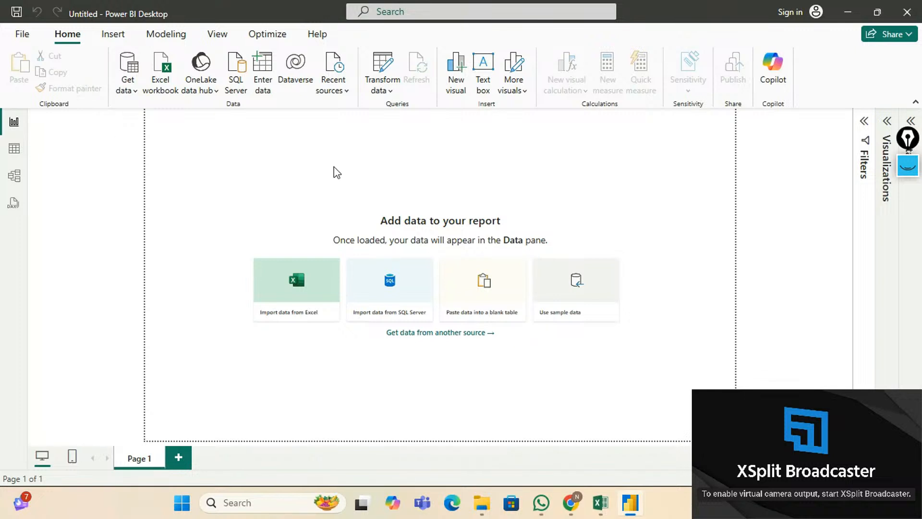
Launch Power Query Editor from the Transform data dropdown on the Home ribbon.
click(391, 91)
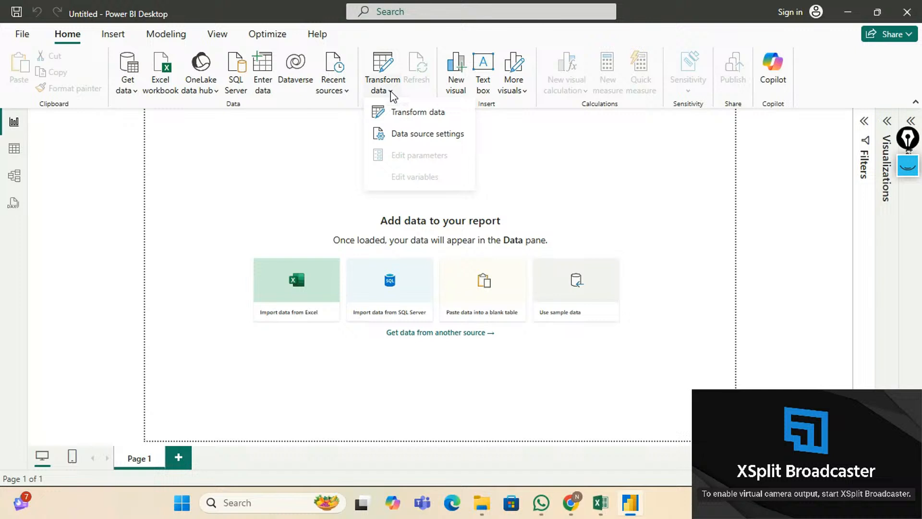
click(412, 115)
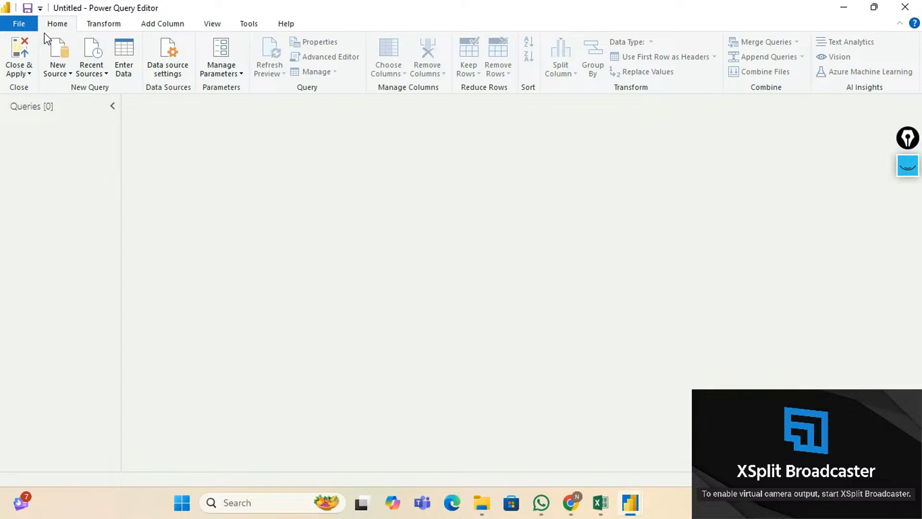
click(102, 24)
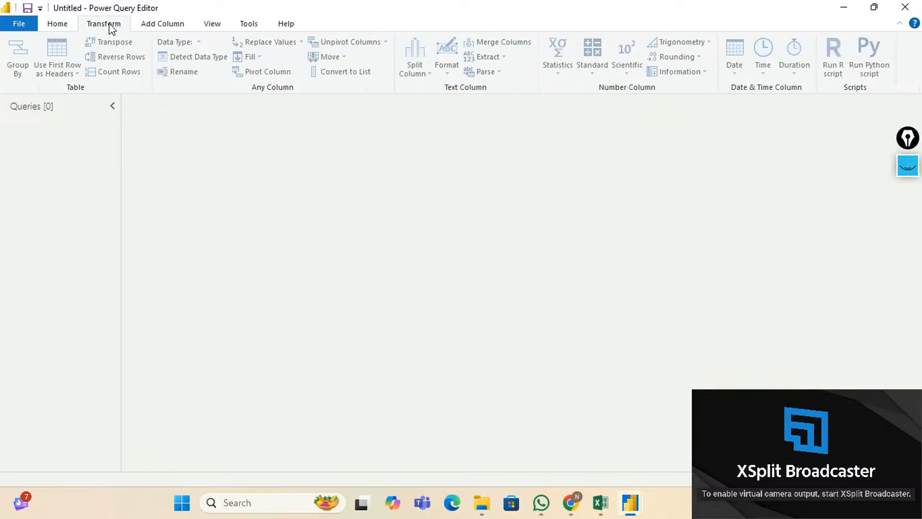
click(159, 26)
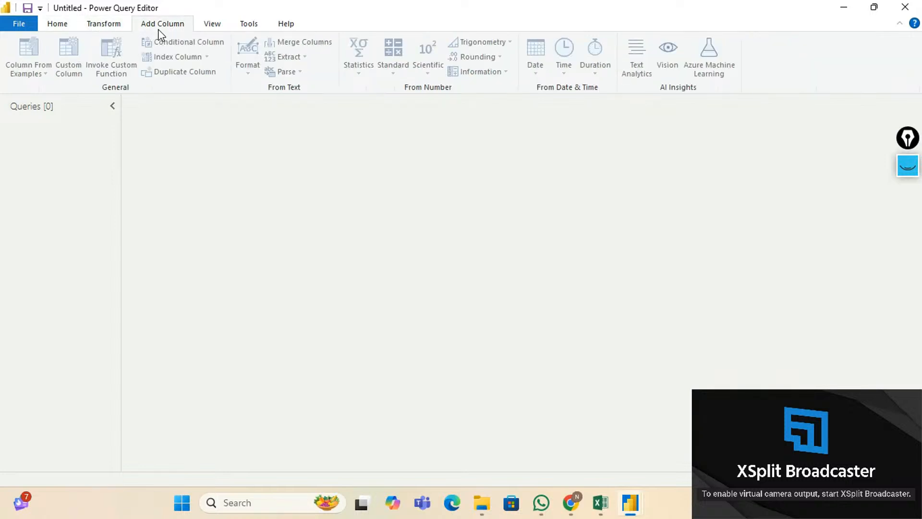
click(216, 28)
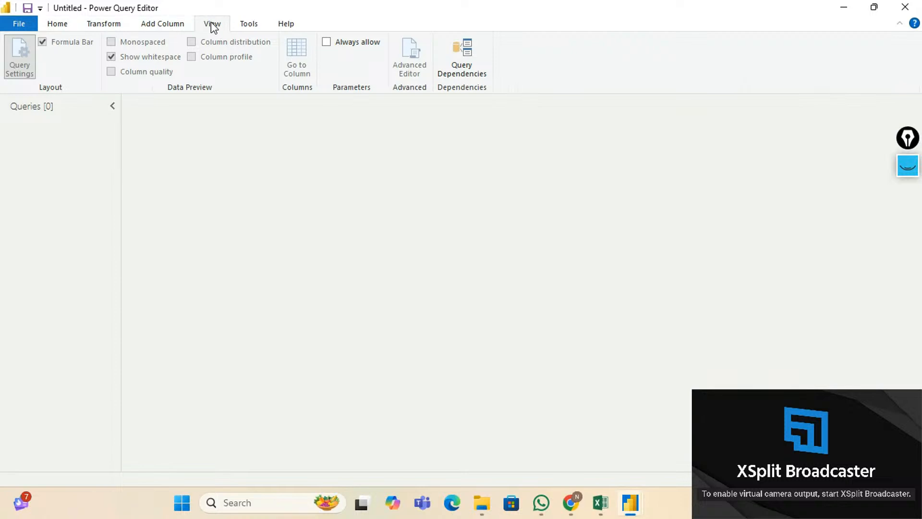
click(71, 24)
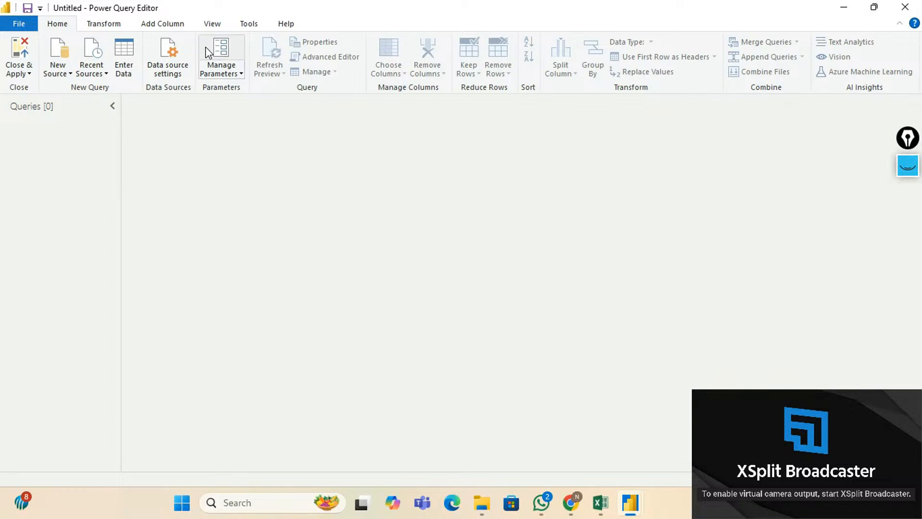
Browse the Transform and Add Column ribbons of the empty Power Query Editor, ending on Transform.
click(119, 27)
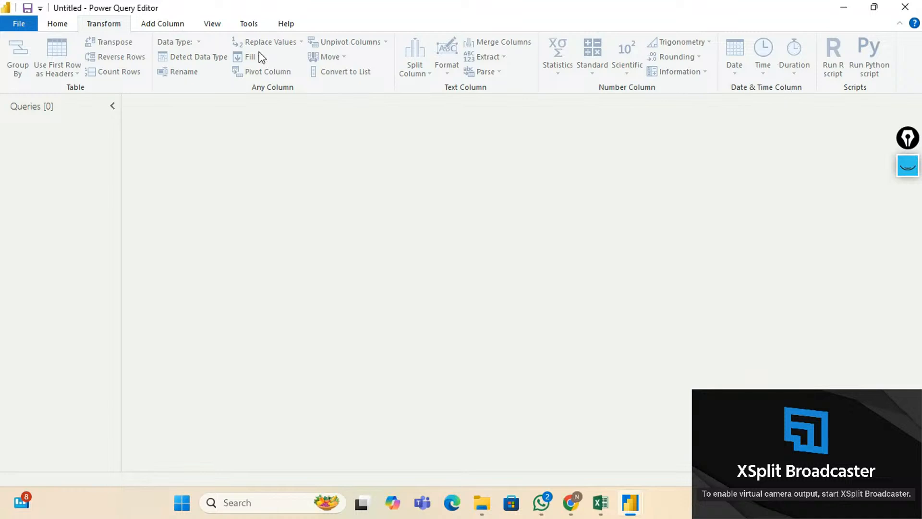
click(163, 24)
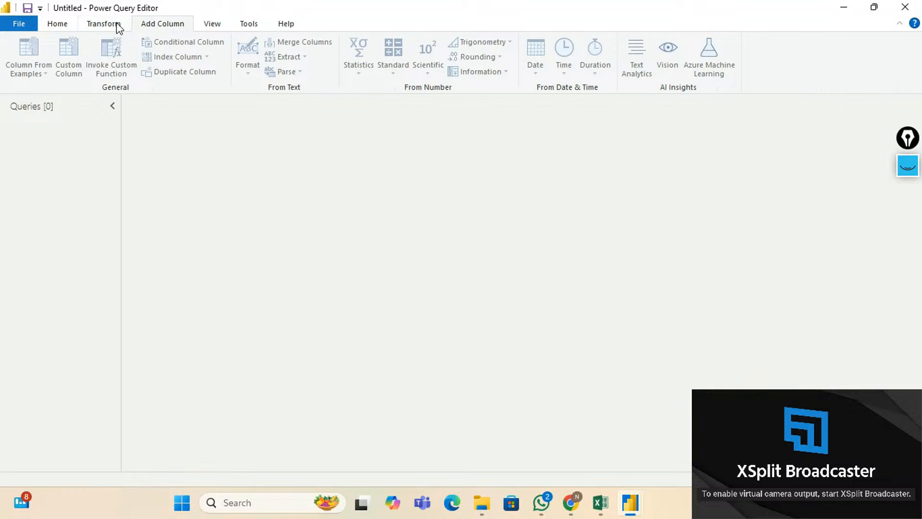
click(118, 27)
click(148, 27)
scroll(394, 52, up, 1)
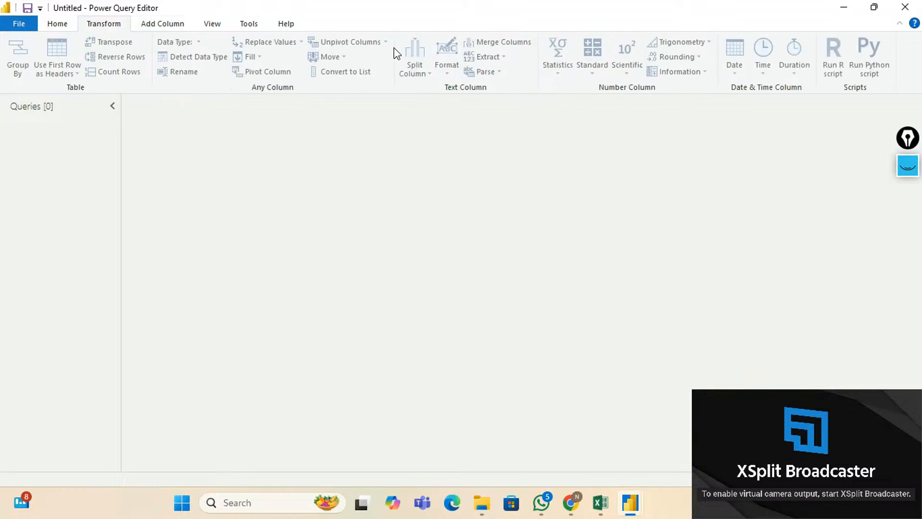
Look through the Add Column and View ribbons, then return to the Home ribbon.
click(164, 25)
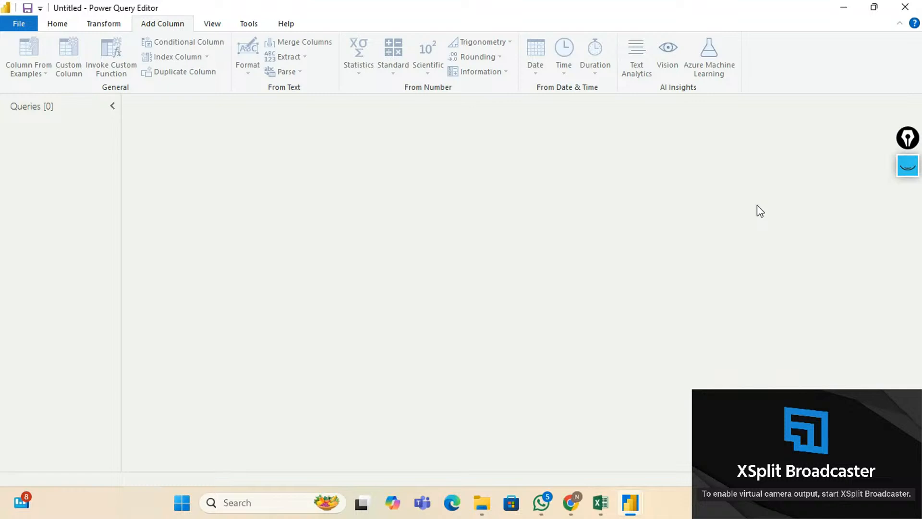
click(215, 27)
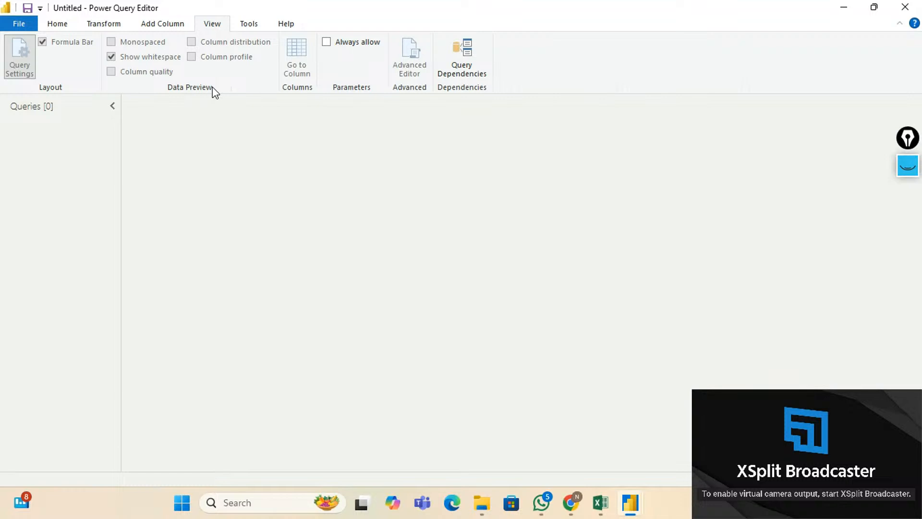
click(57, 25)
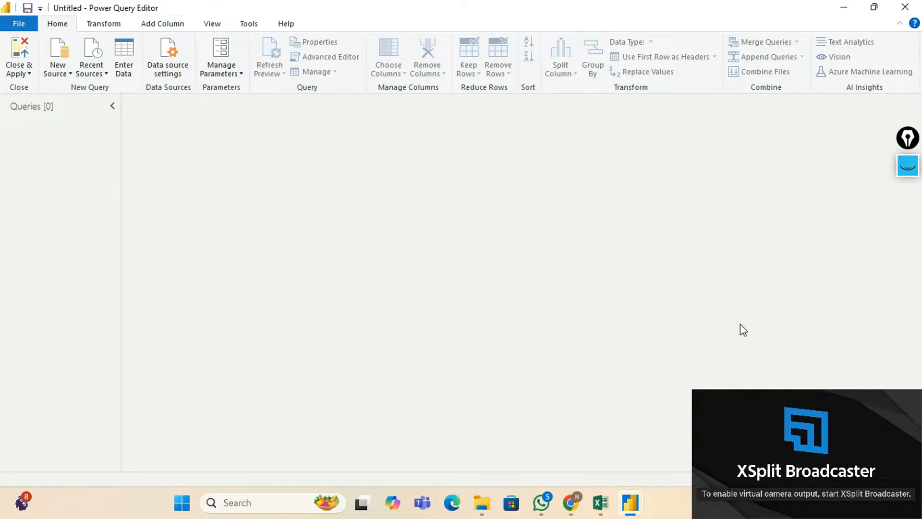
Close the Power Query Editor window to return to the report canvas.
click(905, 7)
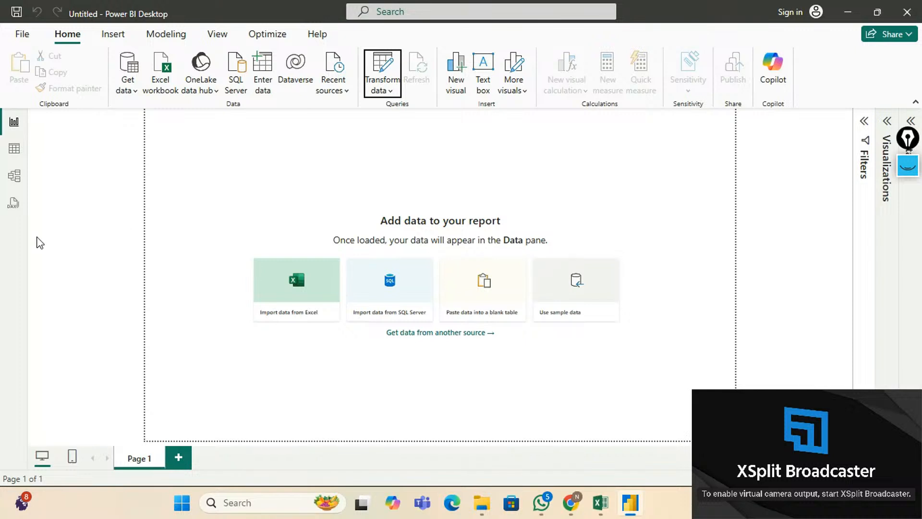
Switch to Model view and collapse the Properties and Data panes.
click(15, 184)
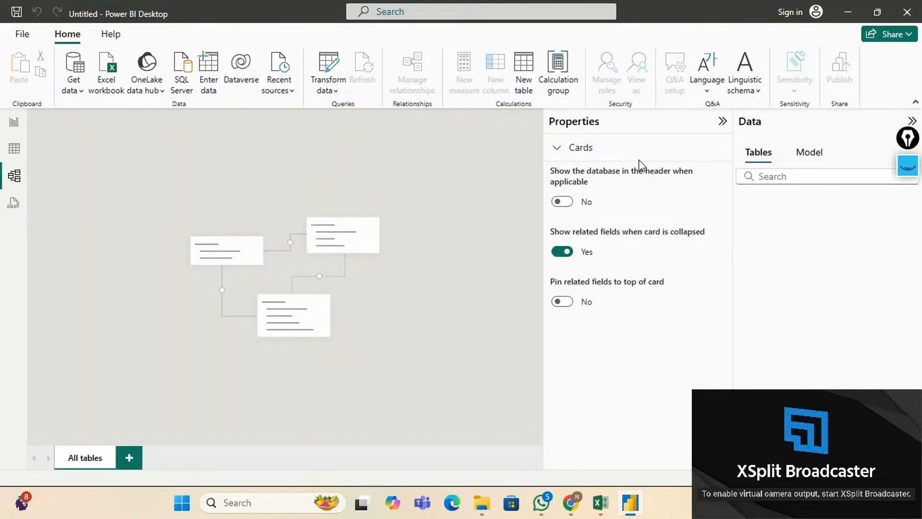
click(723, 121)
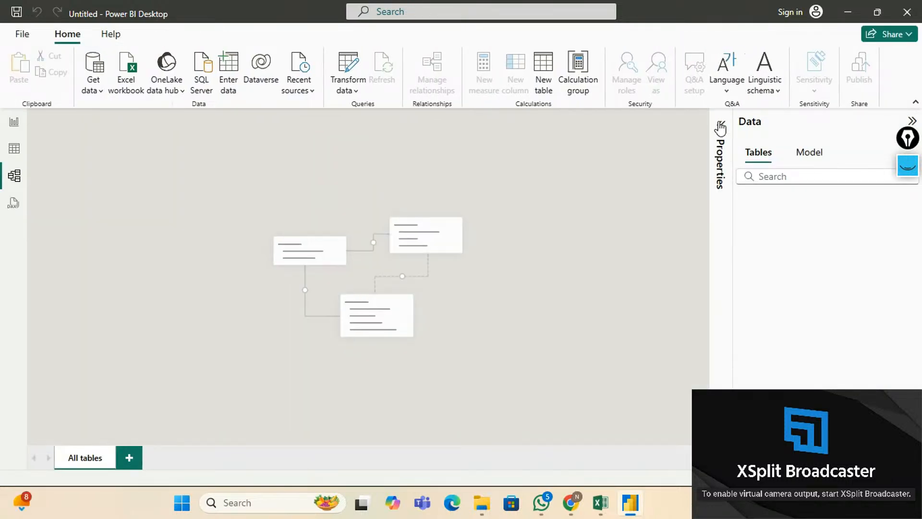
click(912, 121)
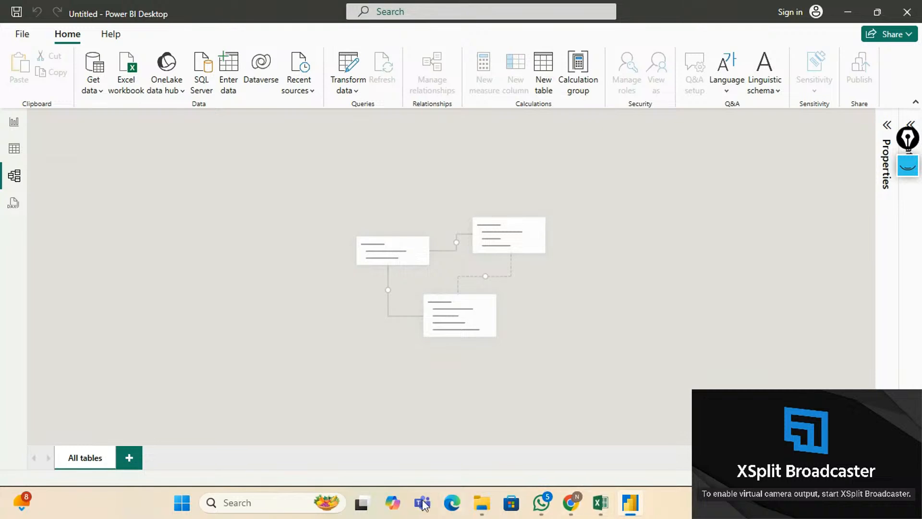
Bring the STORE.xlsx workbook forward in Excel to review its sales data.
click(600, 503)
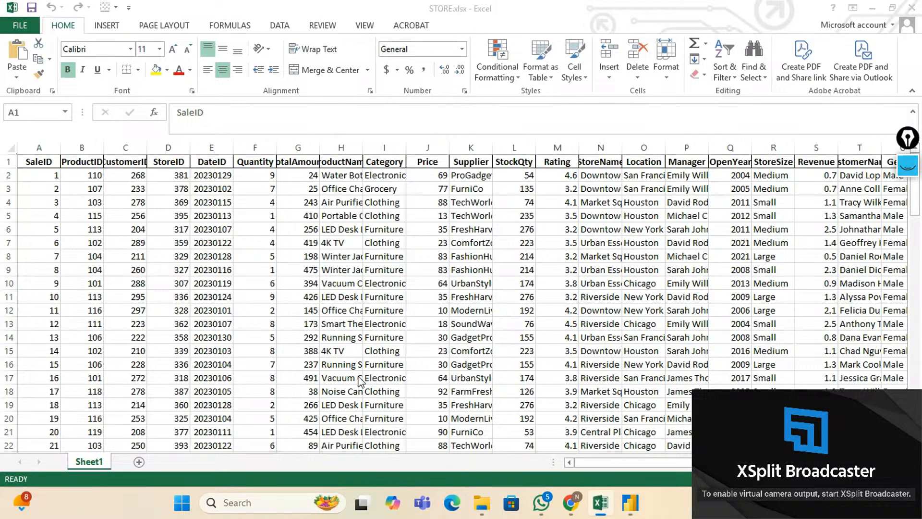
scroll(358, 376, up, 4)
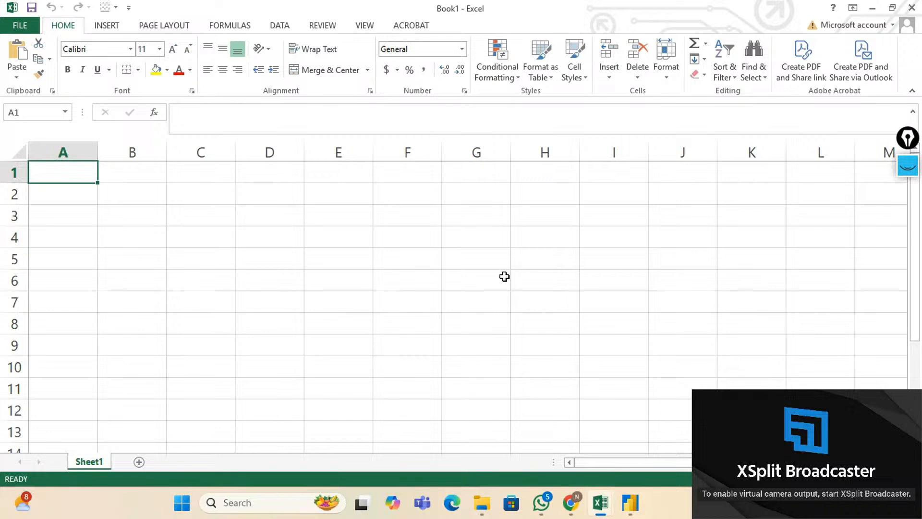
key(Right)
key(Right)
key(Right)
key(Right)
key(Right)
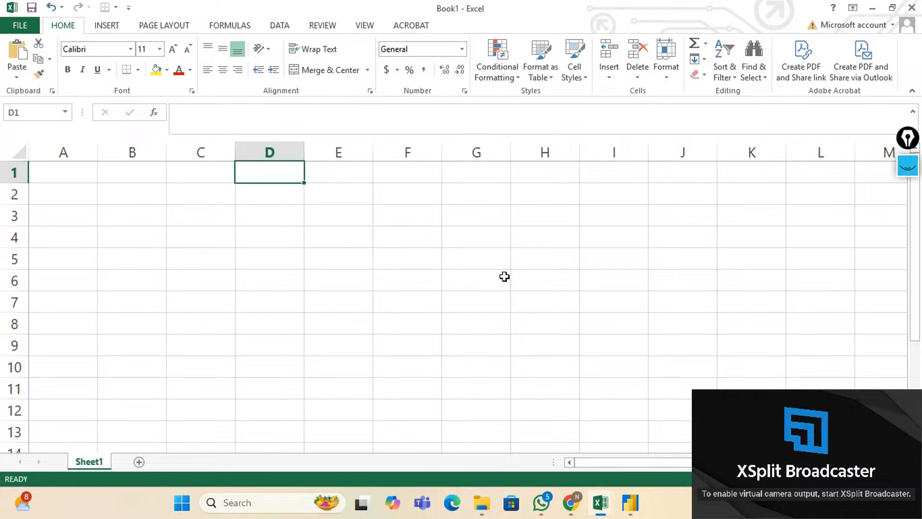
key(Right)
key(Right)
key(Down)
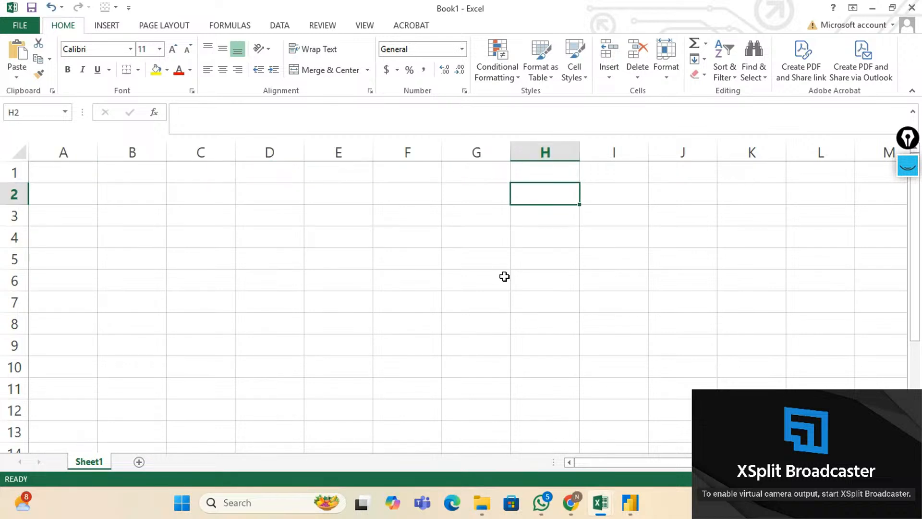
text(Norma)
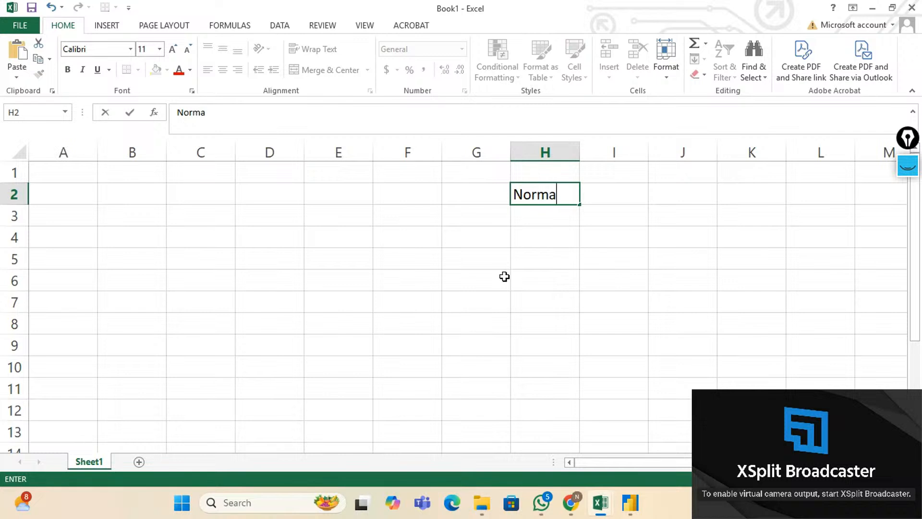
text(lized Fa)
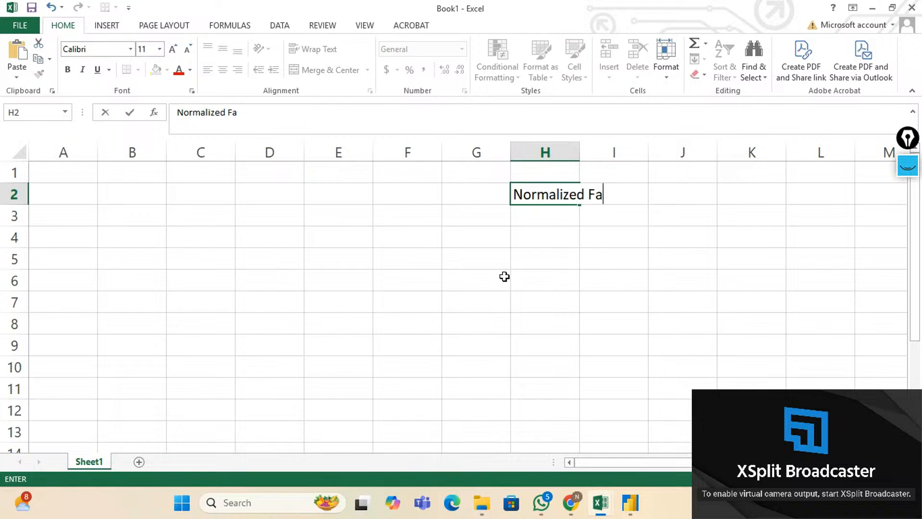
text(shion)
key(Return)
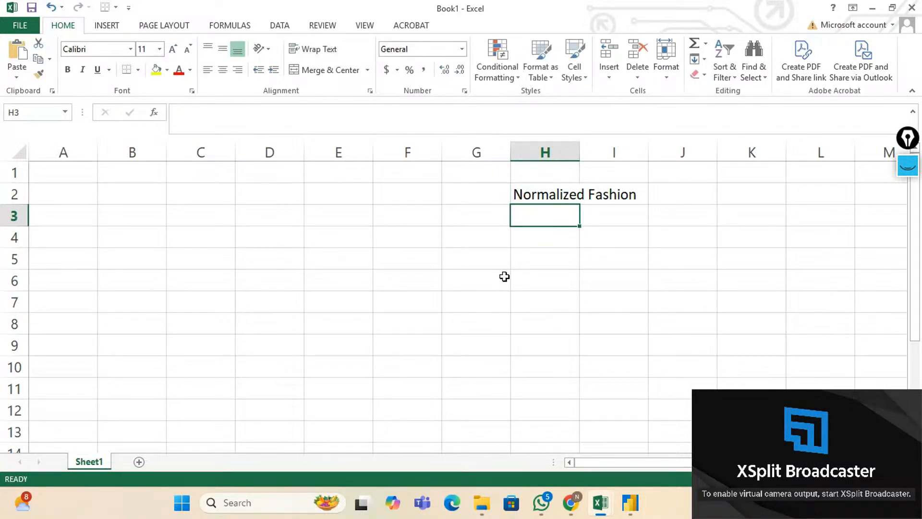
text(De)
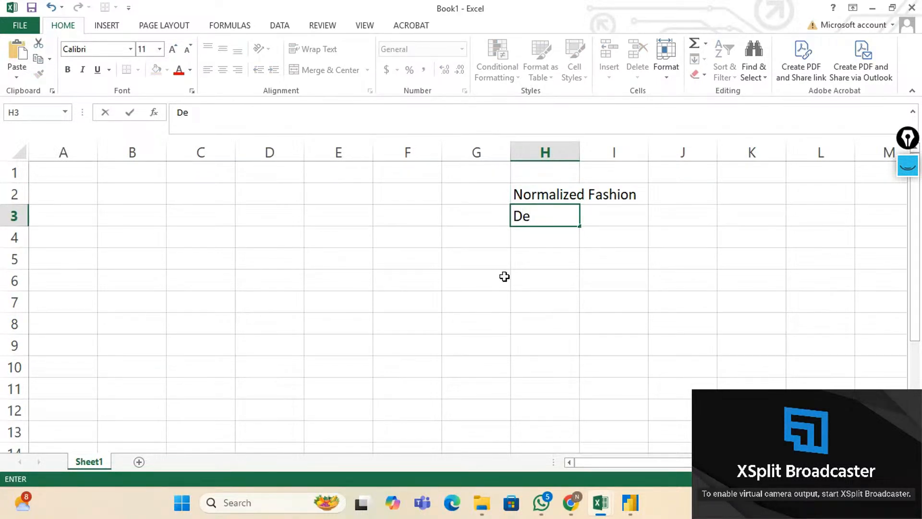
text(normalized D)
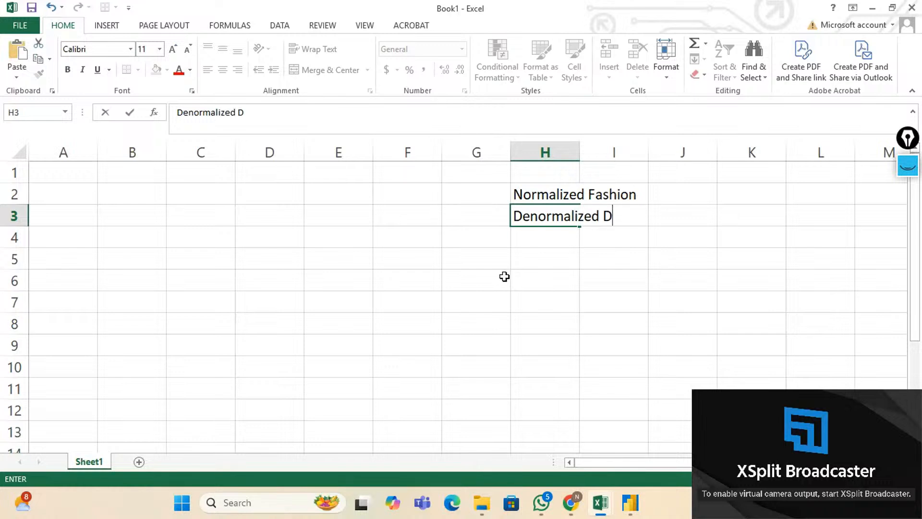
key(BackSpace)
text(Fashion)
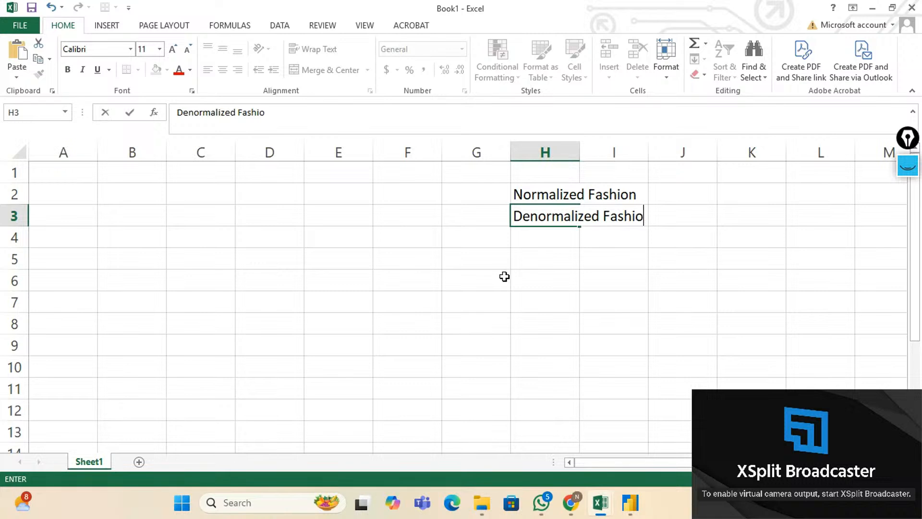
key(Return)
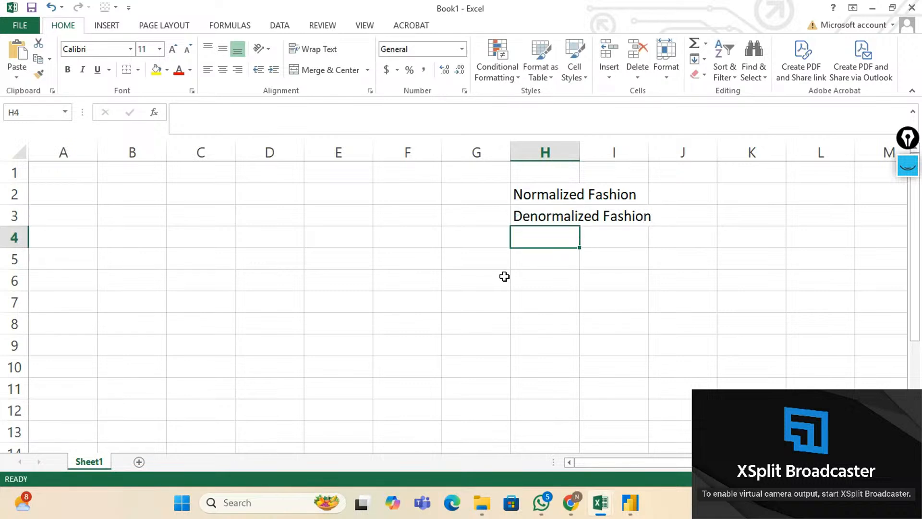
key(Up)
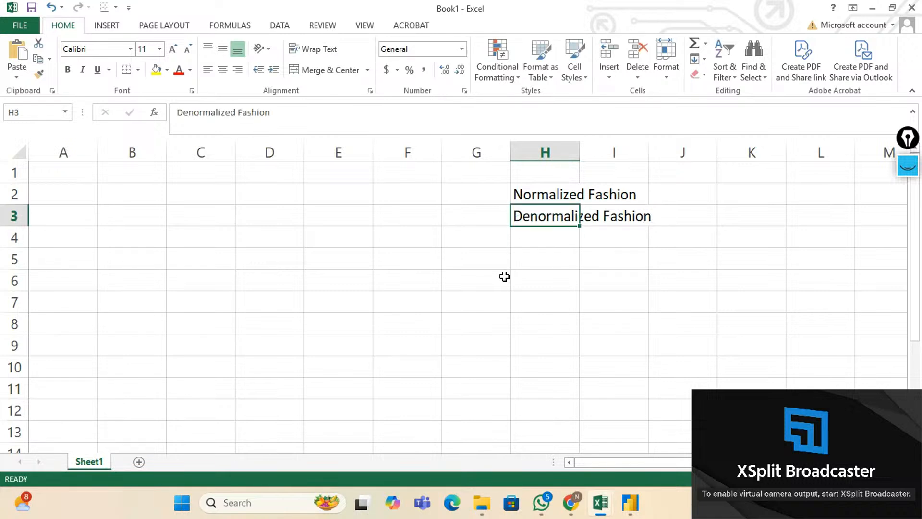
key(shift+Up)
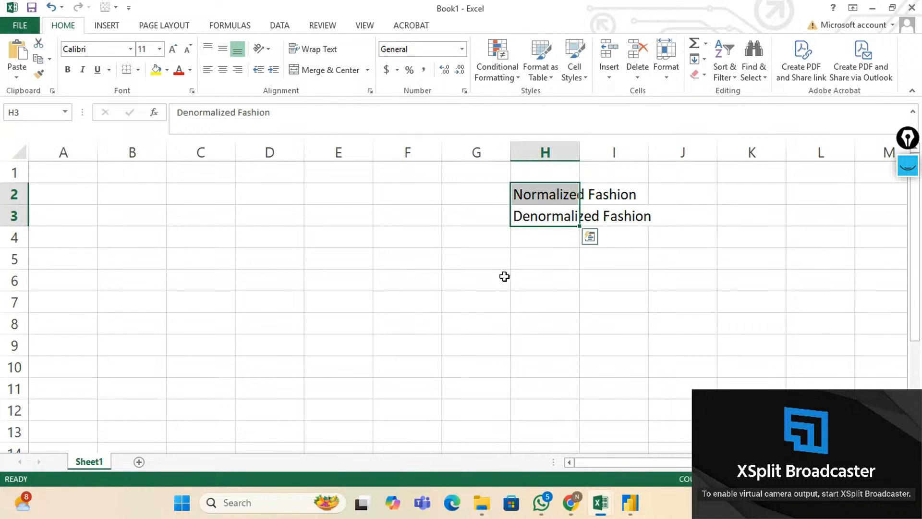
key(Down)
key(Up)
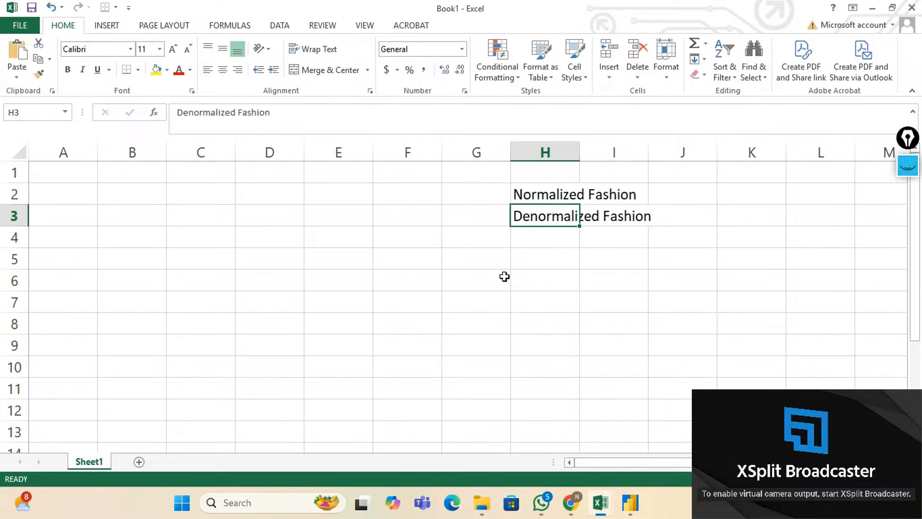
key(Up)
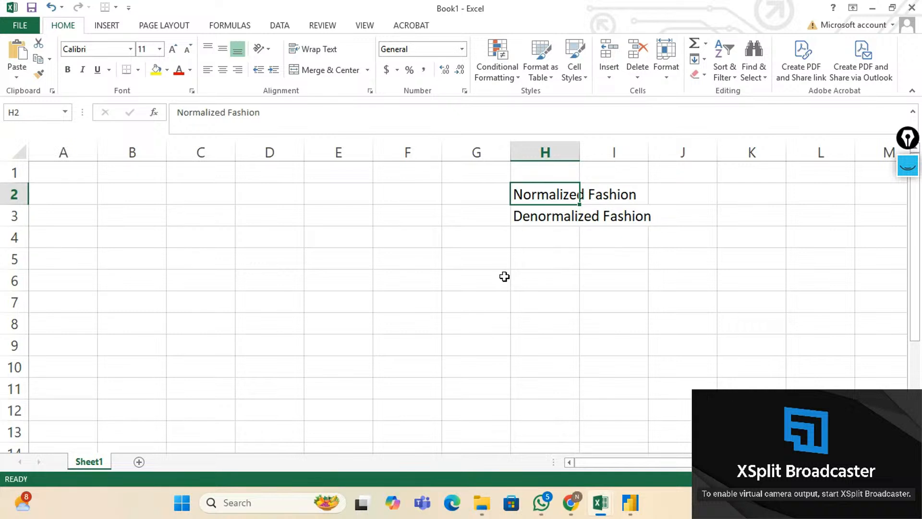
key(Down)
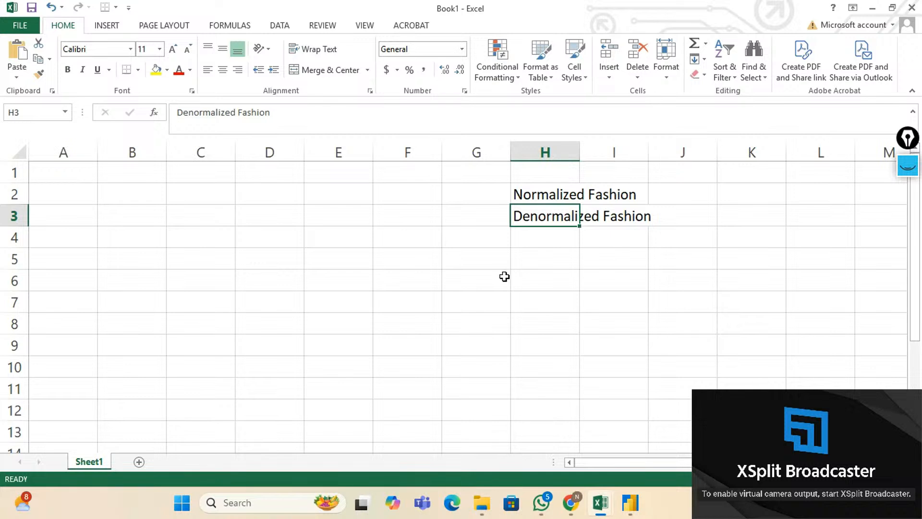
Copy the 'Denormalized Fashion' label from H3 into cell B1.
key(ctrl+c)
key(Left)
key(Left)
key(Left)
key(Left)
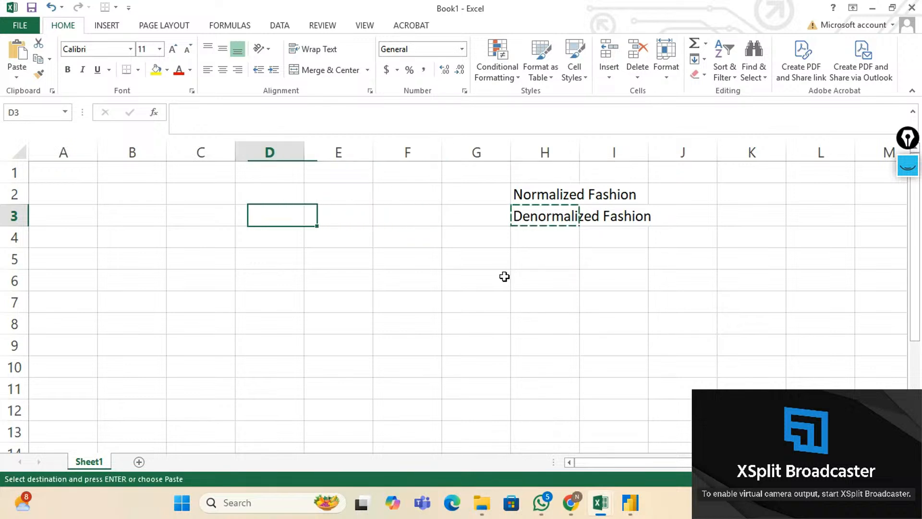
key(Left)
key(Left)
key(Up)
key(Up)
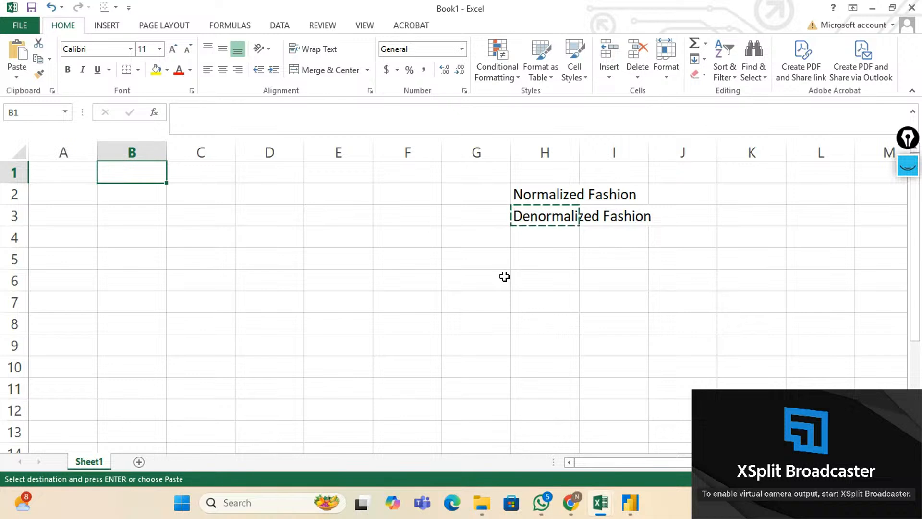
key(ctrl+v)
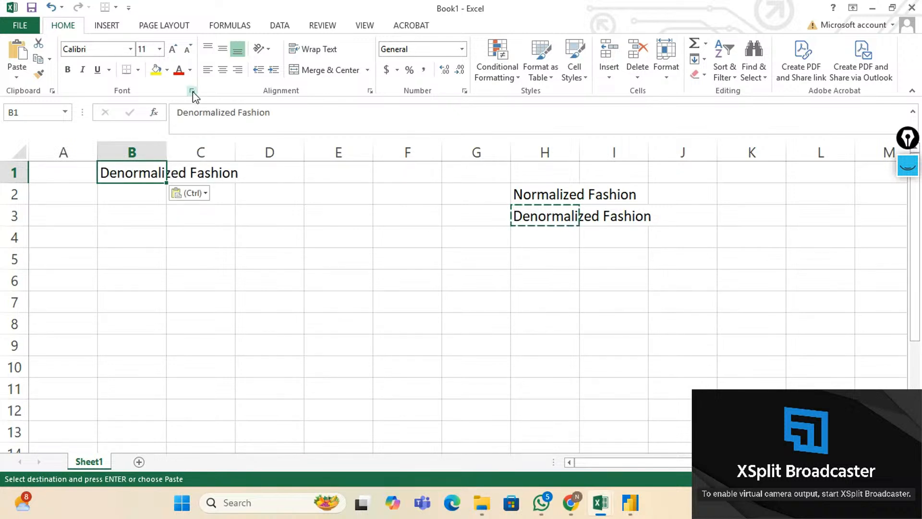
Open and cancel Format Cells and the Orientation list, then move to A3.
click(192, 90)
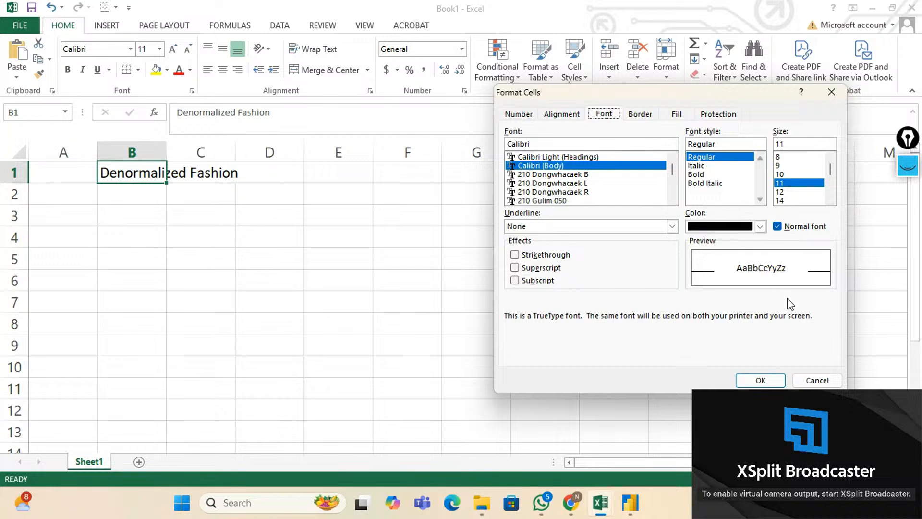
click(813, 377)
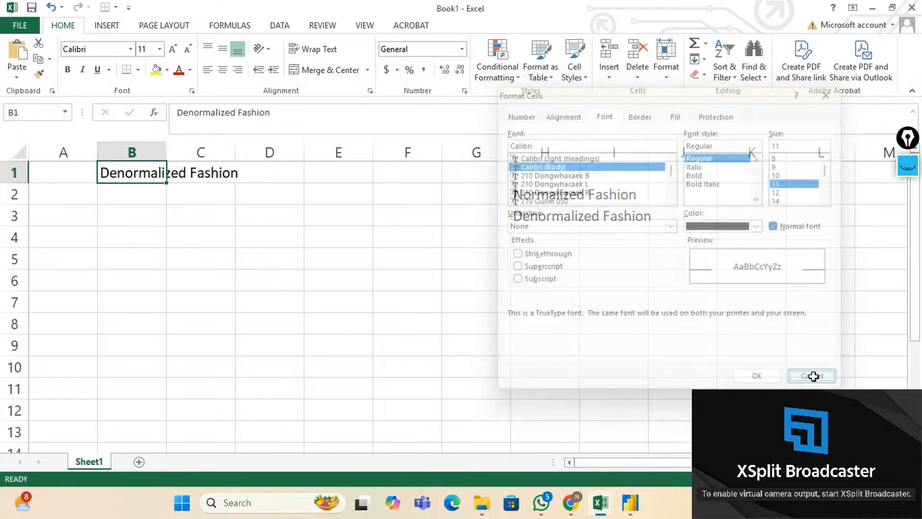
click(269, 49)
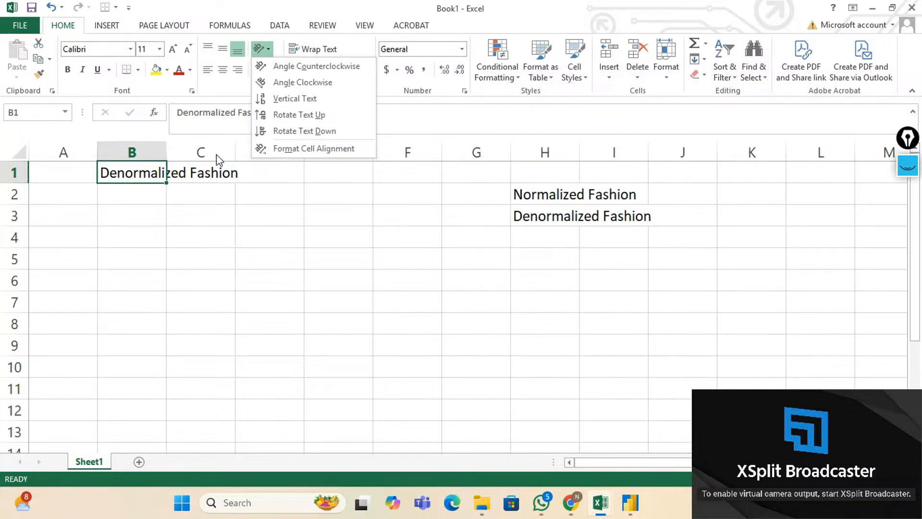
click(162, 180)
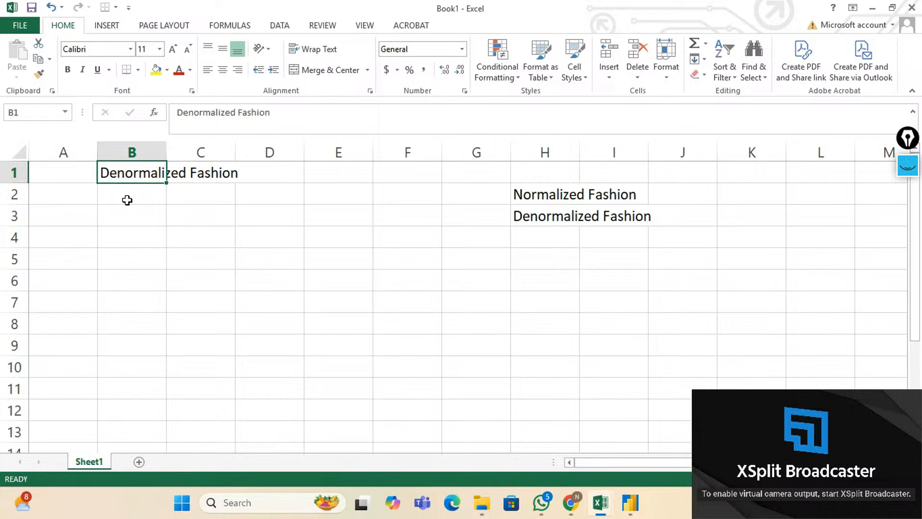
key(Down)
key(Down)
key(Left)
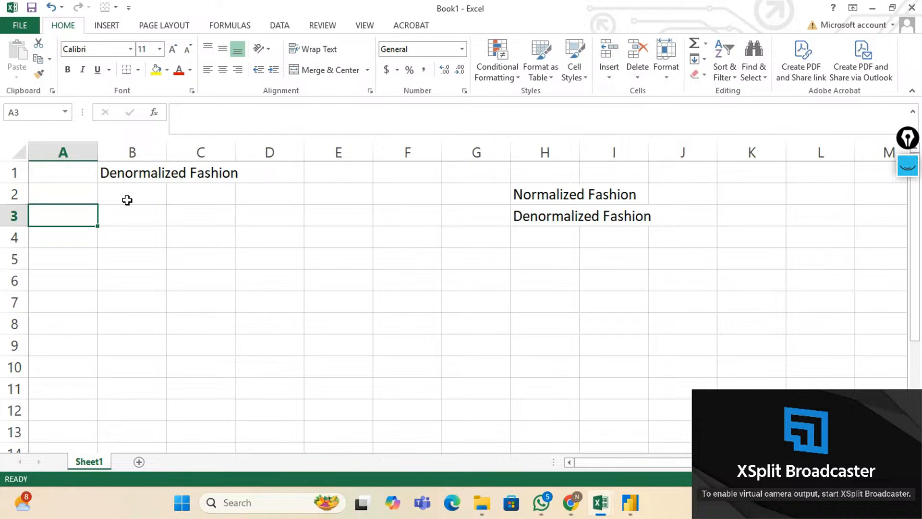
Enter headers Emp ID, Emp Name and Dept in A3:C3.
text(Emp ID)
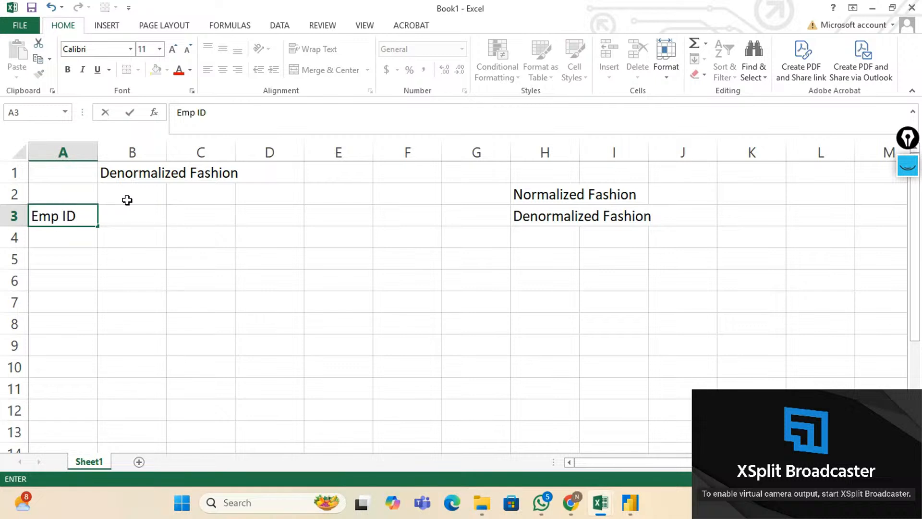
key(Tab)
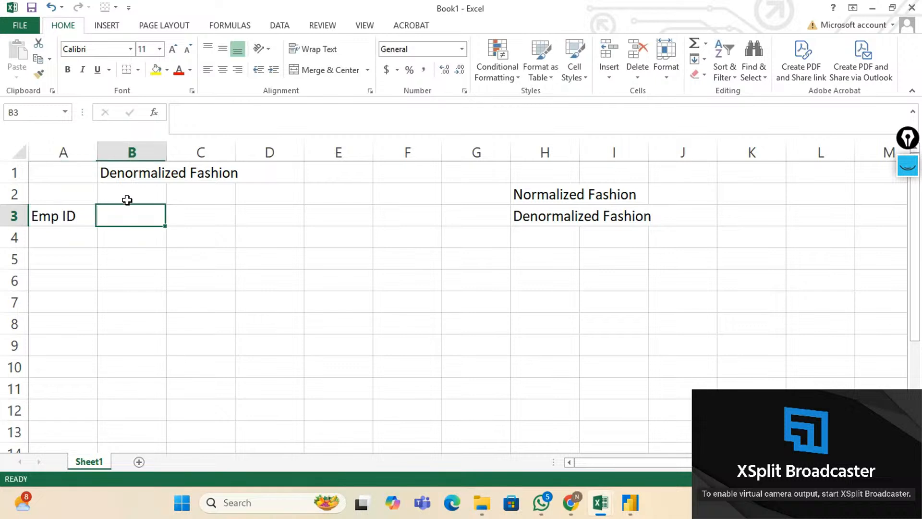
text(Emp )
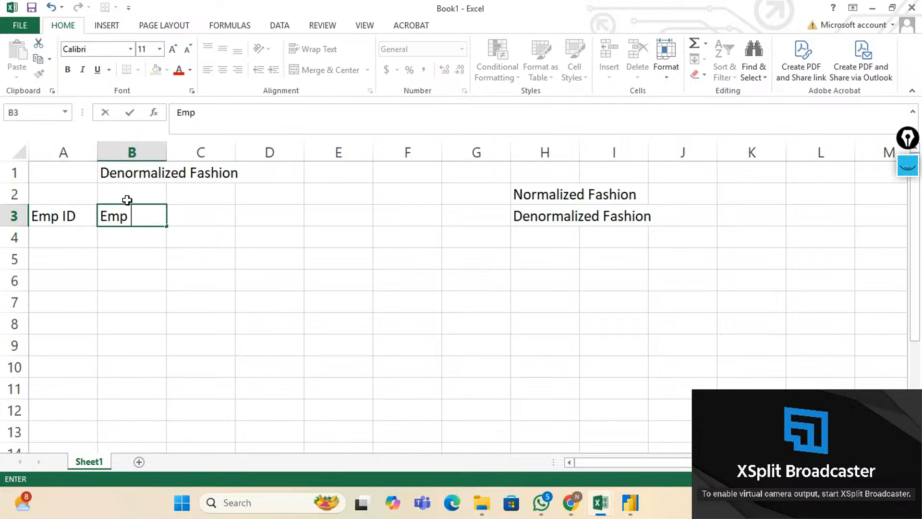
text(Name)
key(Tab)
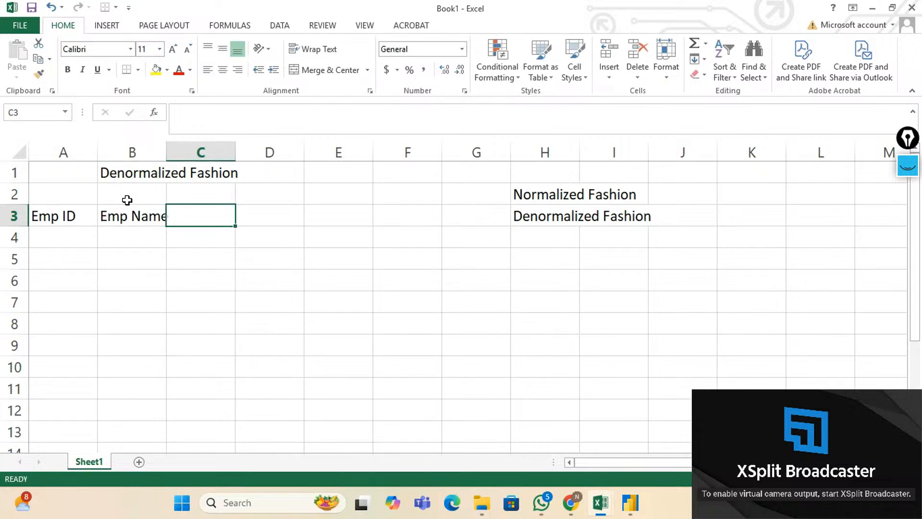
text(Dept)
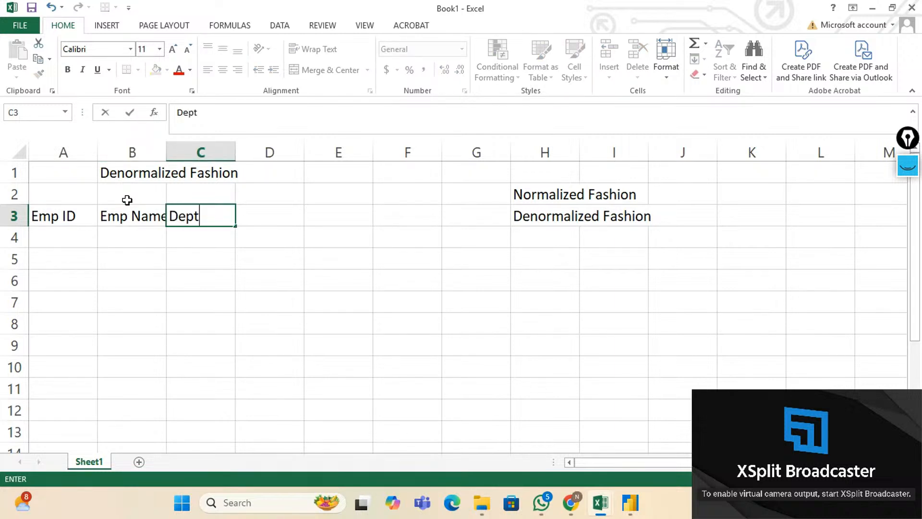
key(Tab)
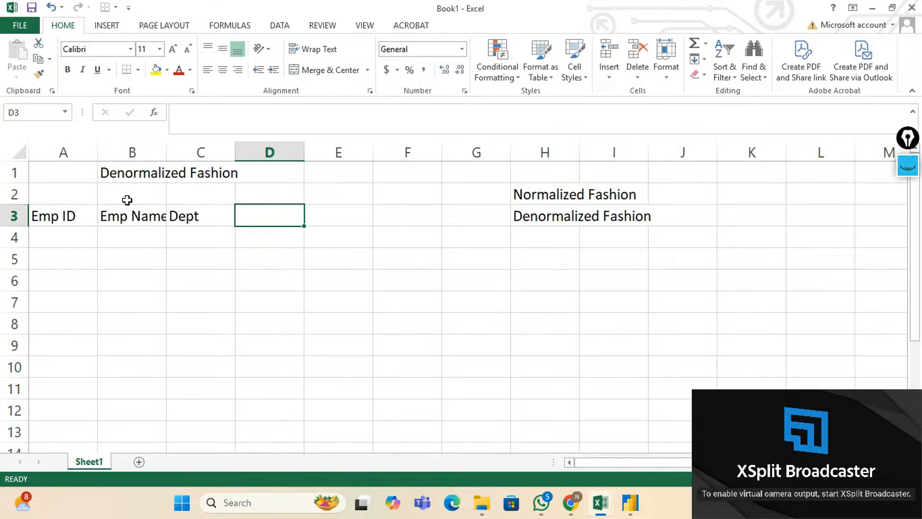
Add headers Dept Manager in D3 and Dept mail ID in E3.
text(E)
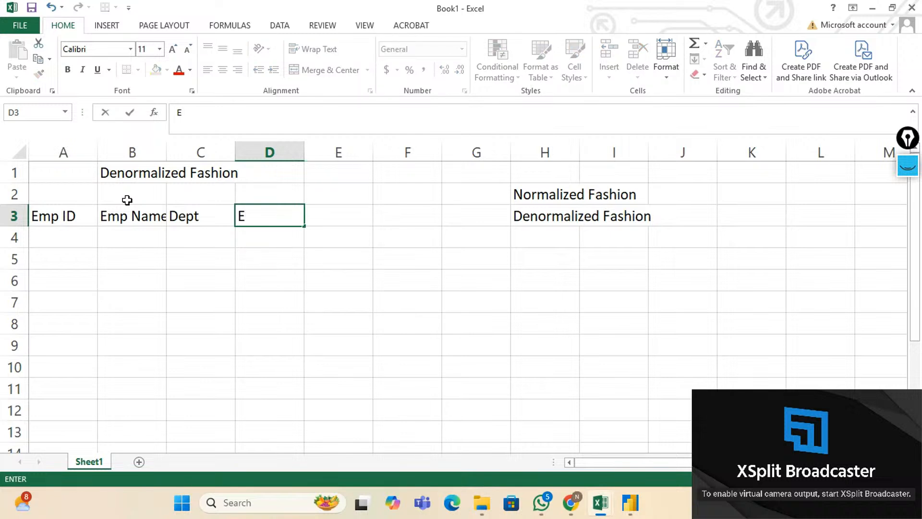
key(BackSpace)
text(Dept Manager)
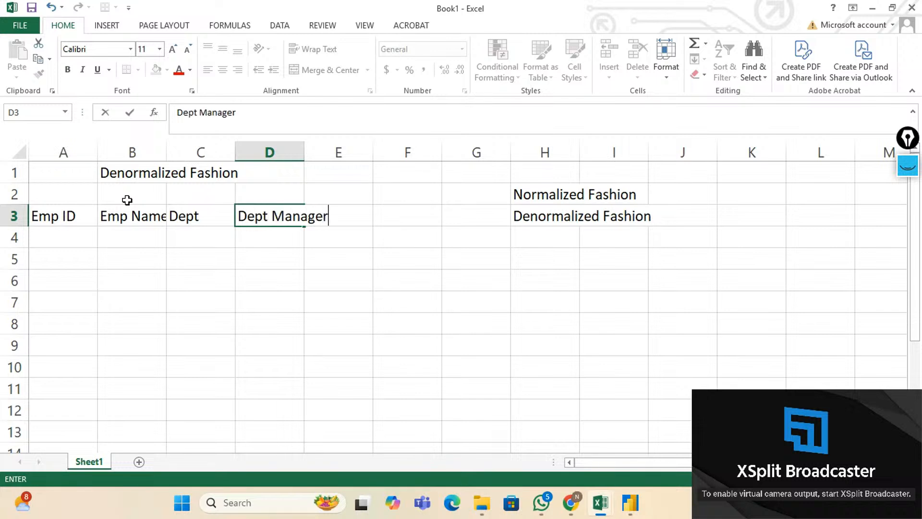
key(ctrl+Return)
key(Tab)
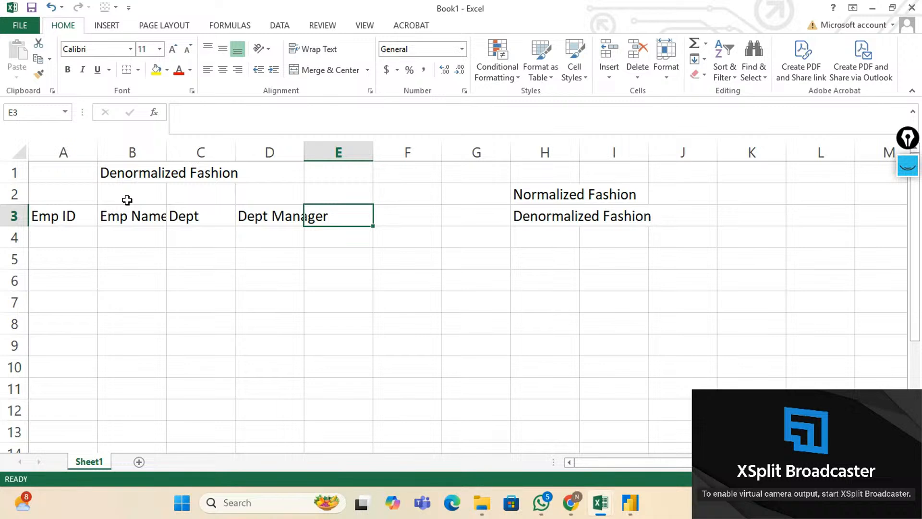
text(Dept )
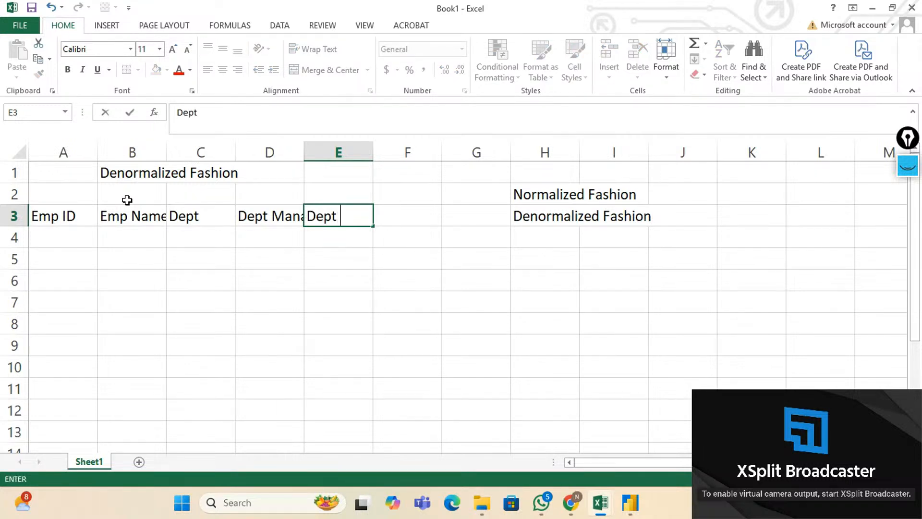
text(mail ID)
key(Return)
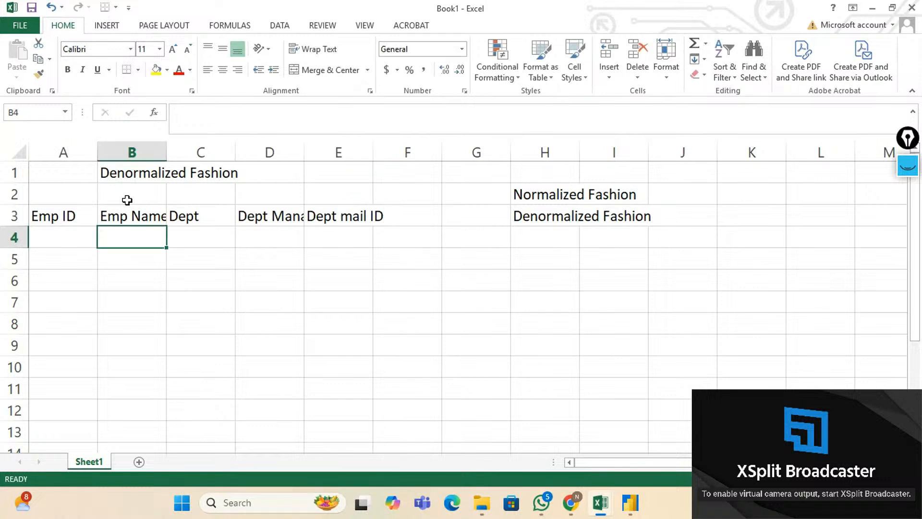
Select the headers and autofit column A, then go to A4.
click(64, 219)
key(shift+Right)
key(shift+Right)
key(shift+Right)
key(shift+Right)
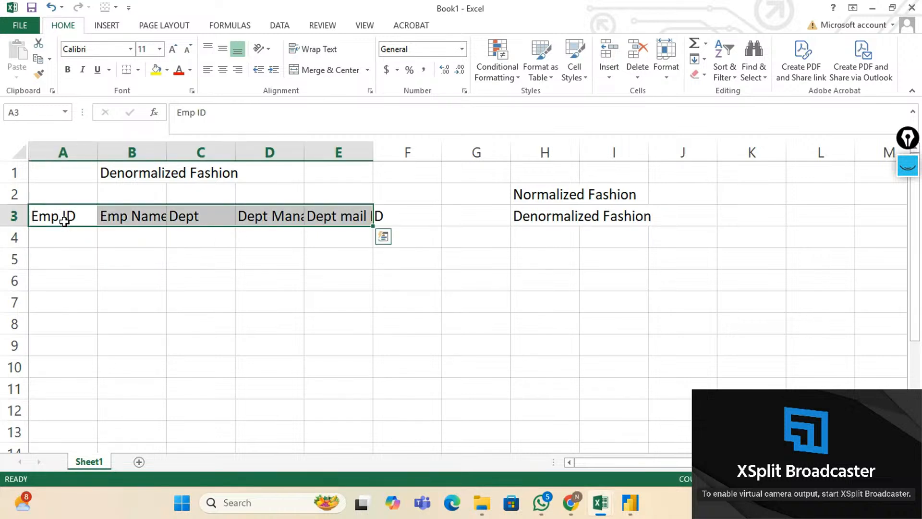
double_click(97, 150)
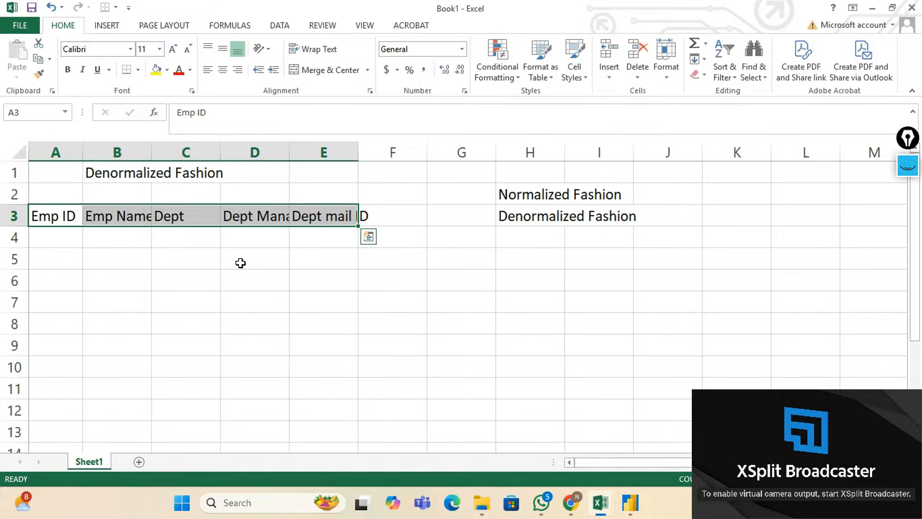
click(72, 240)
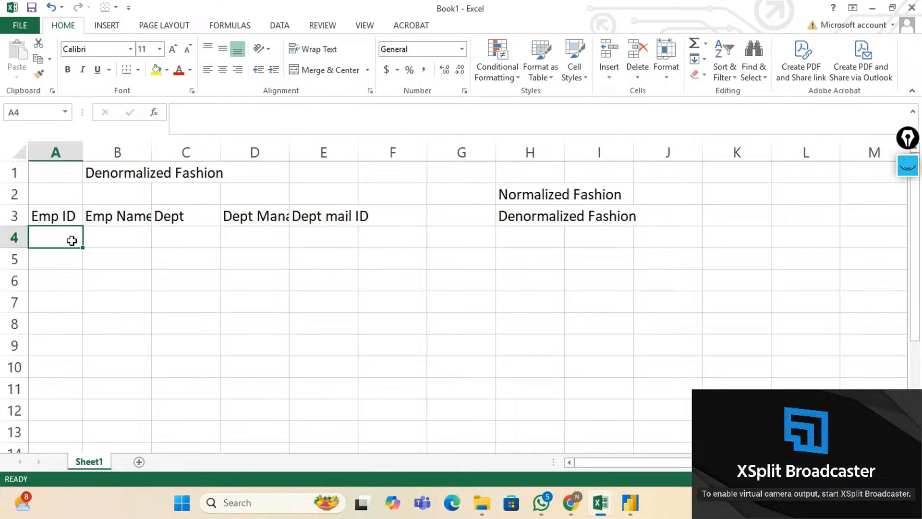
Enter the first record in row 4: ID 1, name A, Sales, and the manager's name.
text(1)
key(Tab)
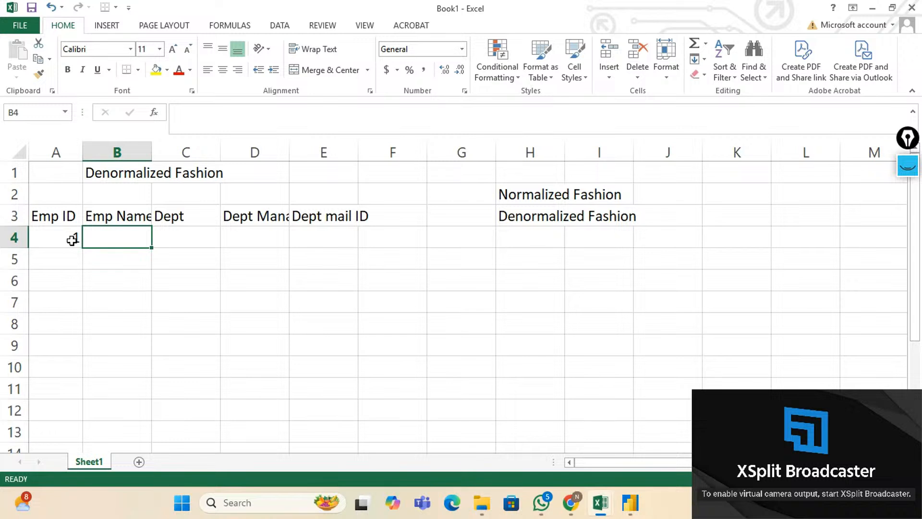
text(A)
key(Tab)
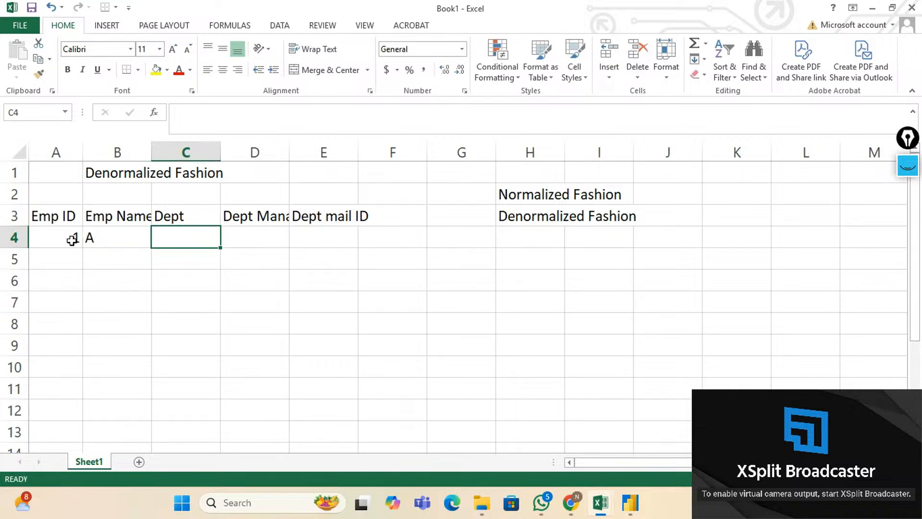
text(Sales)
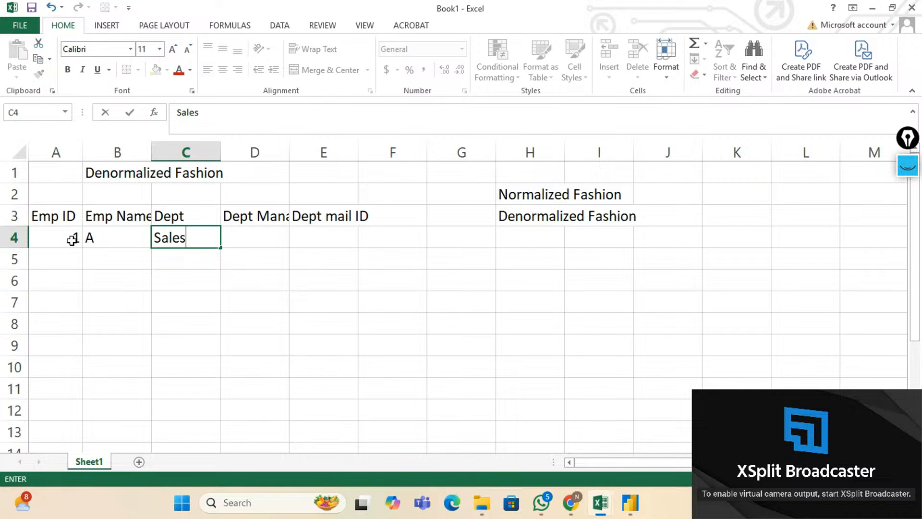
key(Tab)
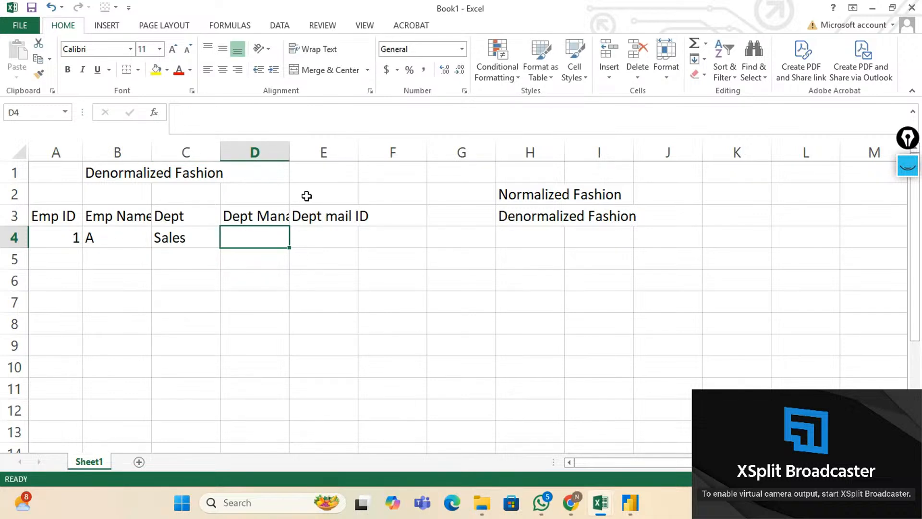
text(Priya)
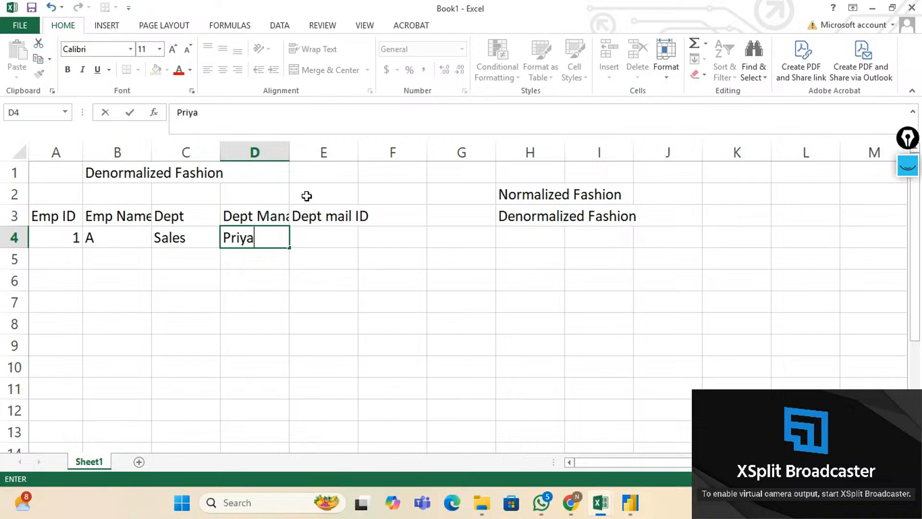
key(Tab)
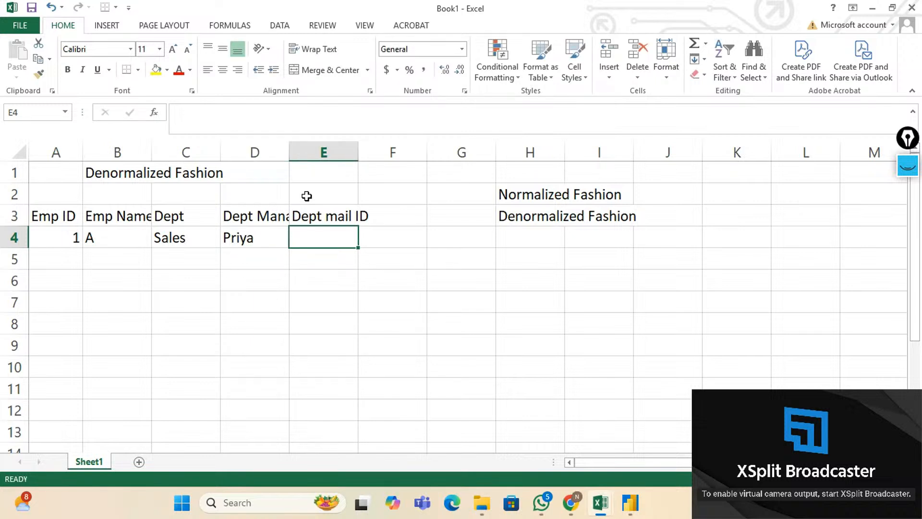
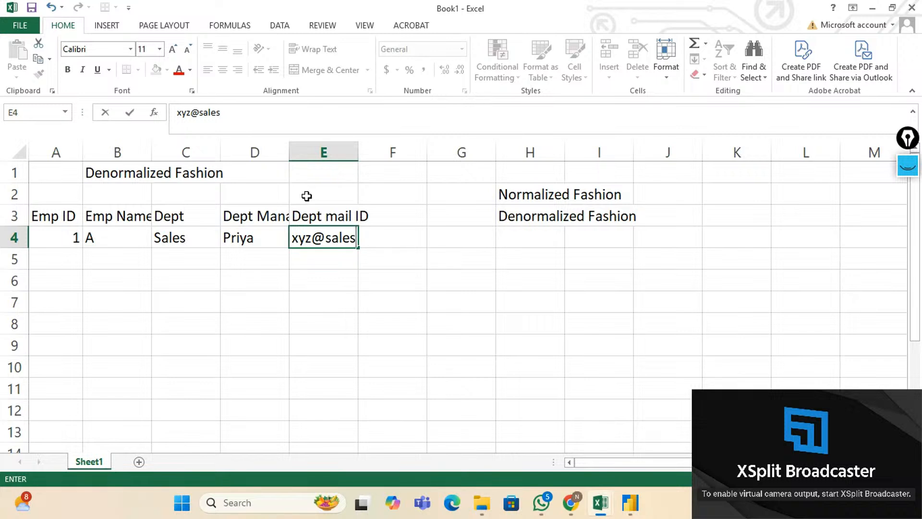
Enter the department e-mail address in E4 and remove its link underline.
key(Return)
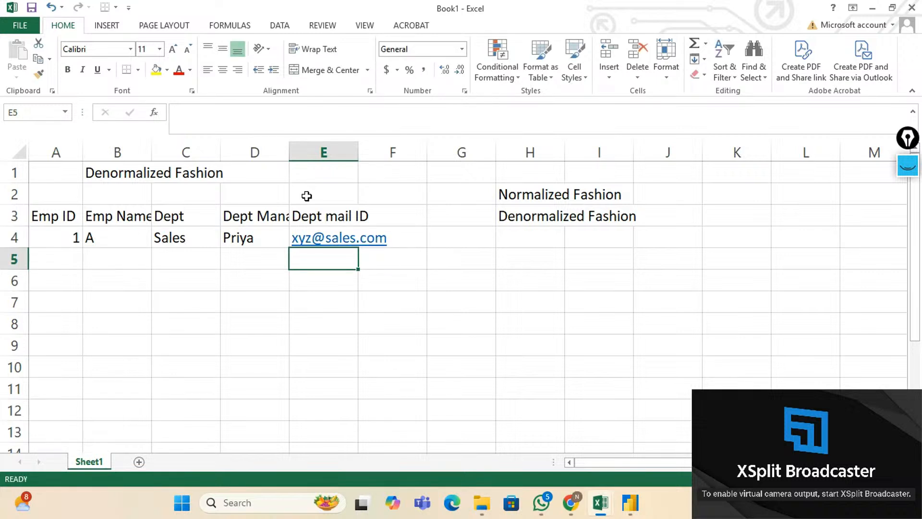
key(Up)
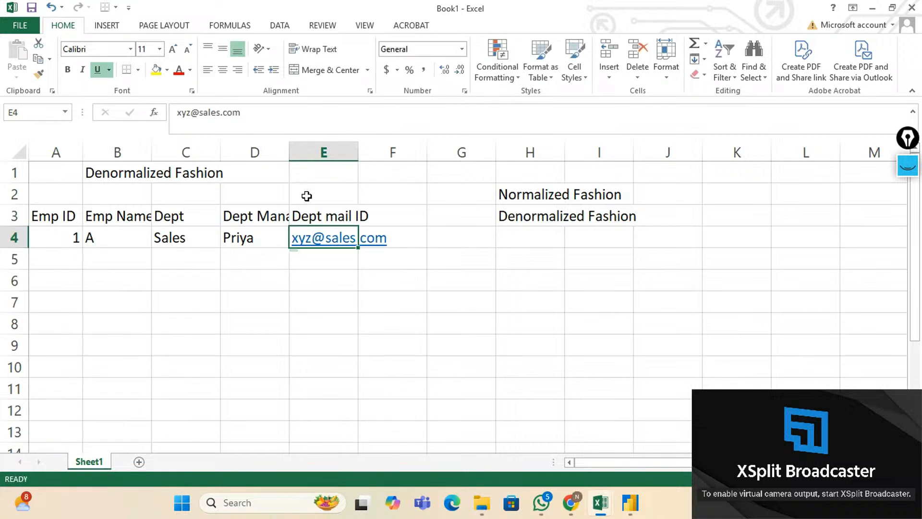
key(ctrl+u)
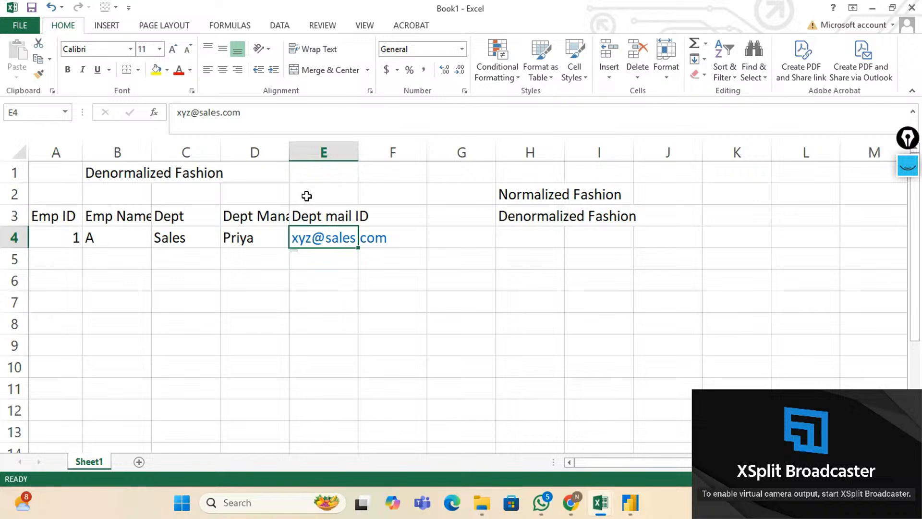
key(Down)
key(Left)
key(Left)
key(Left)
key(Left)
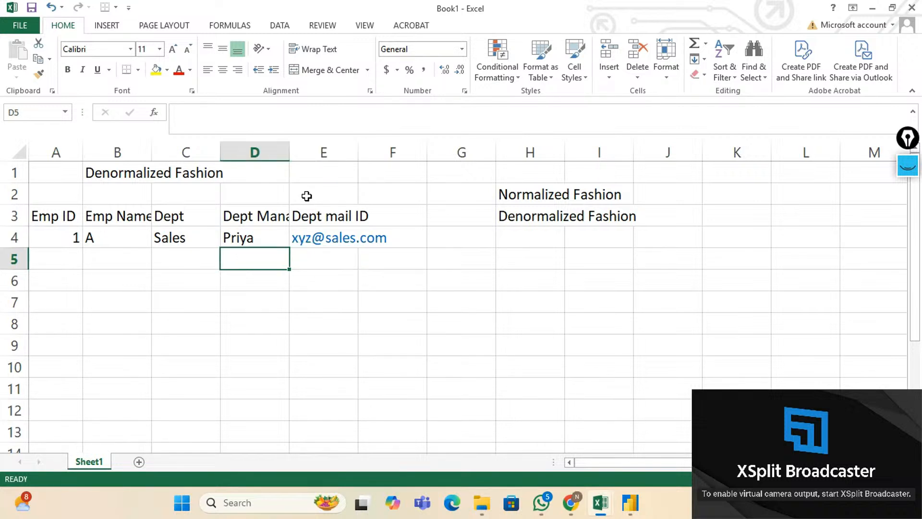
Enter Emp IDs 2, 3, 4 and 5 down column A.
text(2)
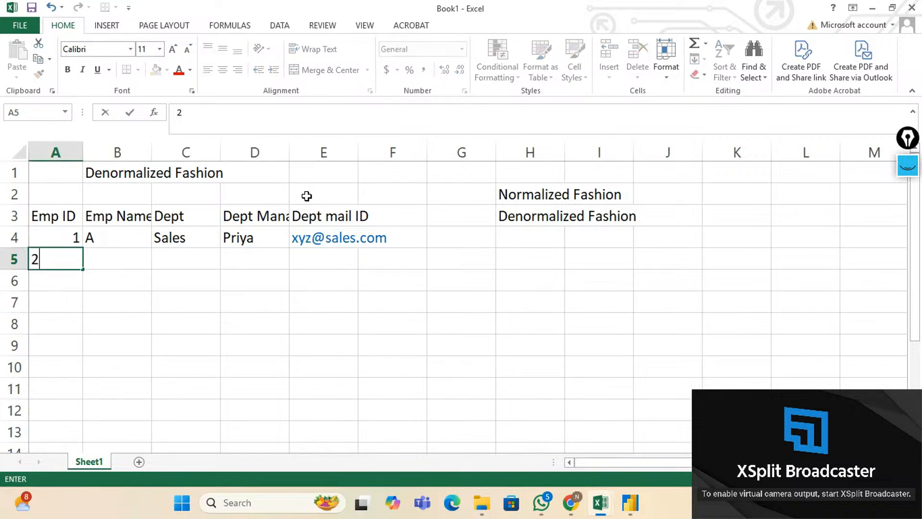
key(Return)
text(3)
key(Return)
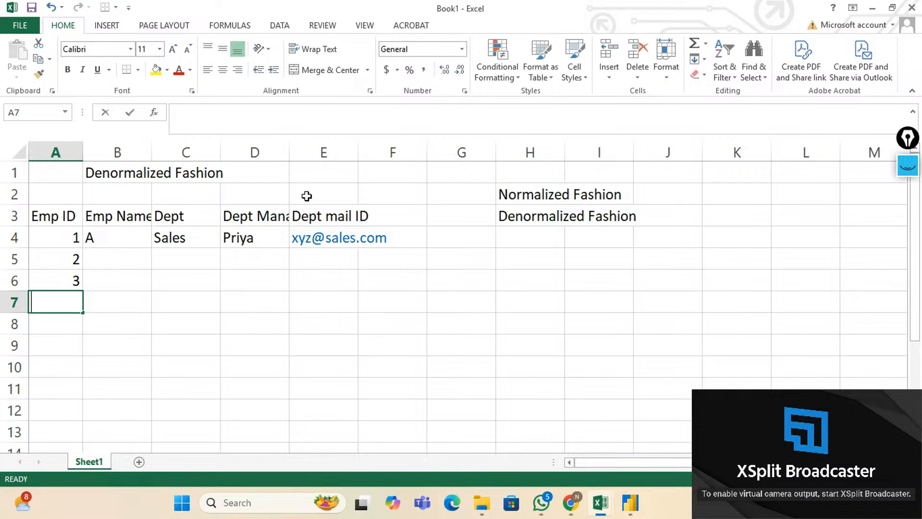
text(4)
key(Return)
text(5)
key(Tab)
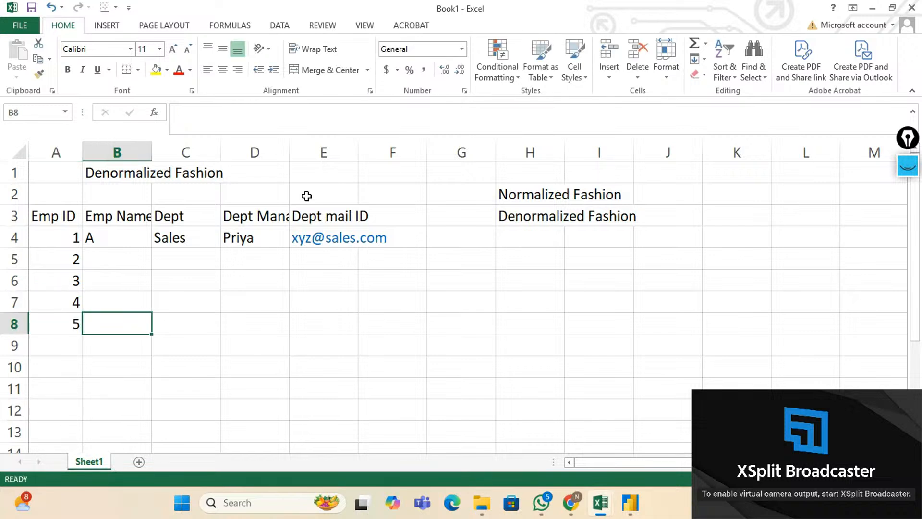
Enter employee names B, C, D and E in rows 5–8.
key(Up)
key(Up)
key(Up)
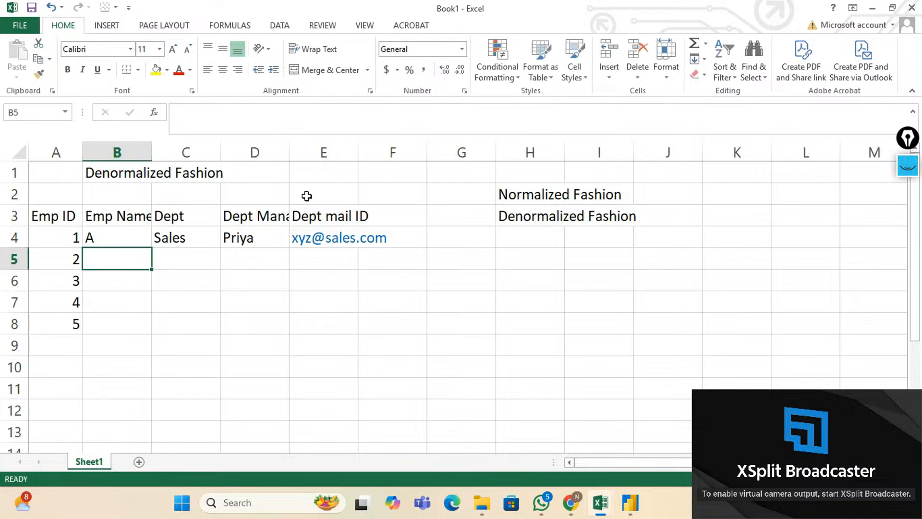
text(B)
key(Return)
text(C)
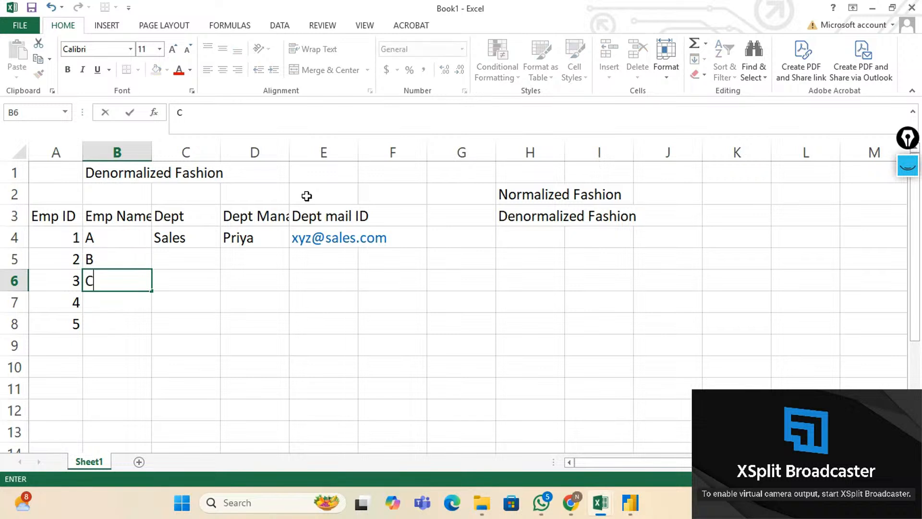
key(Return)
text(D)
key(Return)
text(E)
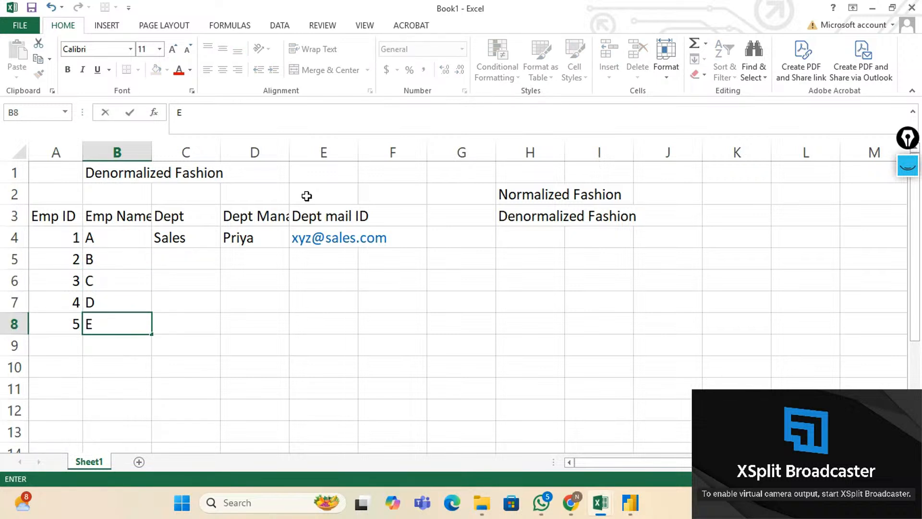
key(Right)
key(Right)
Fill Sales and the department manager down to row 8.
key(Up)
key(Up)
key(Up)
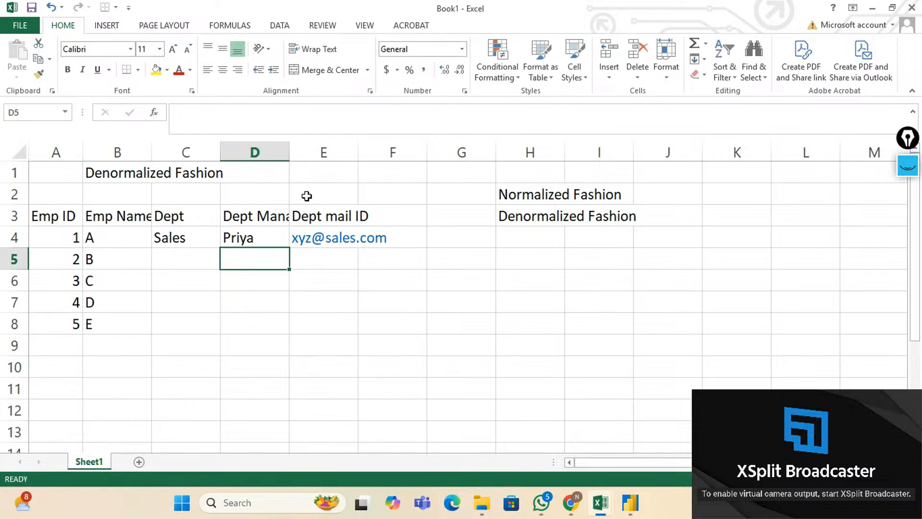
key(Left)
key(Up)
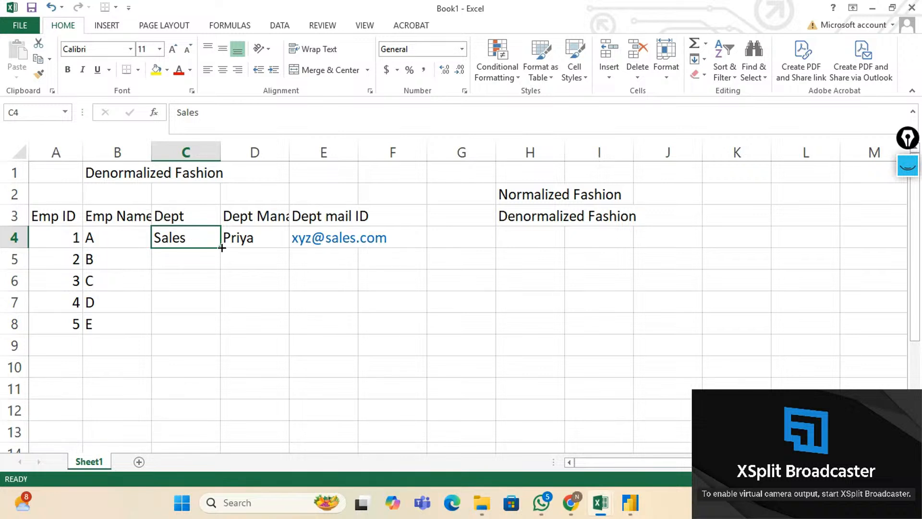
drag(222, 248, 218, 339)
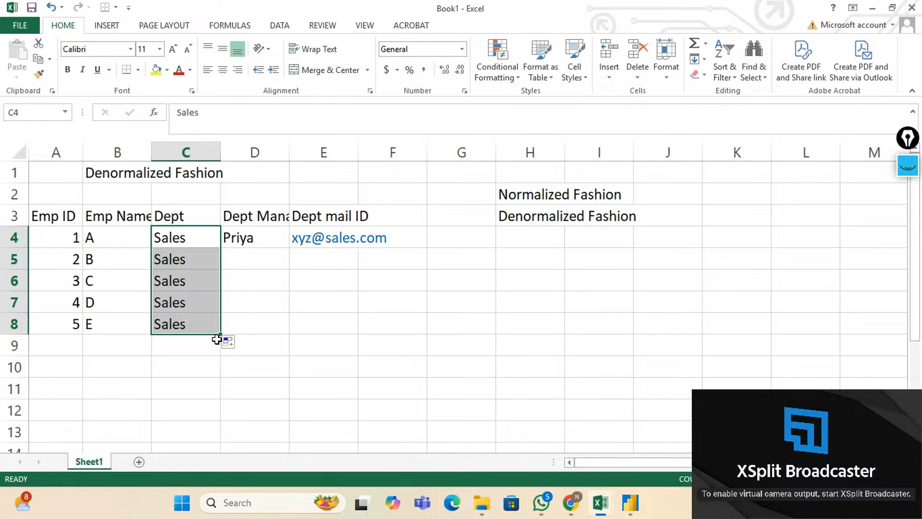
click(201, 282)
click(245, 238)
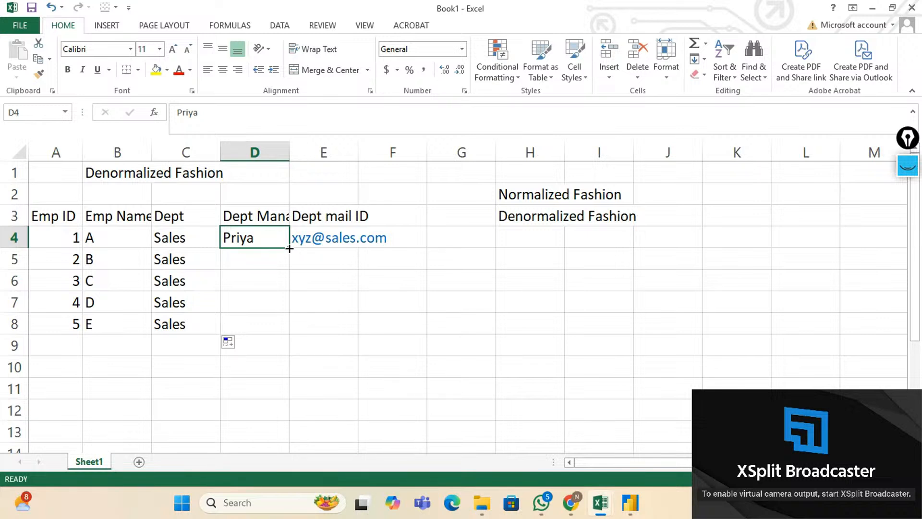
drag(289, 248, 282, 329)
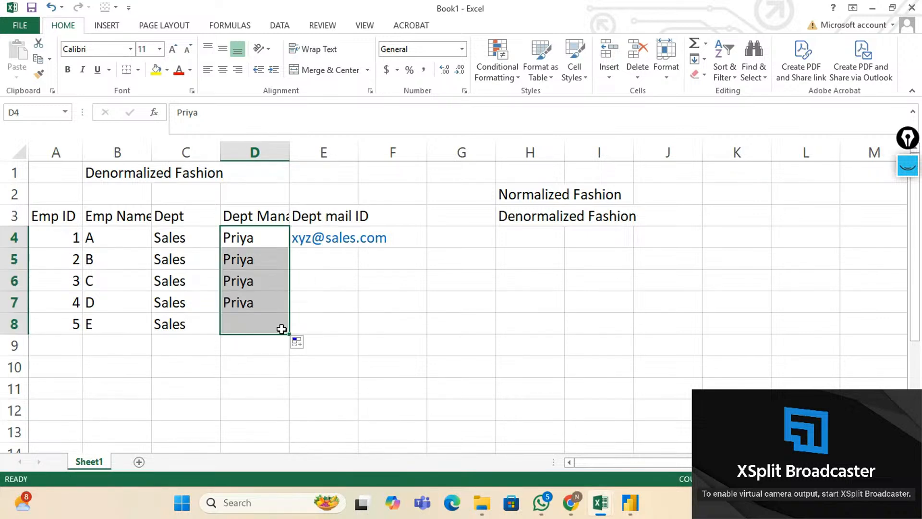
Fill the department e-mail down to row 8 and autofit columns D and E.
click(325, 241)
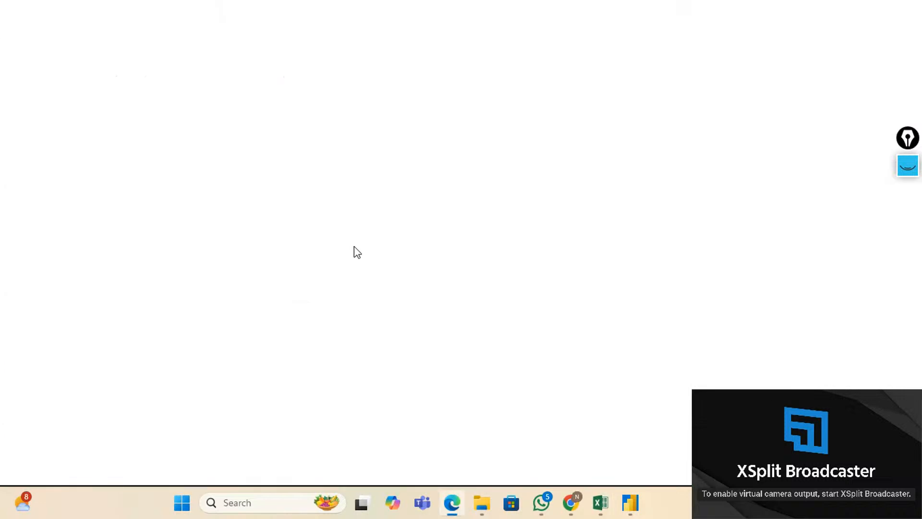
click(917, 10)
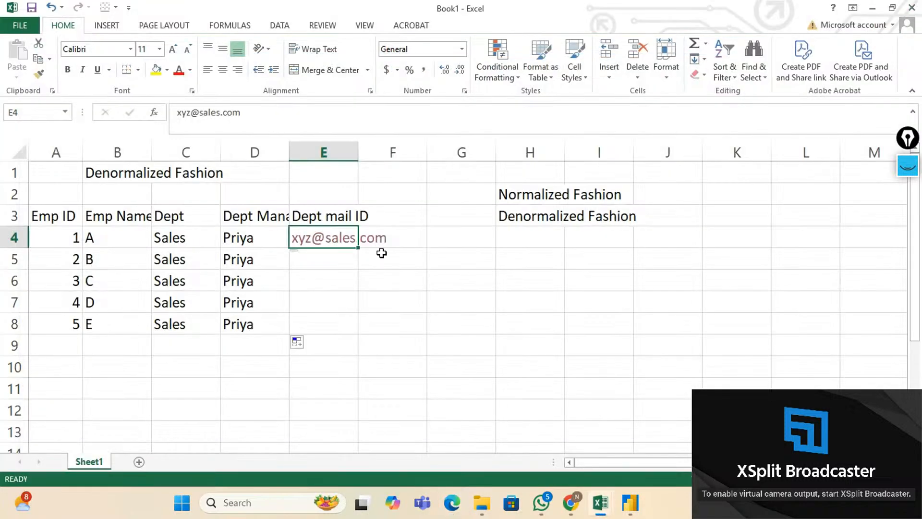
drag(357, 248, 355, 340)
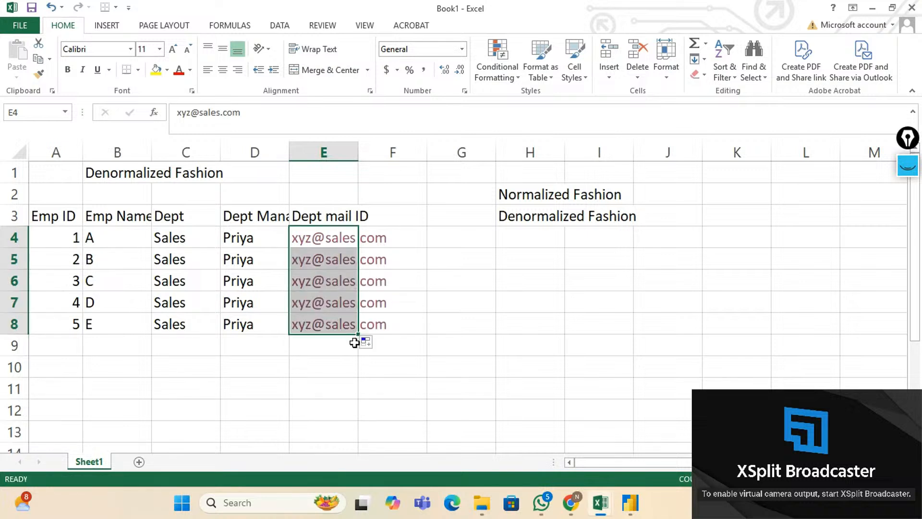
click(465, 237)
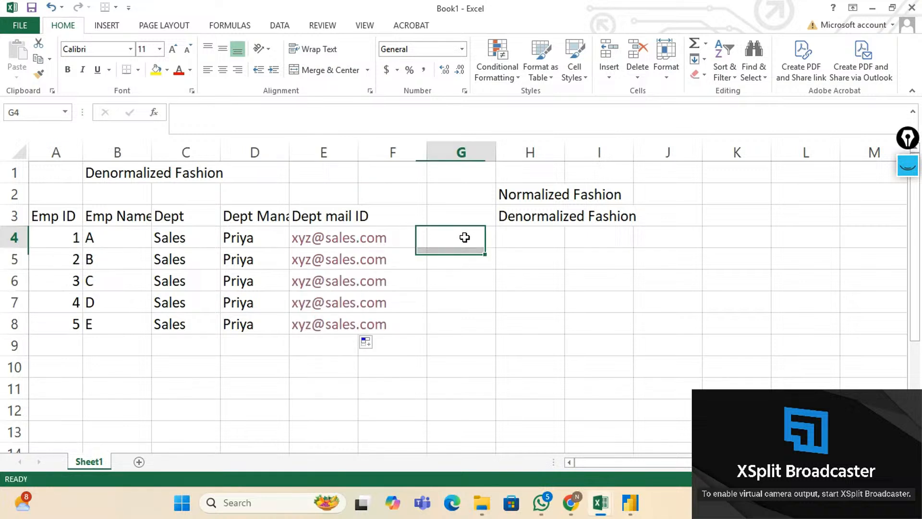
double_click(358, 150)
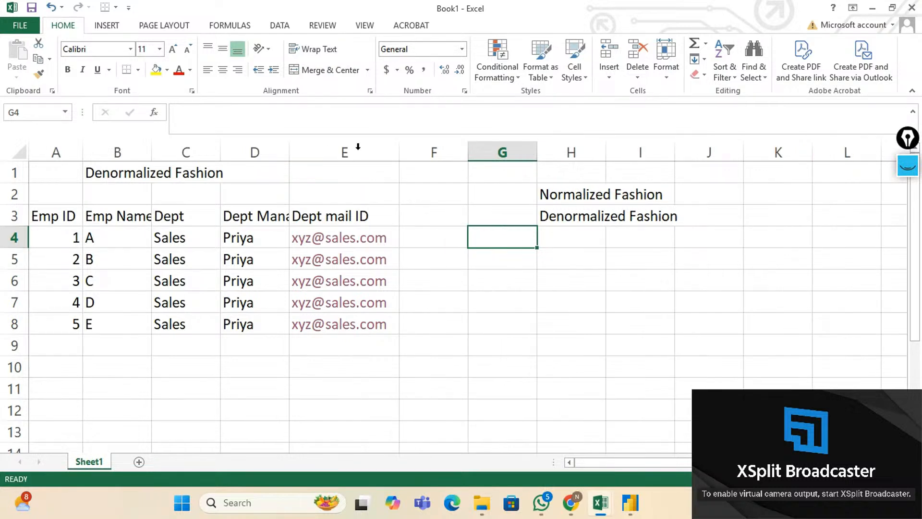
double_click(293, 151)
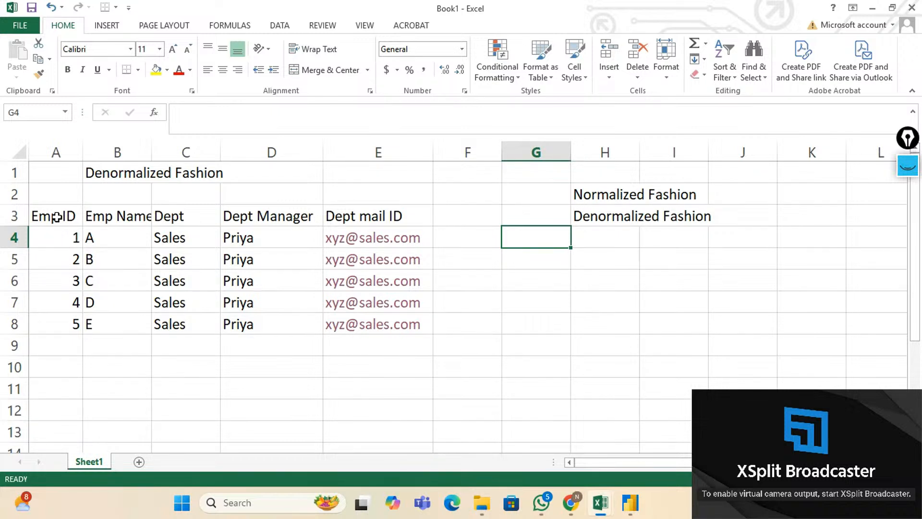
drag(56, 217, 356, 329)
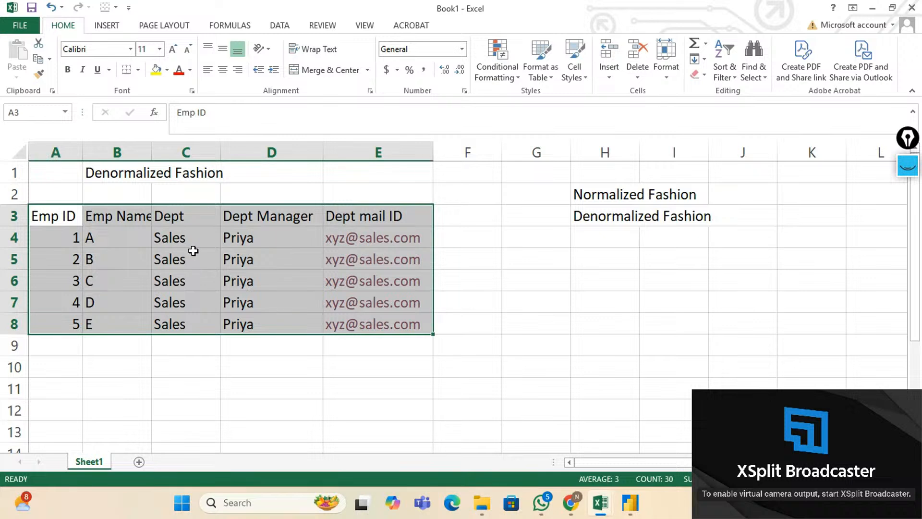
click(186, 147)
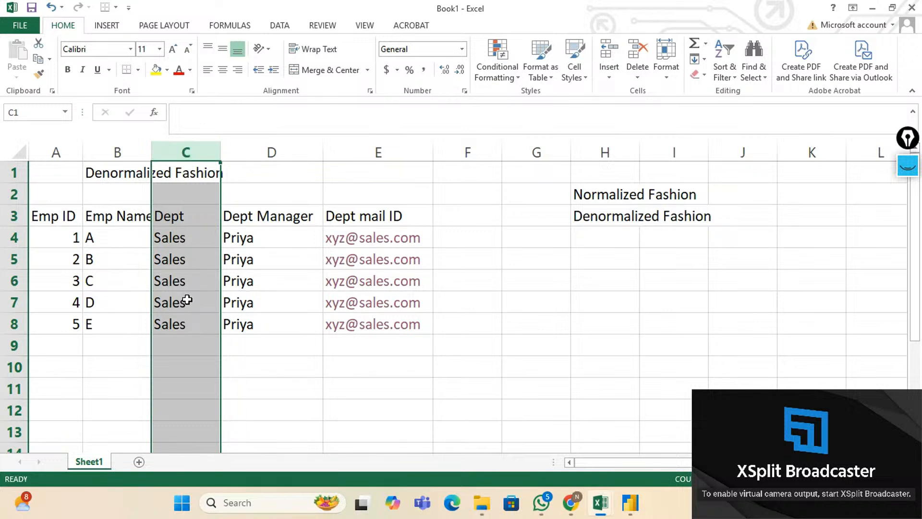
click(272, 152)
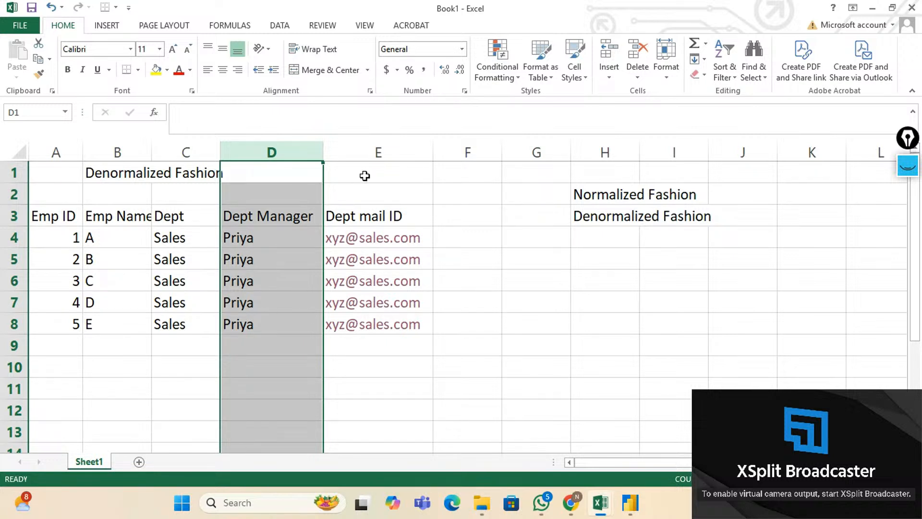
click(369, 153)
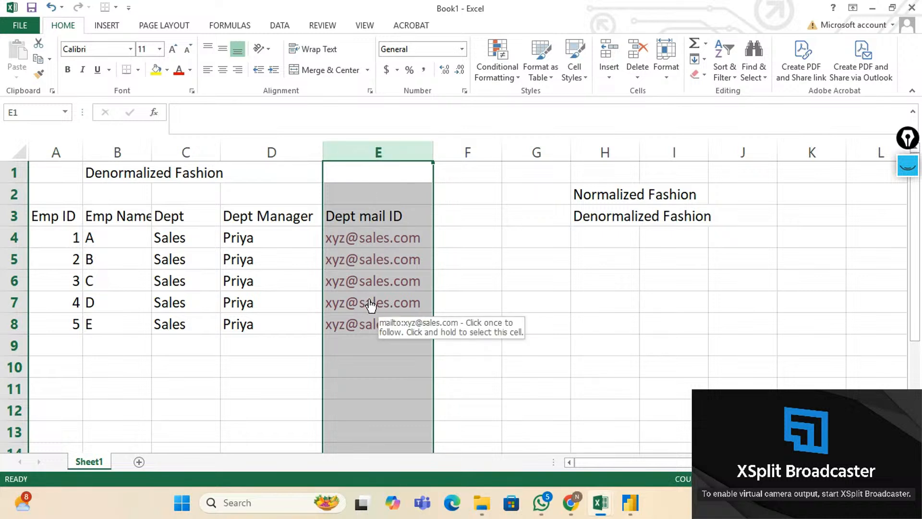
click(66, 216)
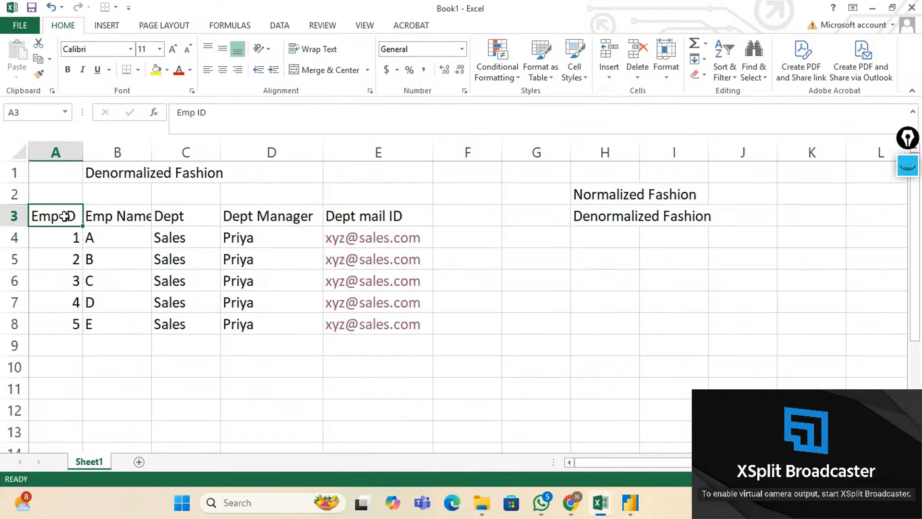
mouse_move(83, 227)
mouse_down()
mouse_move(85, 329)
mouse_move(211, 323)
mouse_move(96, 229)
mouse_move(71, 221)
mouse_up()
click(138, 169)
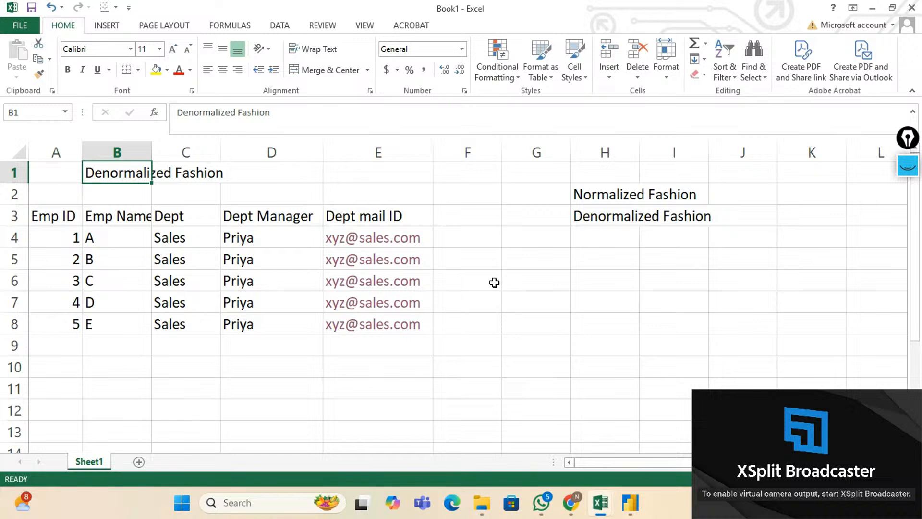
key(Right)
key(Right)
key(Right)
key(Right)
key(Right)
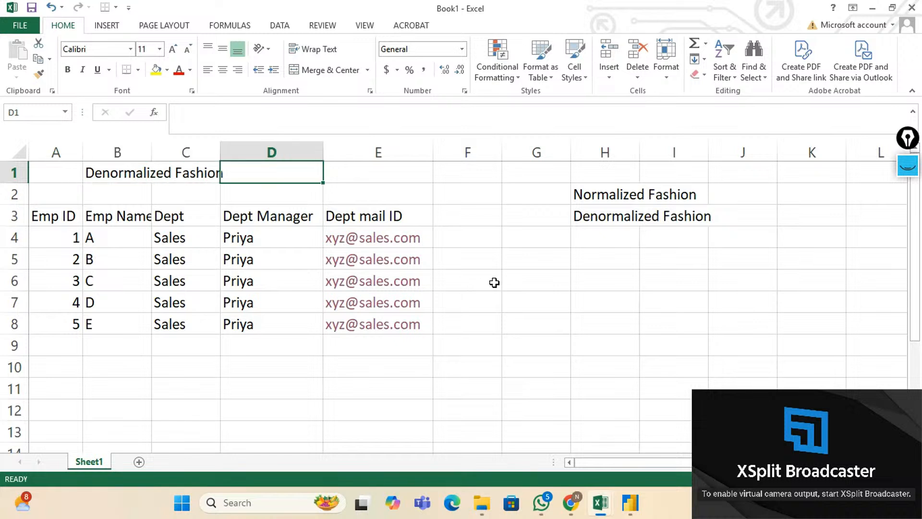
key(Down)
key(Down)
key(Down)
key(Down)
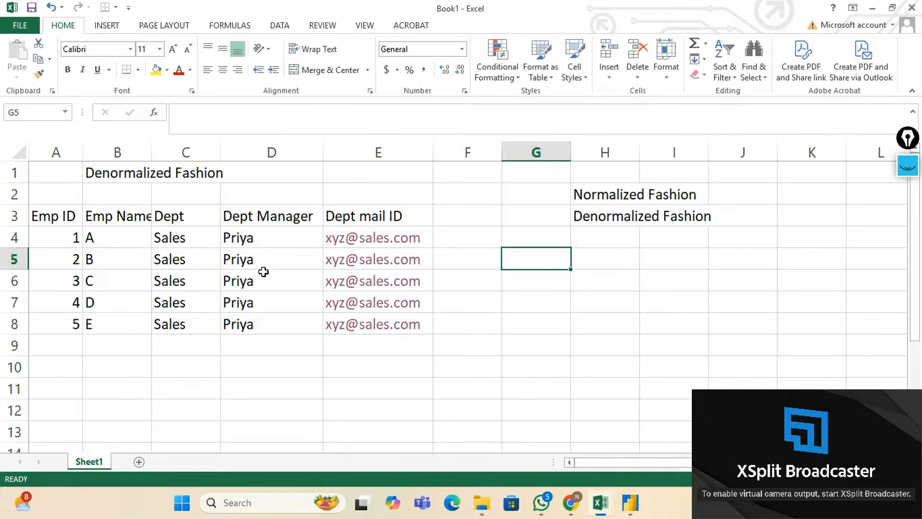
Enter the note 'Redundant' in cell G5 beside the repeated Sales entries.
text(Red)
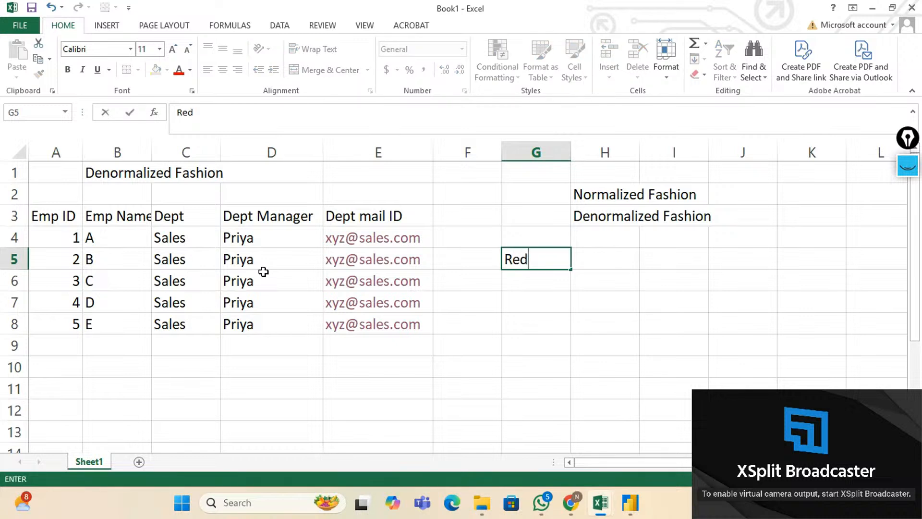
text(undan)
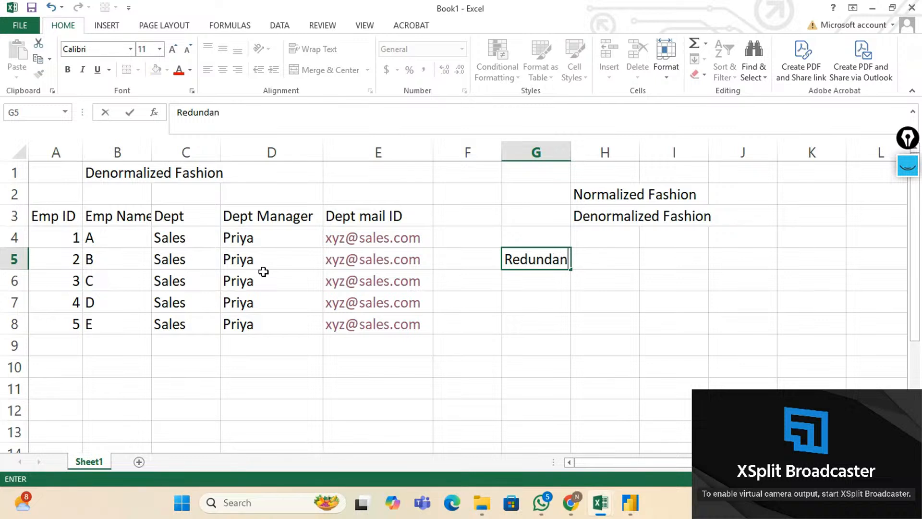
text(t)
click(73, 353)
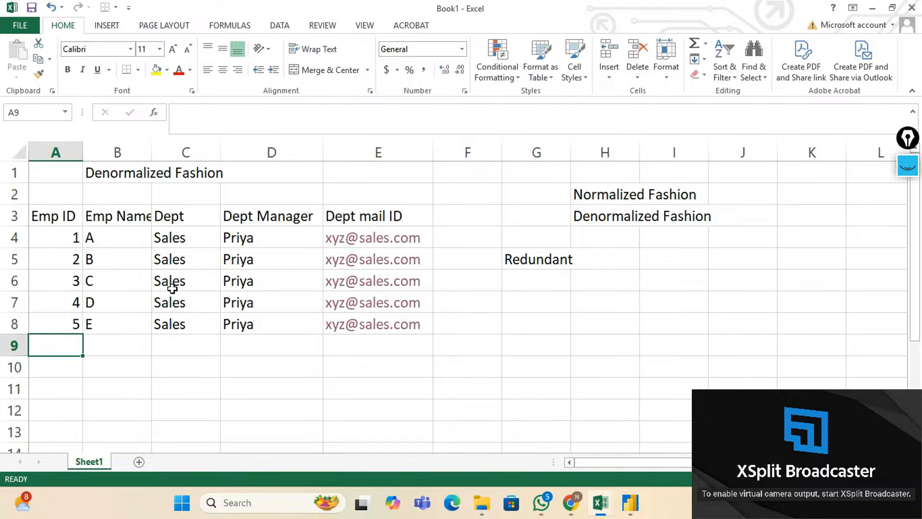
Add row 9 with ID 6, name F, and the same Sales department, manager and mail ID.
text(6)
key(Tab)
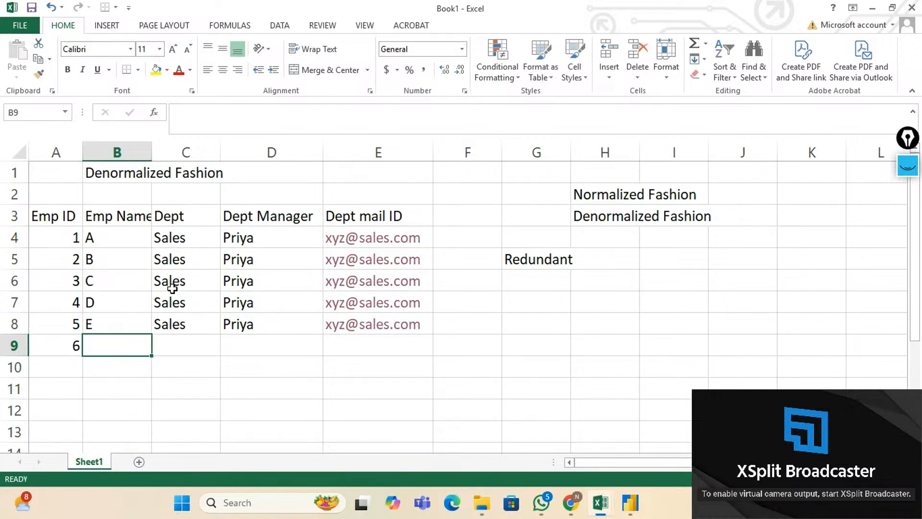
text(F)
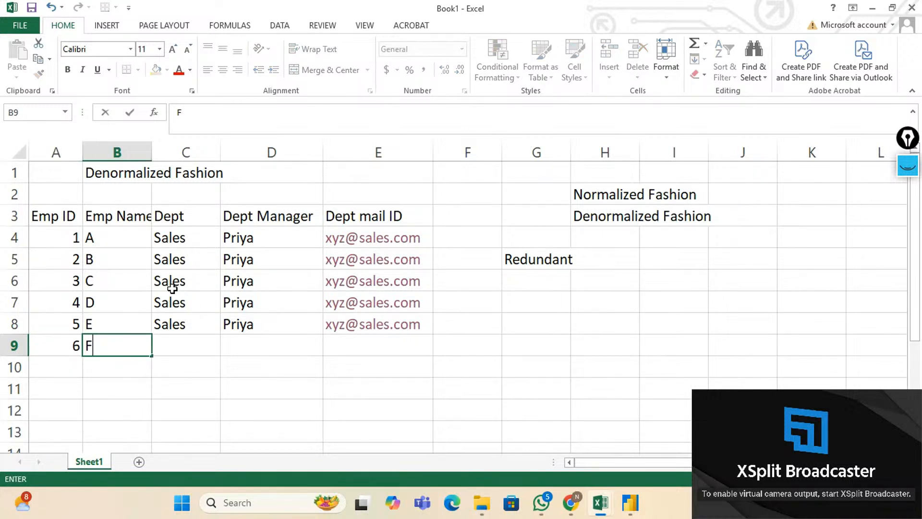
key(Tab)
key(shift+Right)
key(shift+Right)
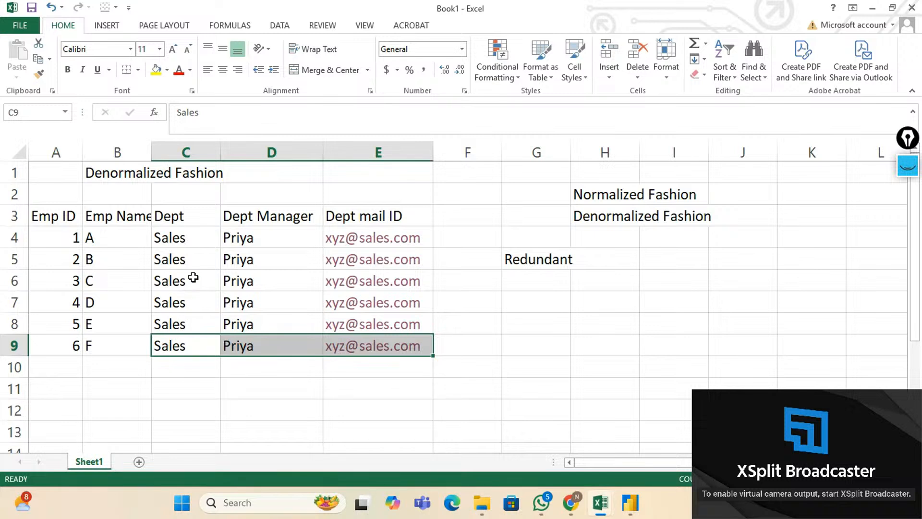
click(186, 220)
click(254, 218)
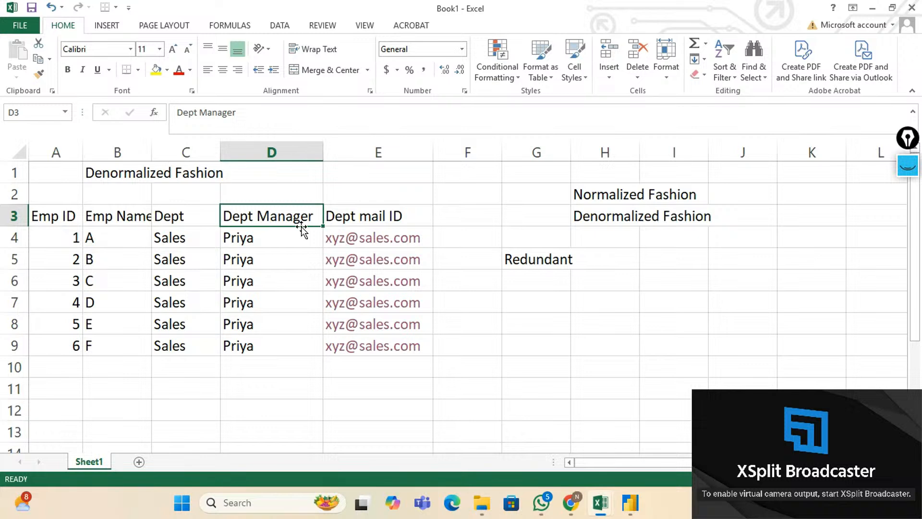
click(363, 220)
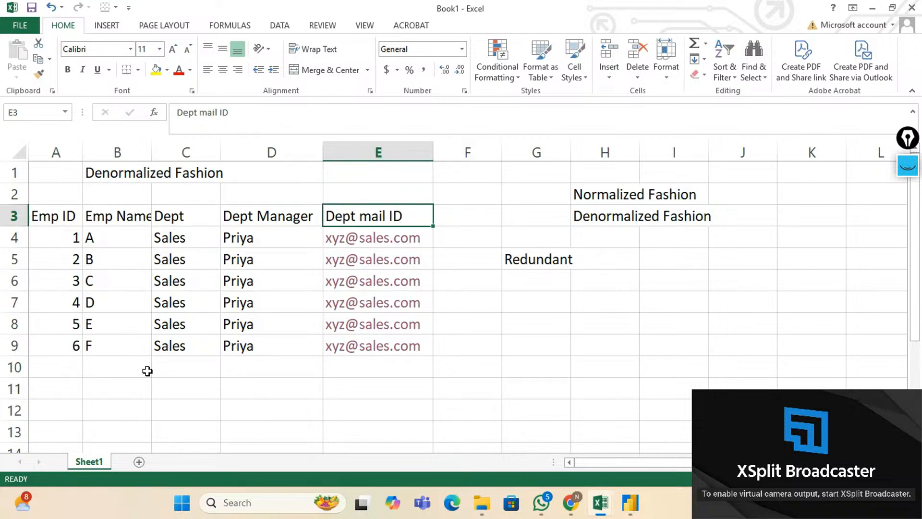
click(518, 303)
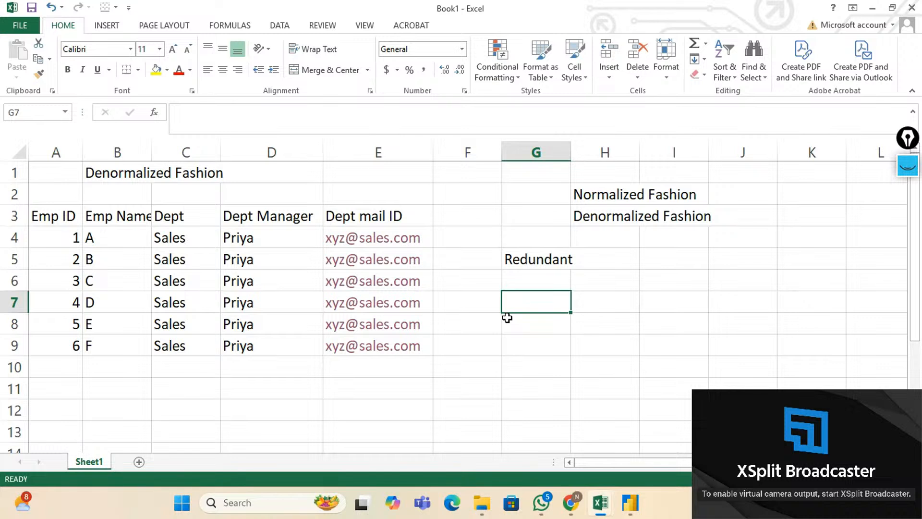
Write the note 'Insert' in cell G7 beneath Redundant.
text(Ins)
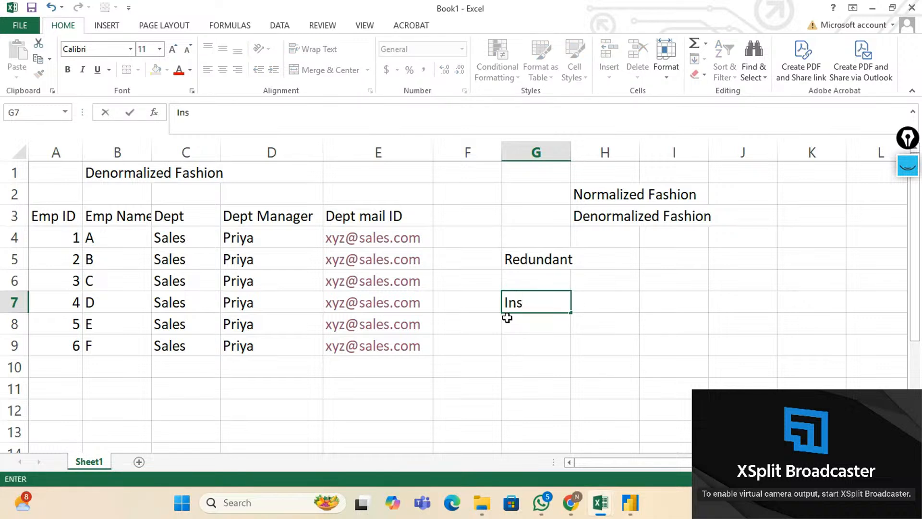
text(ert)
key(Return)
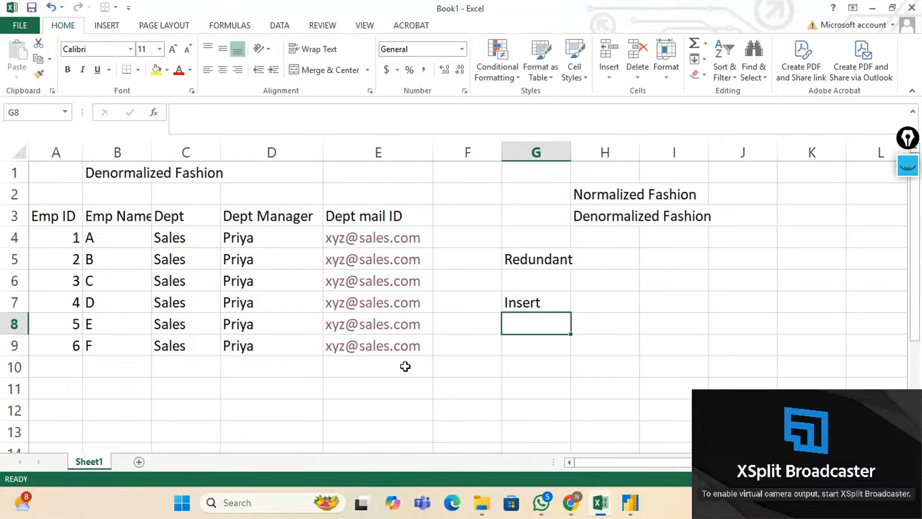
key(Up)
key(Up)
key(Up)
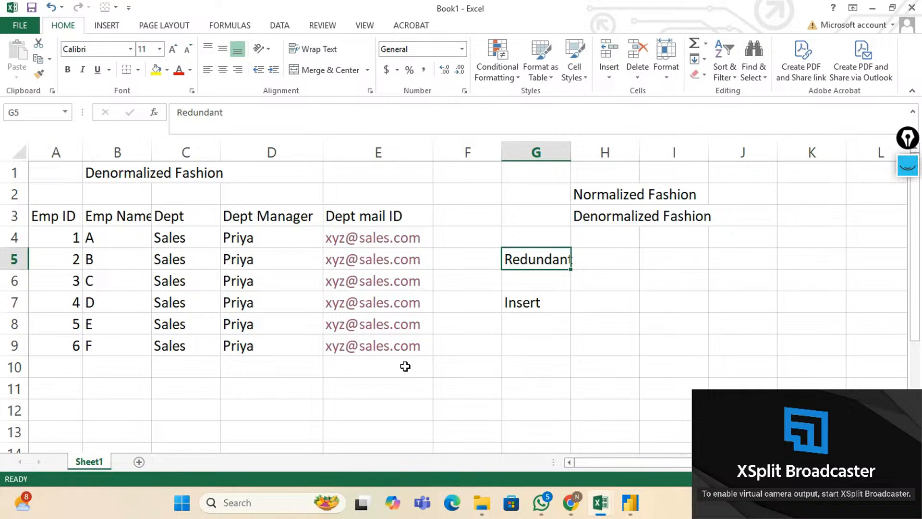
key(Down)
key(Down)
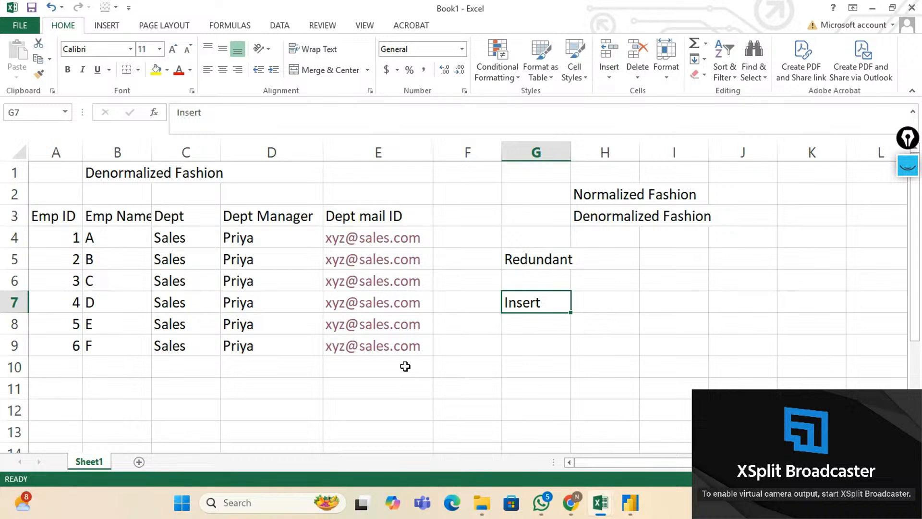
key(Down)
key(Down)
key(Left)
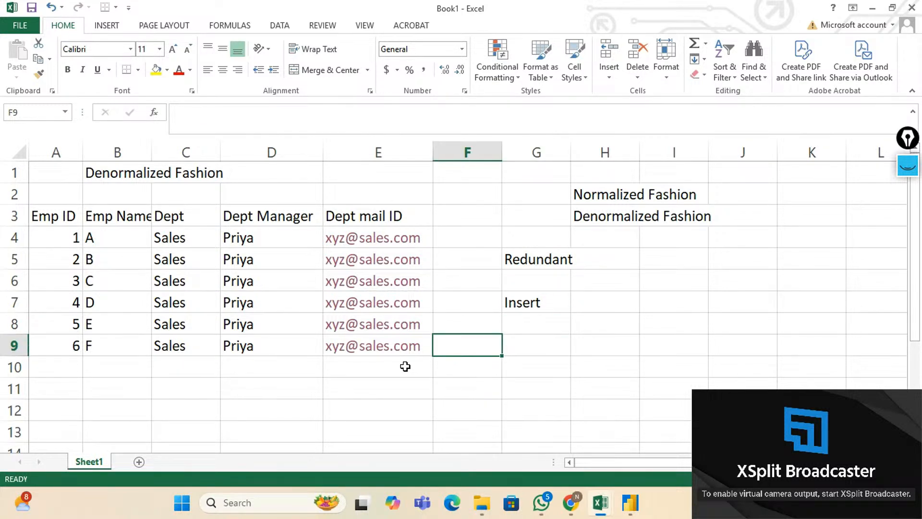
key(Left)
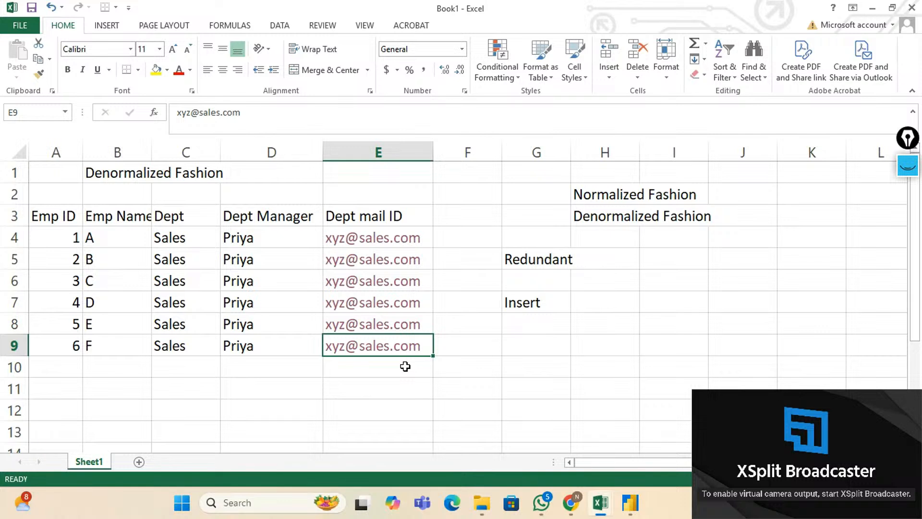
key(Left)
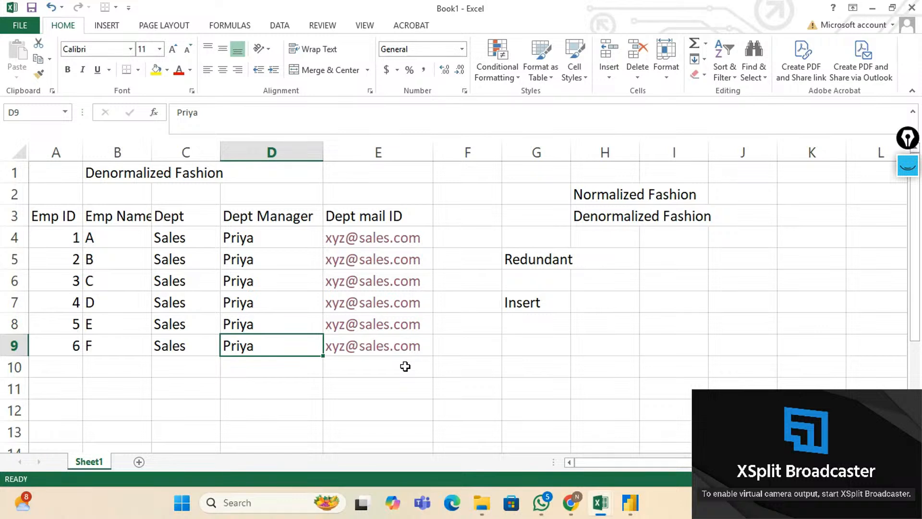
key(shift+Up)
key(shift+Up)
key(shift+Up)
key(shift+Up)
key(shift+Up)
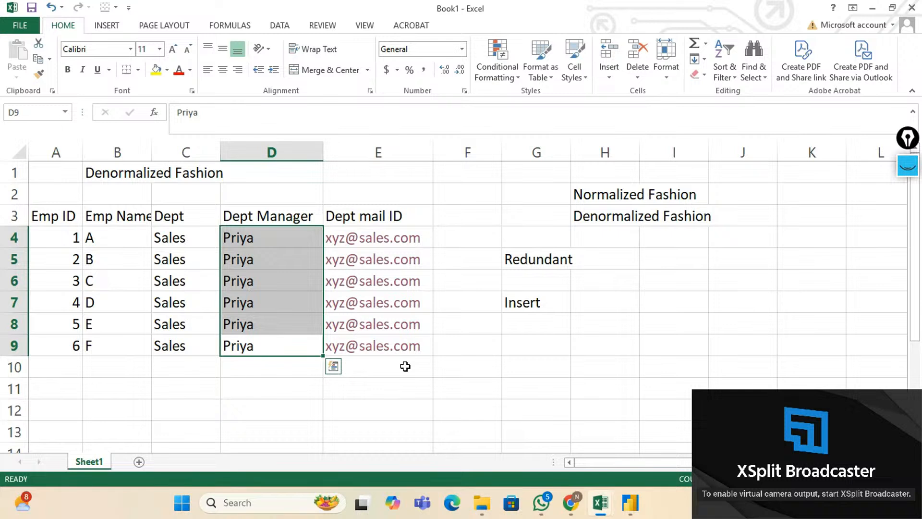
click(269, 237)
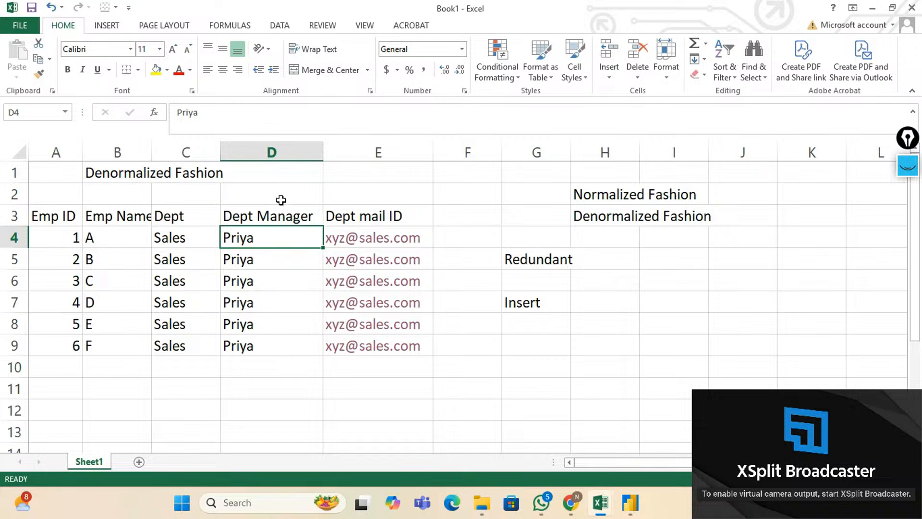
click(281, 162)
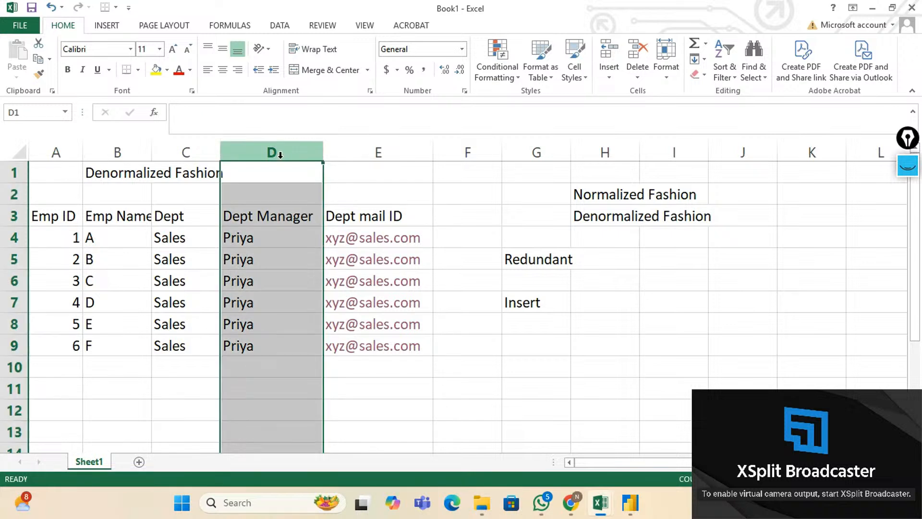
click(266, 239)
click(264, 262)
click(266, 280)
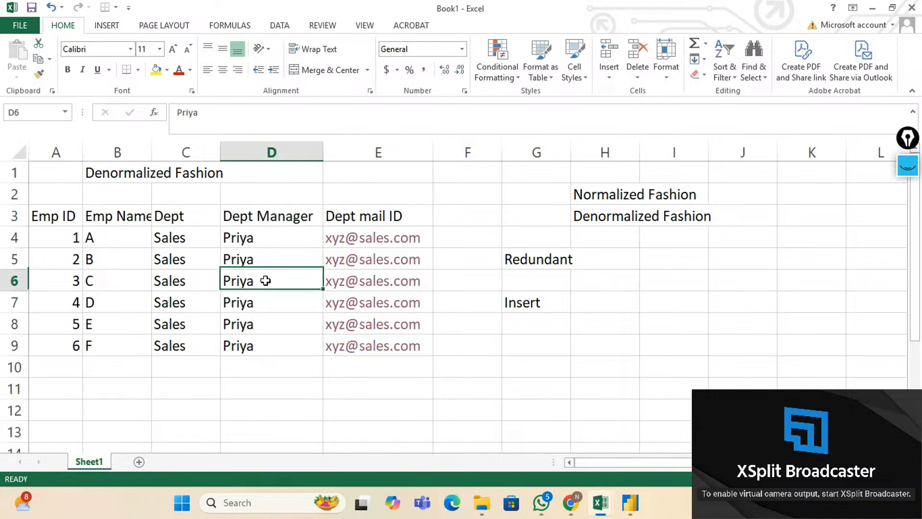
click(275, 152)
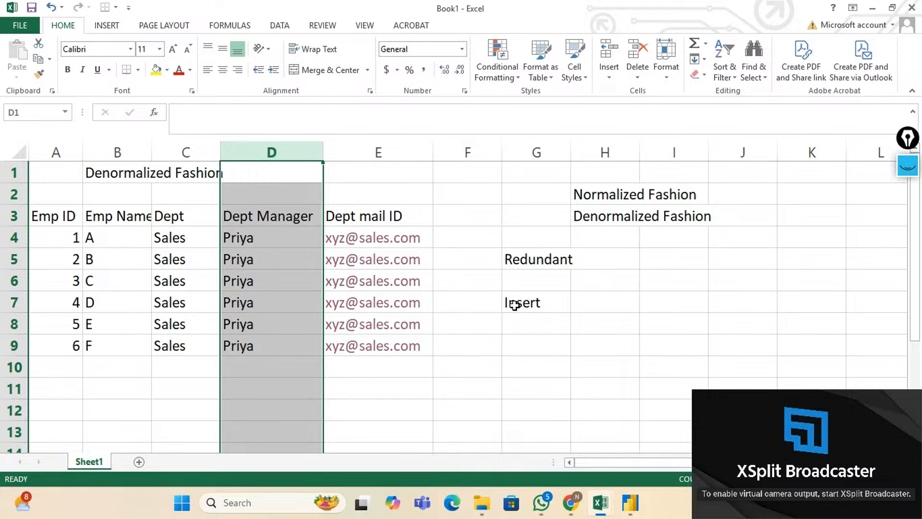
click(525, 322)
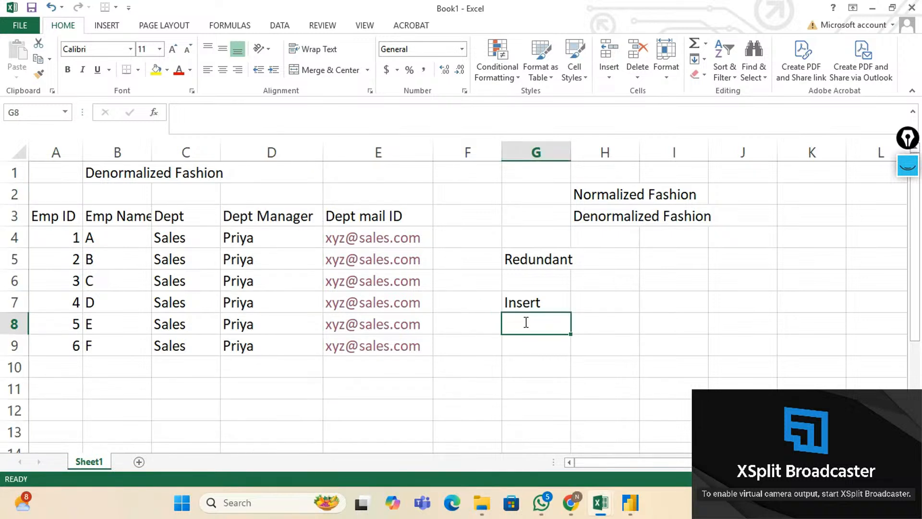
text(Update)
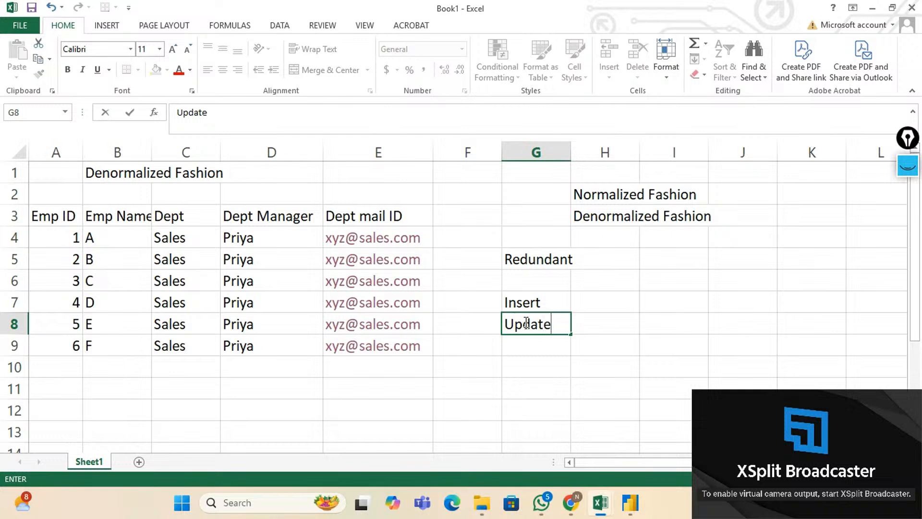
click(290, 235)
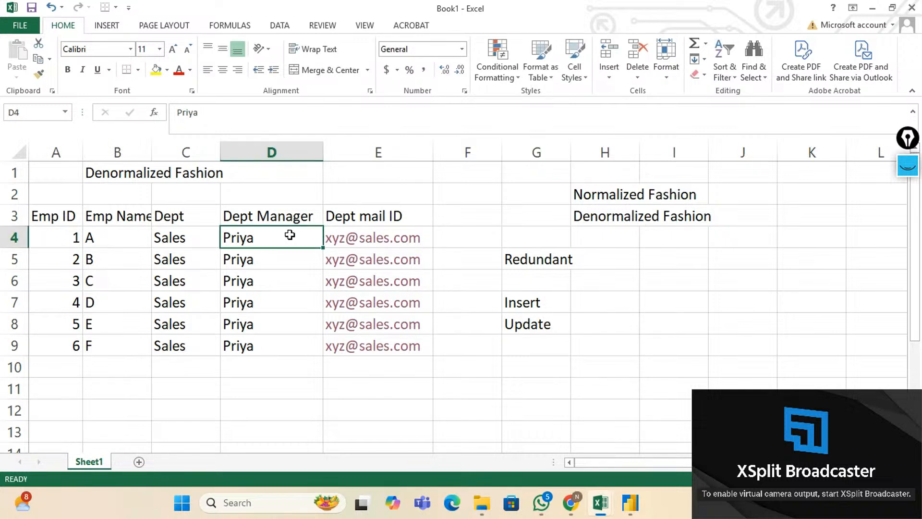
click(65, 242)
key(shift+Down)
key(shift+Down)
key(shift+Down)
key(shift+Down)
key(shift+Down)
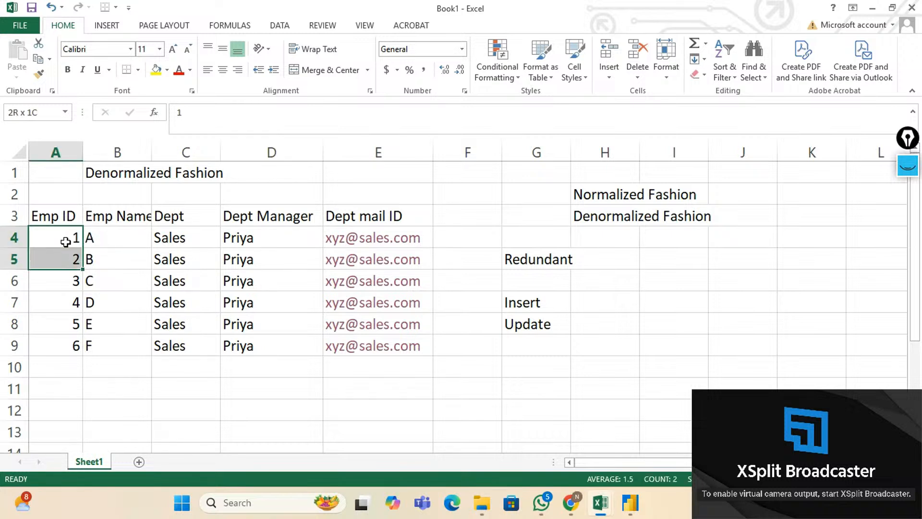
key(shift+Right)
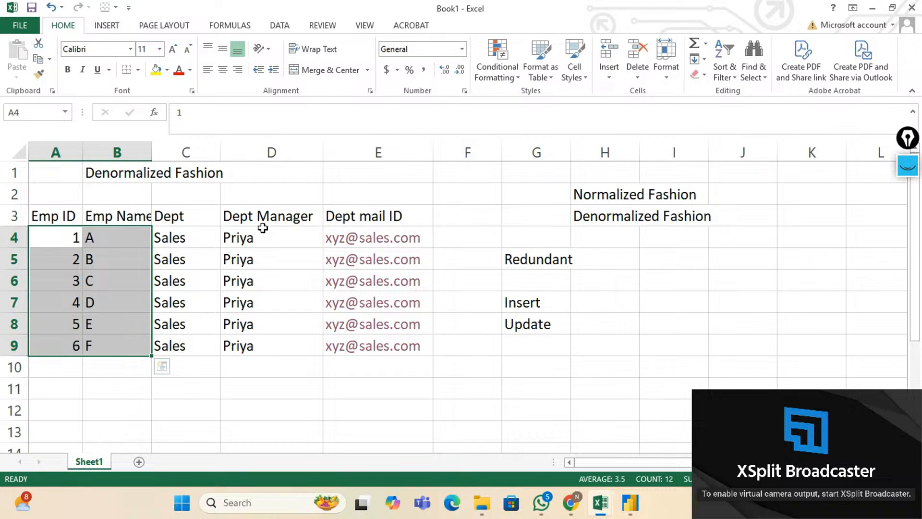
click(270, 152)
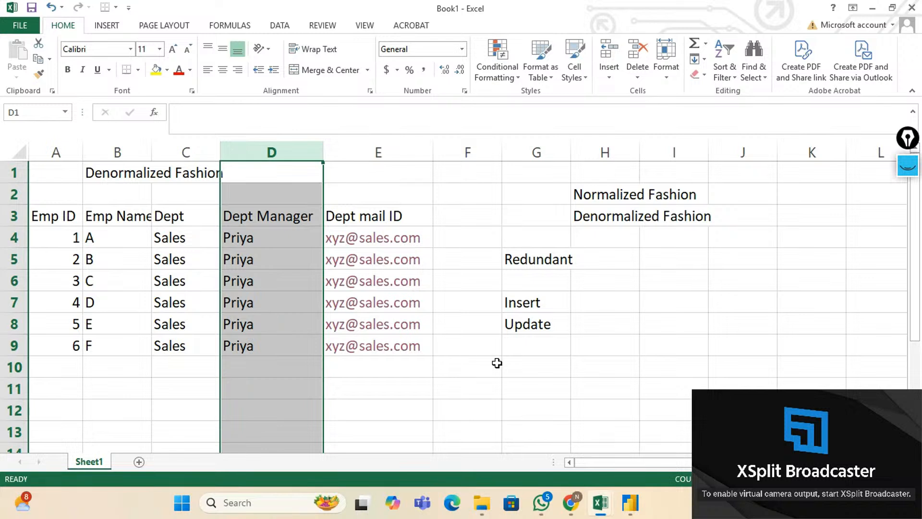
click(551, 325)
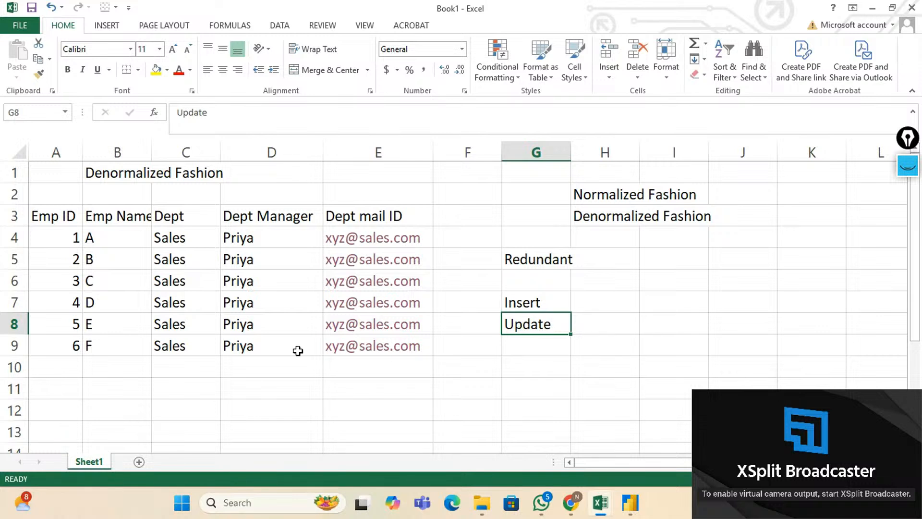
click(14, 345)
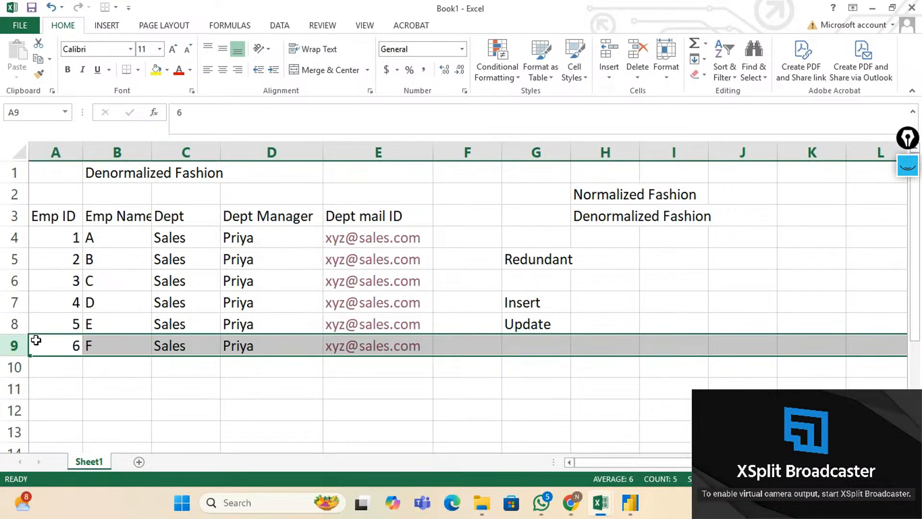
key(shift+Up)
key(shift+Up)
key(shift+Up)
key(shift+Up)
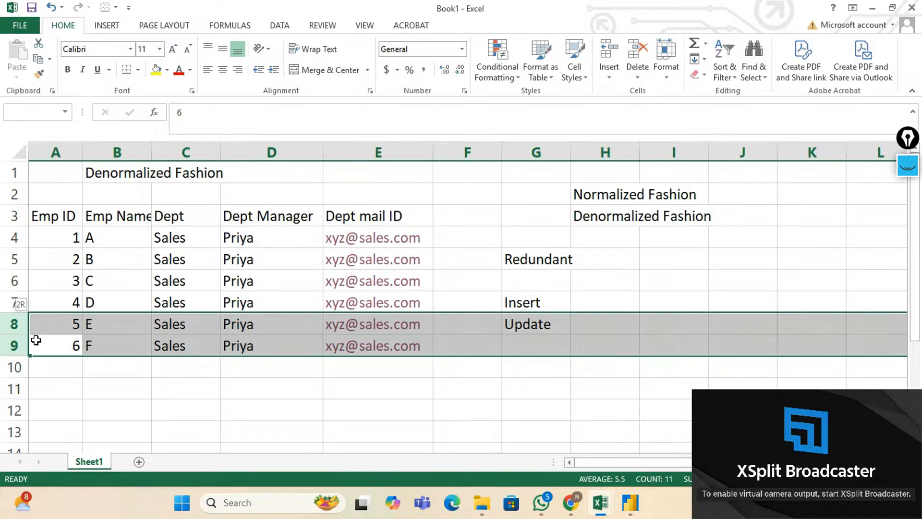
key(shift+Up)
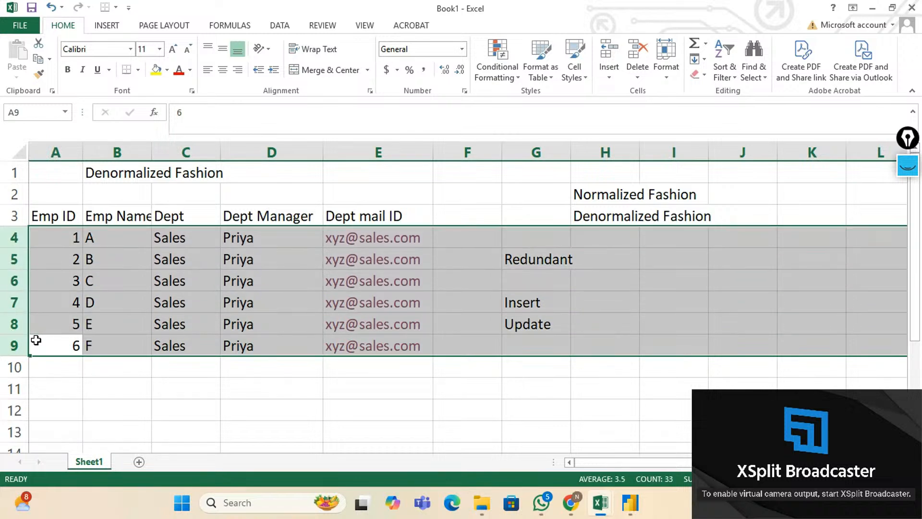
key(Down)
key(Up)
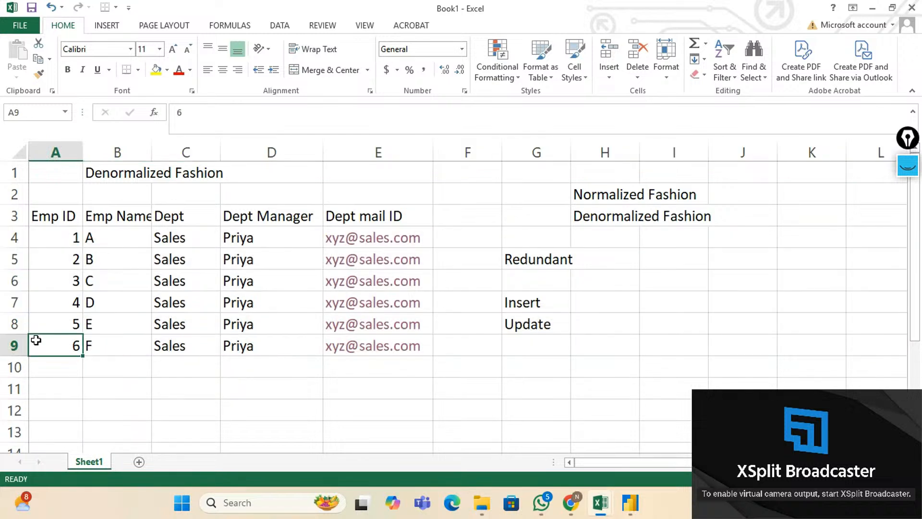
click(6, 344)
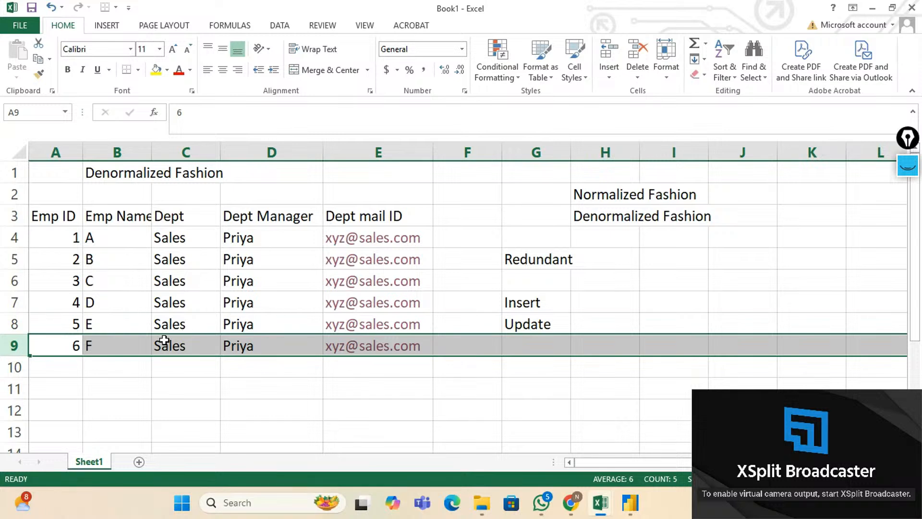
click(93, 326)
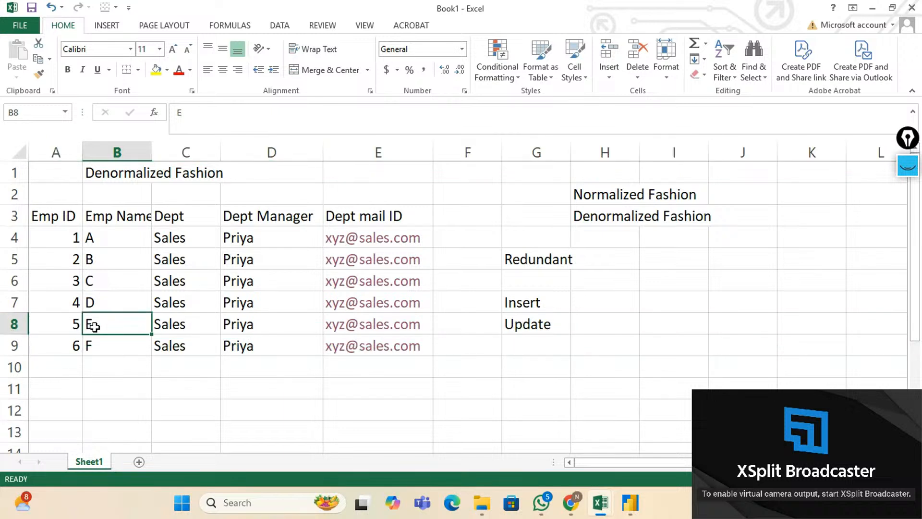
click(102, 307)
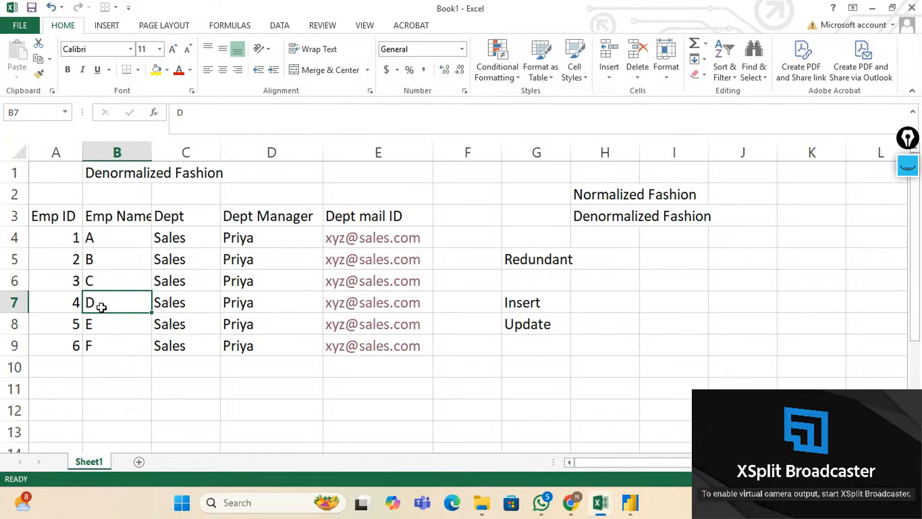
click(106, 279)
click(108, 256)
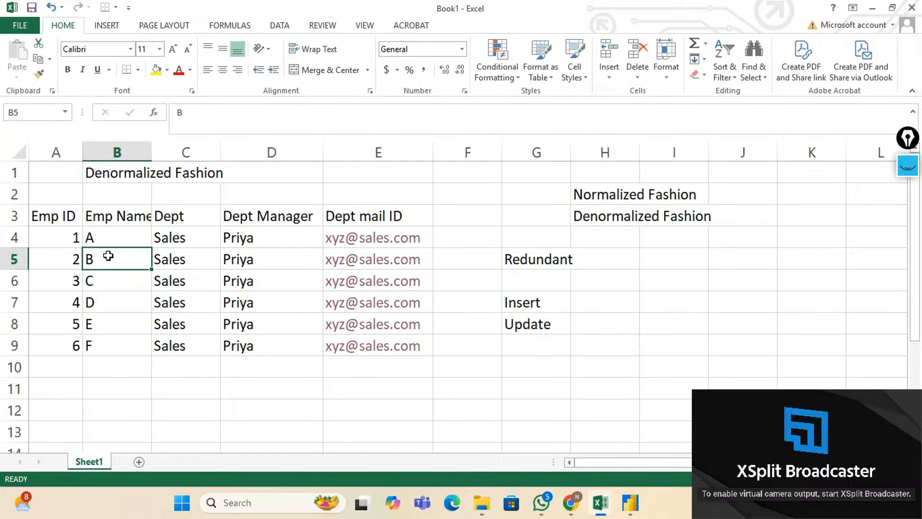
click(103, 244)
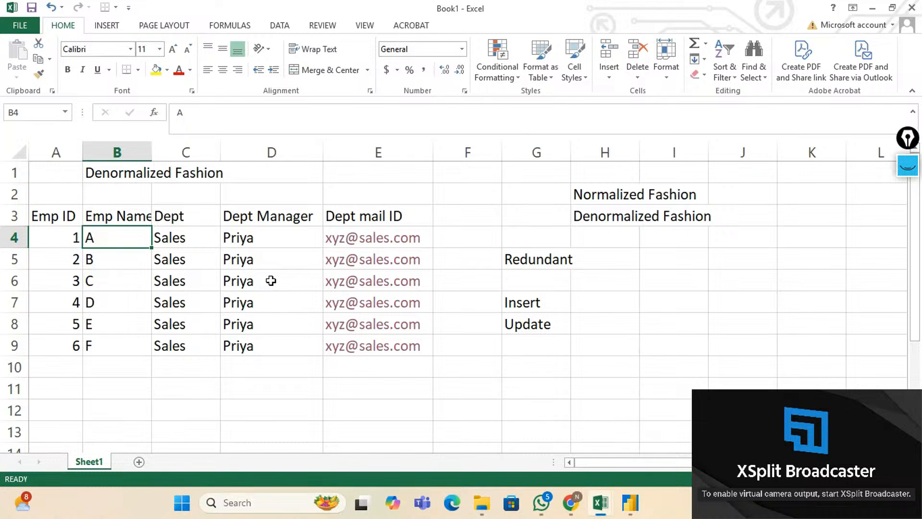
click(22, 344)
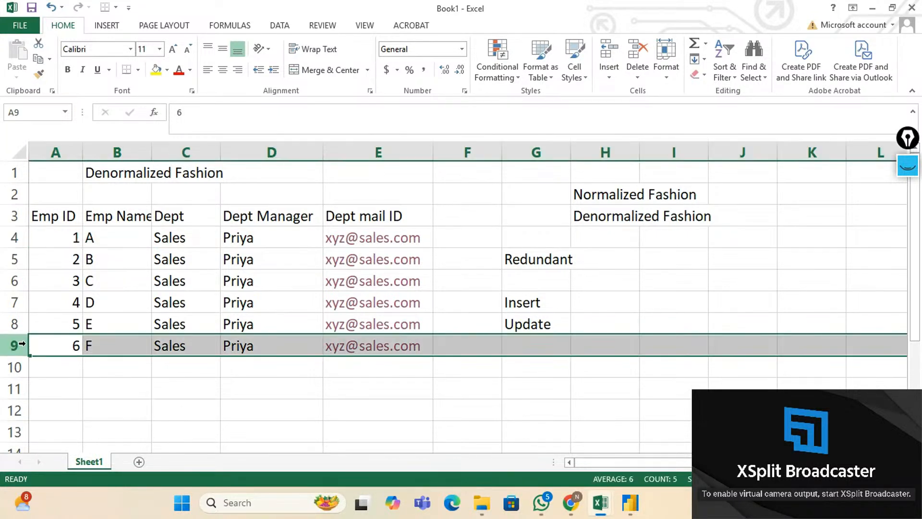
key(shift+Up)
key(shift+Up)
key(shift+Up)
key(shift+Up)
key(shift+Up)
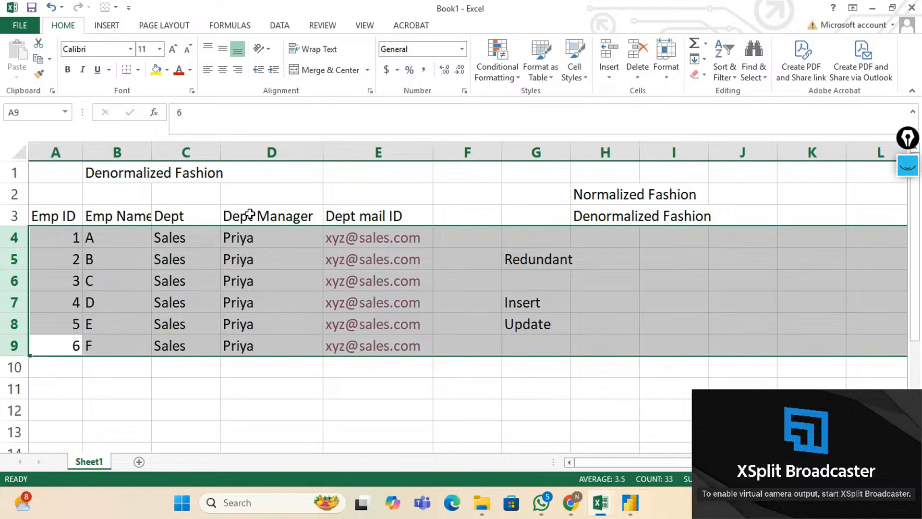
click(192, 237)
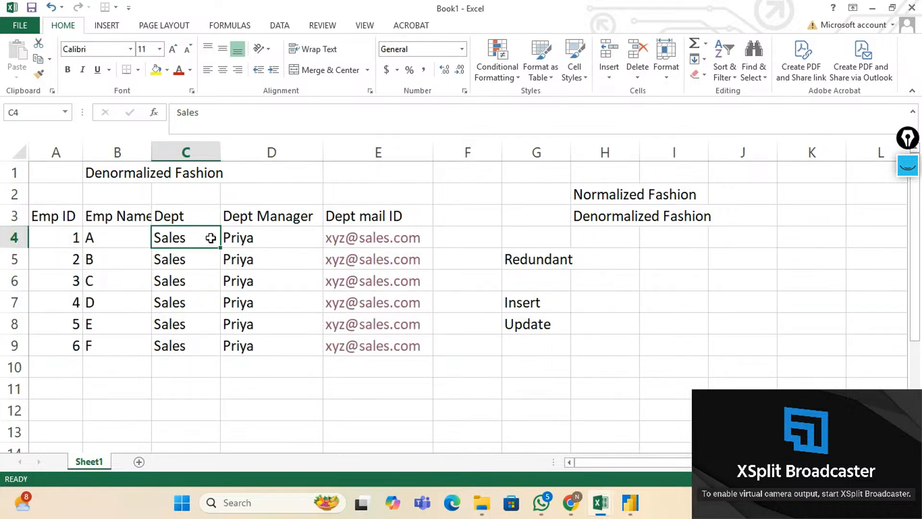
click(255, 237)
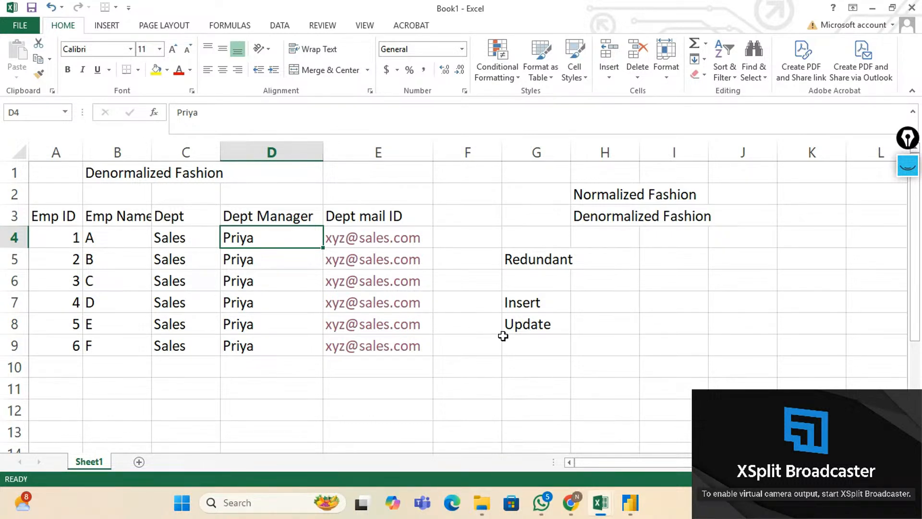
Add 'Delete' in G9 under Insert and Update, then highlight the G7:G9 list.
click(520, 351)
text(D)
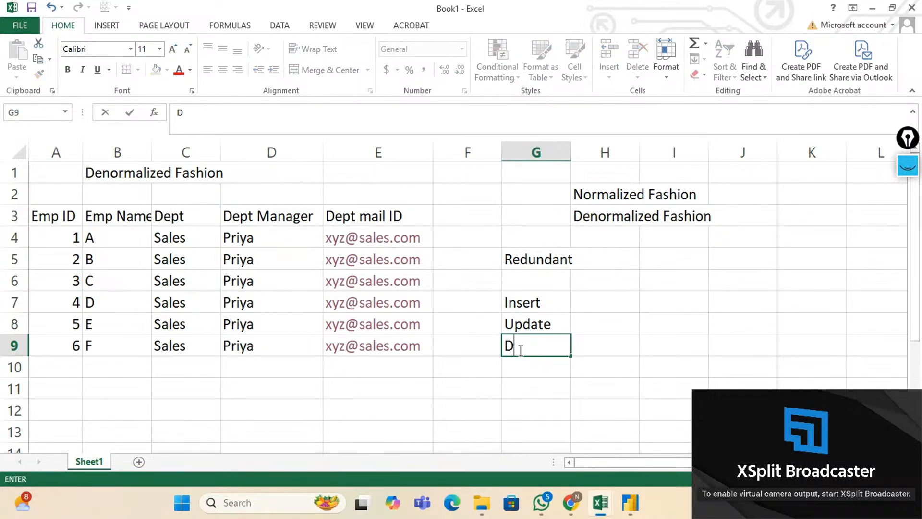
text(elete)
key(Return)
click(519, 350)
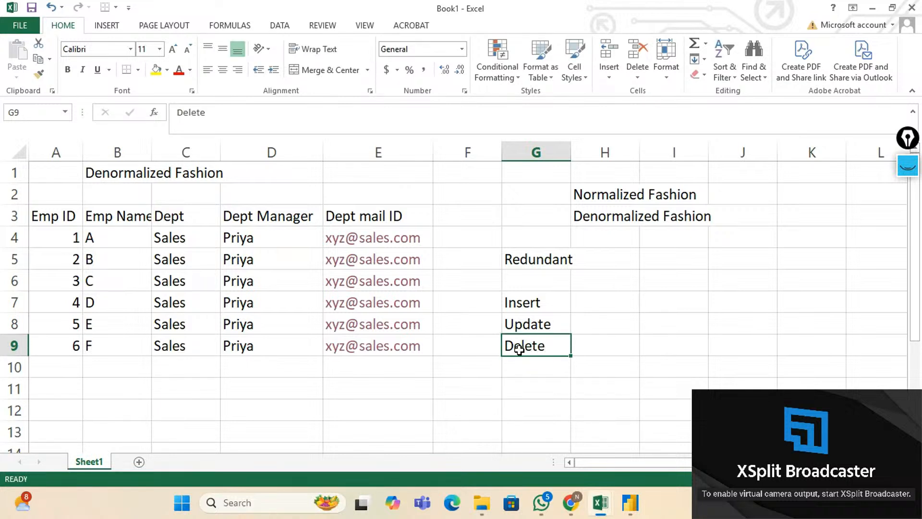
key(shift+Up)
key(shift+Up)
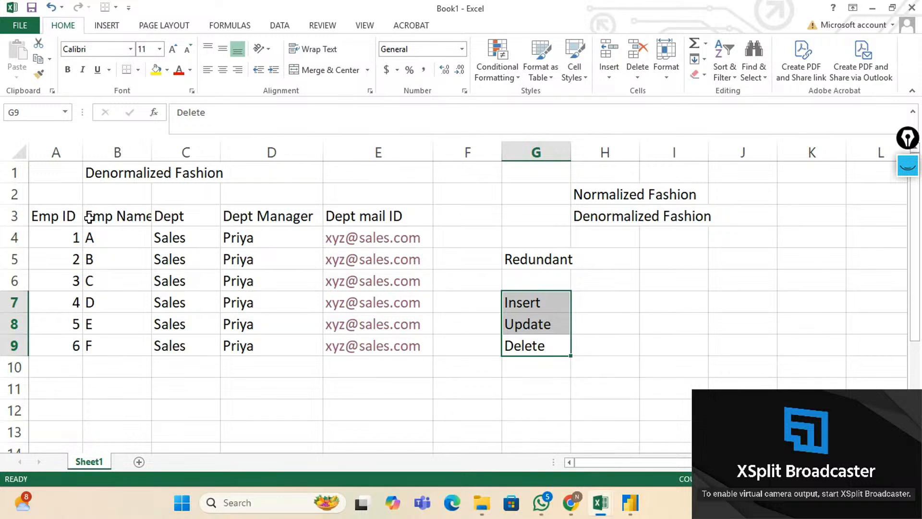
click(67, 215)
key(shift+Right)
key(shift+Right)
key(shift+Right)
key(shift+Right)
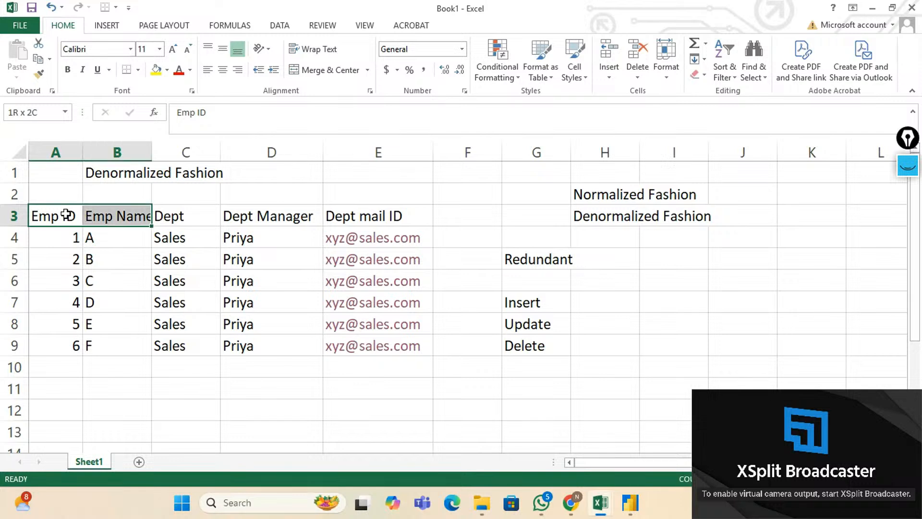
key(shift+Down)
key(shift+Down)
key(shift+Down)
key(shift+Down)
key(shift+Down)
key(shift+Down)
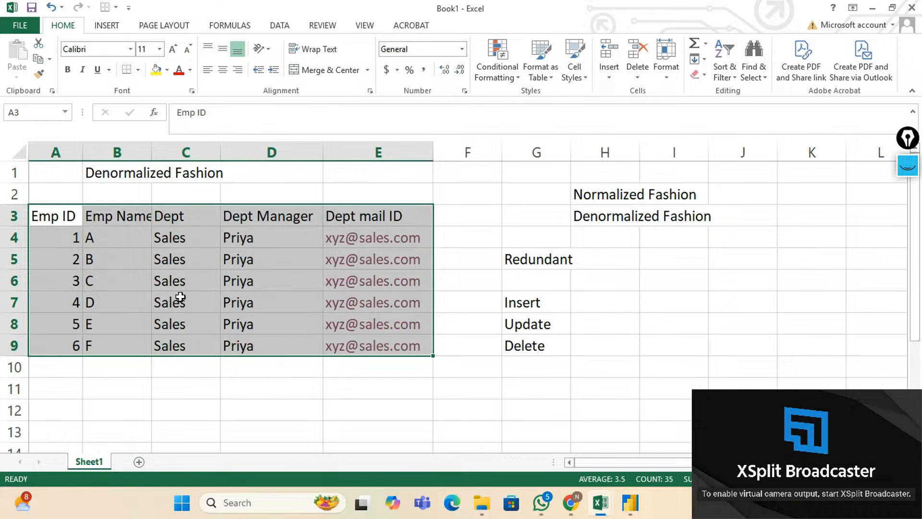
click(618, 195)
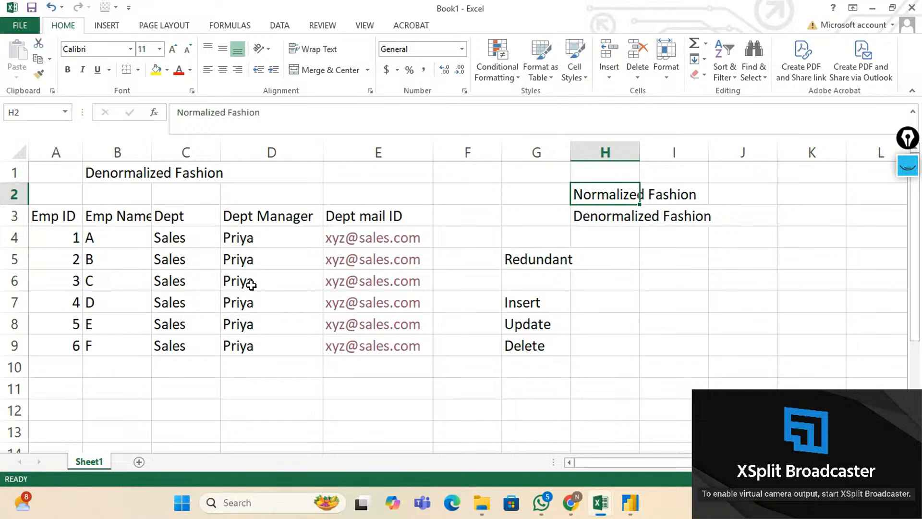
click(140, 175)
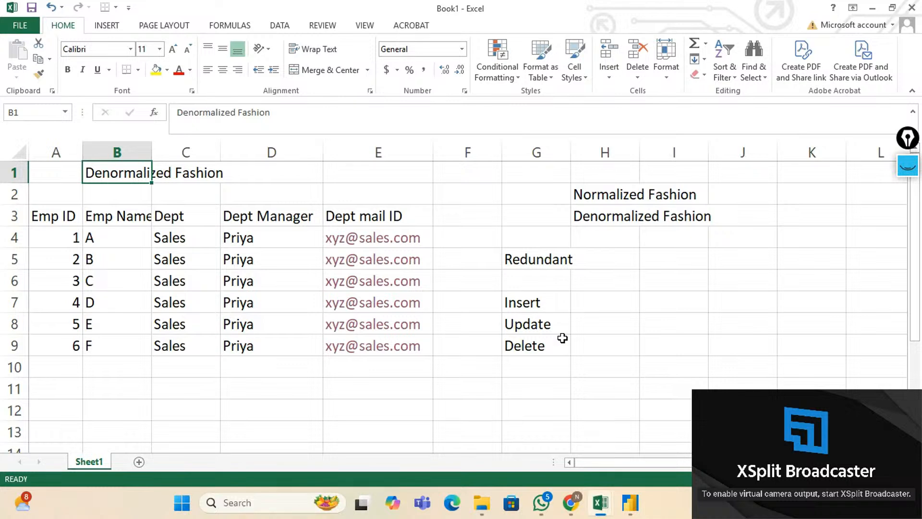
click(596, 223)
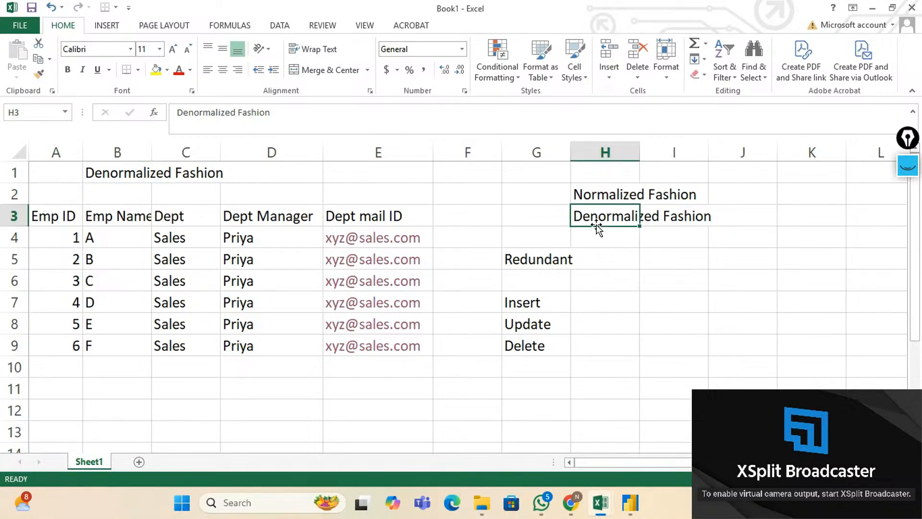
click(594, 193)
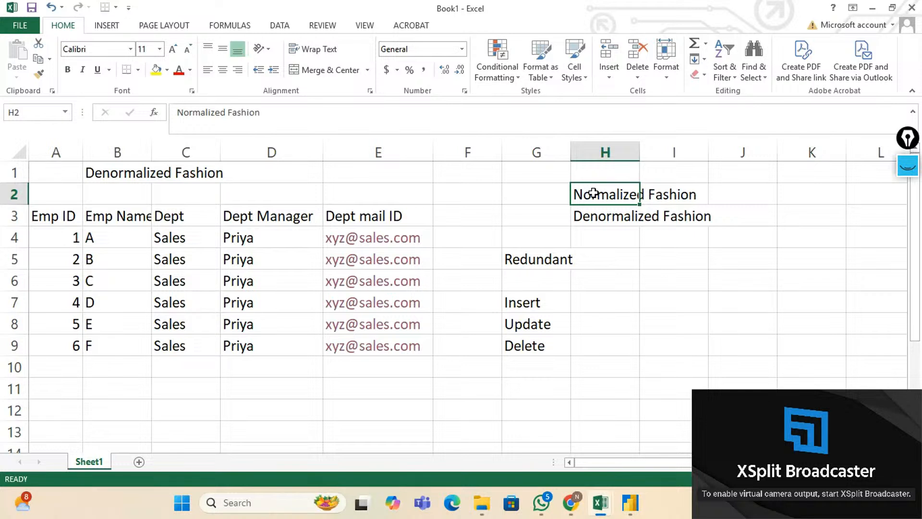
click(552, 255)
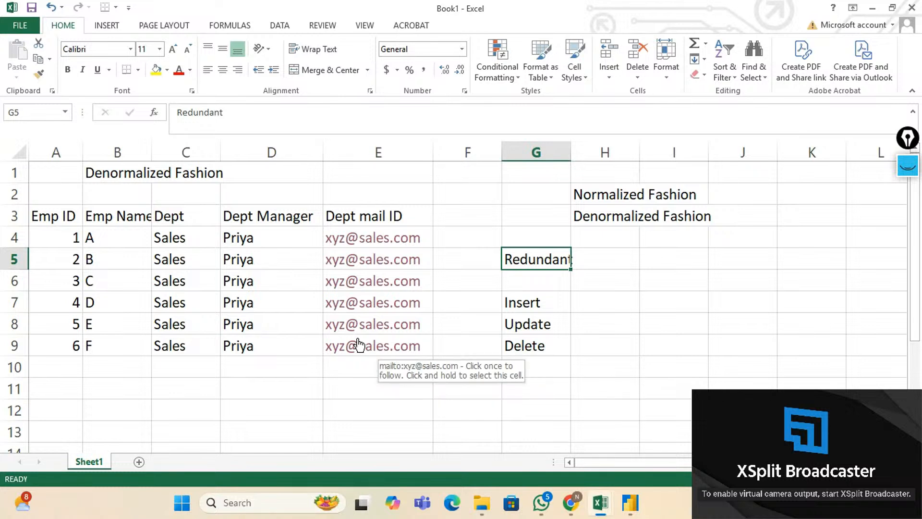
click(537, 304)
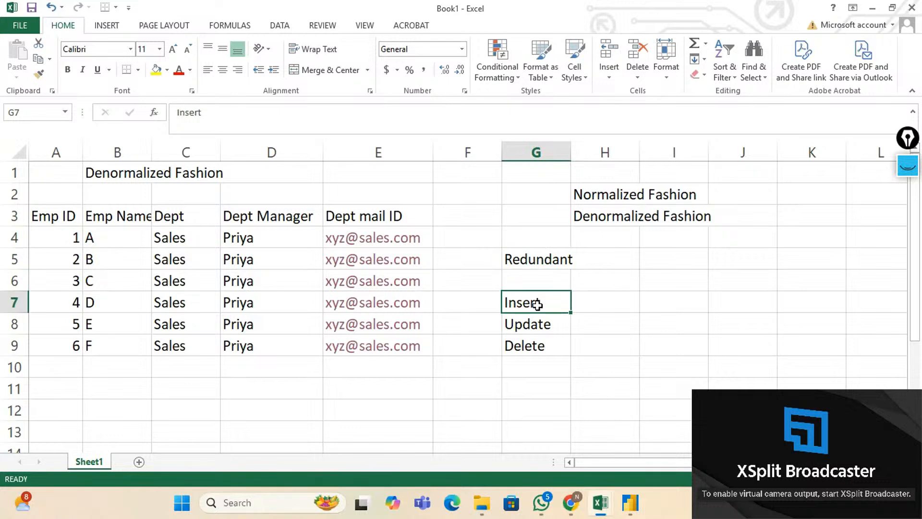
key(shift+Down)
key(shift+Down)
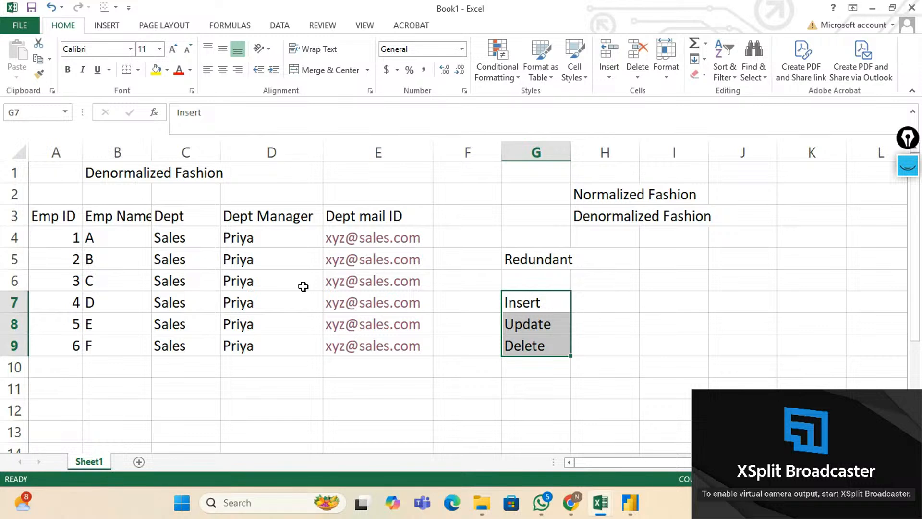
click(134, 175)
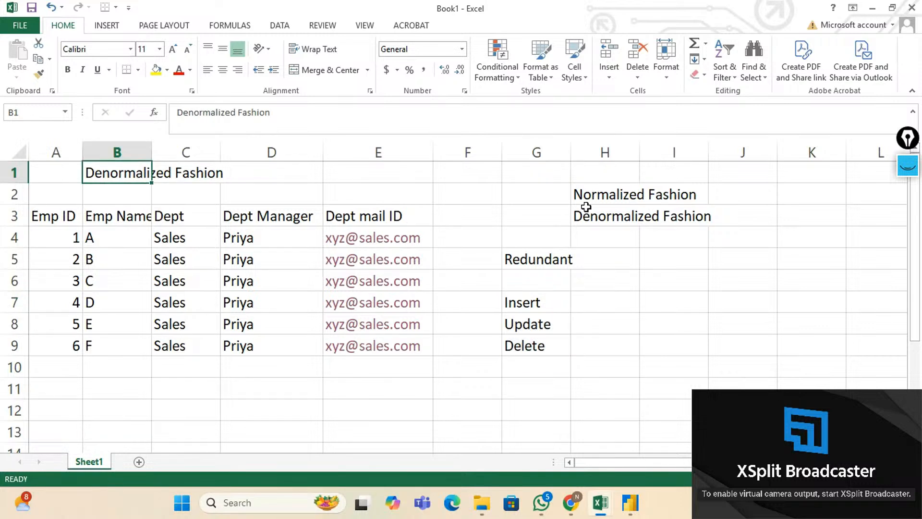
click(606, 195)
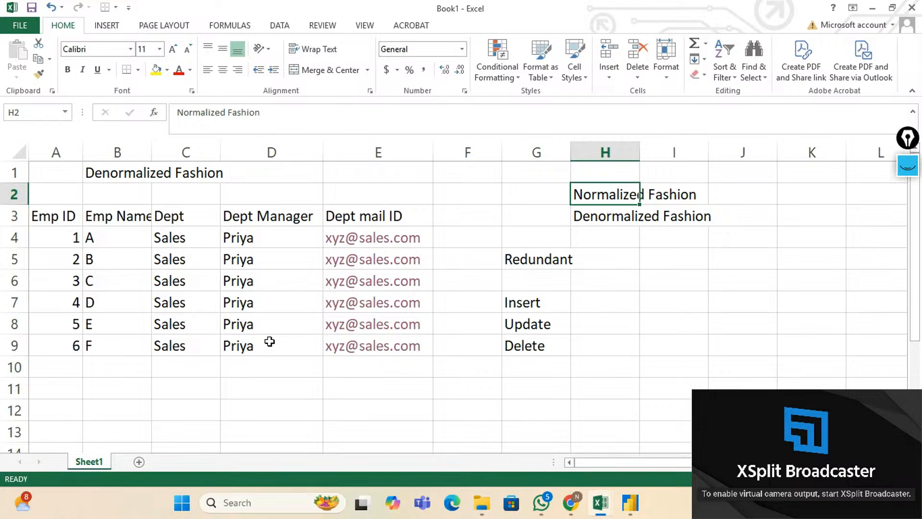
click(61, 221)
key(shift+Right)
key(shift+Right)
key(shift+Right)
key(shift+Right)
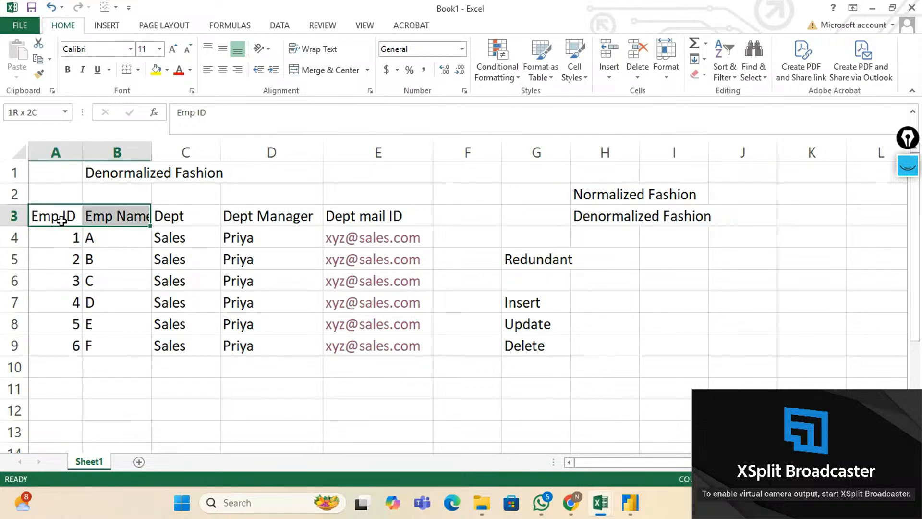
key(shift+Down)
key(shift+Down)
key(shift+Down)
key(shift+Down)
key(shift+Down)
key(shift+Down)
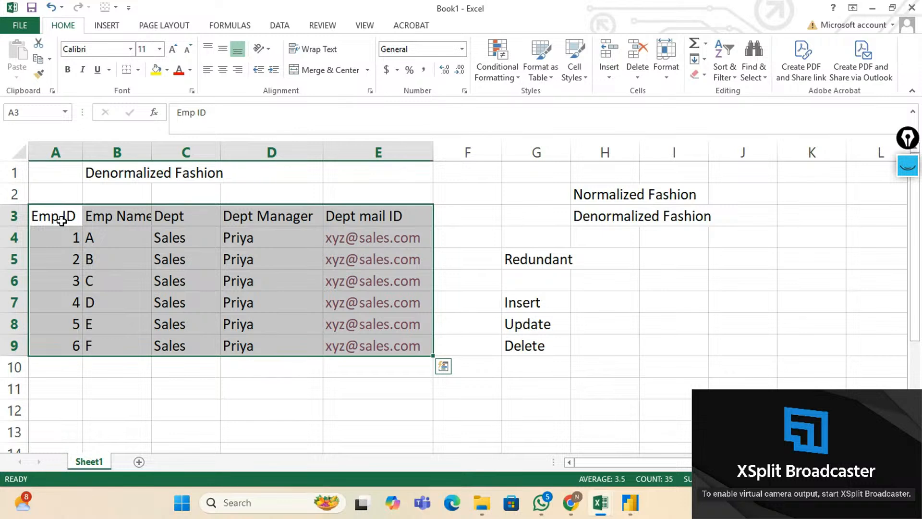
Copy the Emp ID, Emp Name and Dept columns (A3:C9) to A13.
click(61, 220)
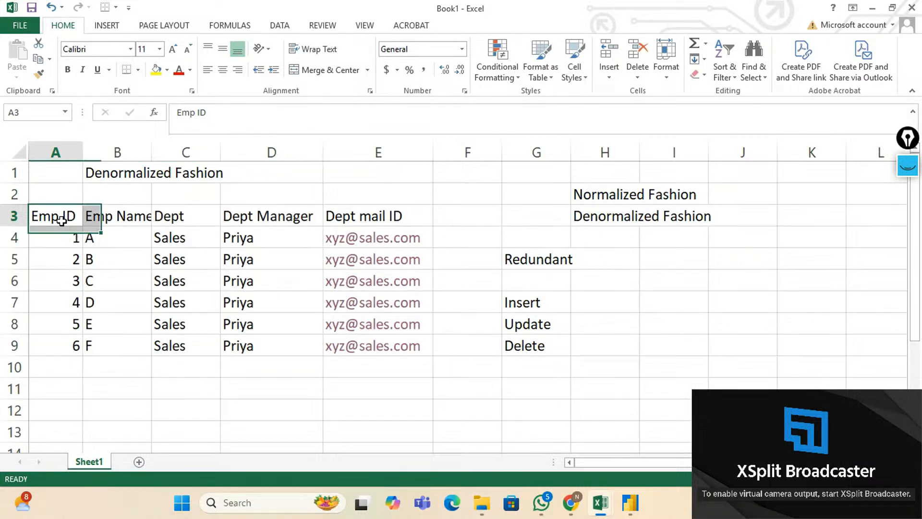
key(shift+Right)
key(shift+Right)
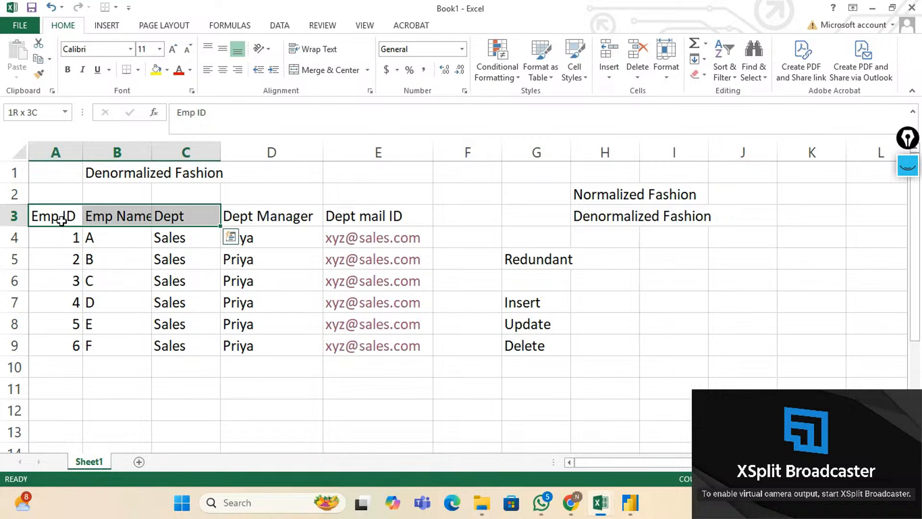
key(shift+Down)
key(shift+Down)
key(shift+Down)
key(shift+Down)
key(shift+Down)
key(shift+Down)
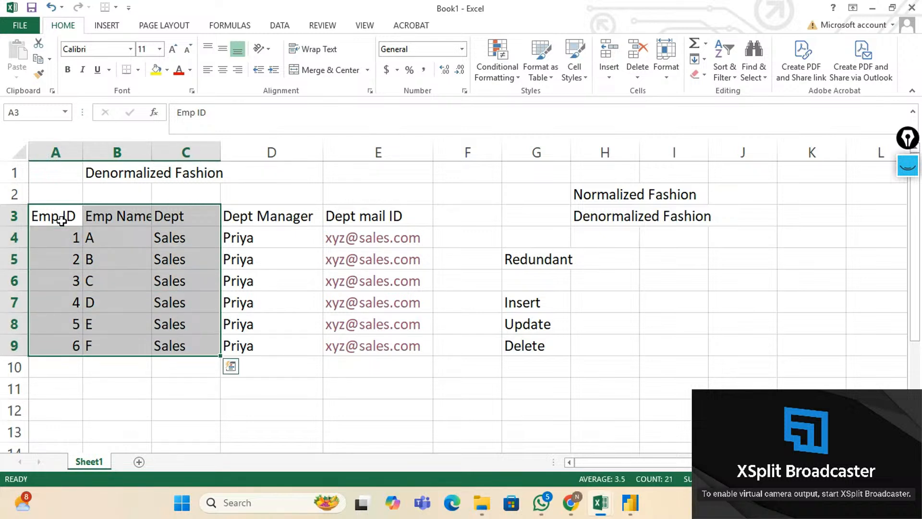
key(ctrl+c)
key(Down)
key(Down)
key(Down)
key(Down)
key(Down)
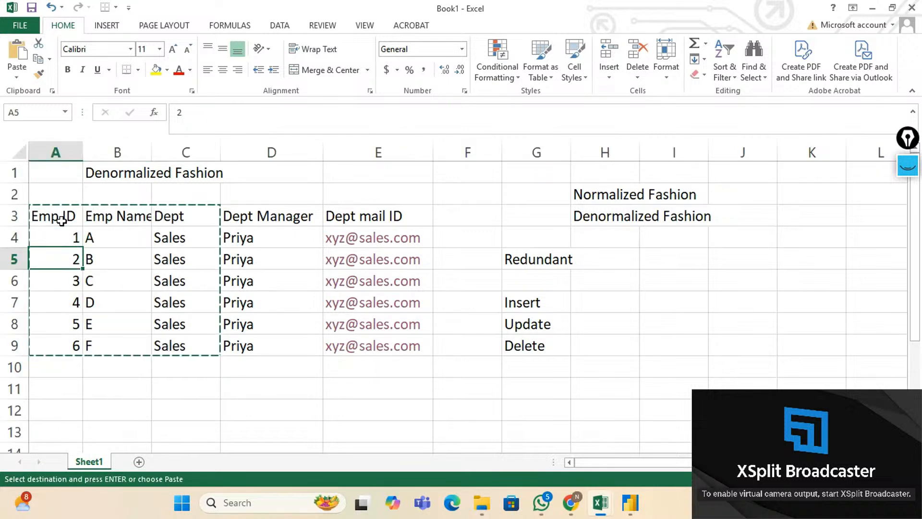
key(Down)
key(Down)
key(Down)
key(Down)
key(Down)
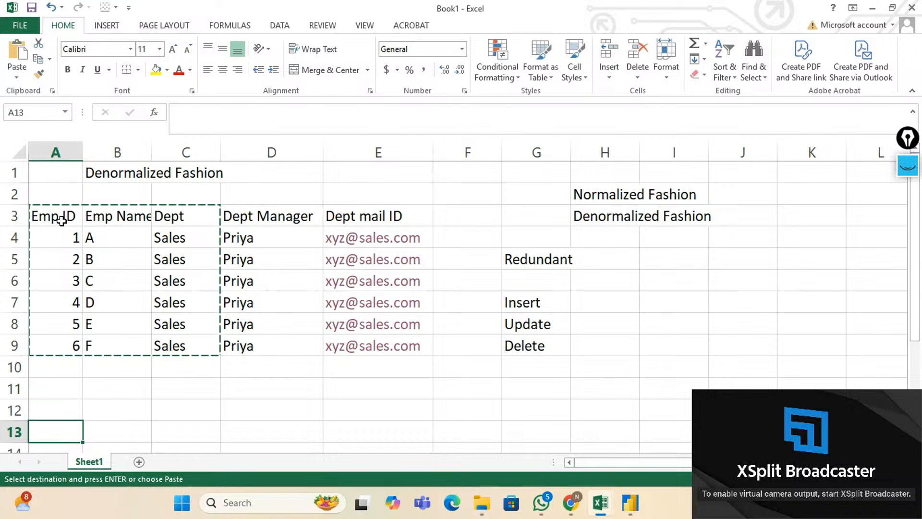
key(ctrl+v)
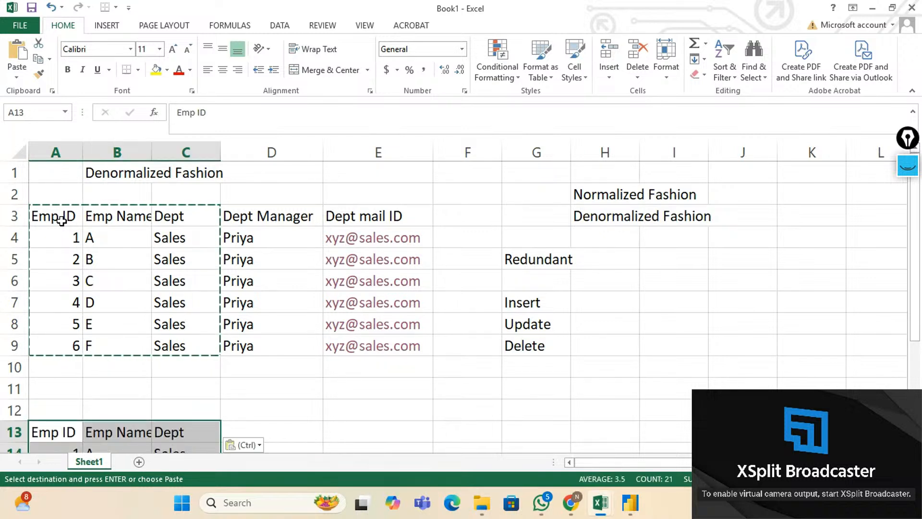
Copy the Dept, Dept Manager and Dept mail ID headers with one row (C3:E4) to E13.
key(Up)
key(Up)
key(Up)
key(Up)
key(Up)
key(Up)
key(Up)
key(Up)
key(Up)
key(Up)
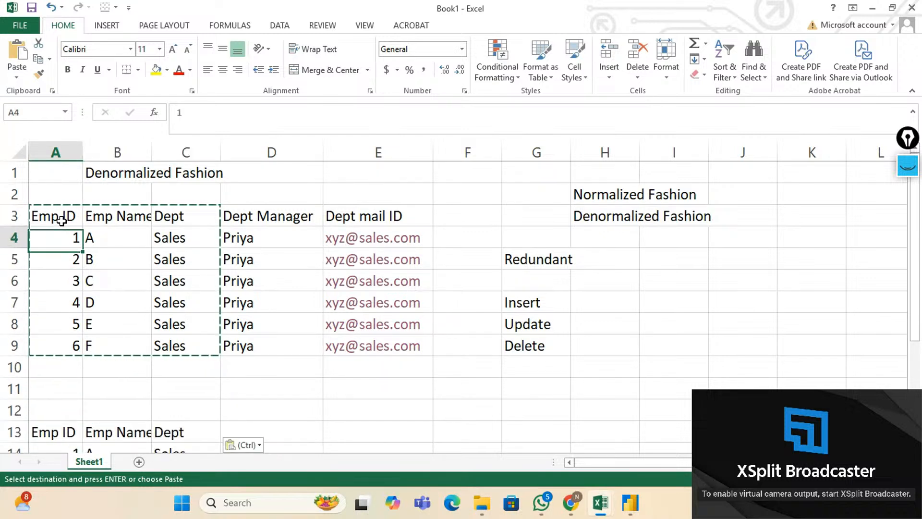
key(Right)
key(Right)
key(Right)
key(Left)
key(shift+Right)
key(shift+Right)
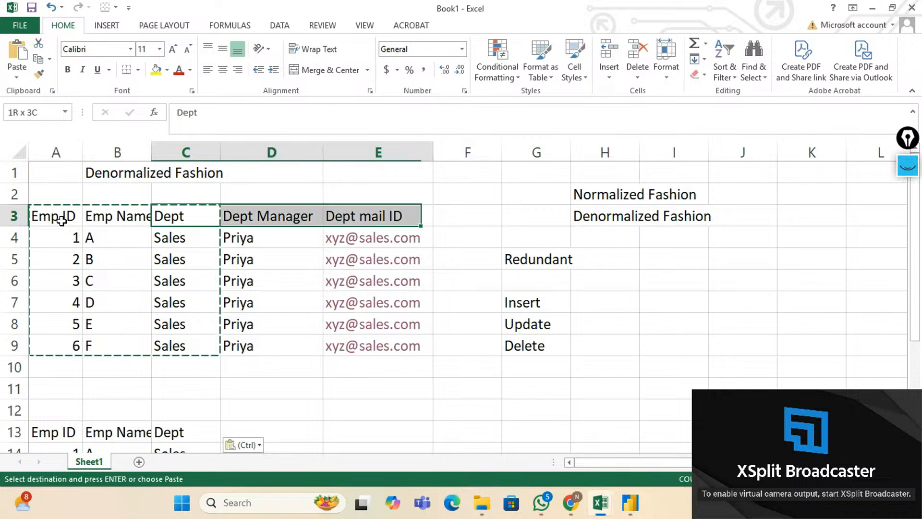
key(shift+Down)
key(shift+Down)
key(shift+Up)
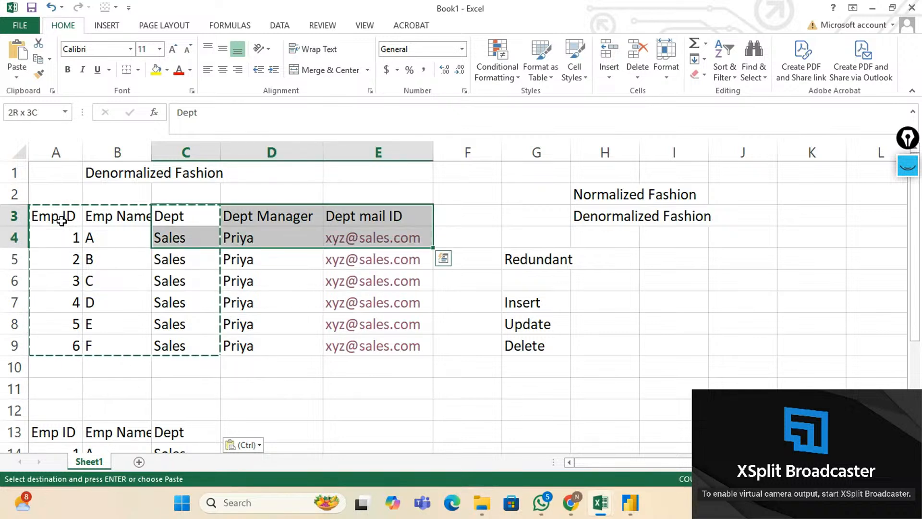
key(ctrl+c)
key(Down)
key(Down)
key(Down)
key(Down)
key(Down)
key(Down)
key(Down)
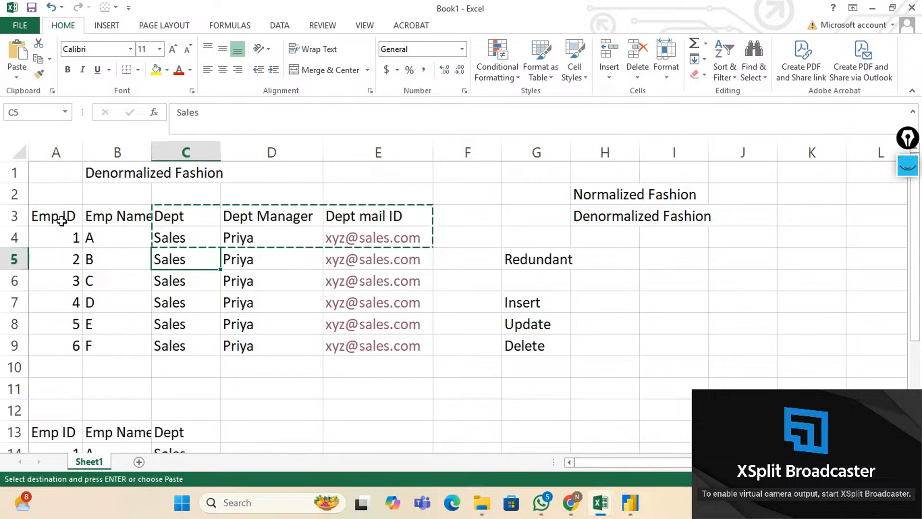
key(Down)
key(Down)
key(Right)
key(Right)
key(Right)
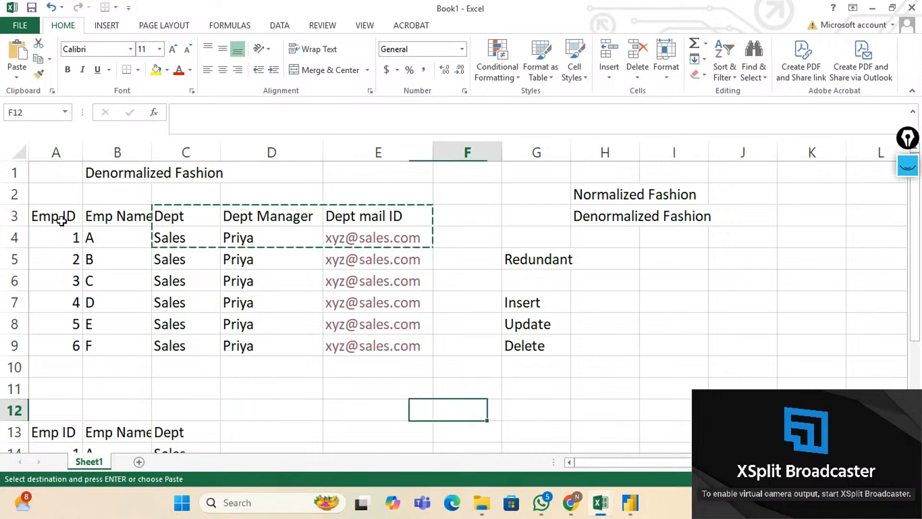
key(Down)
key(Left)
key(ctrl+v)
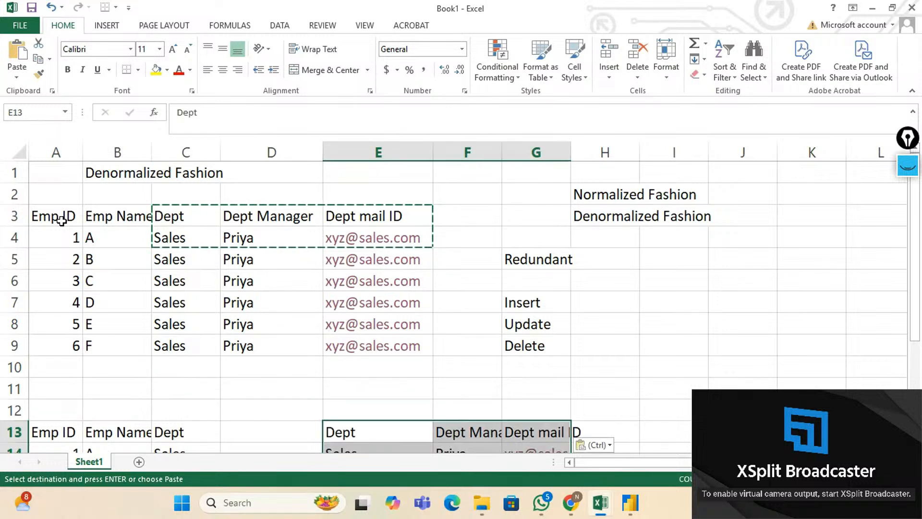
key(Up)
key(Up)
key(Left)
key(Left)
key(shift+Right)
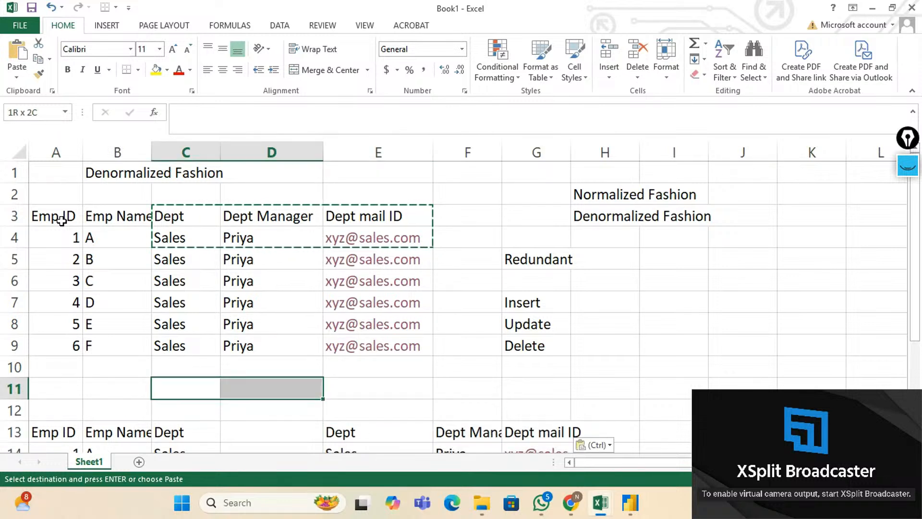
Merge C11:D11 and enter the heading 'Normalized Data'.
click(326, 70)
text(No)
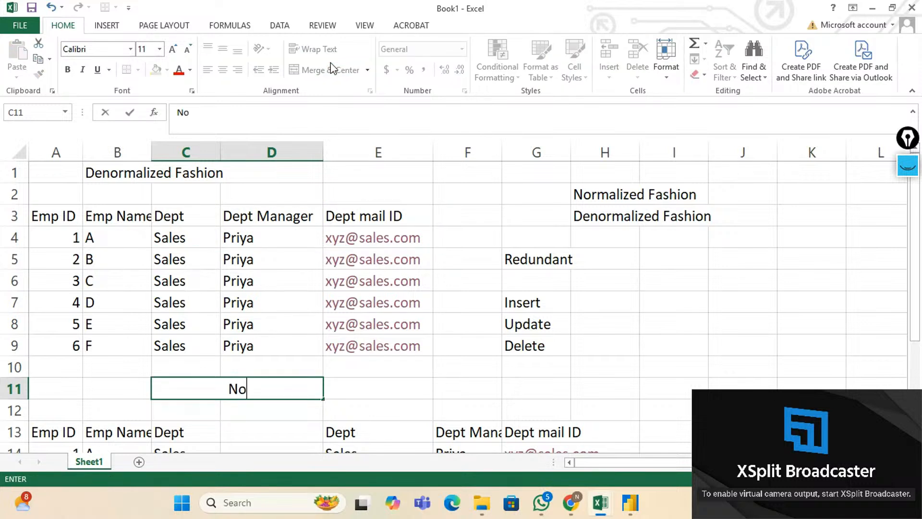
text(rmaliz)
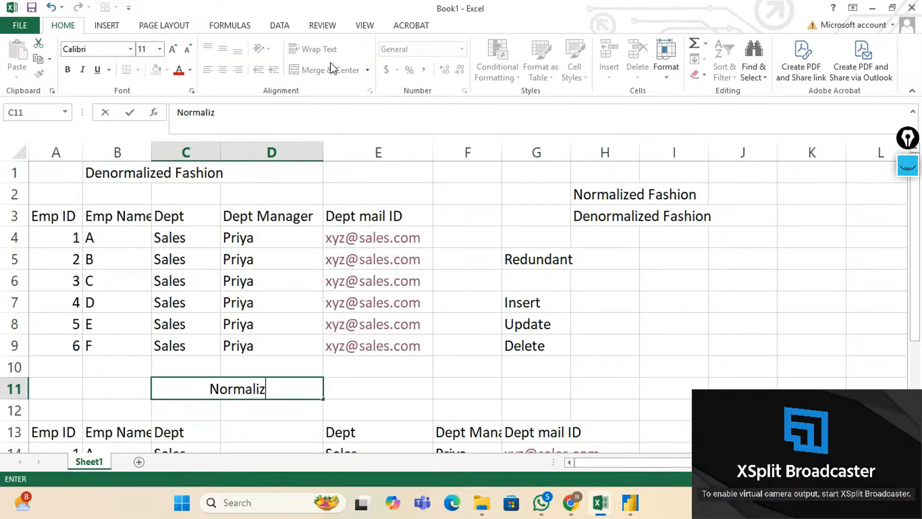
text(ed Data)
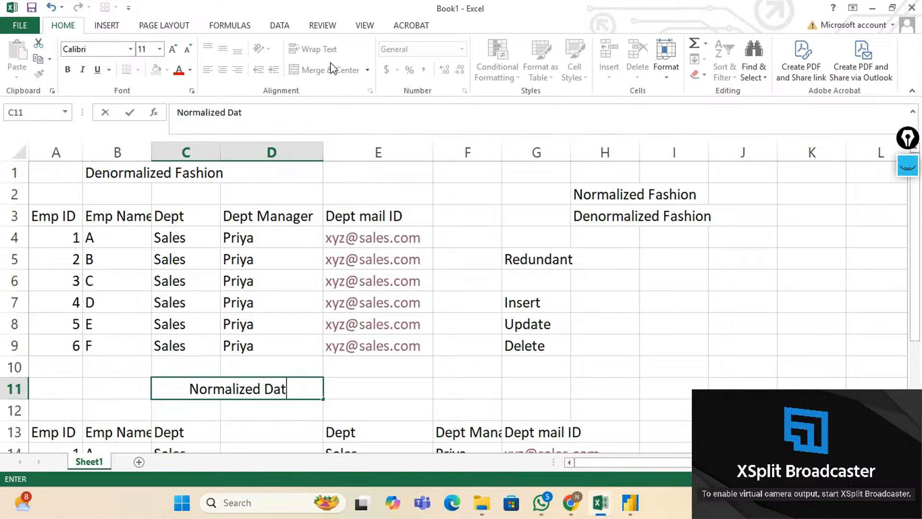
key(ctrl+Return)
Move the Denormalized Fashion title from B1 to C2, merged and centred across C2:D2.
key(Up)
key(Up)
key(Up)
key(Up)
key(Up)
key(Up)
key(Up)
key(Up)
key(Up)
key(Up)
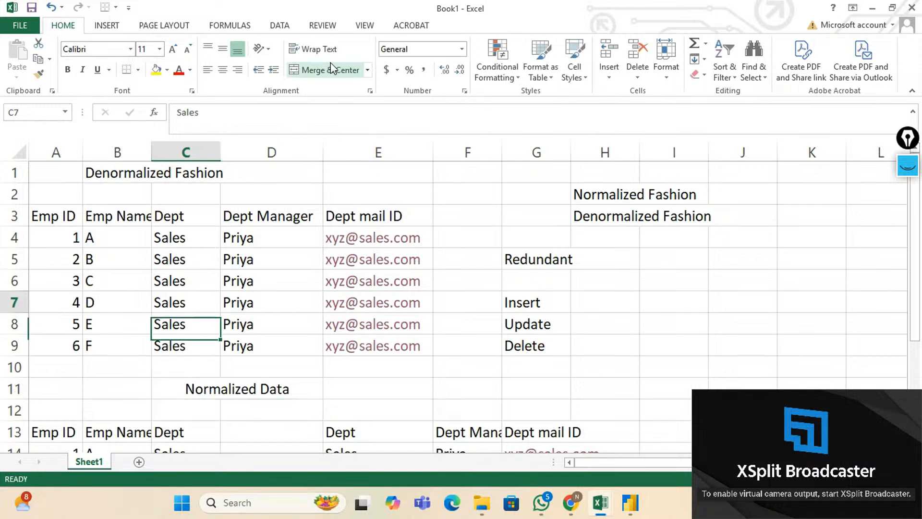
key(Left)
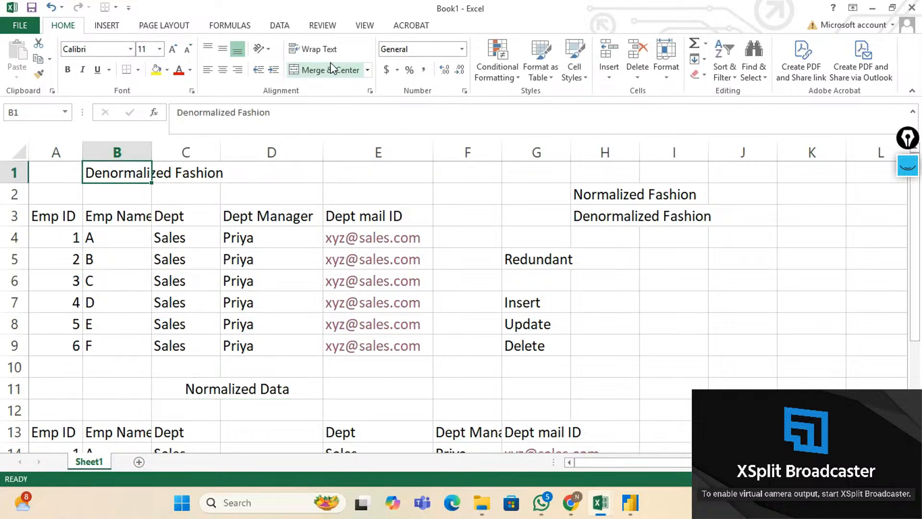
key(ctrl+c)
key(Down)
key(Right)
key(shift+Right)
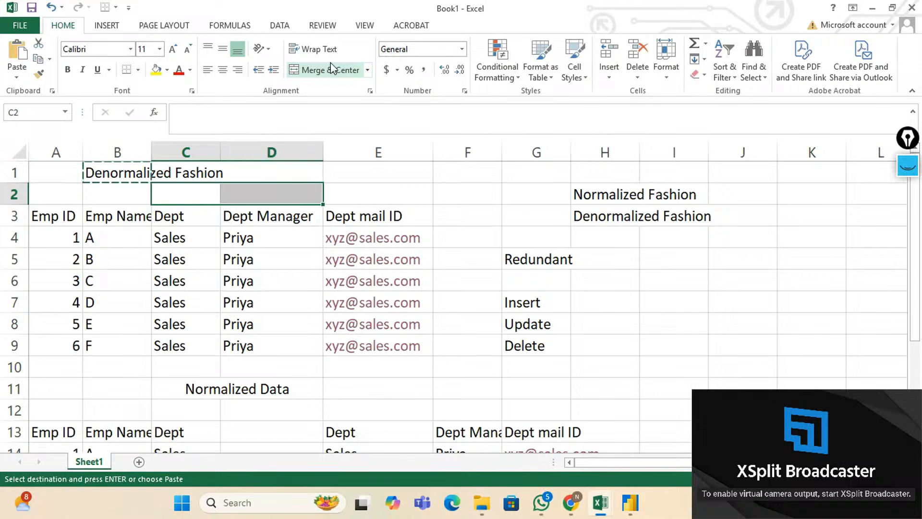
key(Up)
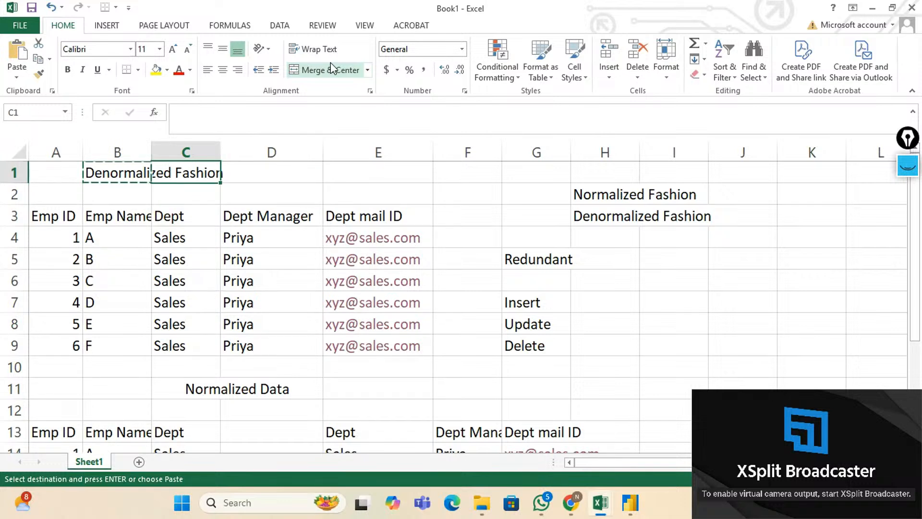
key(Down)
key(shift+Right)
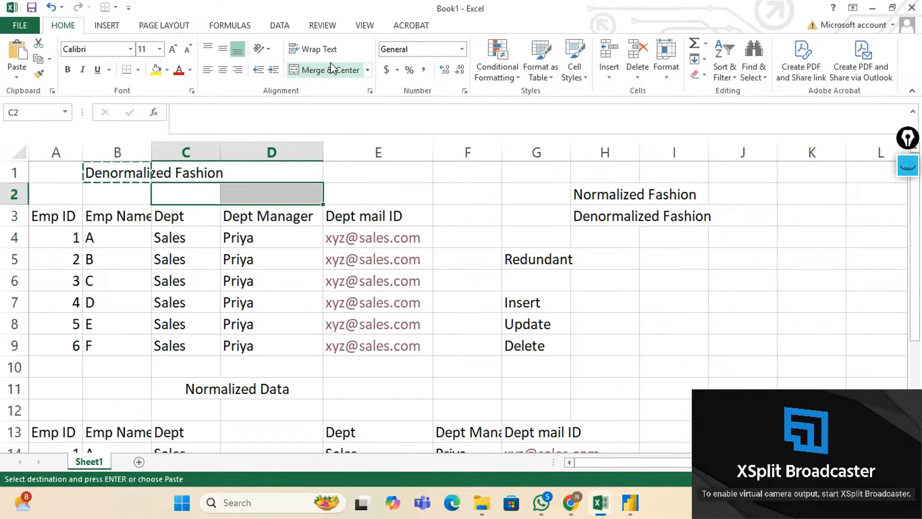
key(Return)
key(shift+Right)
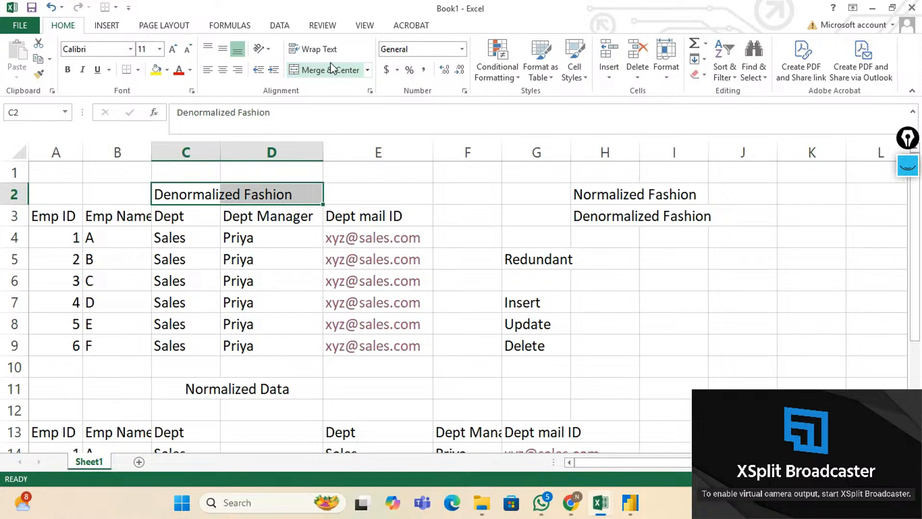
click(334, 70)
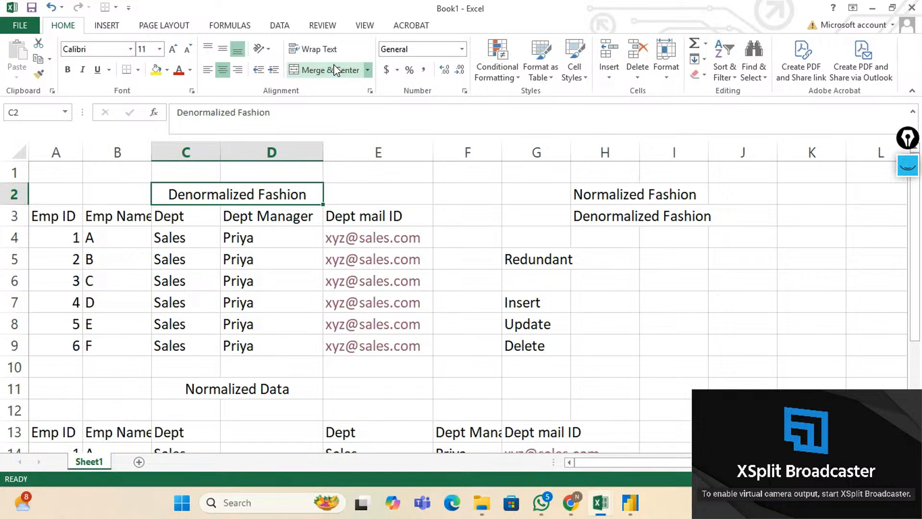
Make both the Denormalized Fashion and Normalized Data headings bold.
click(68, 69)
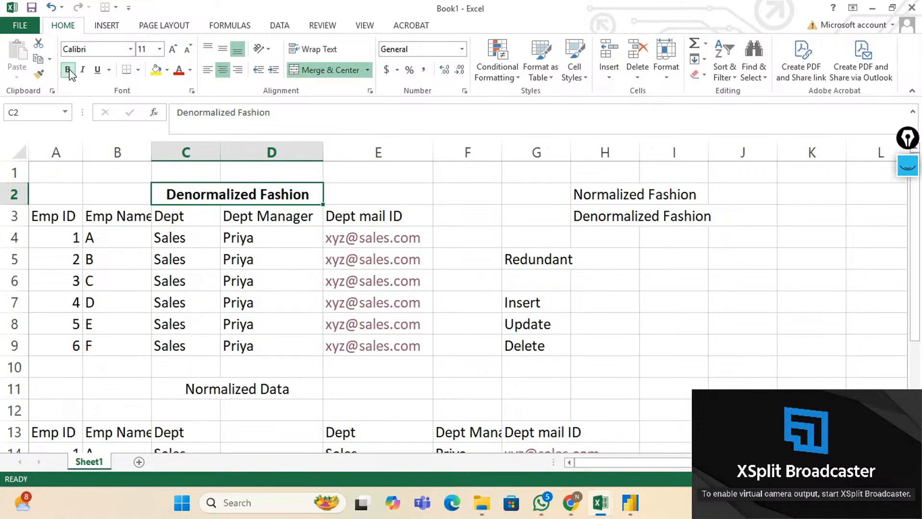
click(220, 387)
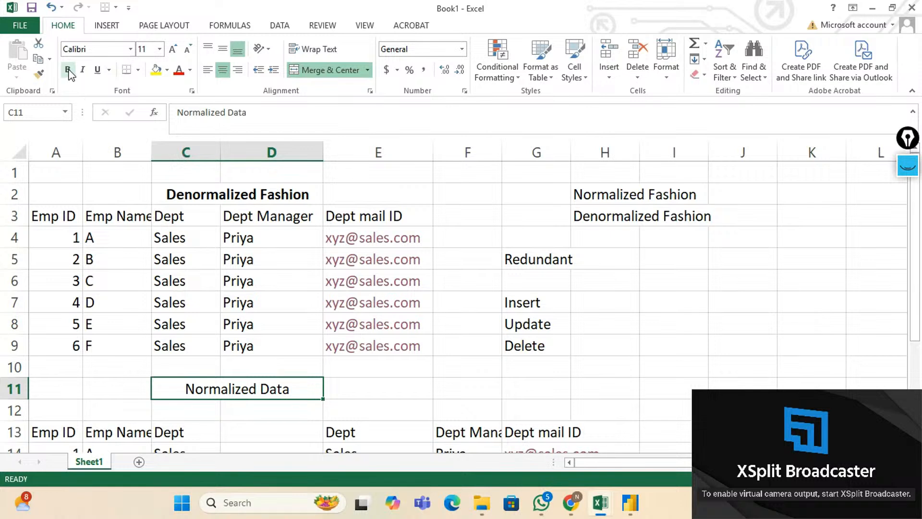
click(68, 71)
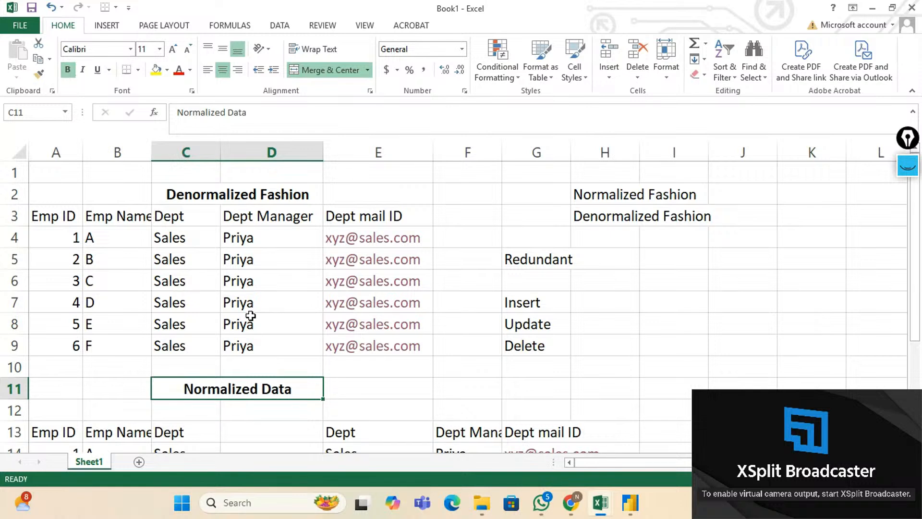
Label the normalized tables 'Employees' in B12 and 'Dept' in E12.
scroll(250, 316, down, 1)
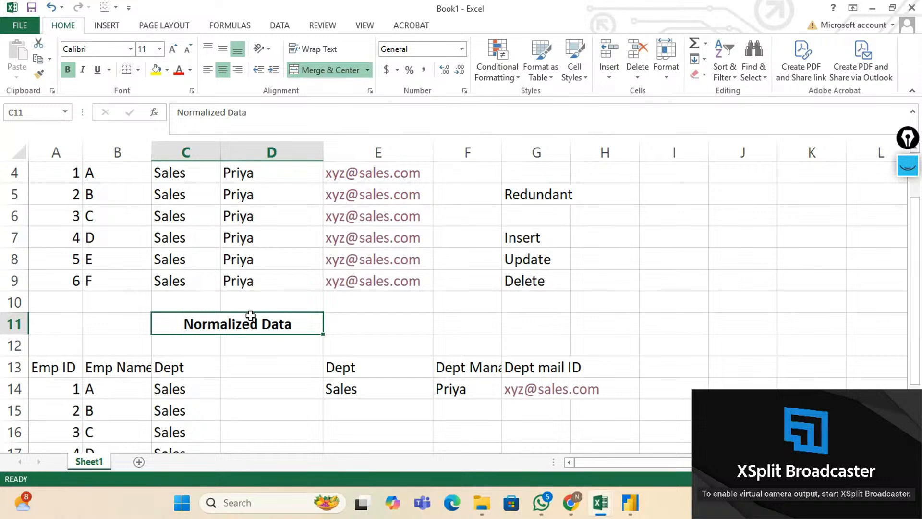
scroll(250, 316, down, 1)
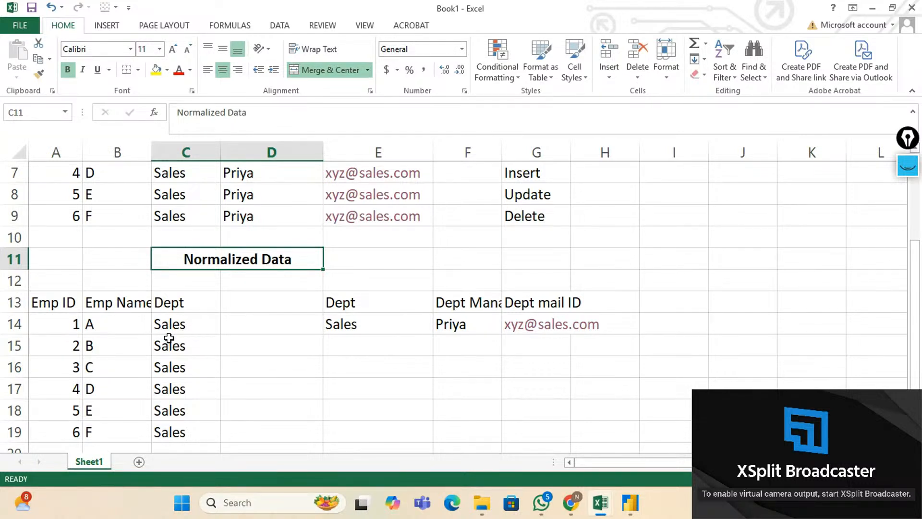
scroll(170, 338, up, 1)
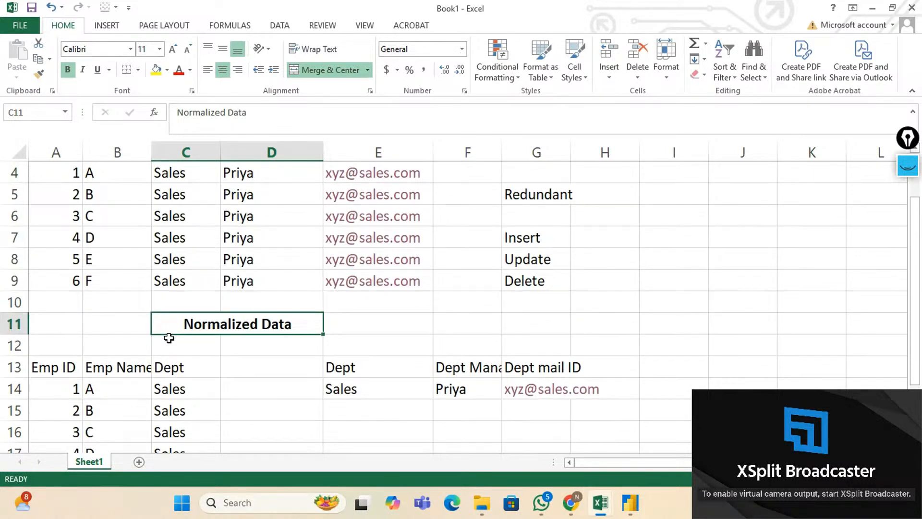
click(114, 342)
text(Emp)
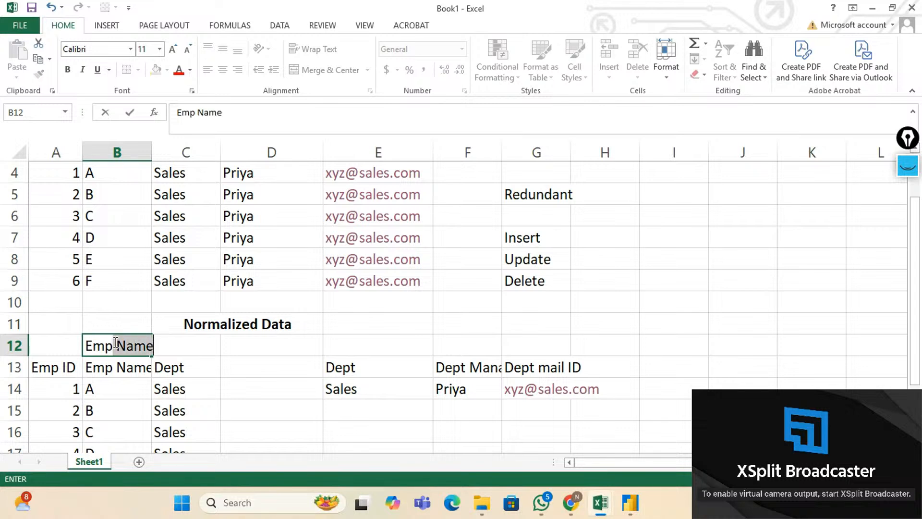
text(loyees)
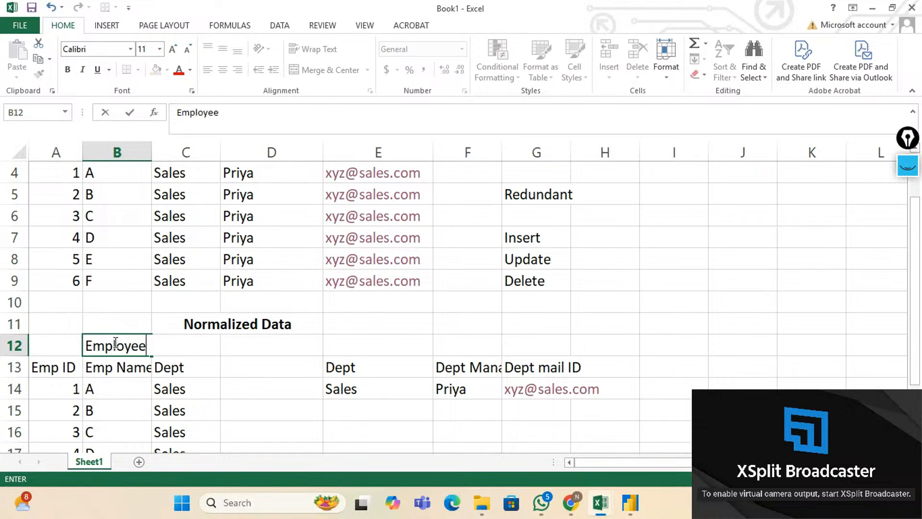
key(Right)
key(Right)
key(Right)
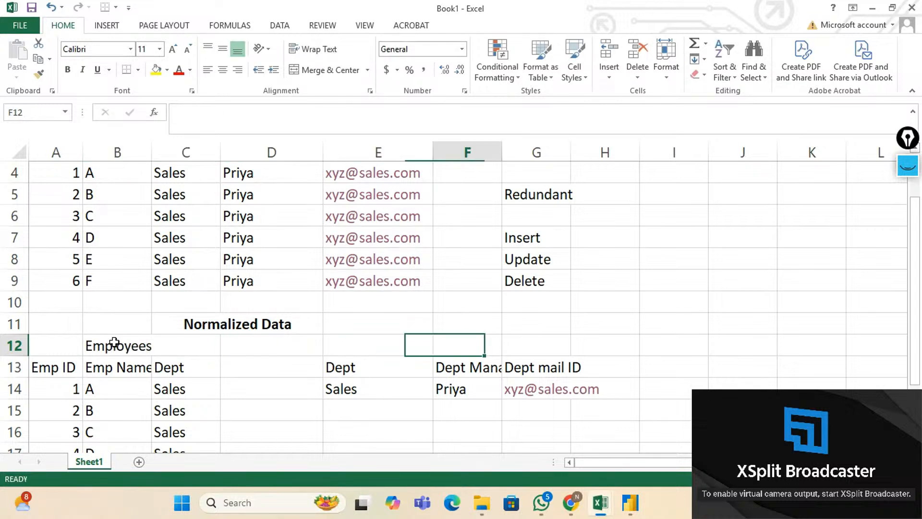
key(Left)
text(Depat)
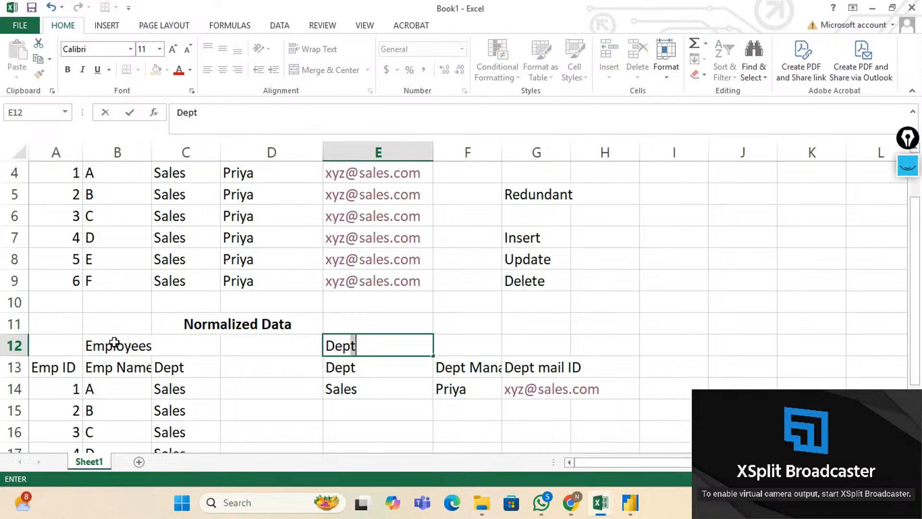
key(BackSpace)
key(BackSpace)
text(t)
key(Left)
key(Left)
key(Left)
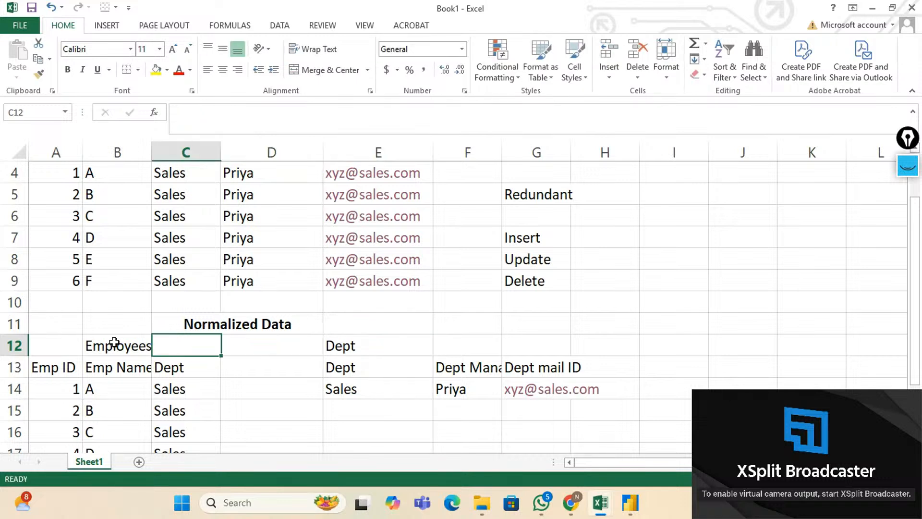
scroll(115, 344, down, 3)
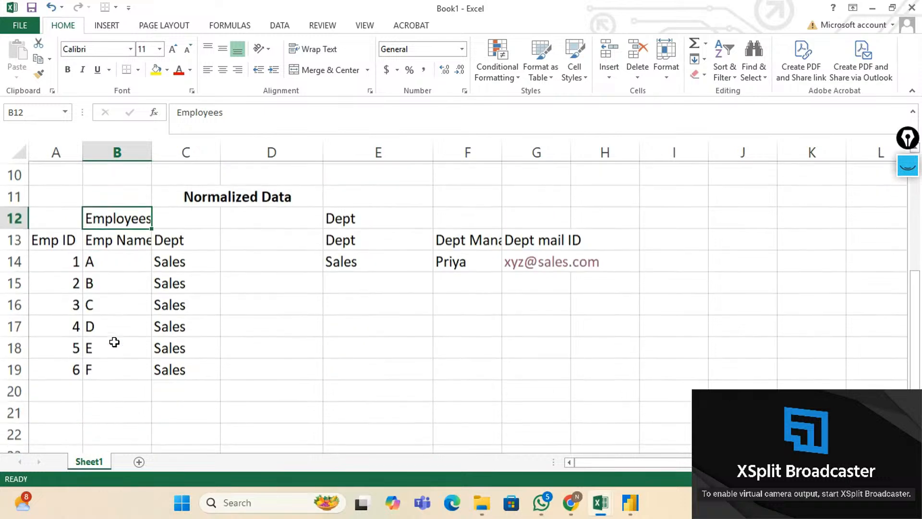
AutoFit column F so the Dept Manager heading shows in full.
scroll(330, 281, up, 1)
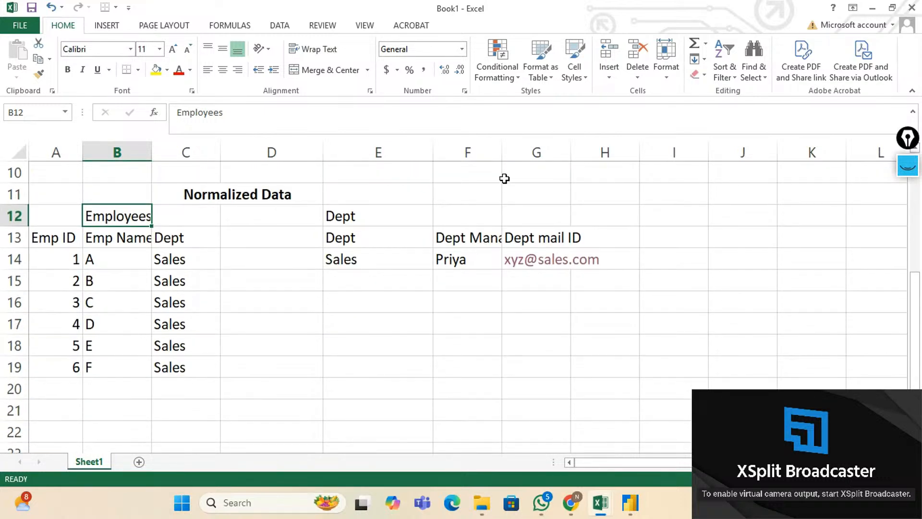
double_click(502, 150)
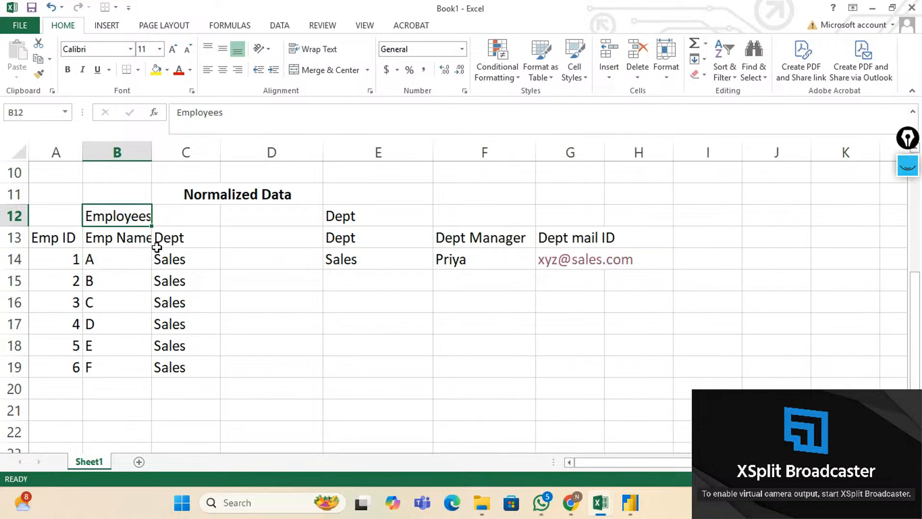
scroll(157, 247, up, 1)
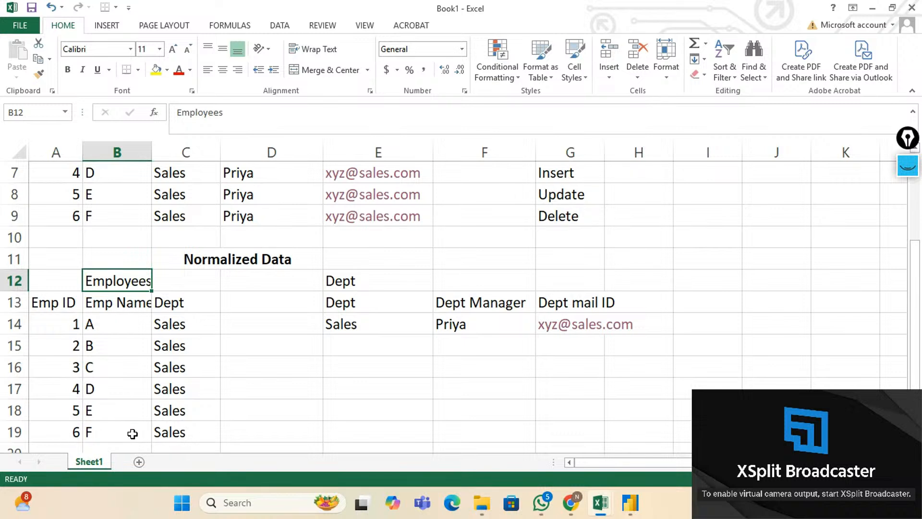
scroll(133, 434, down, 1)
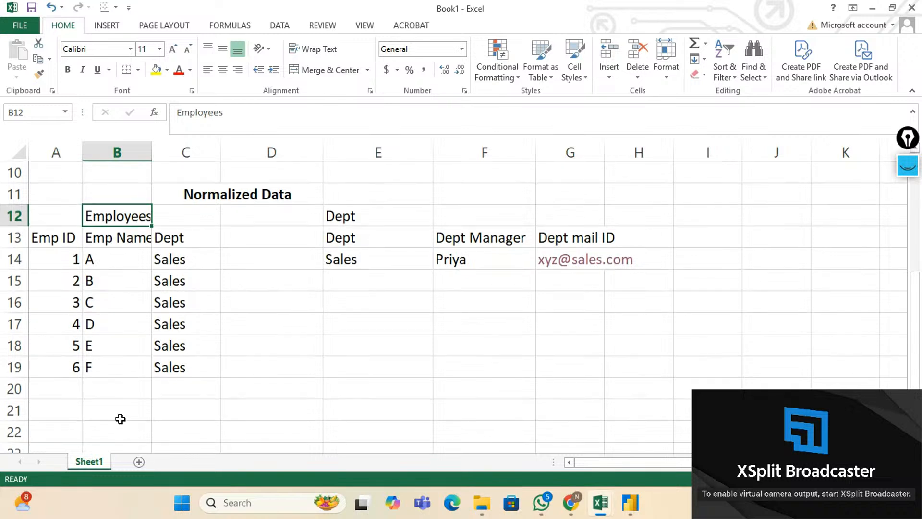
Point out the Sales entry in C17 and the whole Dept column C.
click(69, 395)
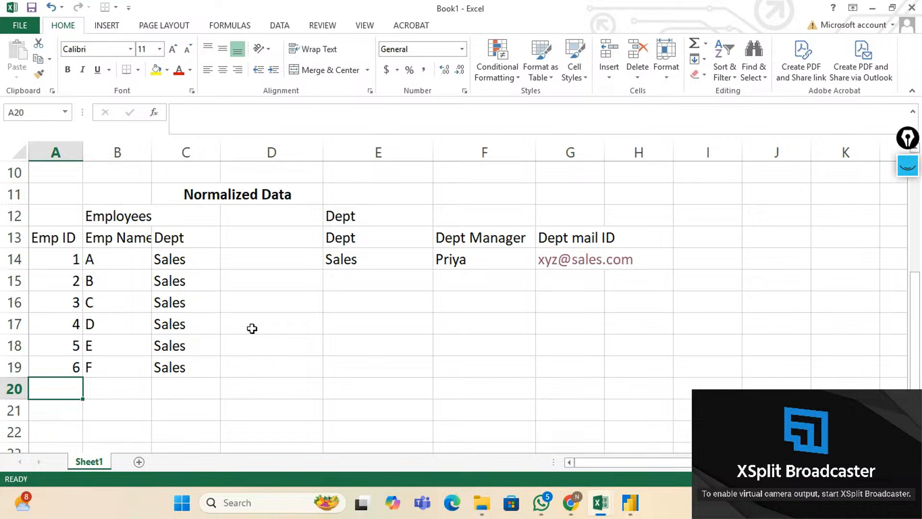
scroll(253, 329, up, 1)
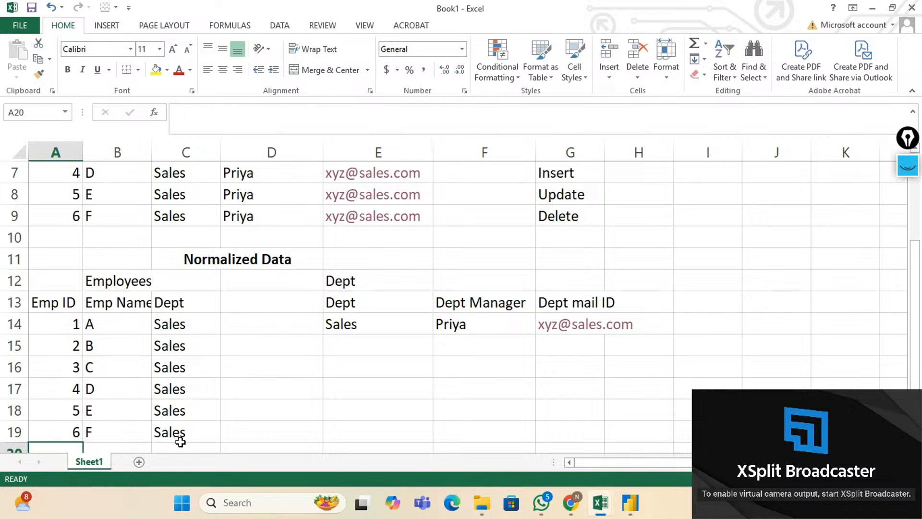
click(187, 392)
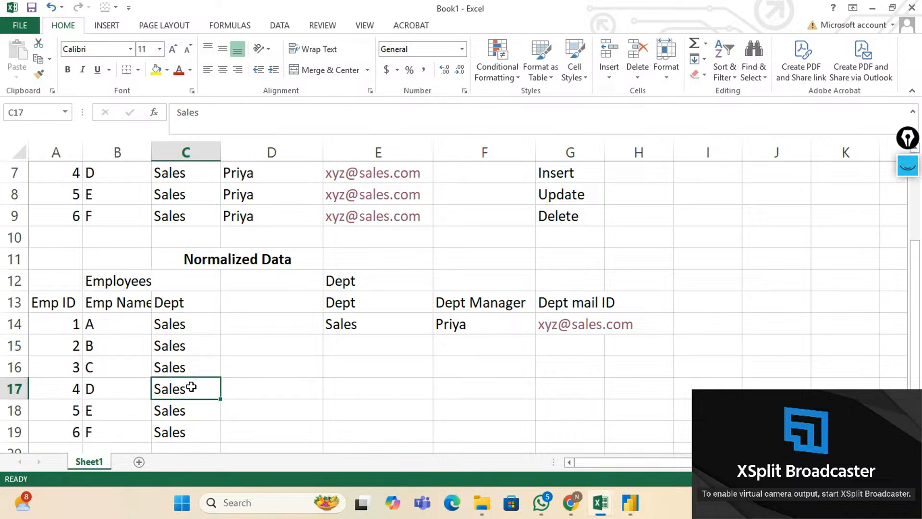
scroll(230, 344, up, 1)
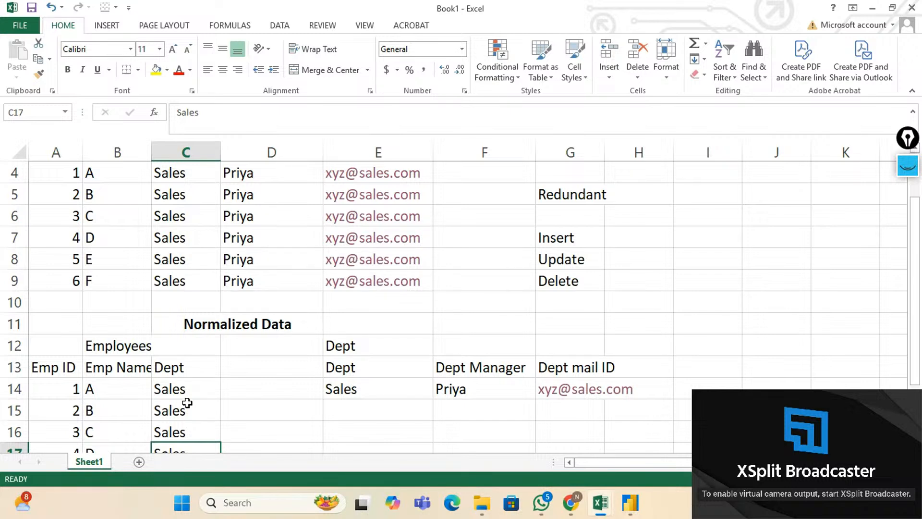
scroll(188, 402, down, 2)
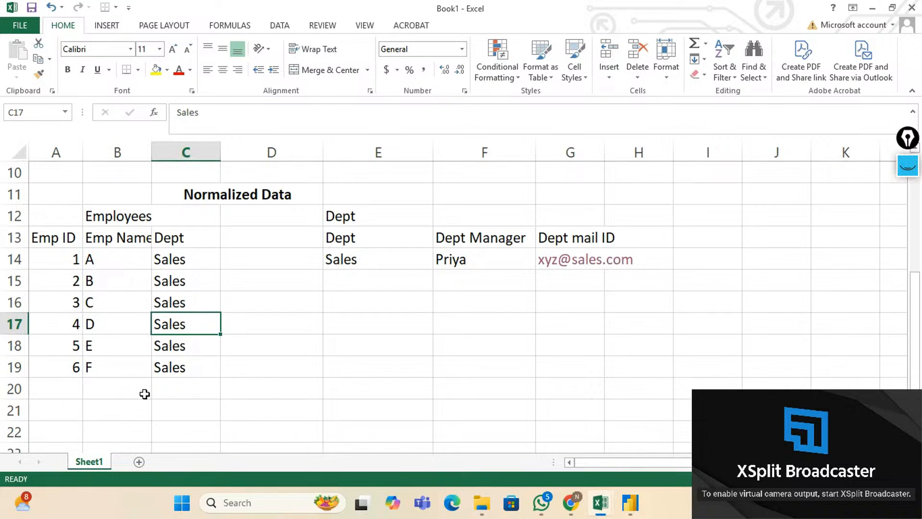
click(196, 389)
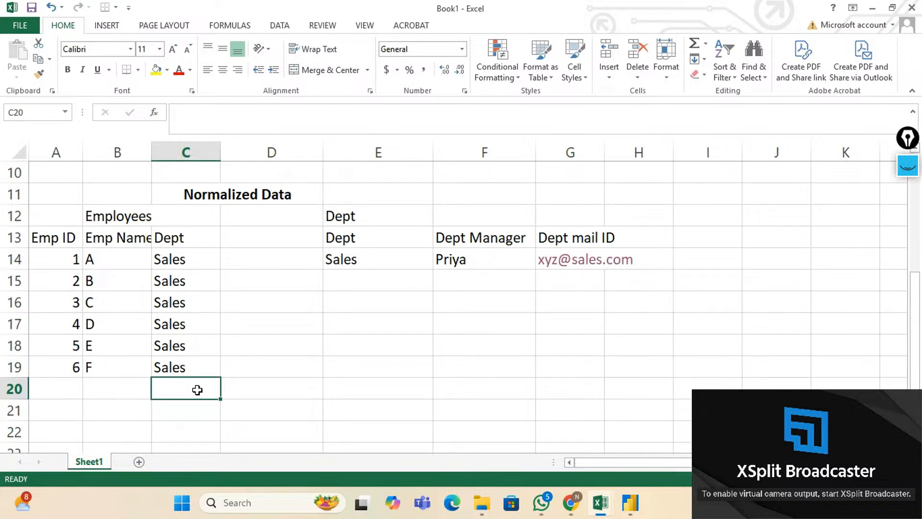
click(185, 152)
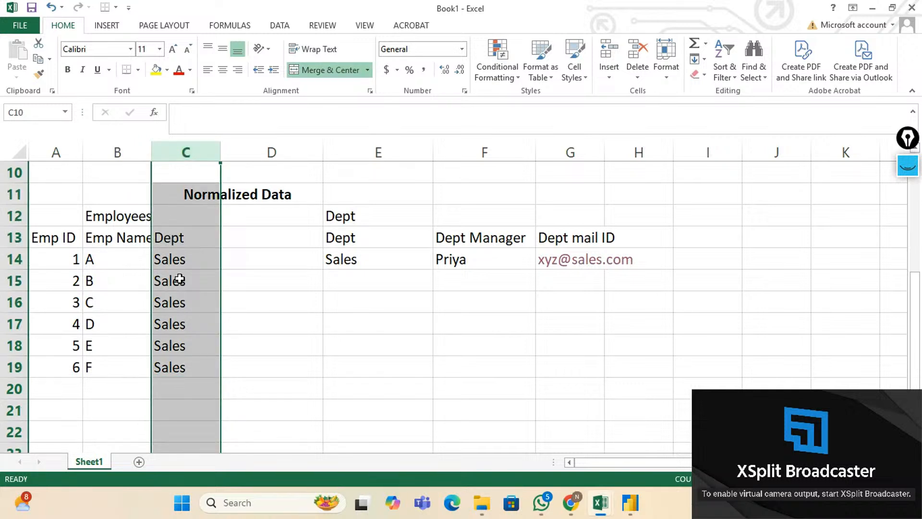
click(179, 394)
scroll(179, 394, up, 3)
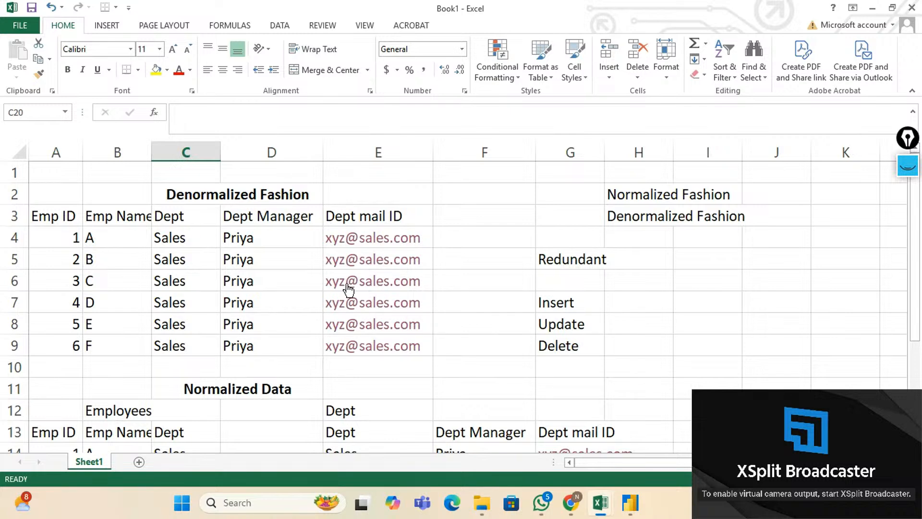
scroll(239, 294, down, 2)
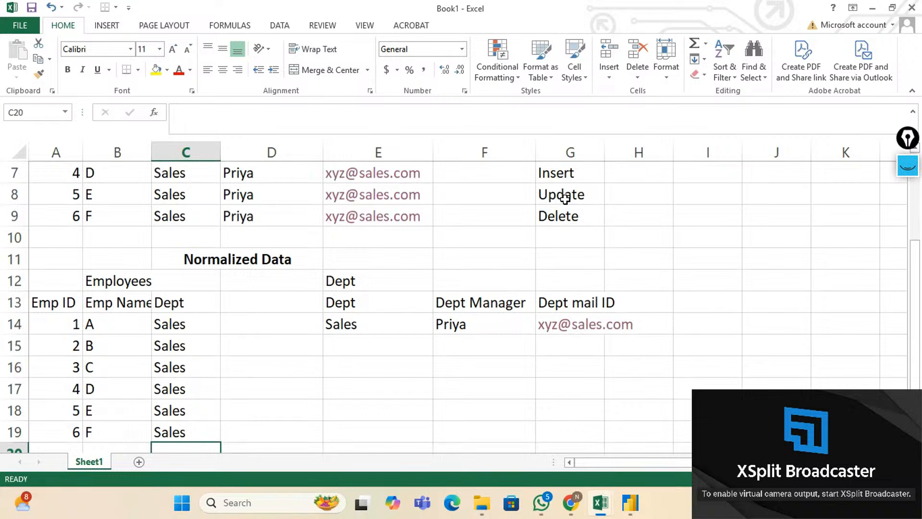
Compare the repeated manager in D6 with the department table, citing the Update and Delete notes.
click(565, 197)
scroll(565, 197, up, 2)
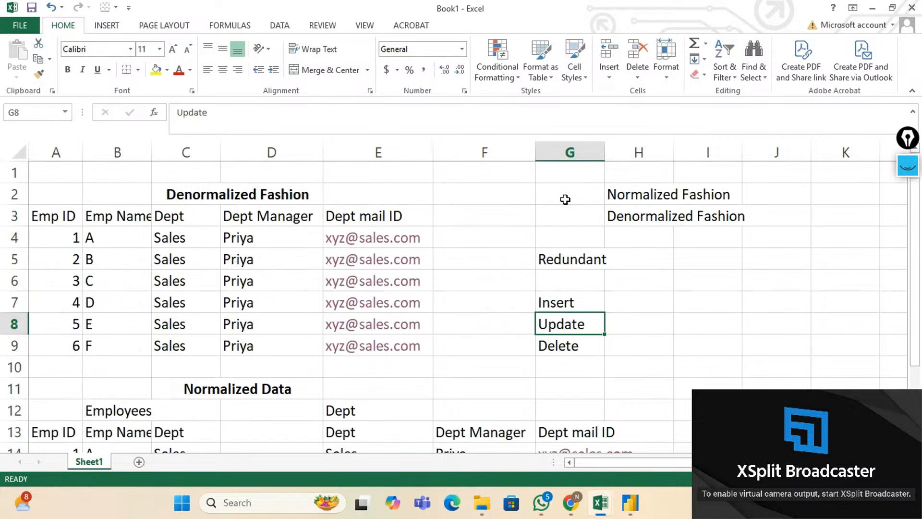
click(271, 276)
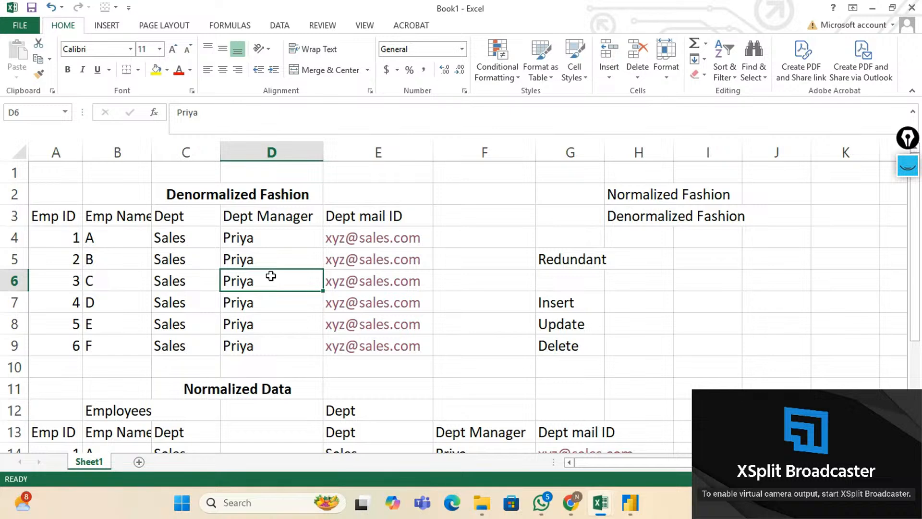
scroll(271, 276, down, 2)
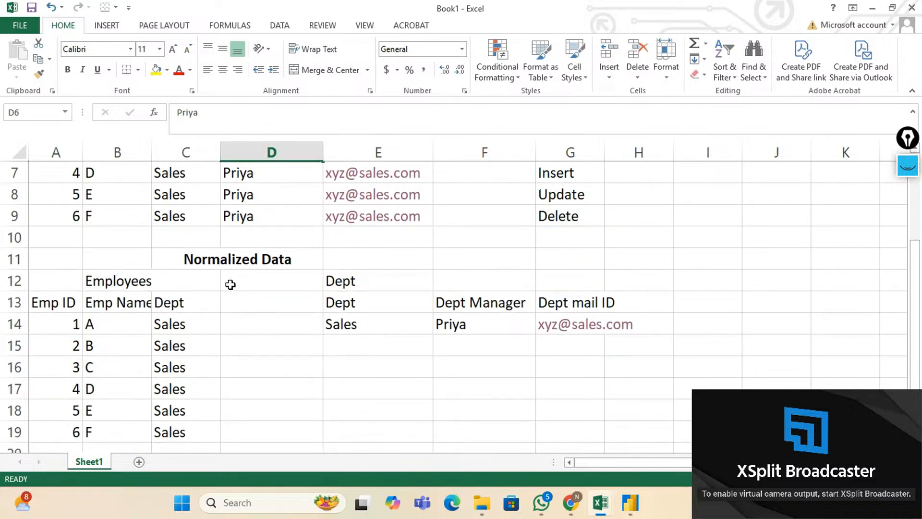
click(473, 329)
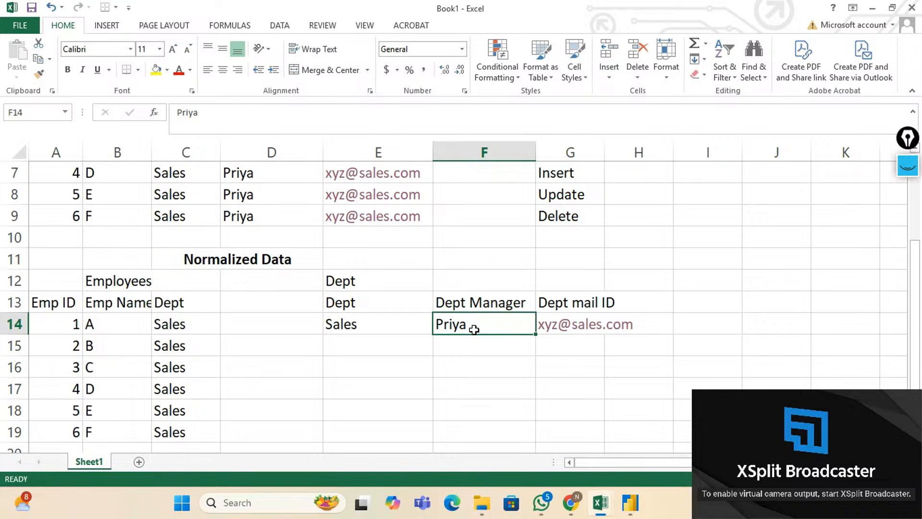
click(575, 198)
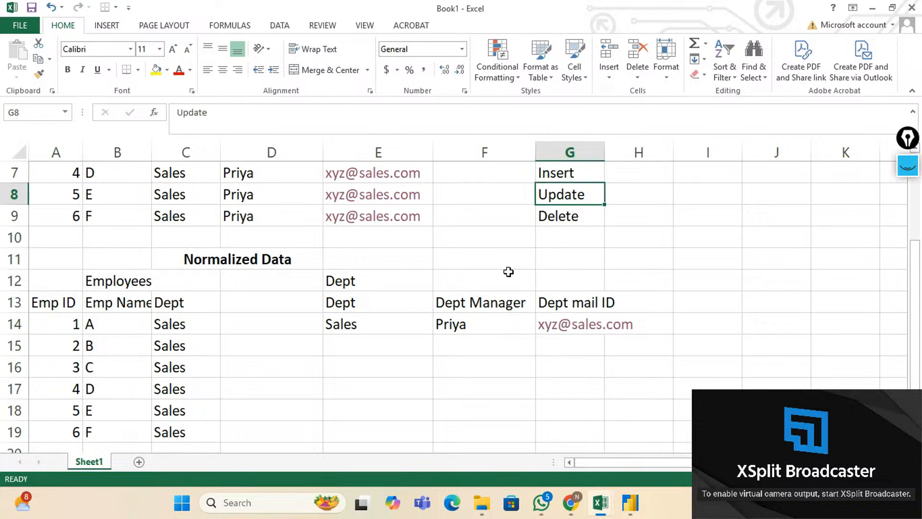
click(583, 221)
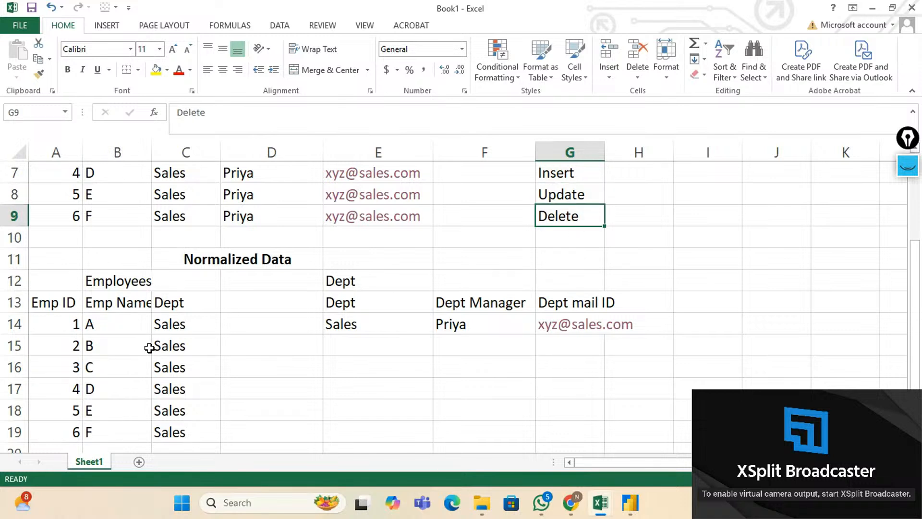
Point out the department table's single row 14: Sales and its manager.
scroll(149, 347, down, 1)
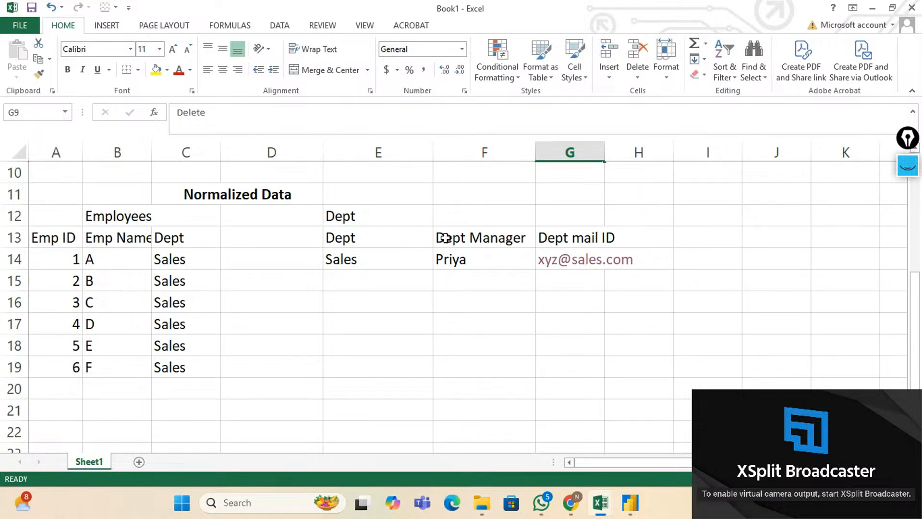
click(383, 261)
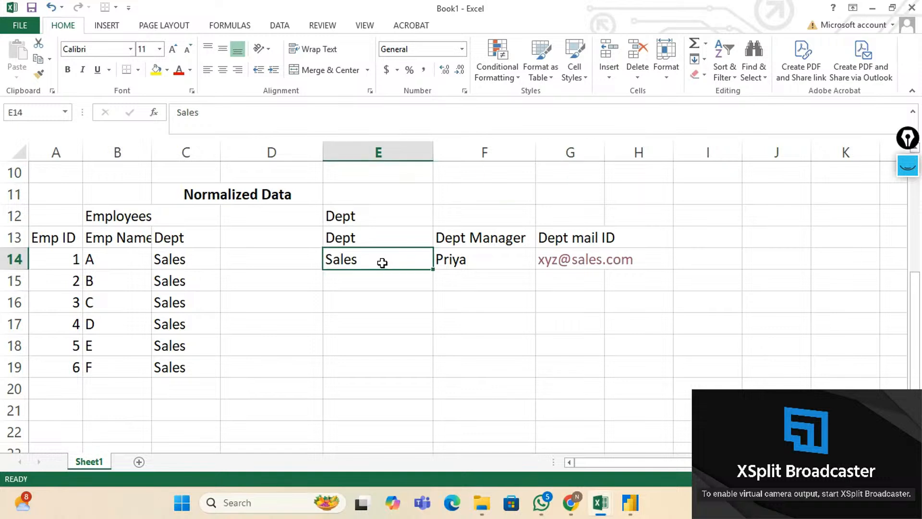
click(474, 263)
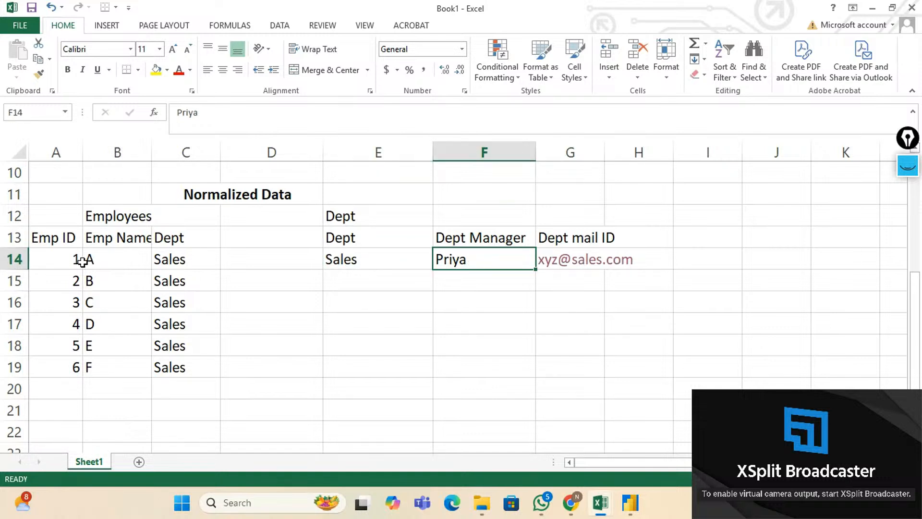
click(15, 260)
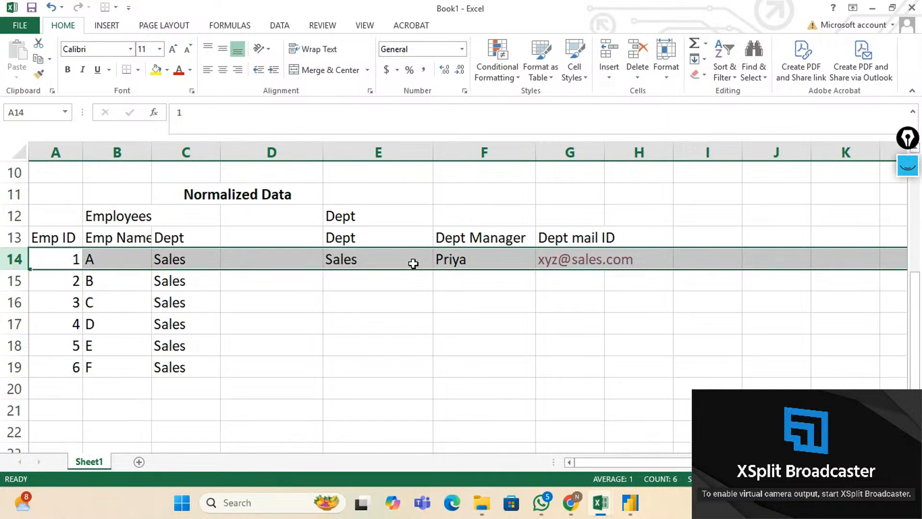
click(348, 256)
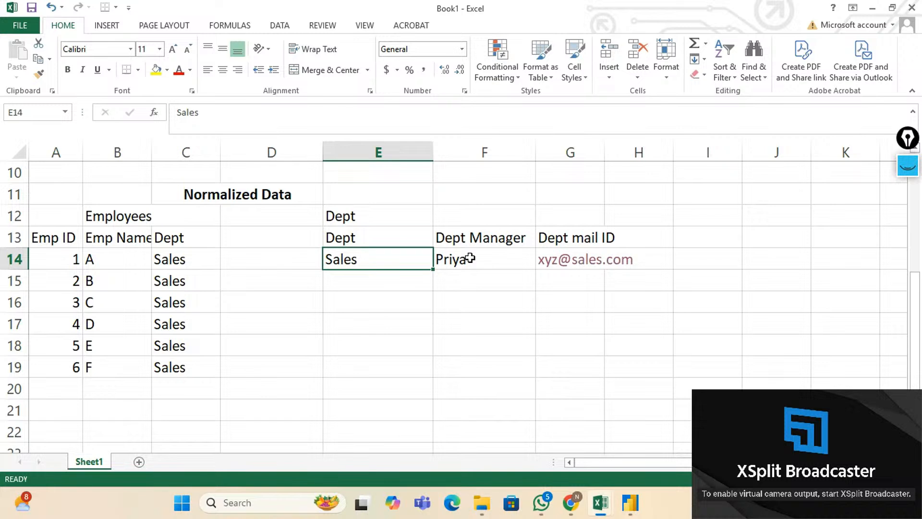
scroll(469, 258, up, 3)
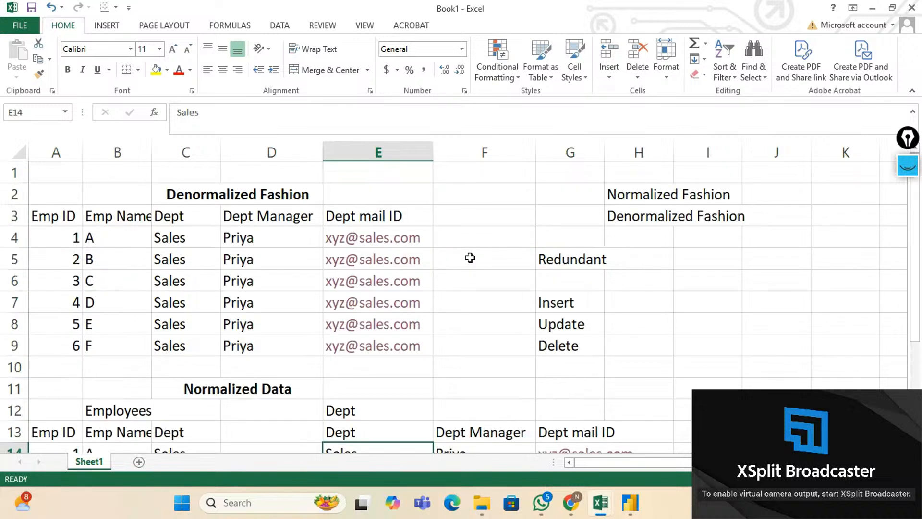
click(557, 298)
key(shift+Down)
key(shift+Down)
key(shift+Down)
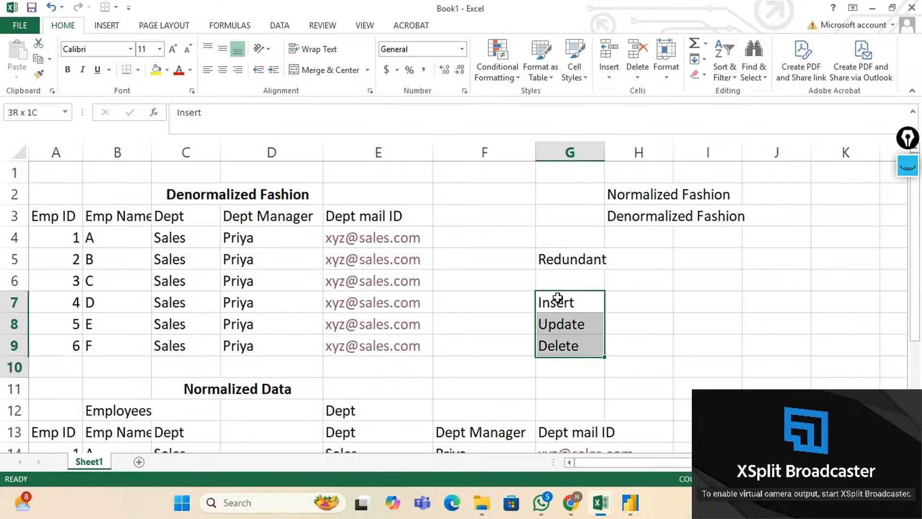
key(shift+Up)
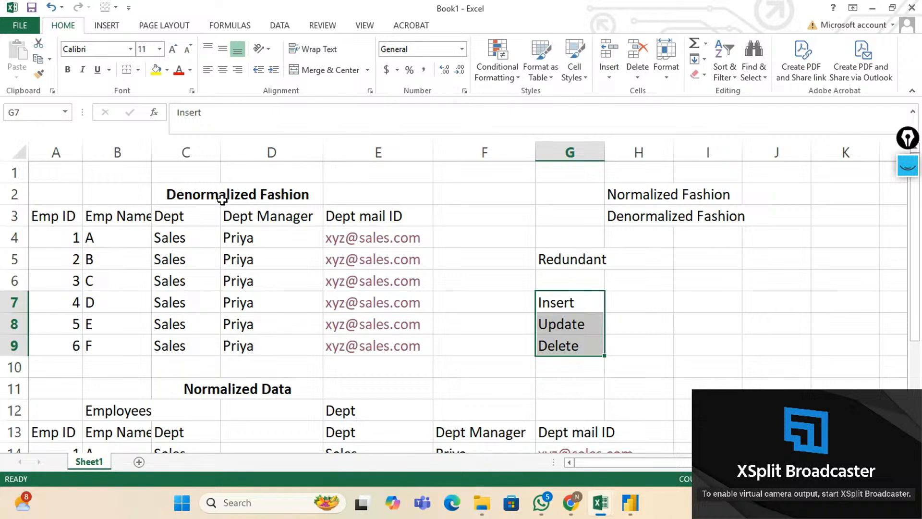
click(248, 389)
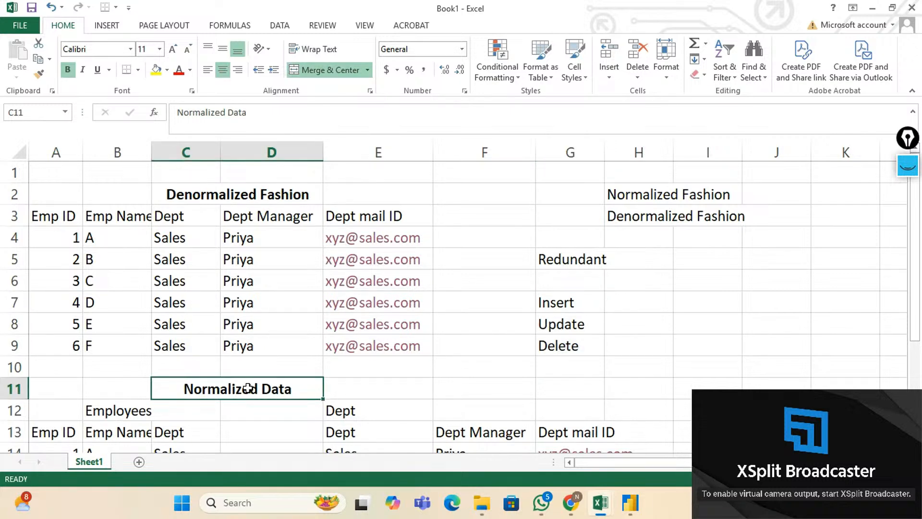
scroll(247, 389, down, 2)
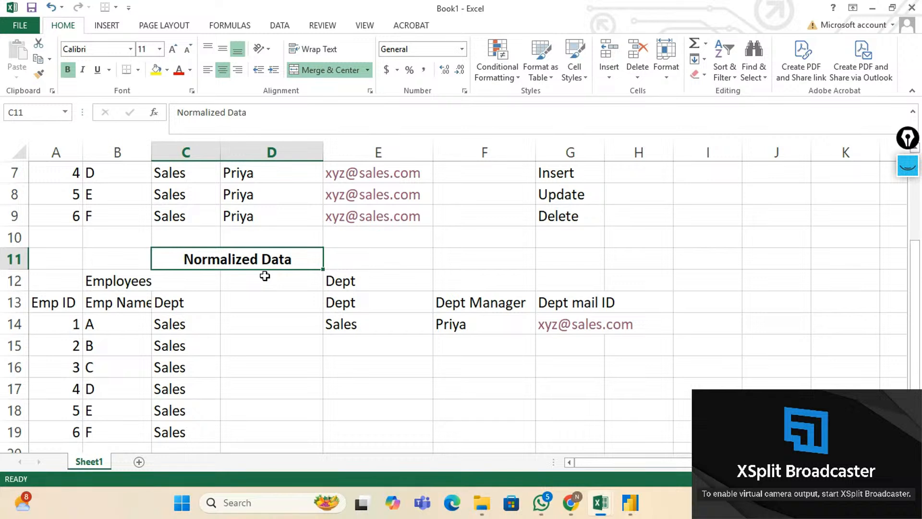
scroll(265, 276, up, 2)
click(214, 198)
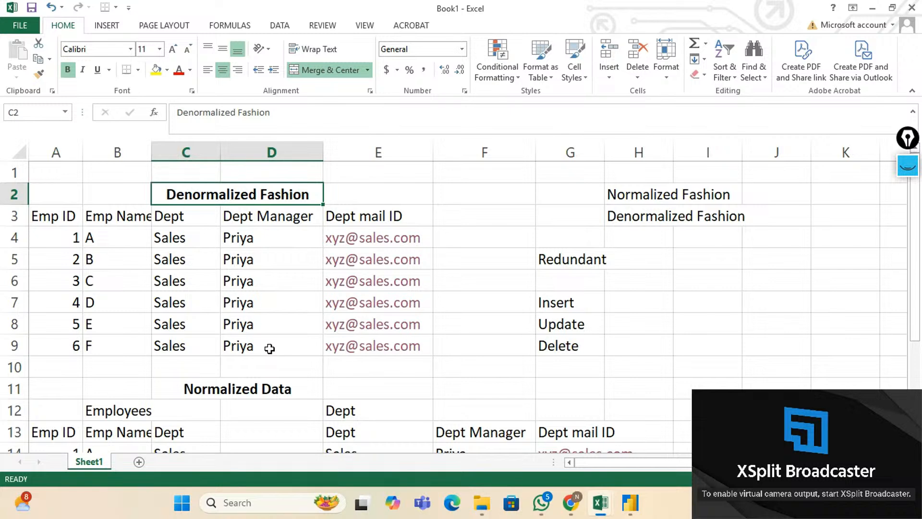
scroll(270, 347, down, 2)
click(217, 260)
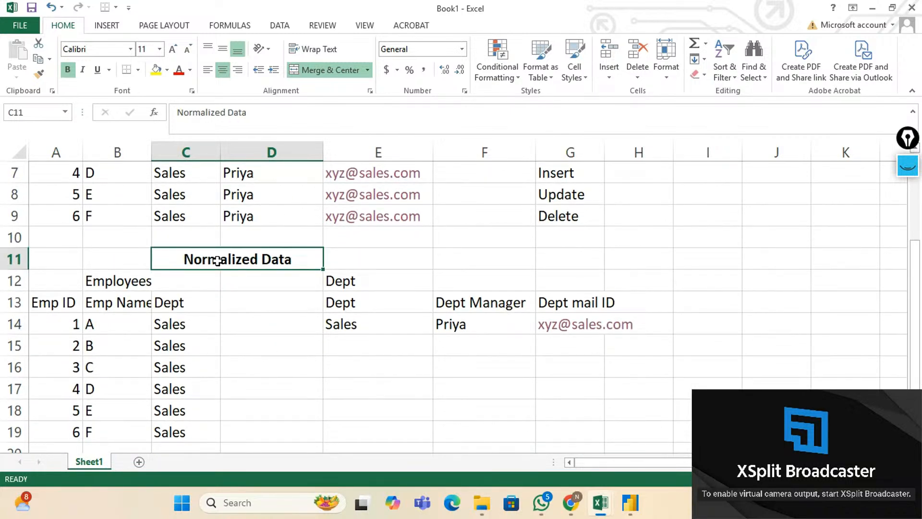
scroll(217, 260, down, 1)
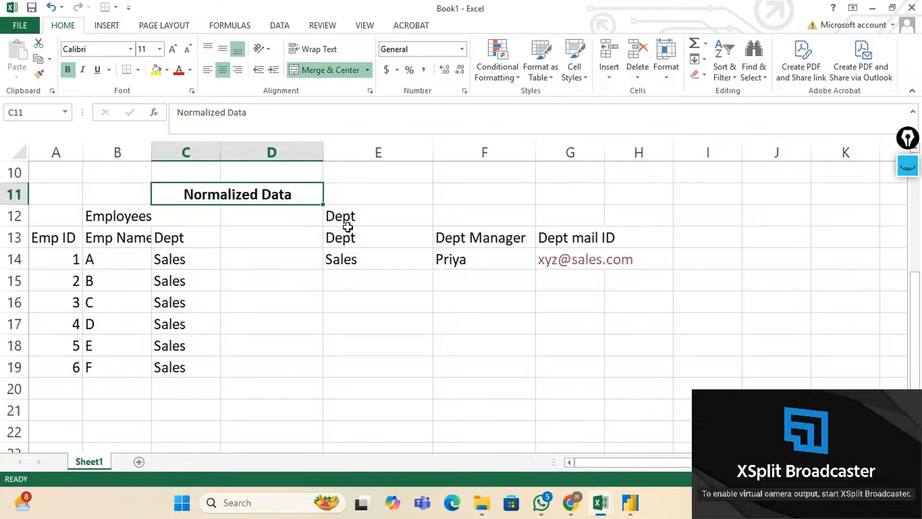
click(144, 229)
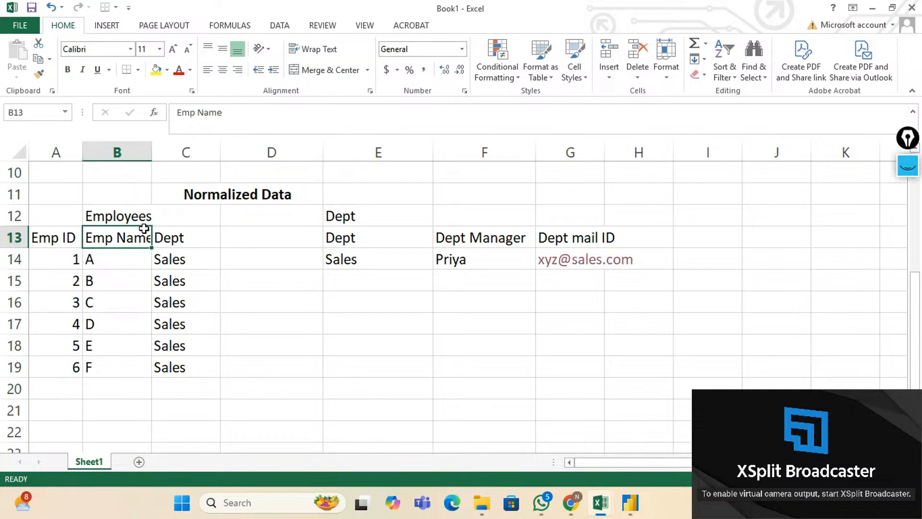
click(130, 217)
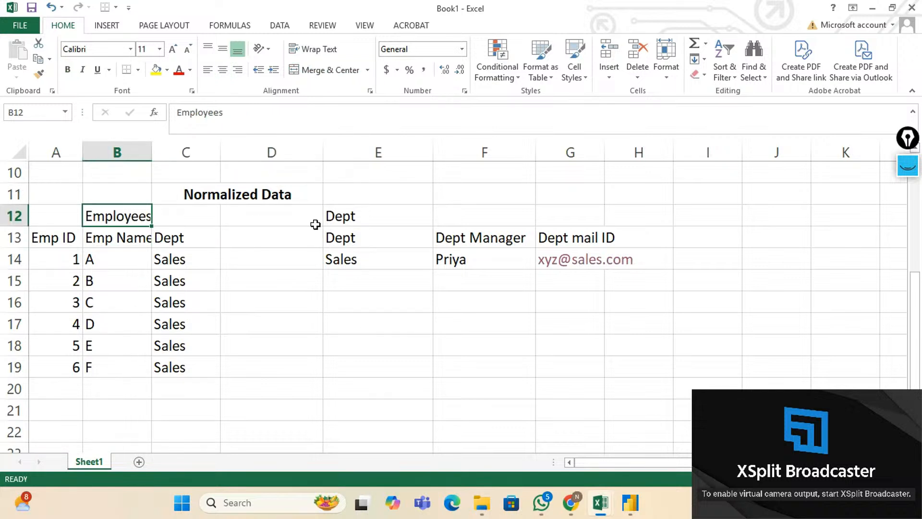
click(396, 224)
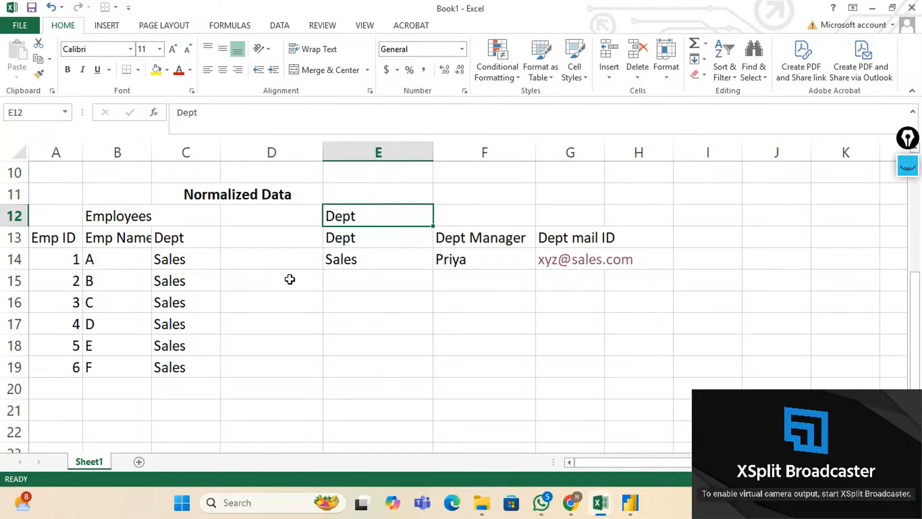
Add a bold 'Fact Table' label in F12 beside the Dept label.
key(Up)
key(Down)
key(Right)
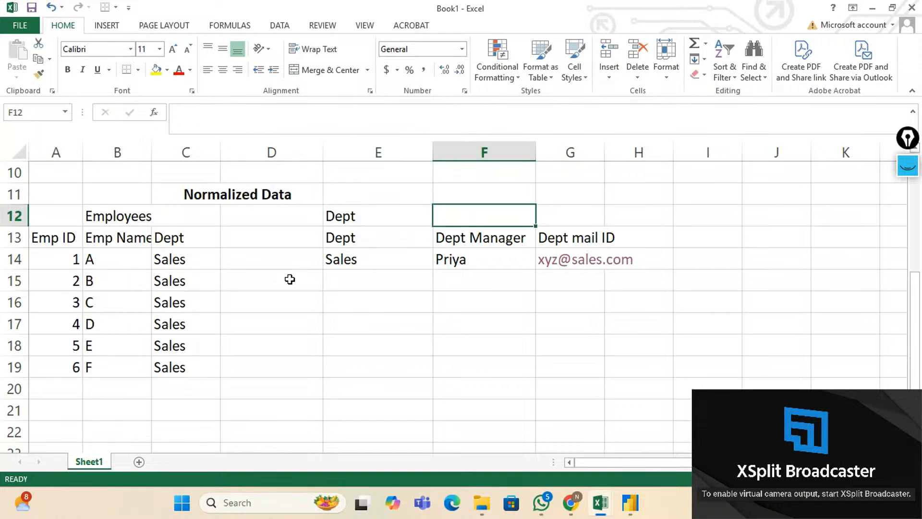
text(Fa)
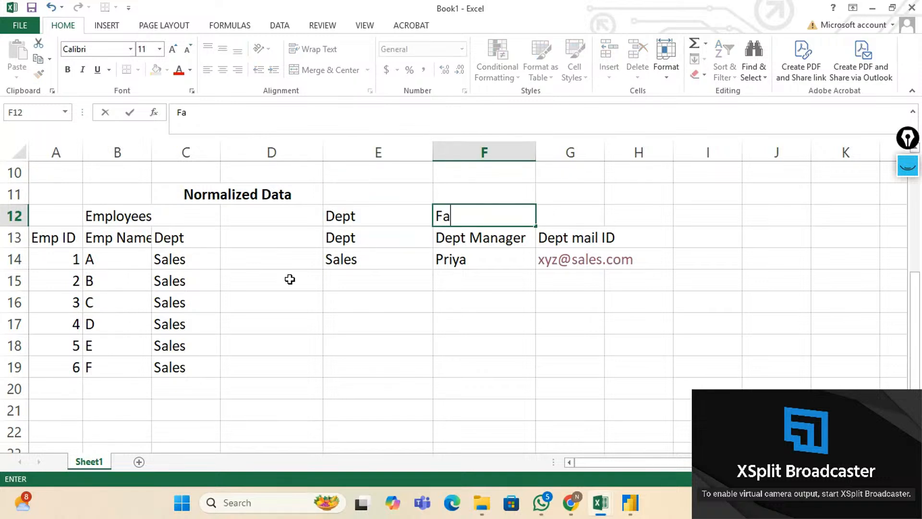
text(ct Table)
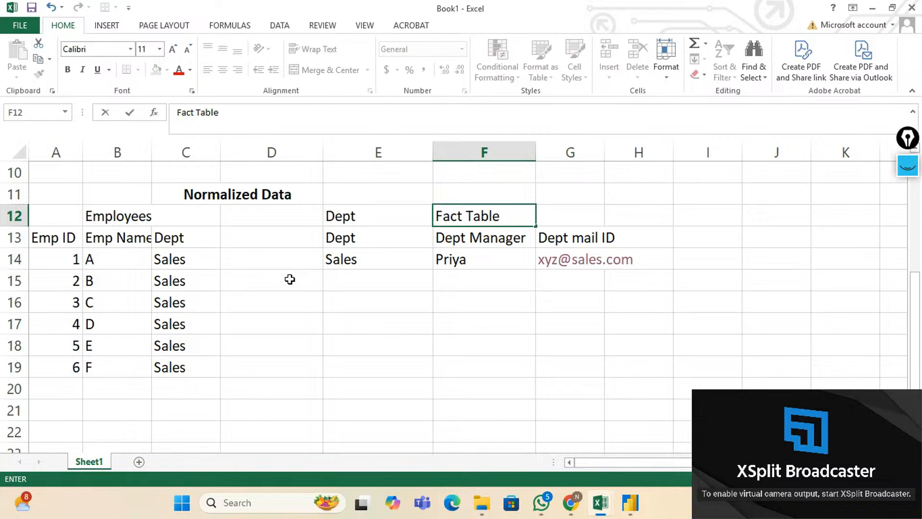
key(Return)
key(Up)
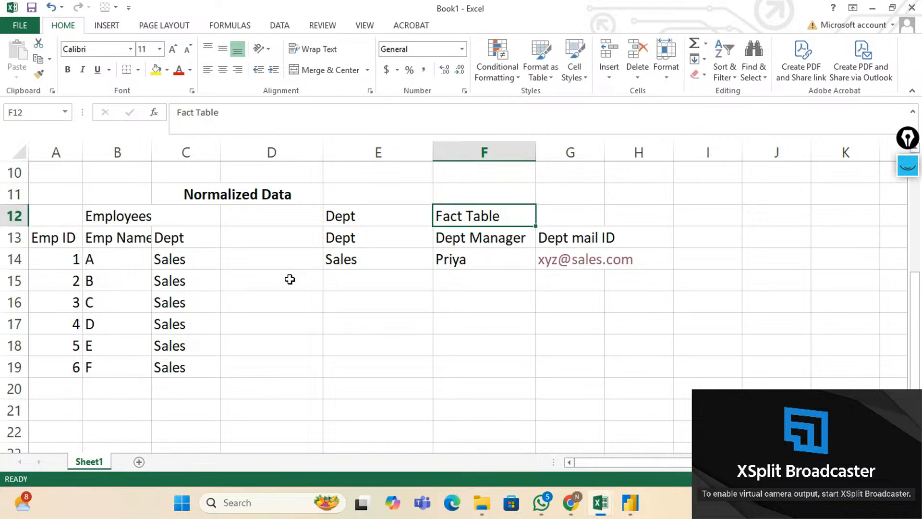
key(ctrl+b)
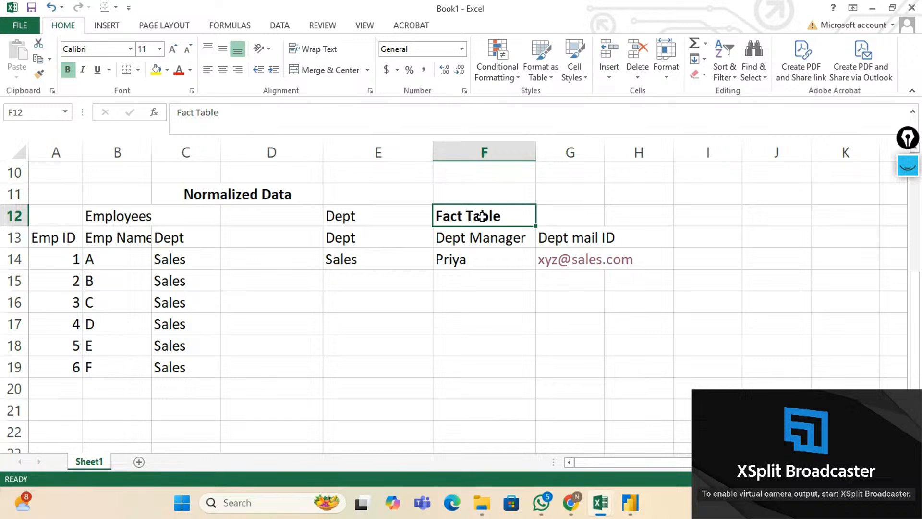
click(192, 218)
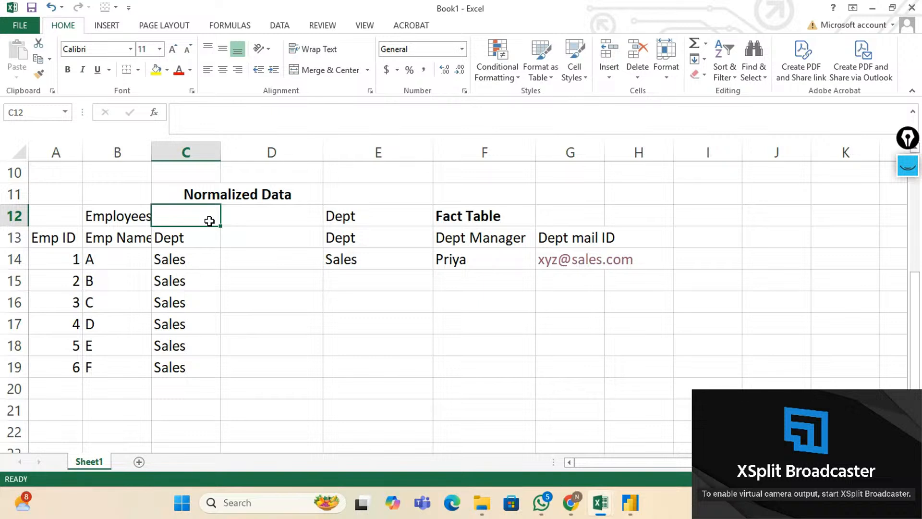
Enter 'Dimension Table' in C12 beside Employees and make it bold.
text(D)
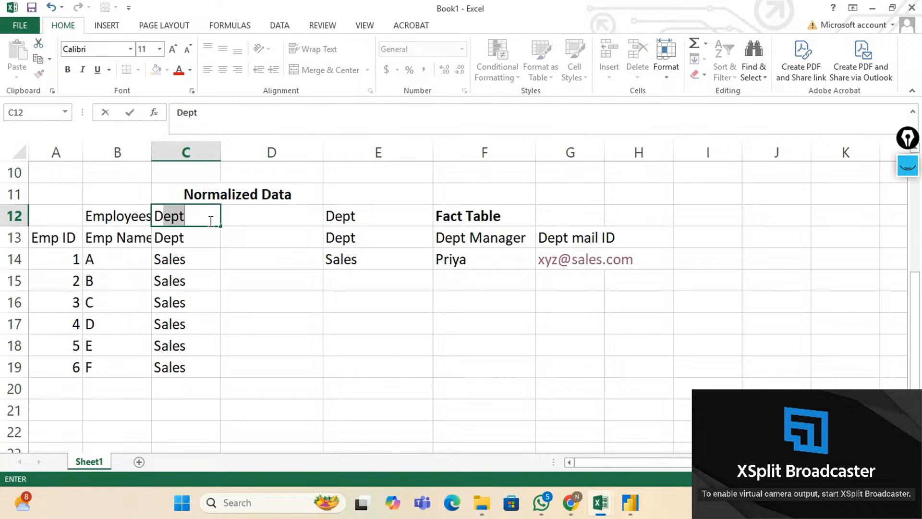
text(imen)
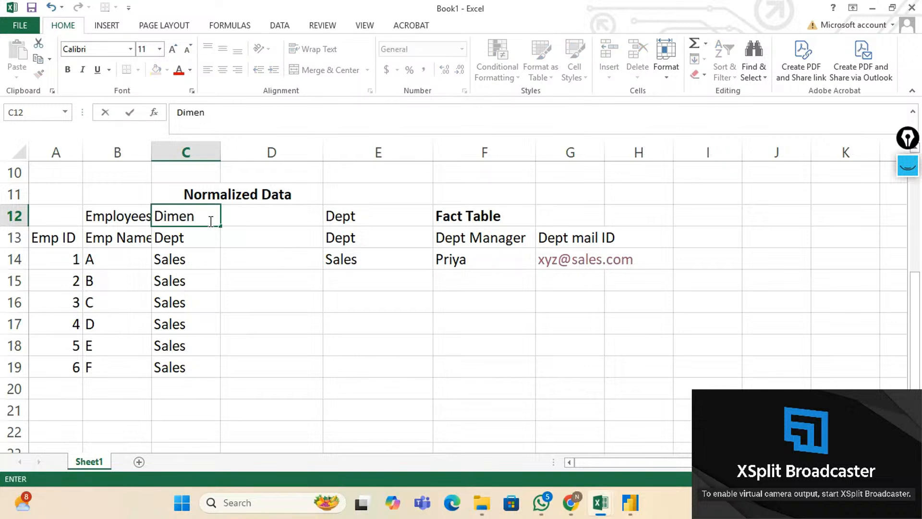
text(sion Table)
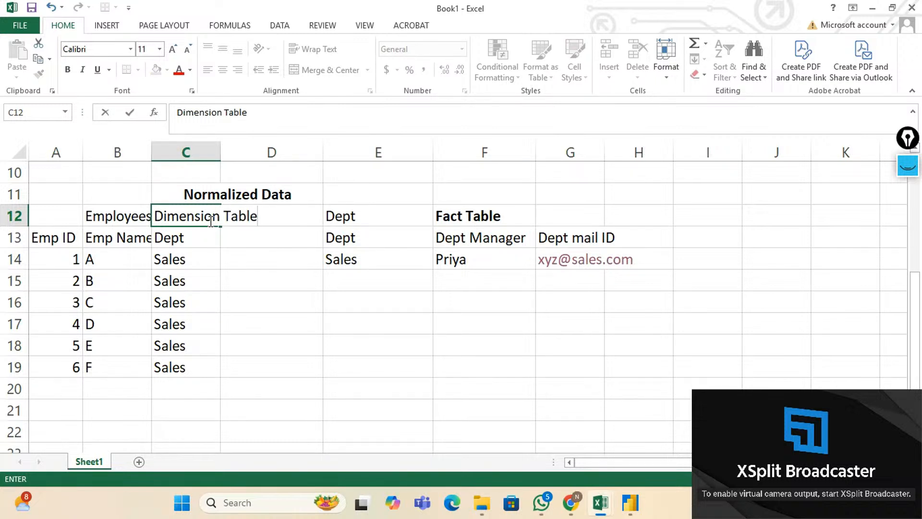
key(Return)
click(209, 220)
key(ctrl+b)
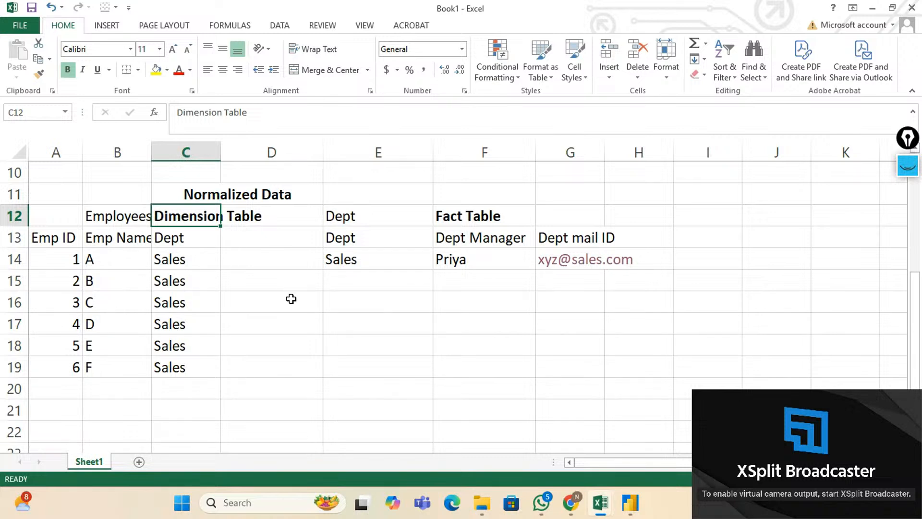
click(116, 214)
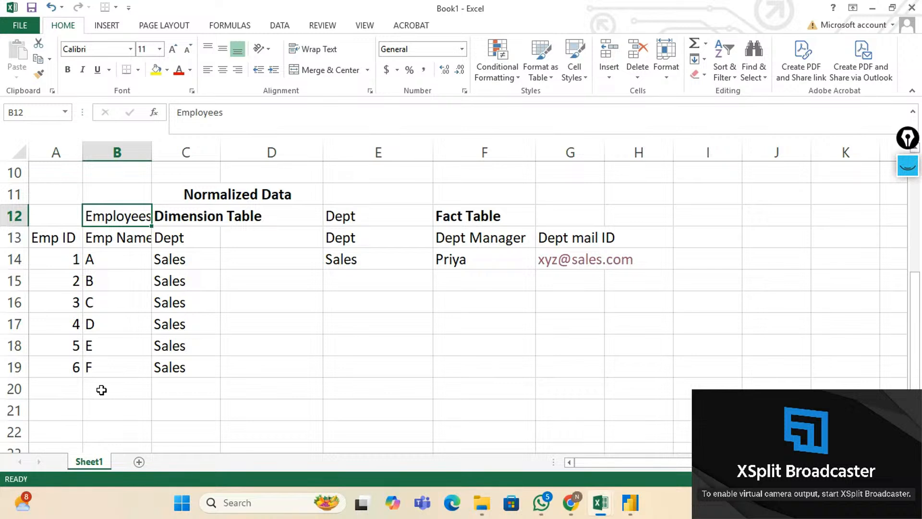
click(55, 390)
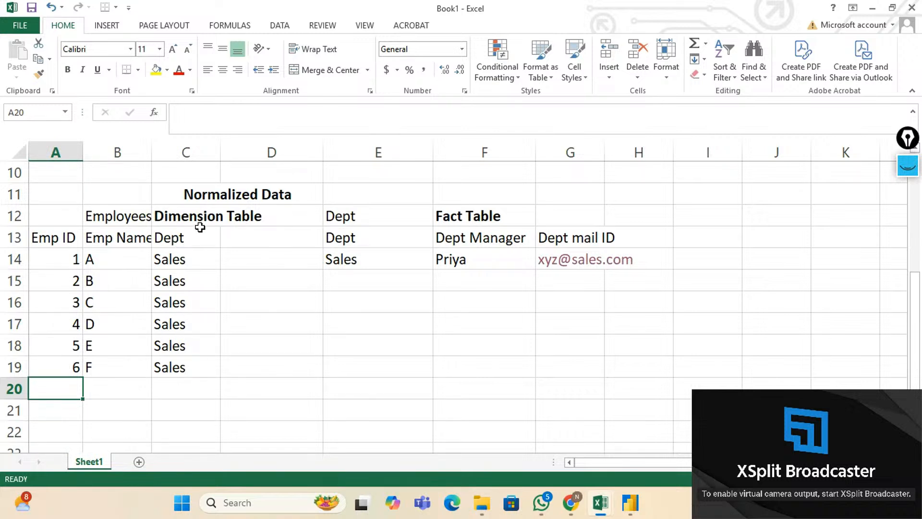
click(136, 222)
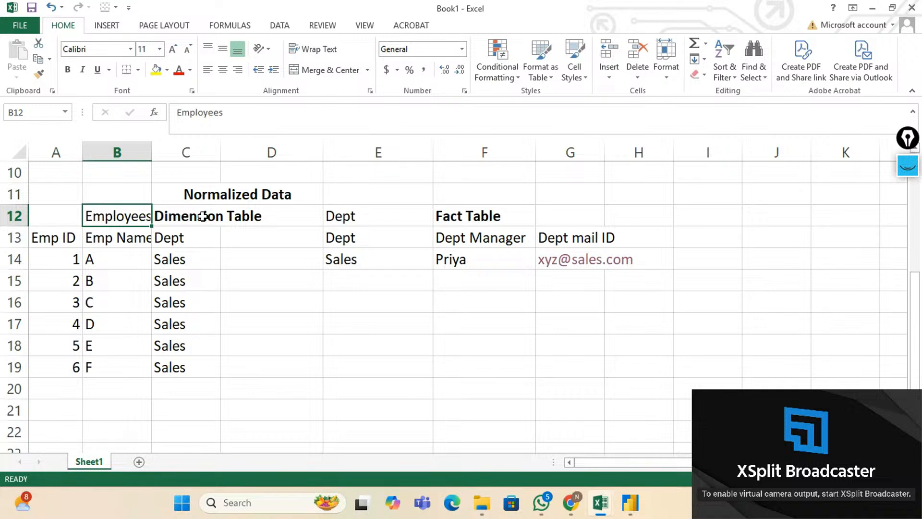
click(454, 215)
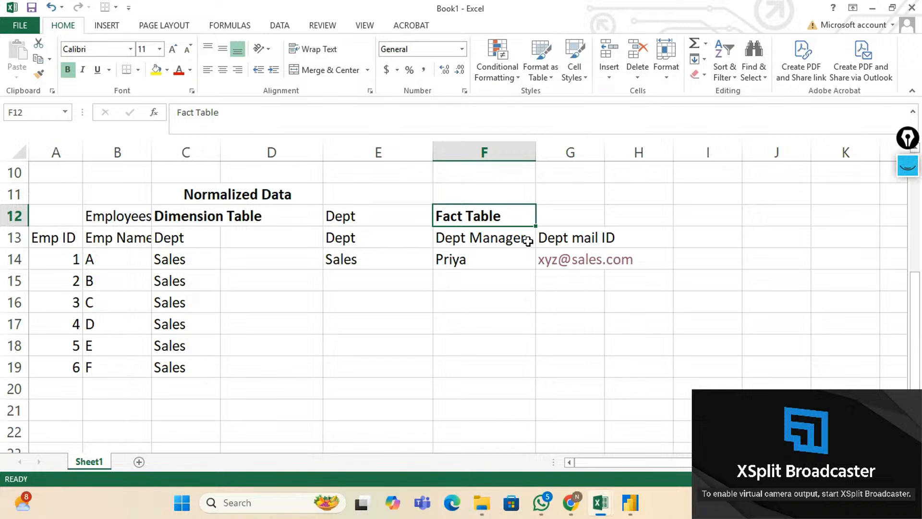
click(505, 257)
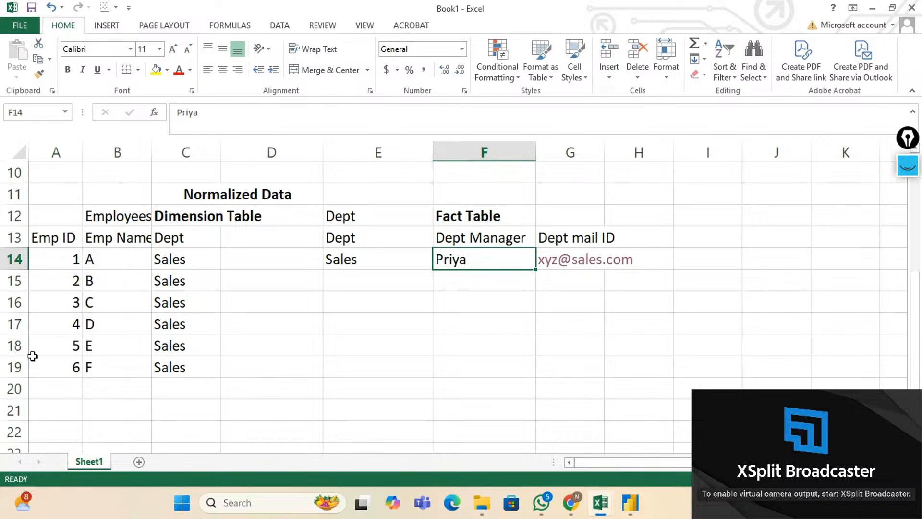
click(14, 346)
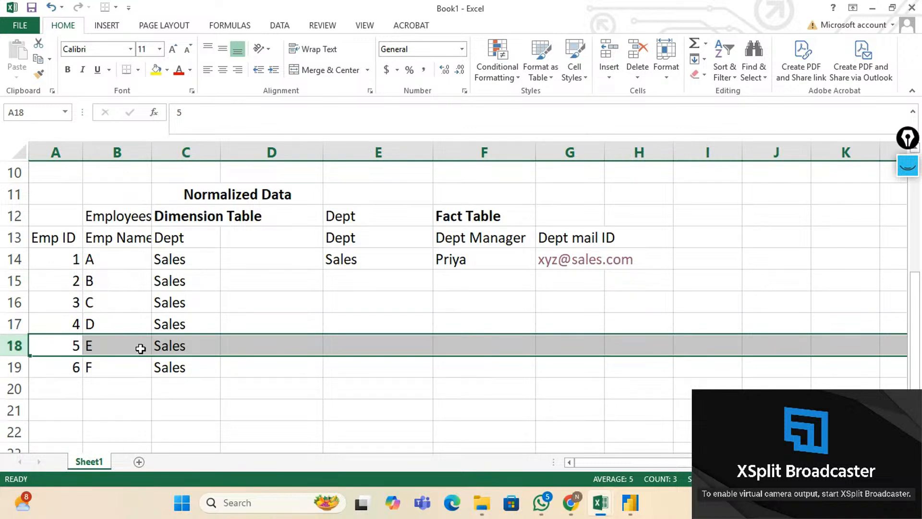
click(456, 255)
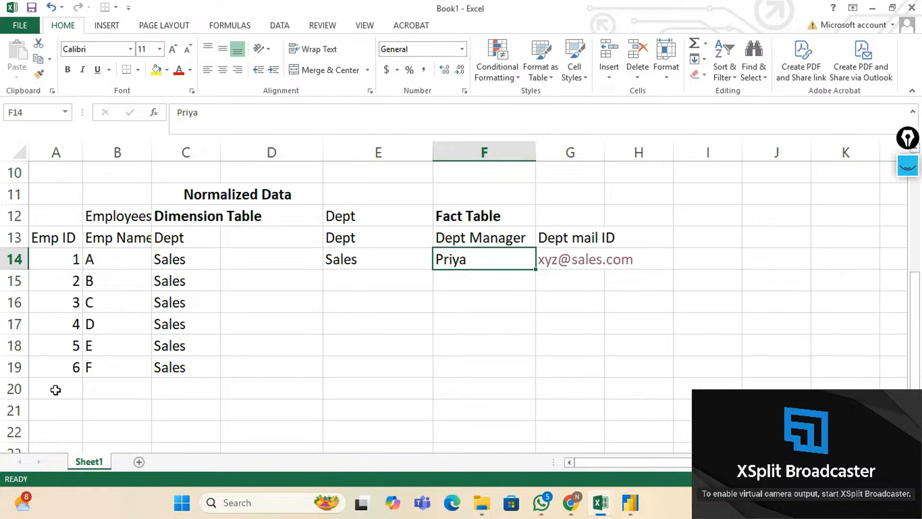
click(408, 219)
click(486, 219)
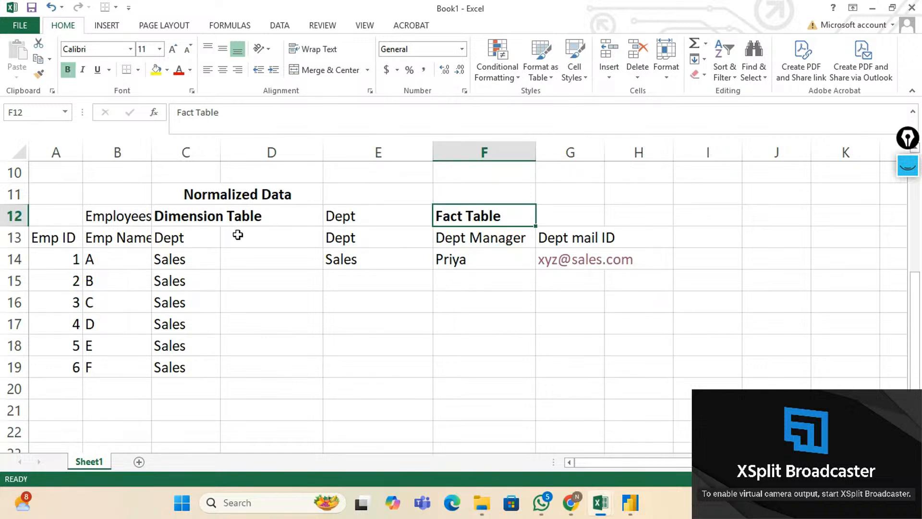
click(256, 220)
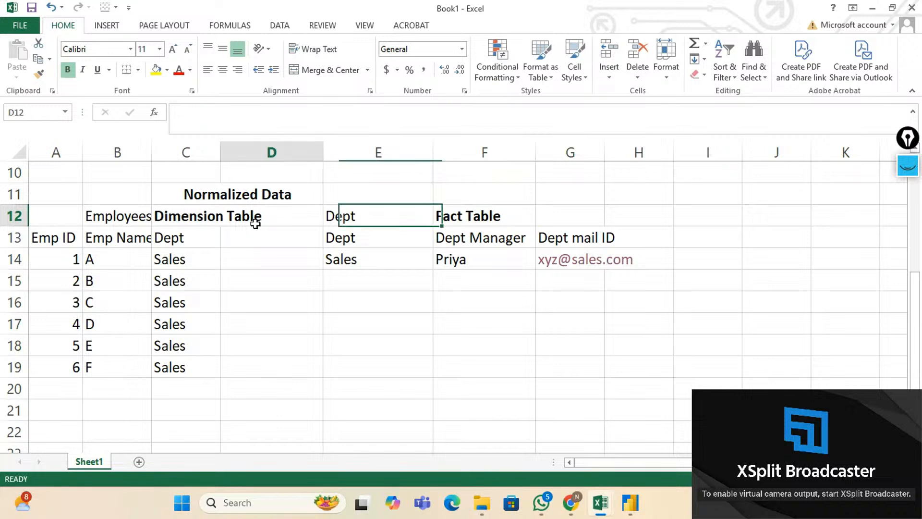
click(476, 217)
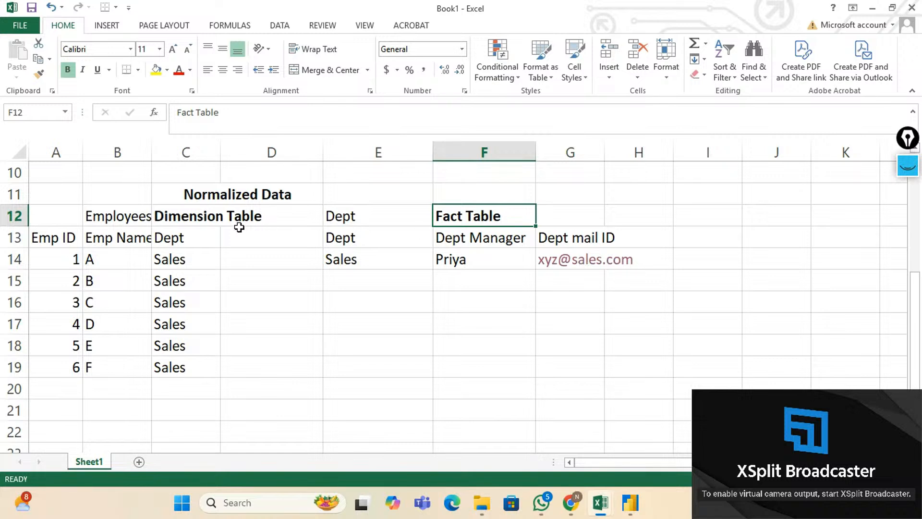
click(209, 219)
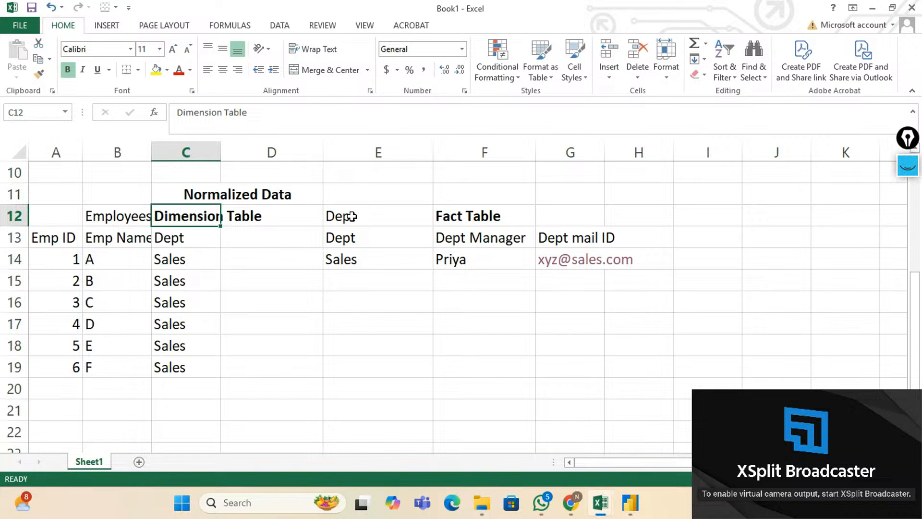
click(354, 235)
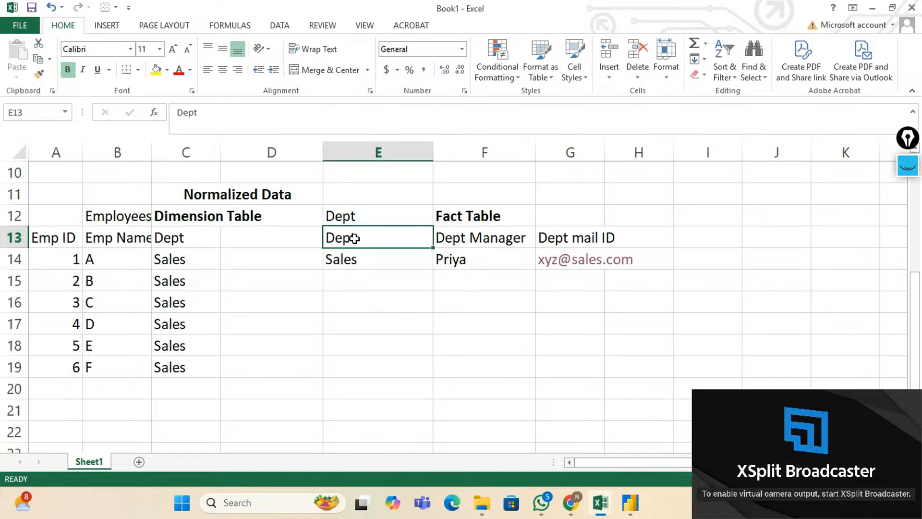
click(196, 236)
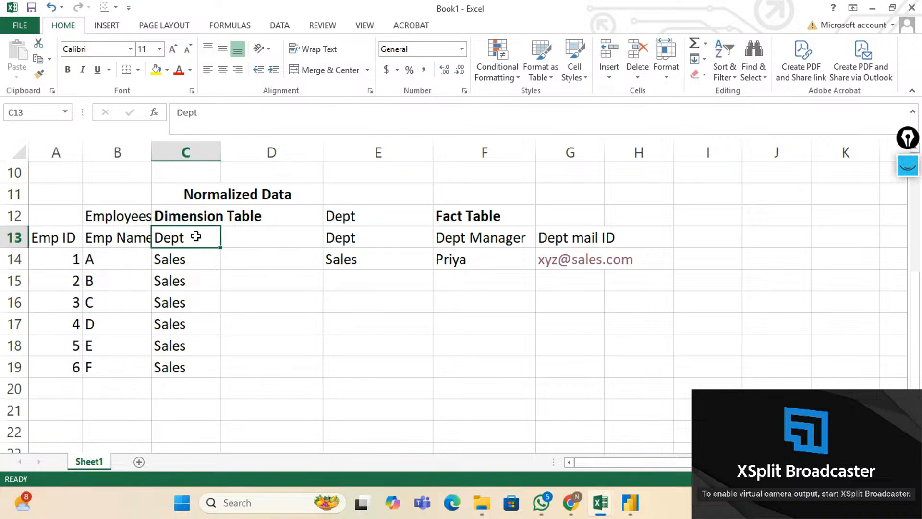
click(379, 242)
click(203, 240)
click(190, 214)
click(445, 223)
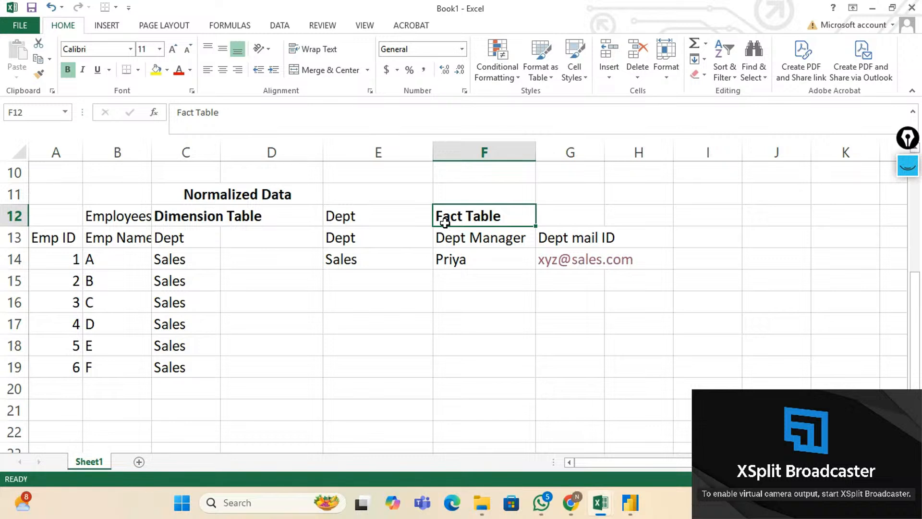
Enter the Relationships heading in E17 with a first entry of 1:1 below it.
click(394, 331)
text(R)
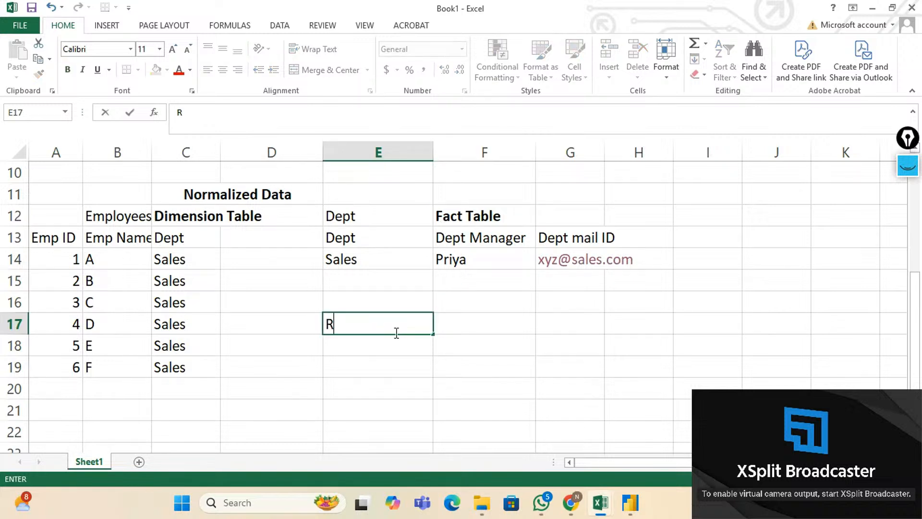
text(elationships)
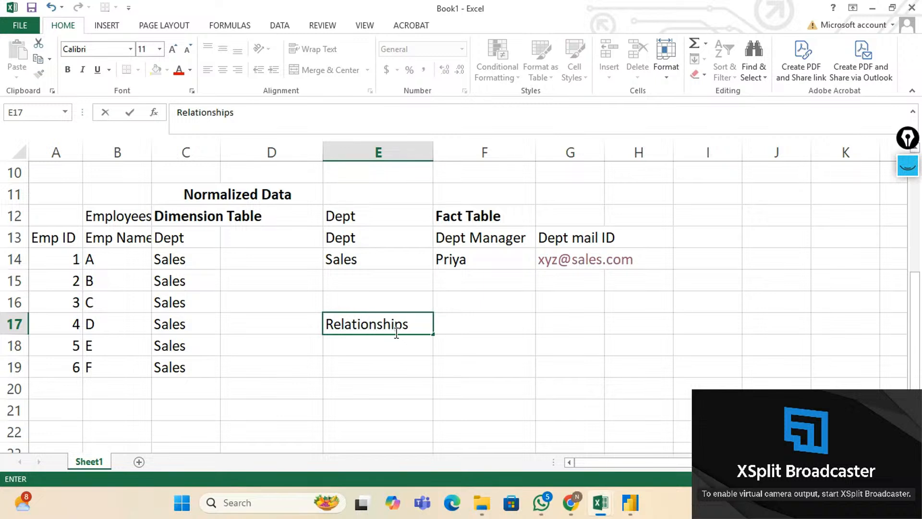
key(Return)
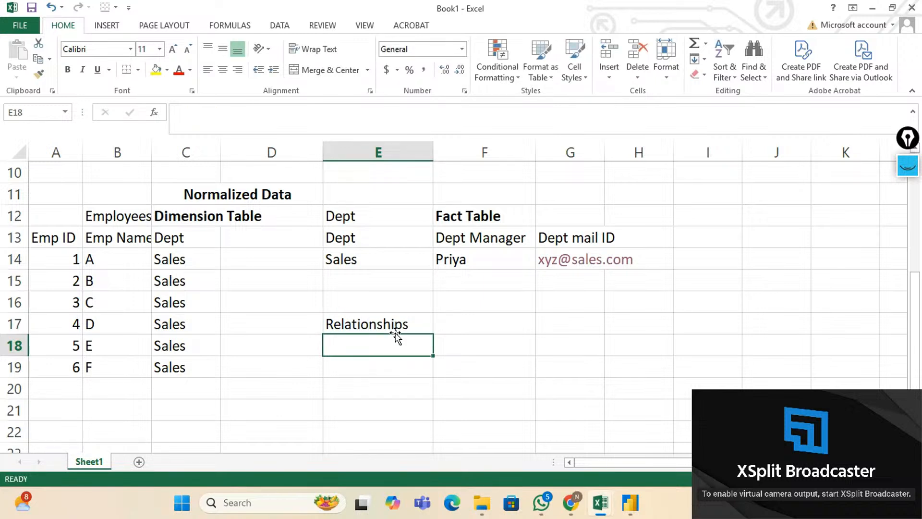
text(1:1)
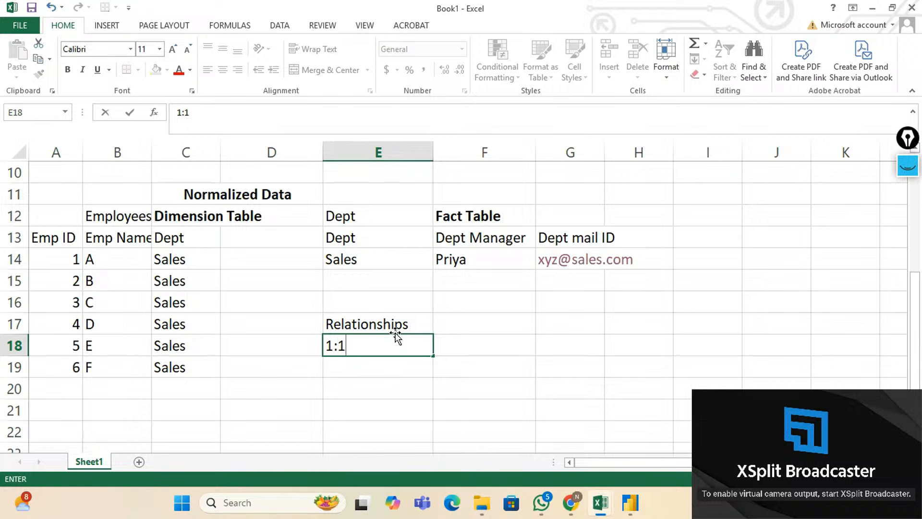
key(Return)
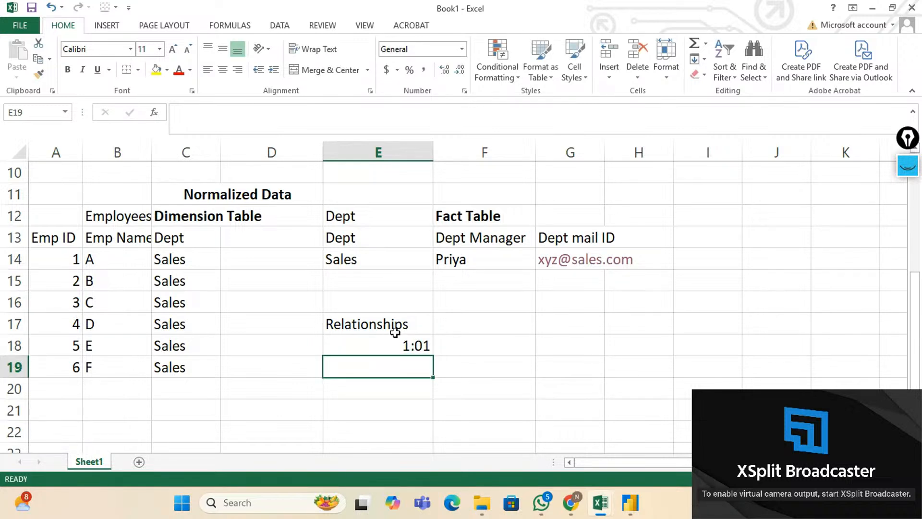
Fill E18:E21 with One to One, One to Many, Many to One and Many to Many.
click(396, 336)
text(On)
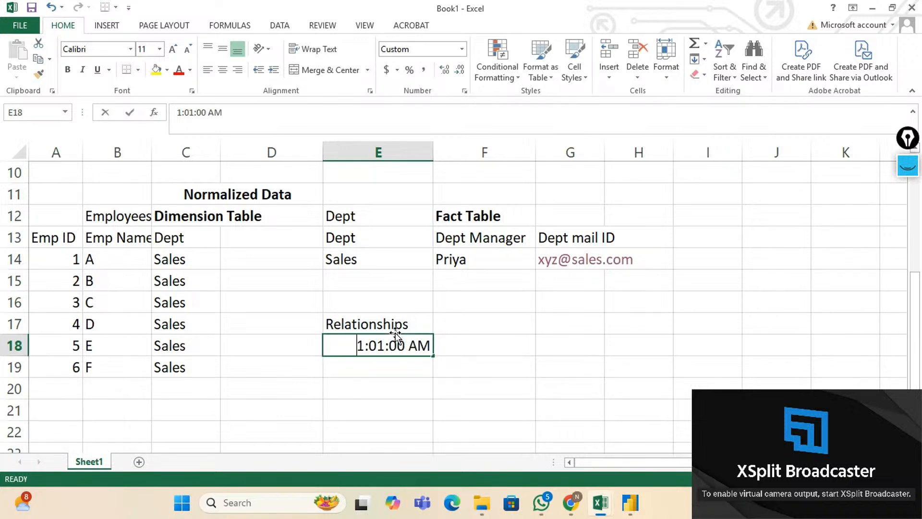
text(e t)
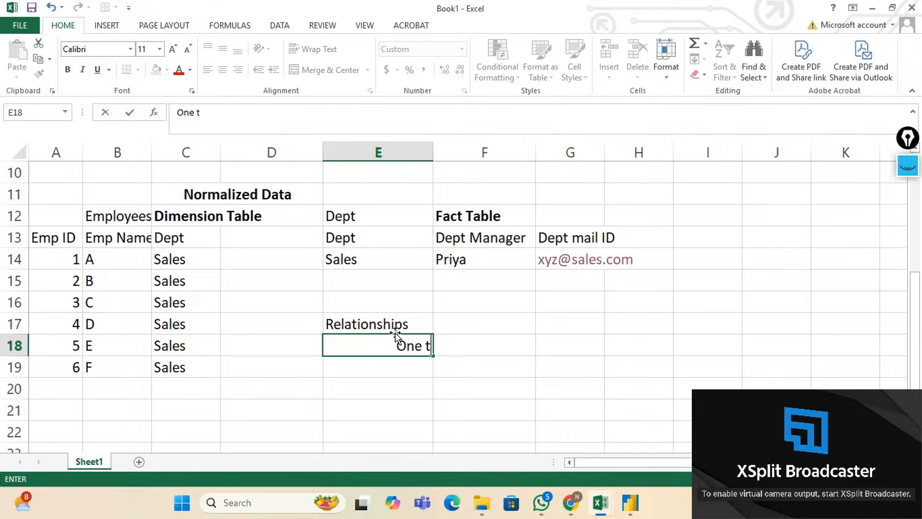
text(o One)
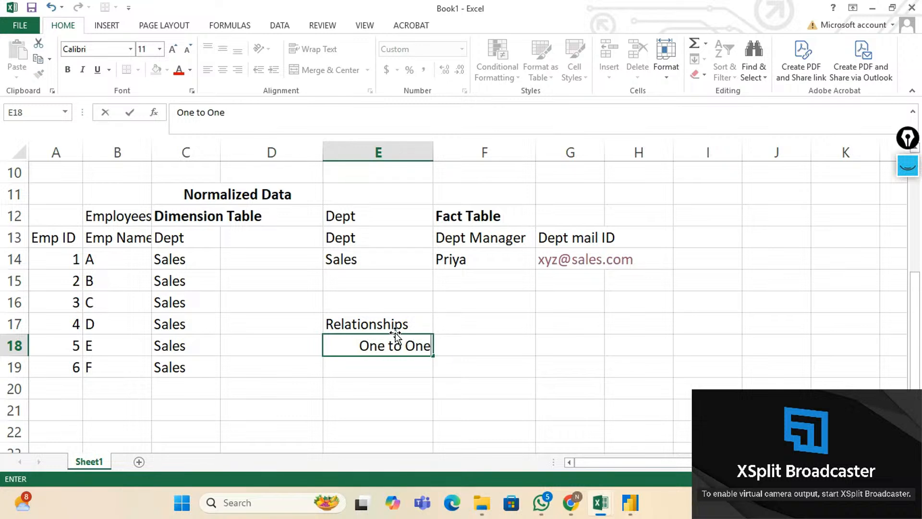
key(Return)
text(One to )
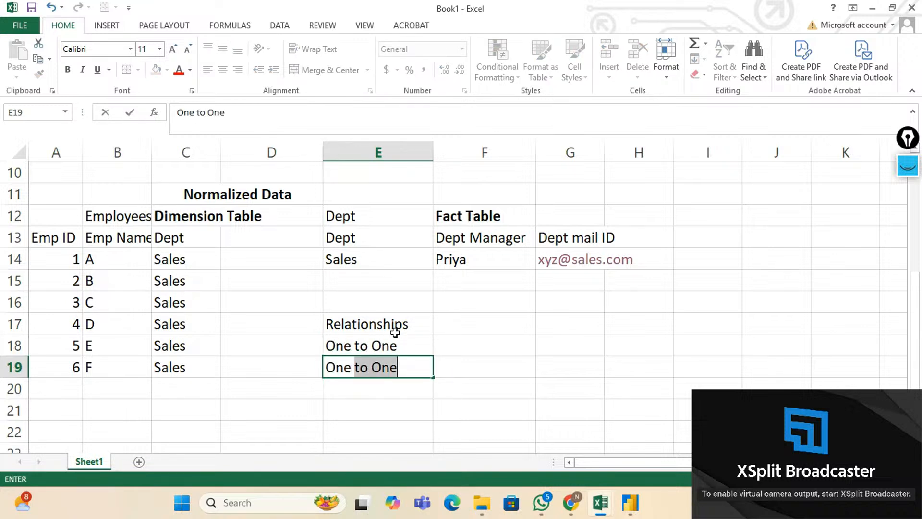
text(Many)
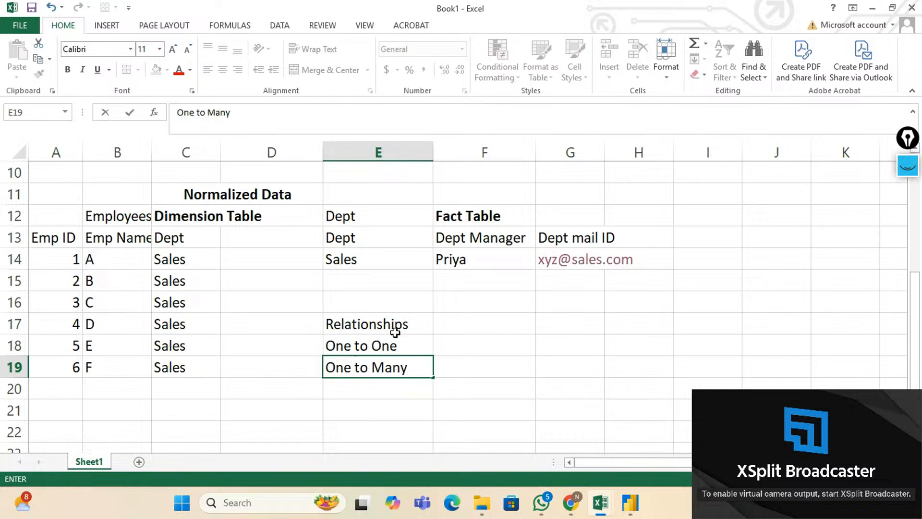
key(Return)
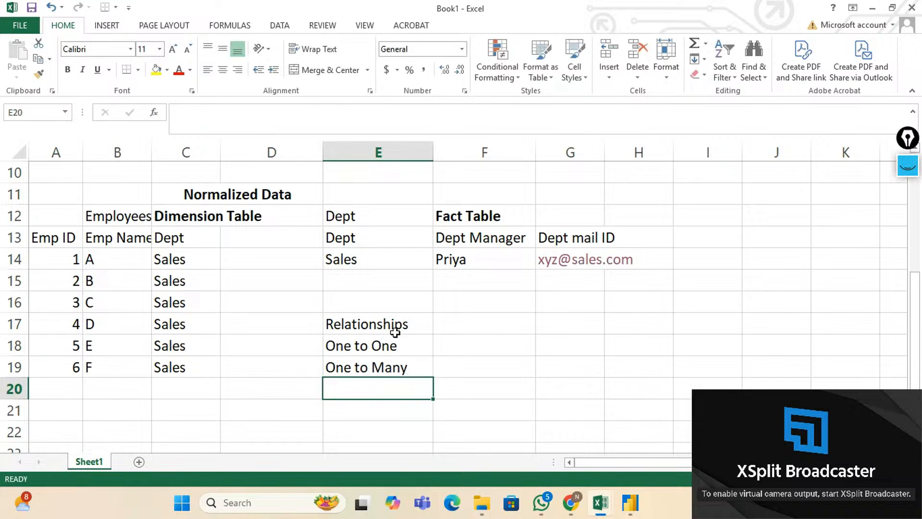
text(Many )
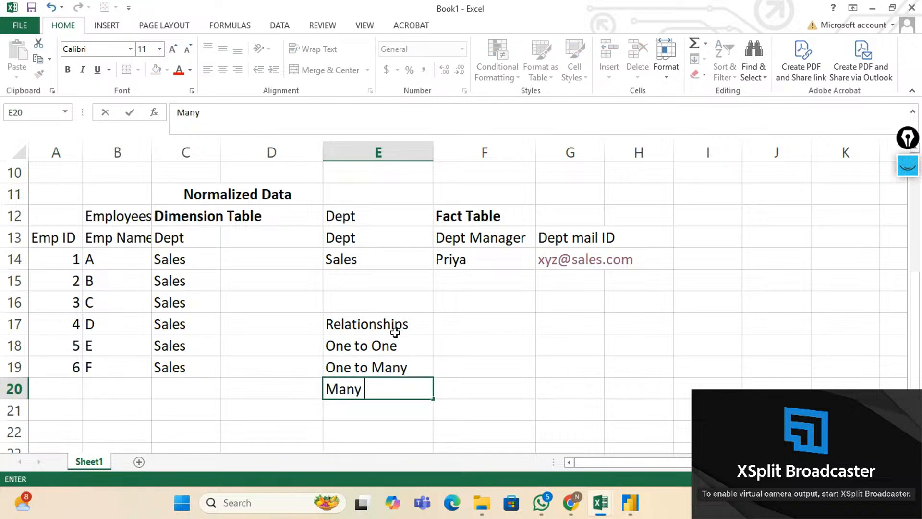
text(to to One)
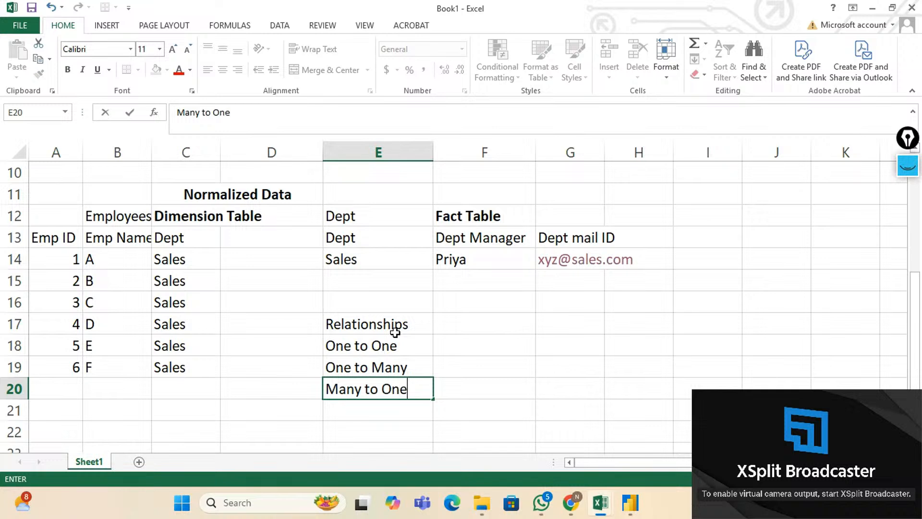
key(Return)
text(Many )
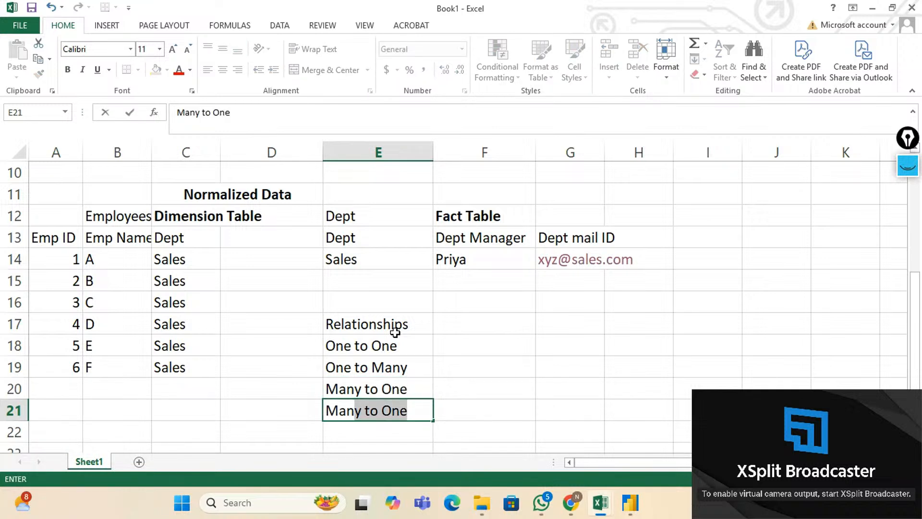
text(to Many)
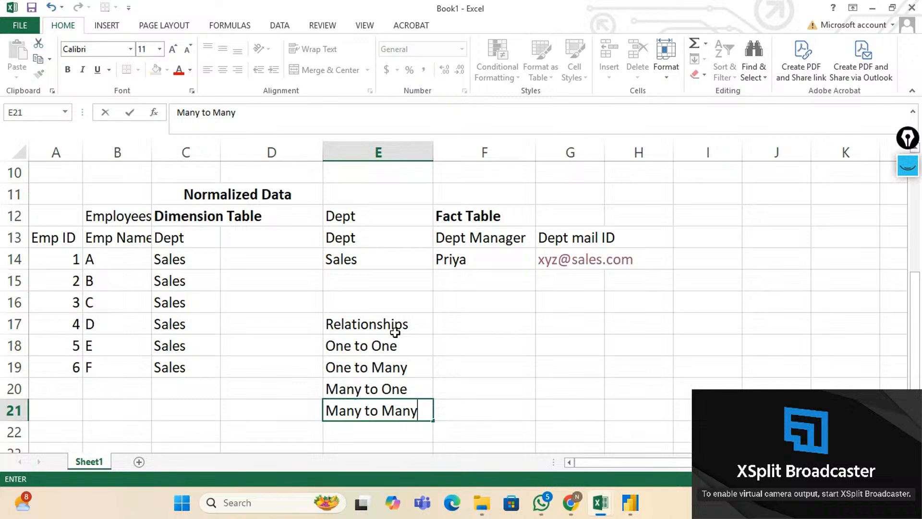
Make the Relationships heading in E17 bold.
key(Up)
key(Up)
key(Up)
key(Up)
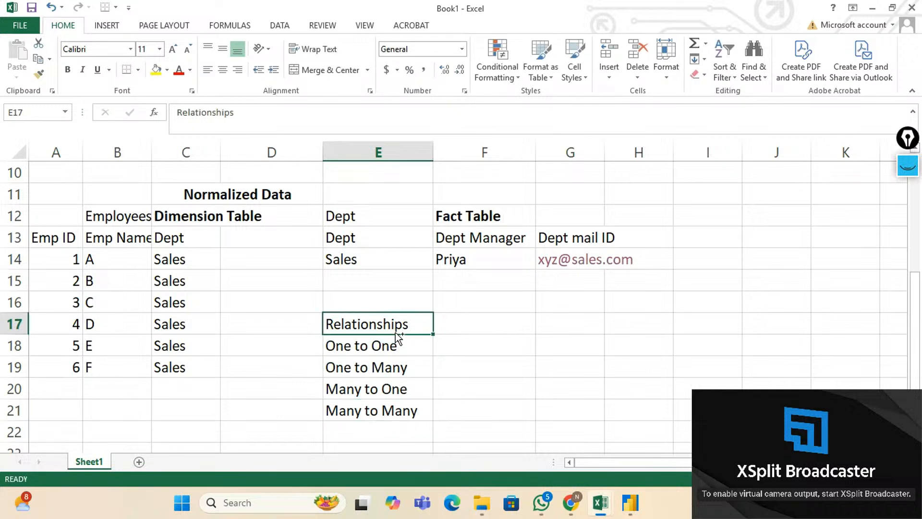
key(ctrl+b)
click(396, 345)
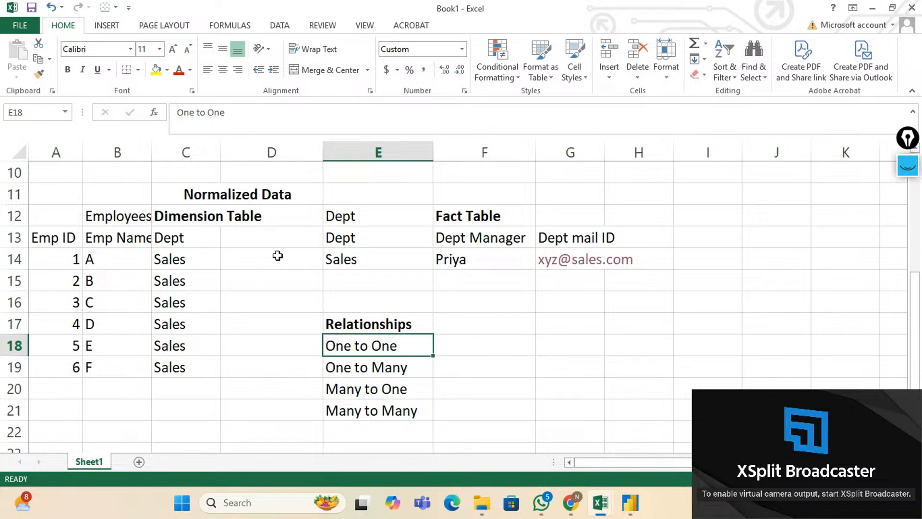
scroll(360, 275, down, 1)
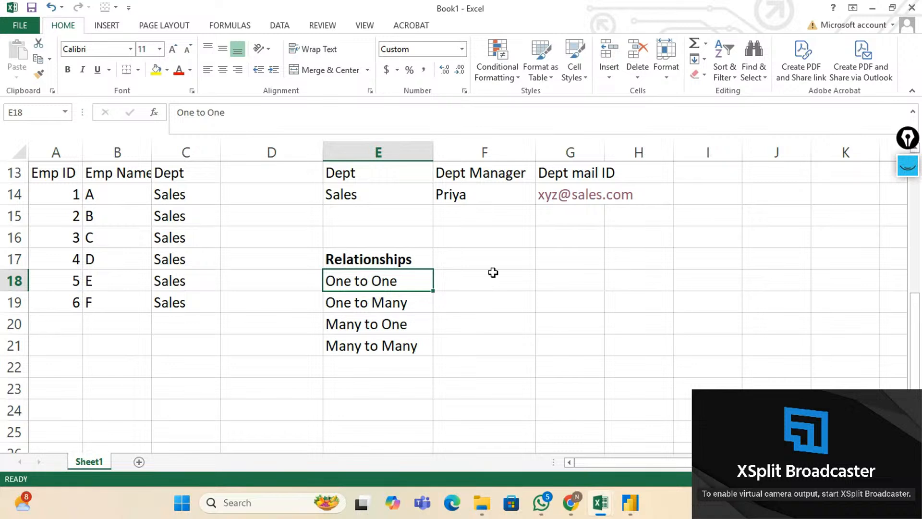
click(447, 275)
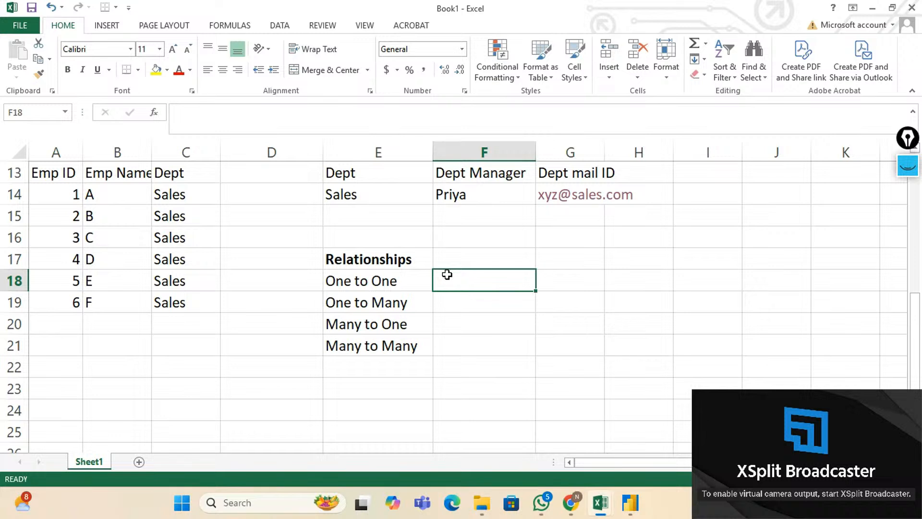
key(Right)
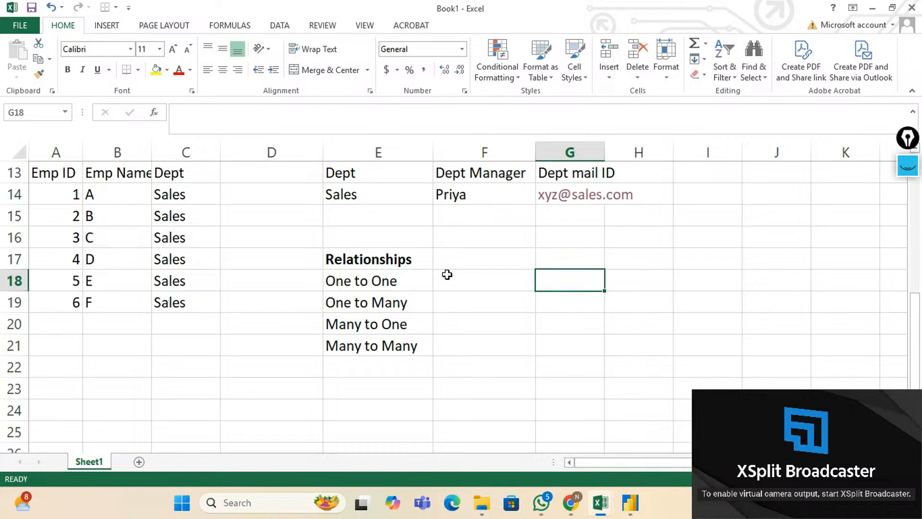
click(447, 274)
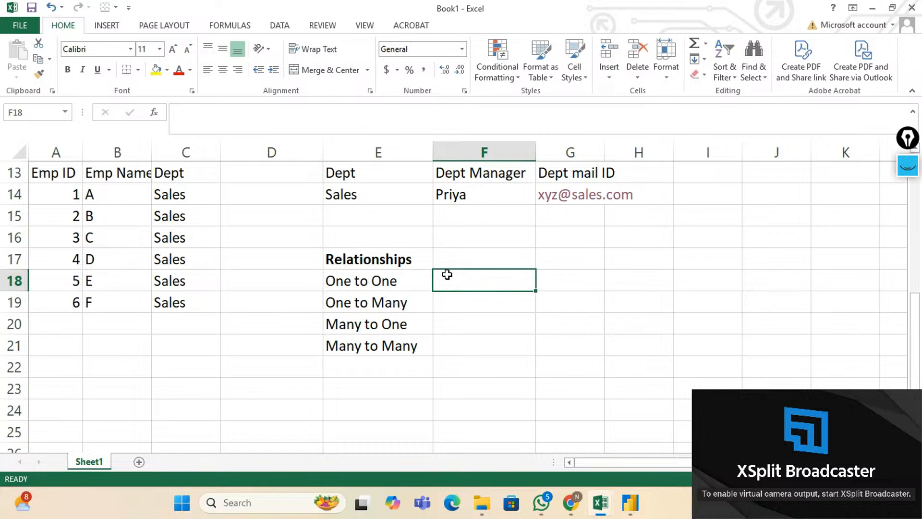
Enter the example 'Person with Aadhar no' in F18 next to One to One.
text(Pers)
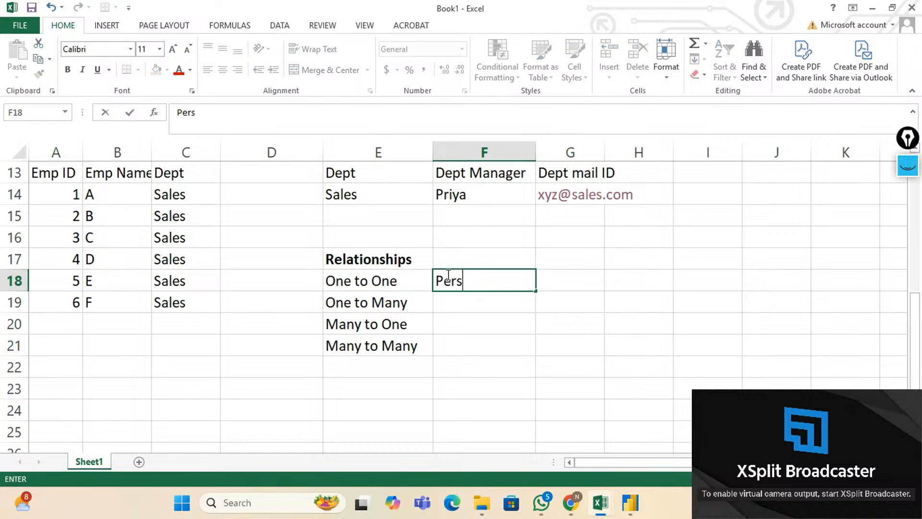
text(on with)
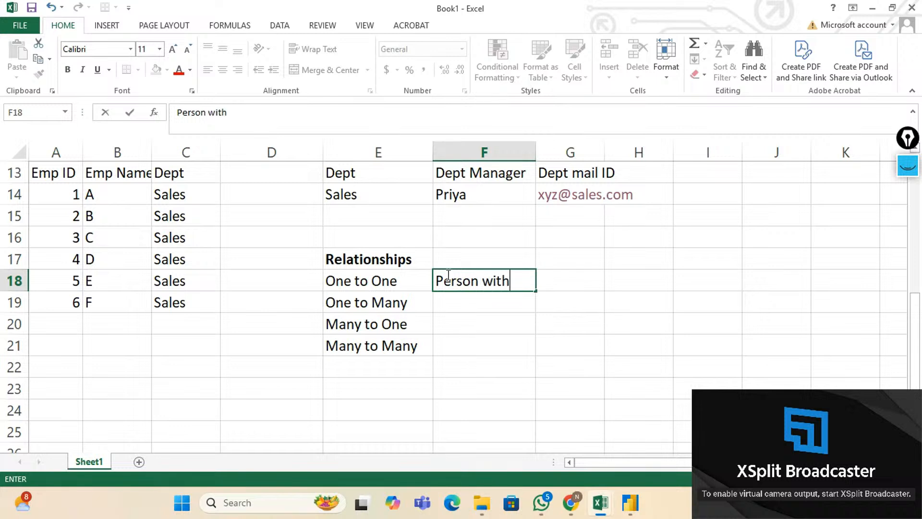
text( AAdh)
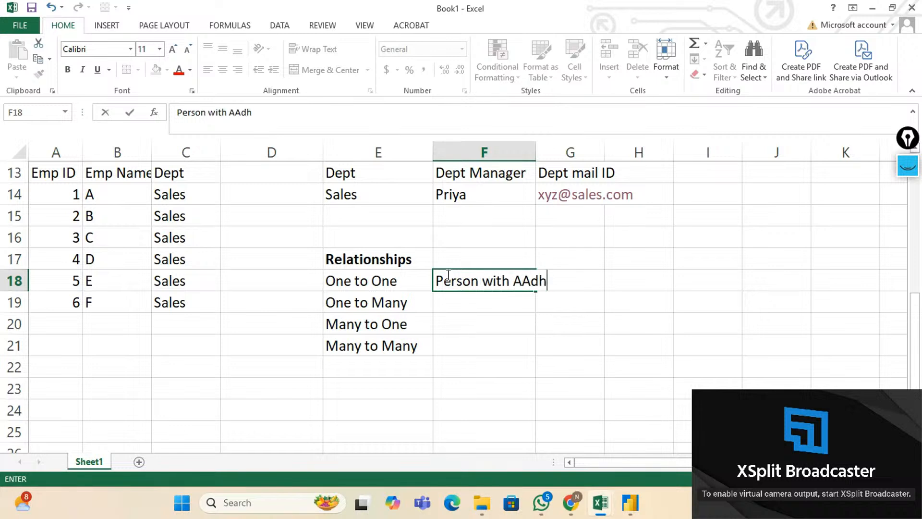
text(ar n)
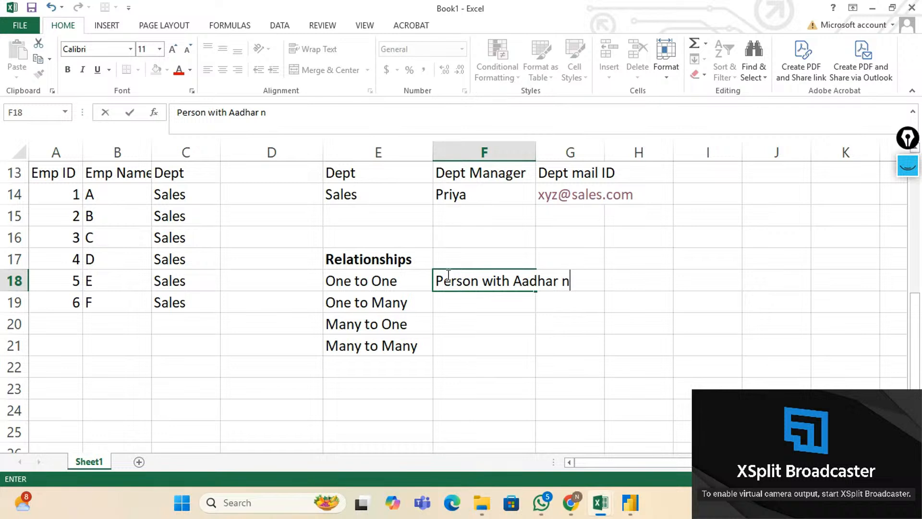
text(o)
key(Return)
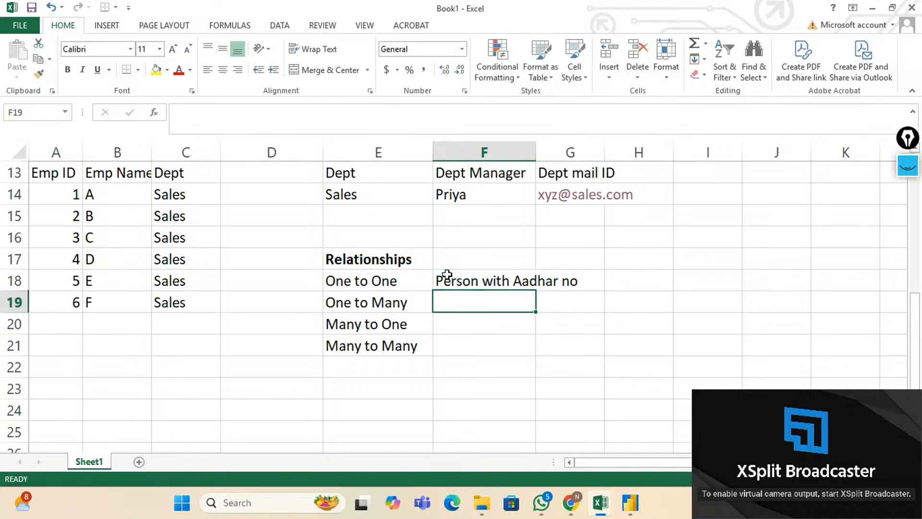
click(447, 274)
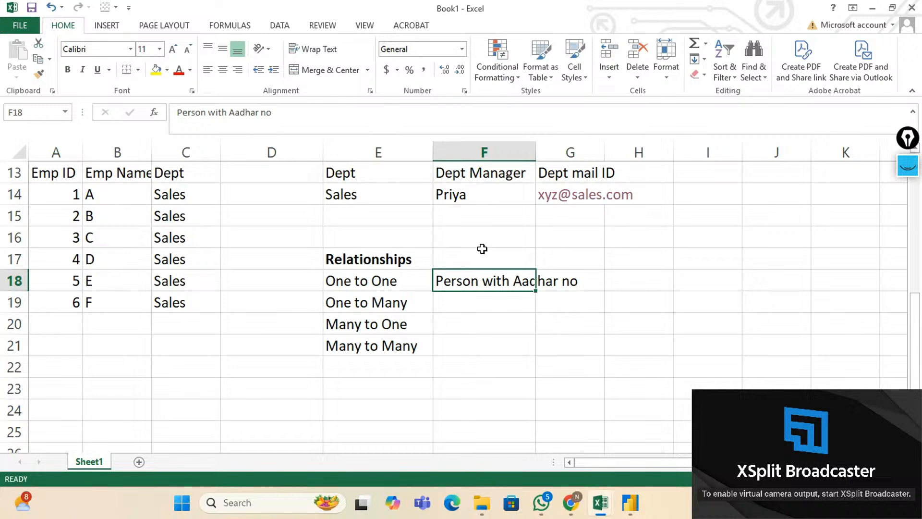
Confirm 'Person with Aadhar no' in F18 and move down to F19.
key(Down)
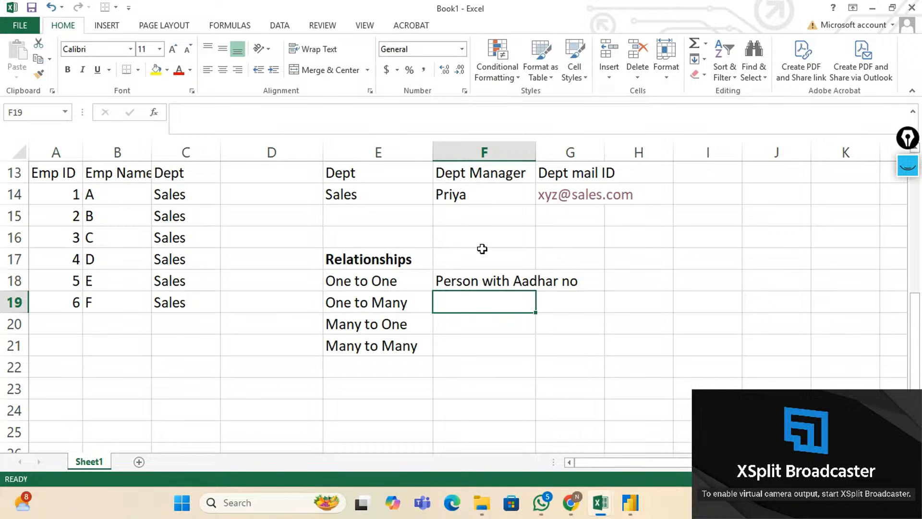
Enter 'Students with Subjects' in F19 as the One to Many example, then move down to F20.
text(S)
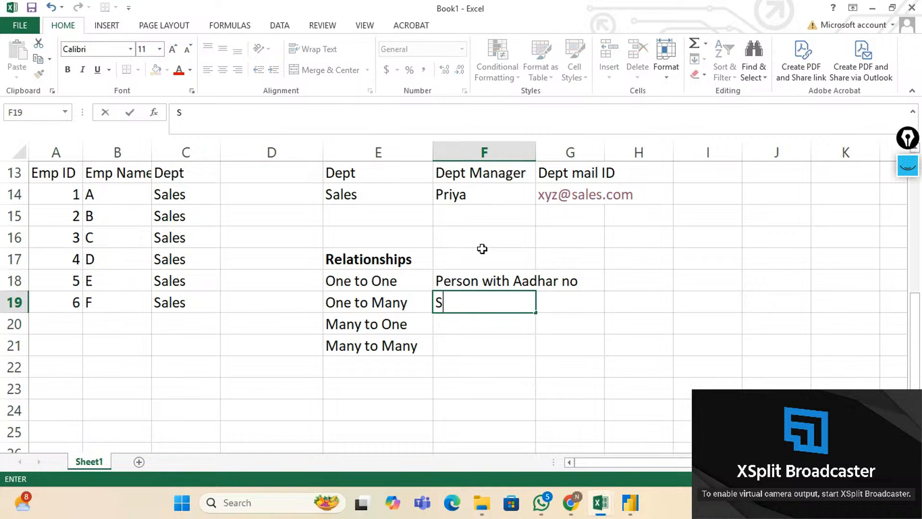
text(tudents with )
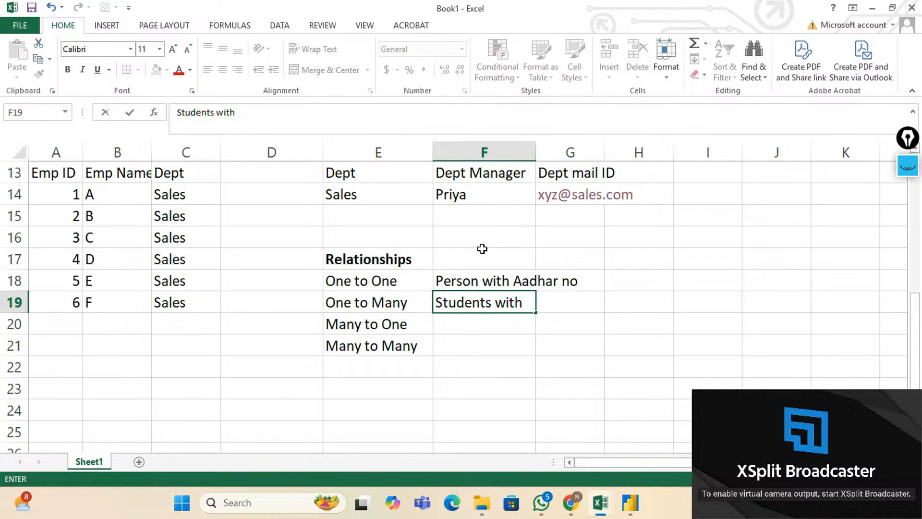
text(Subjects)
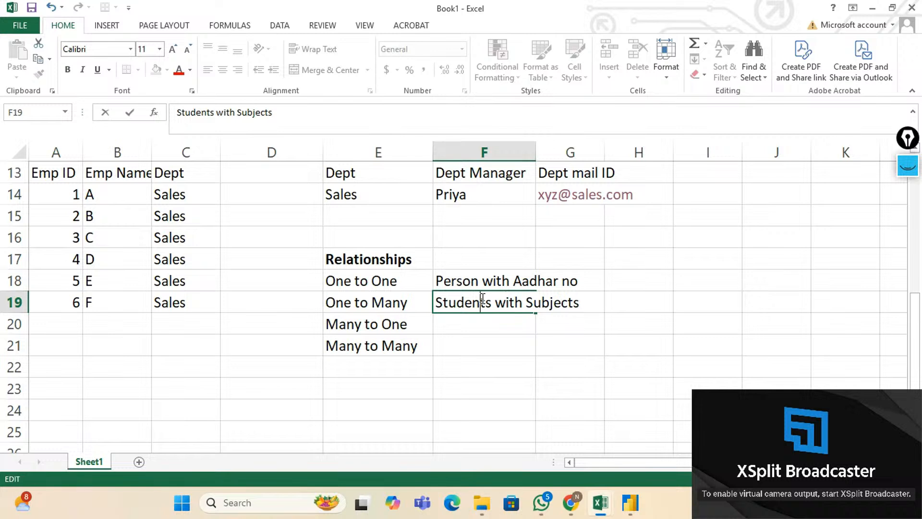
key(Return)
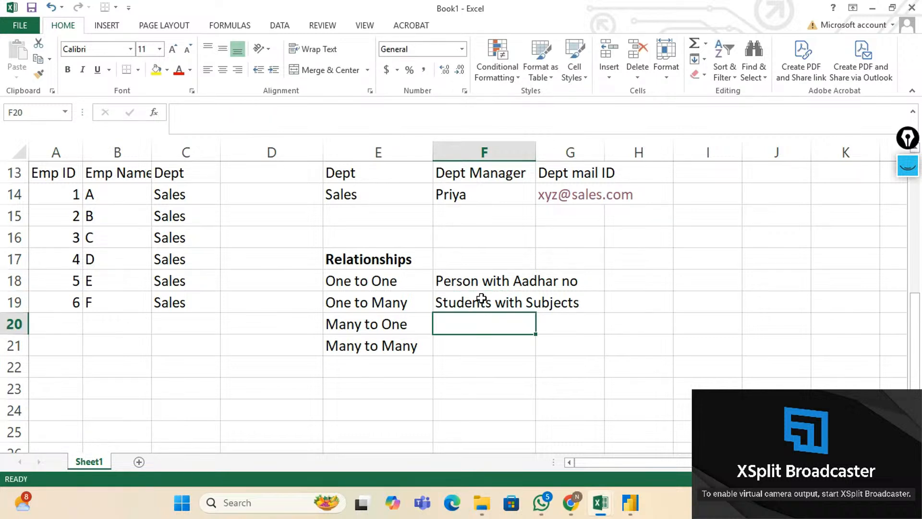
click(481, 298)
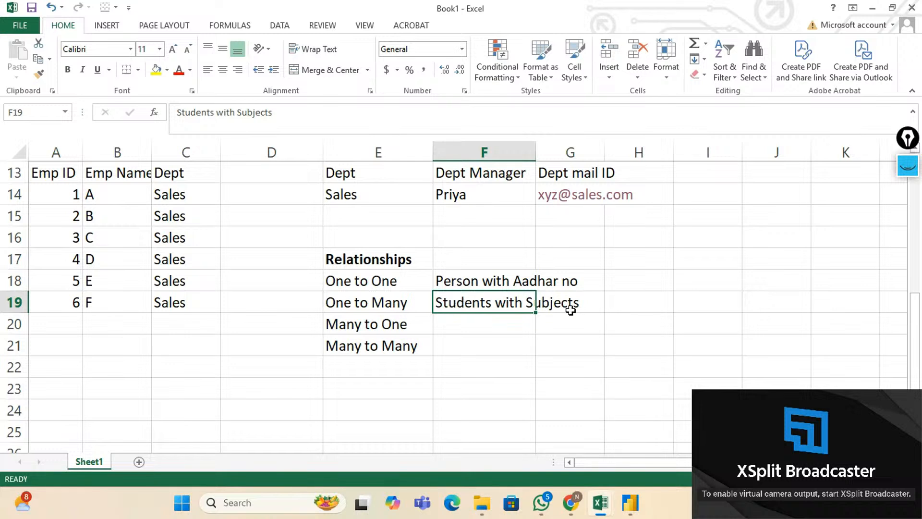
key(Down)
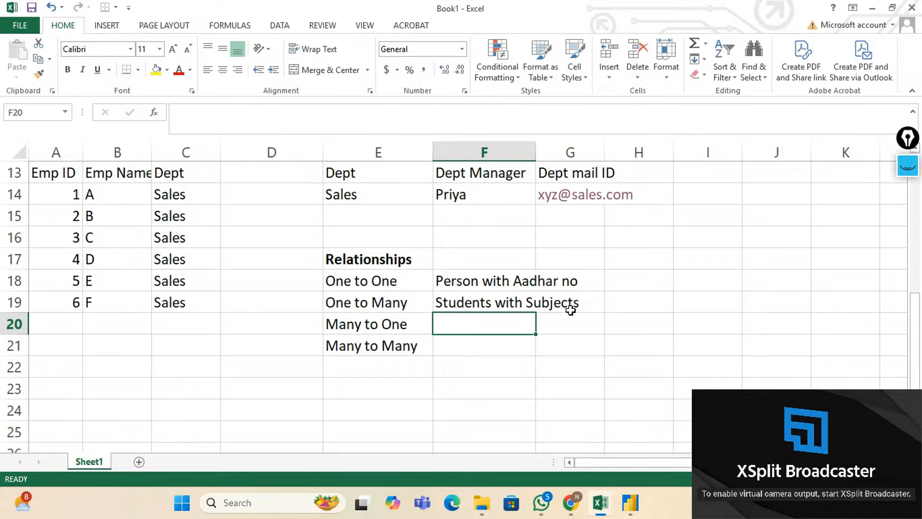
Leave Many to One blank and enter 'Doctors with Patients' in F21 as the Many to Many example.
key(Down)
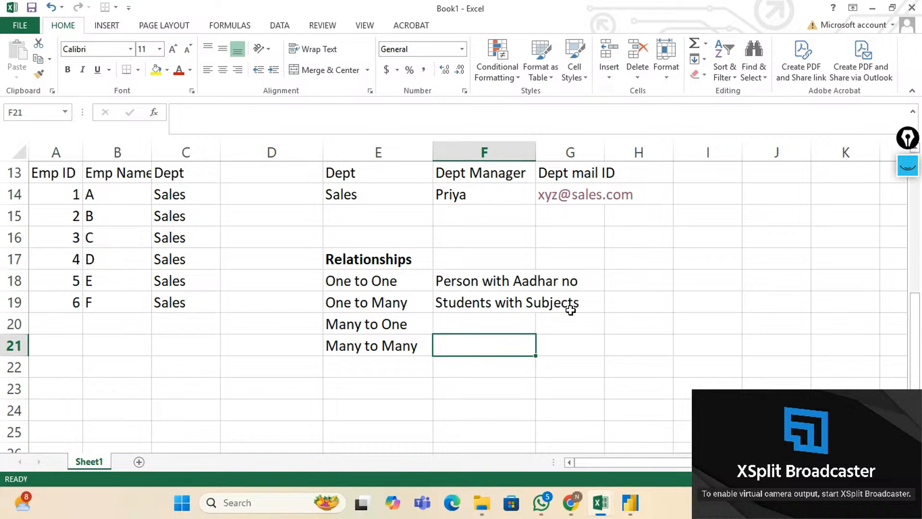
text(Doc)
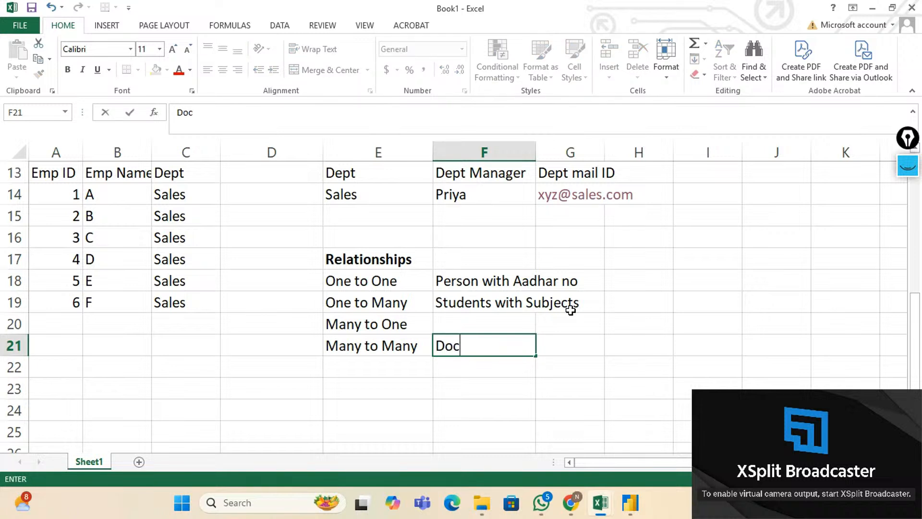
text(tors wit)
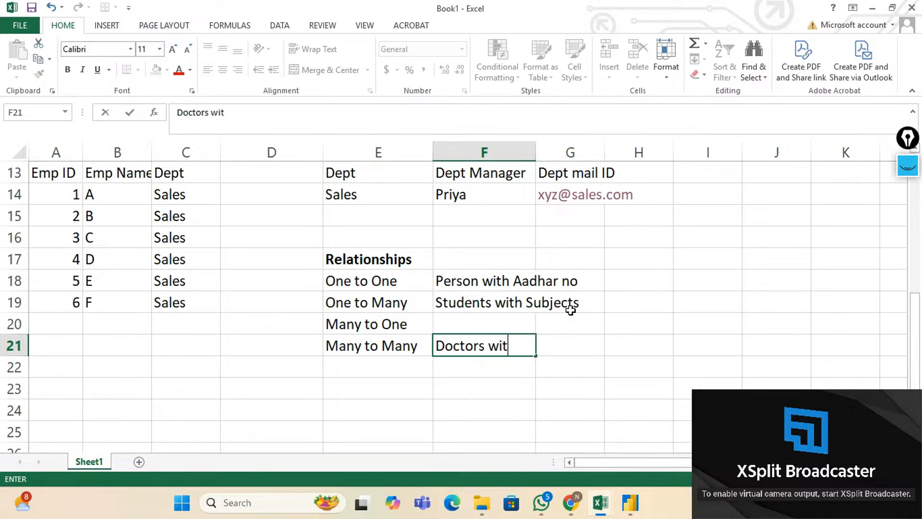
text(h Pati)
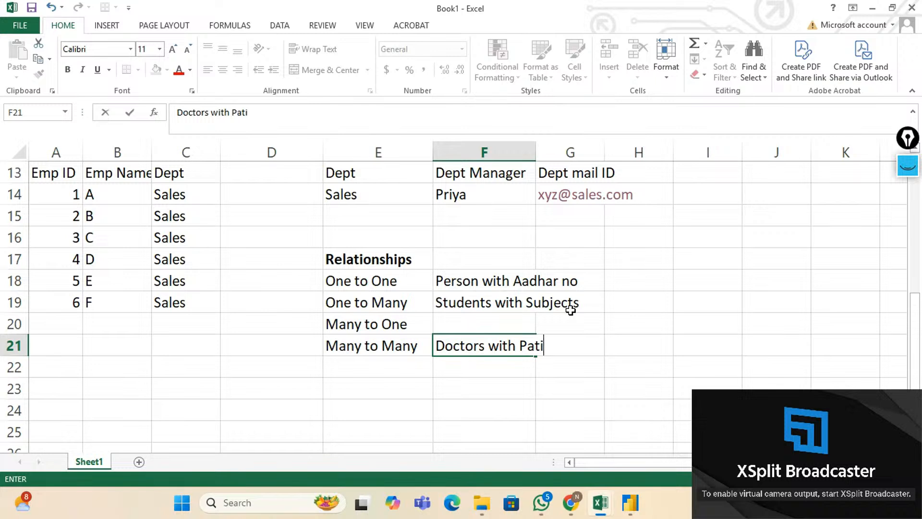
text(ents)
key(Return)
key(Up)
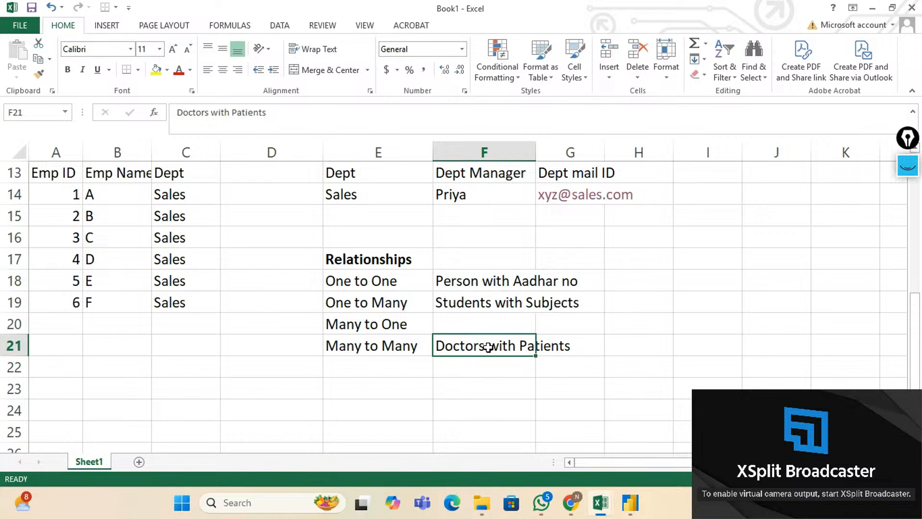
click(364, 287)
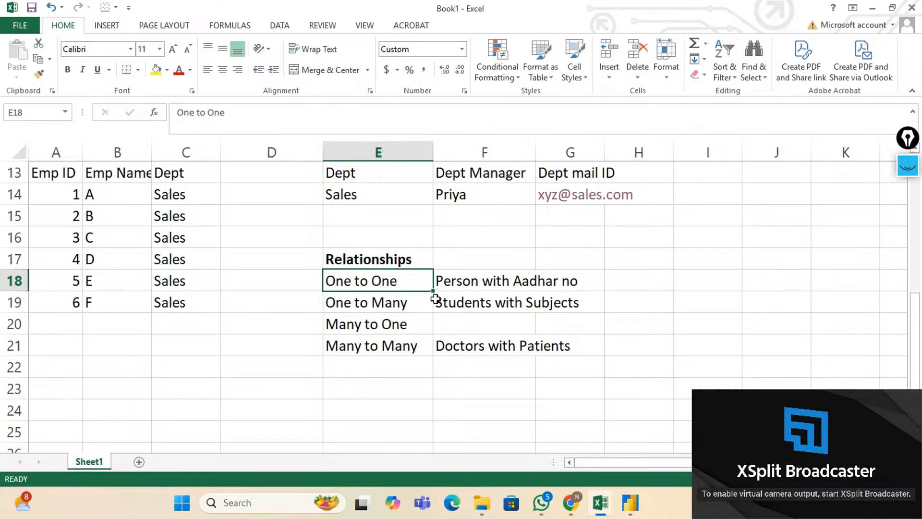
scroll(435, 298, up, 4)
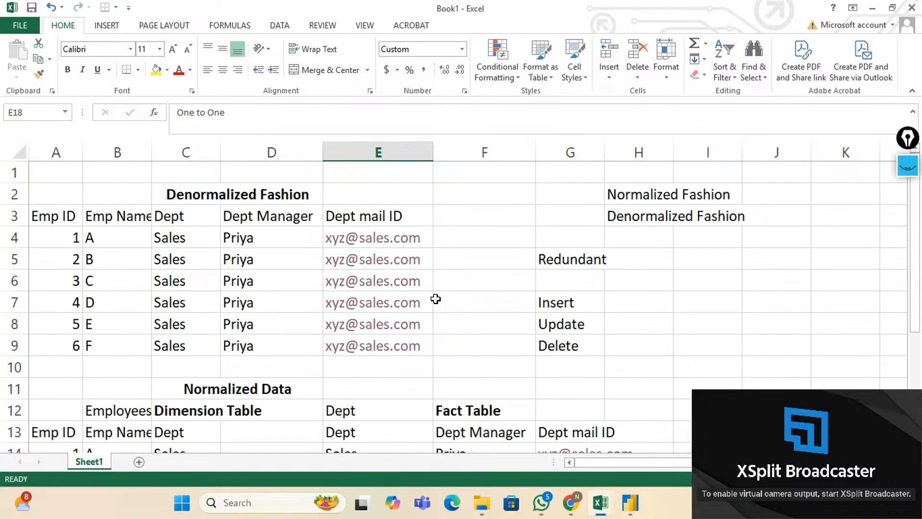
scroll(435, 299, down, 3)
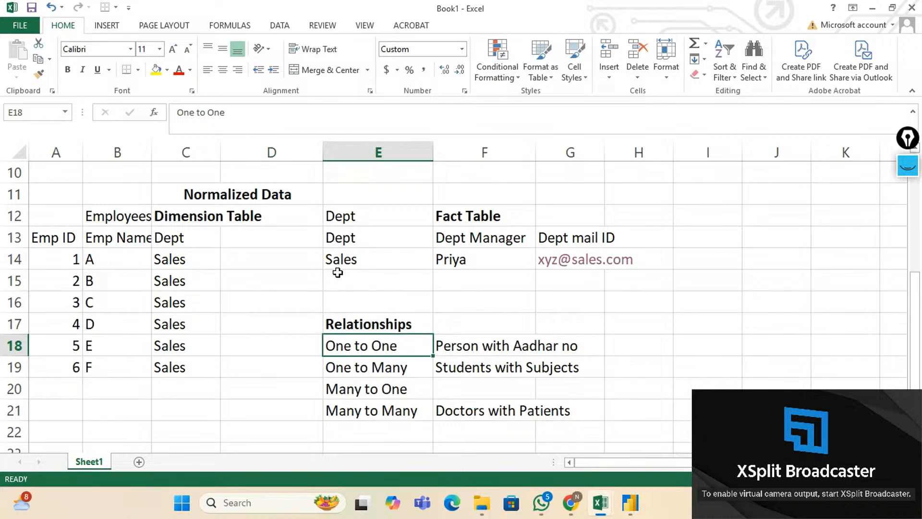
scroll(338, 273, up, 3)
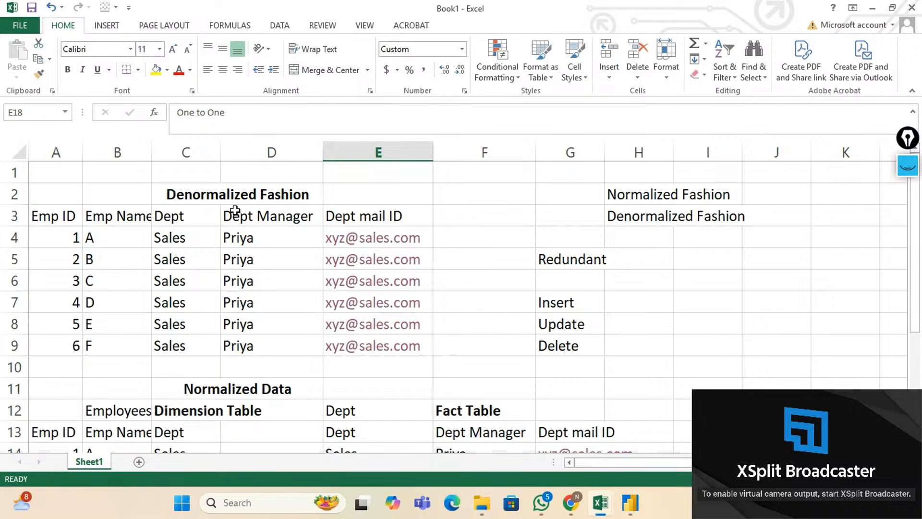
click(198, 200)
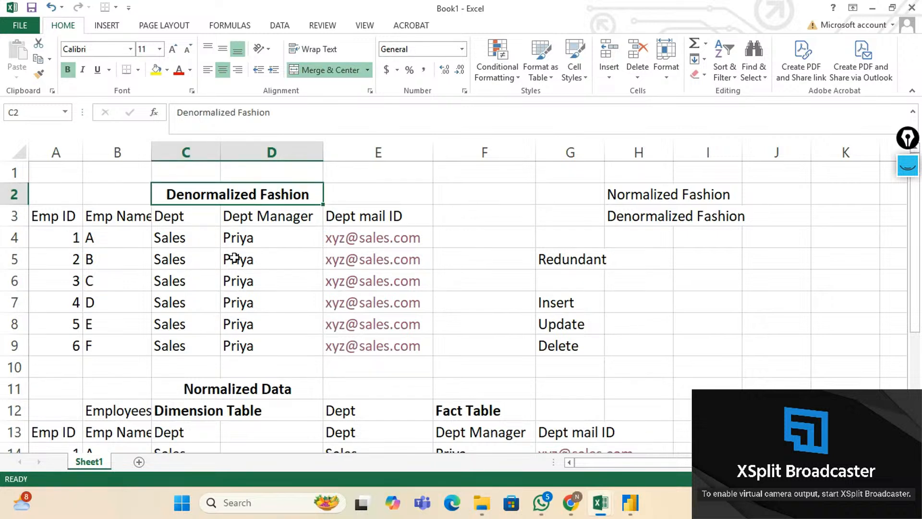
click(258, 390)
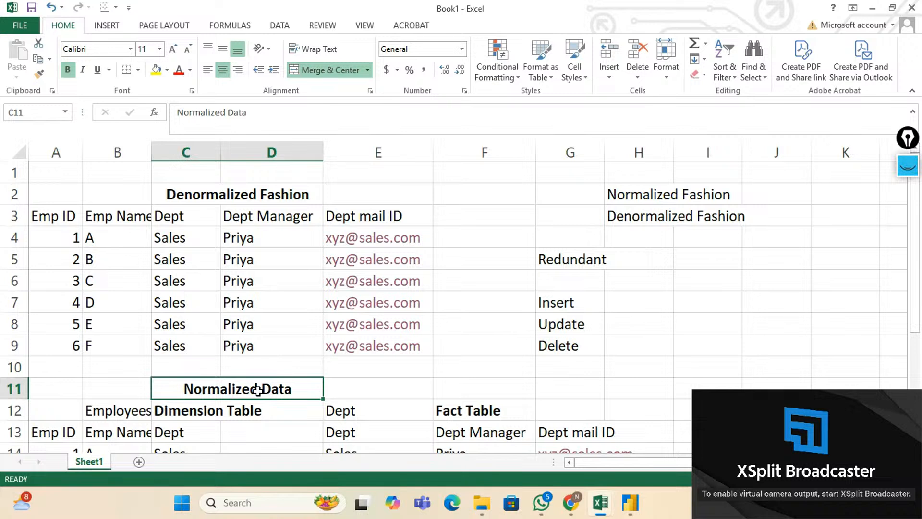
scroll(260, 361, down, 2)
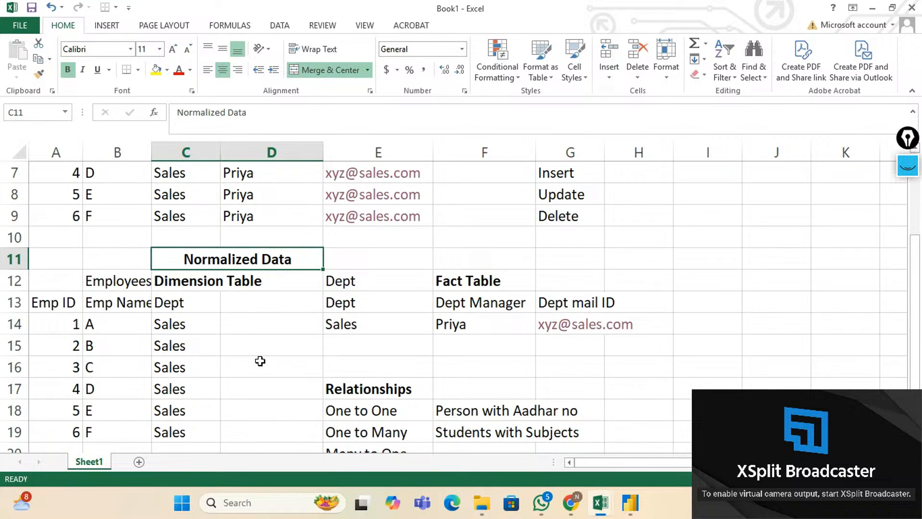
click(498, 293)
click(213, 282)
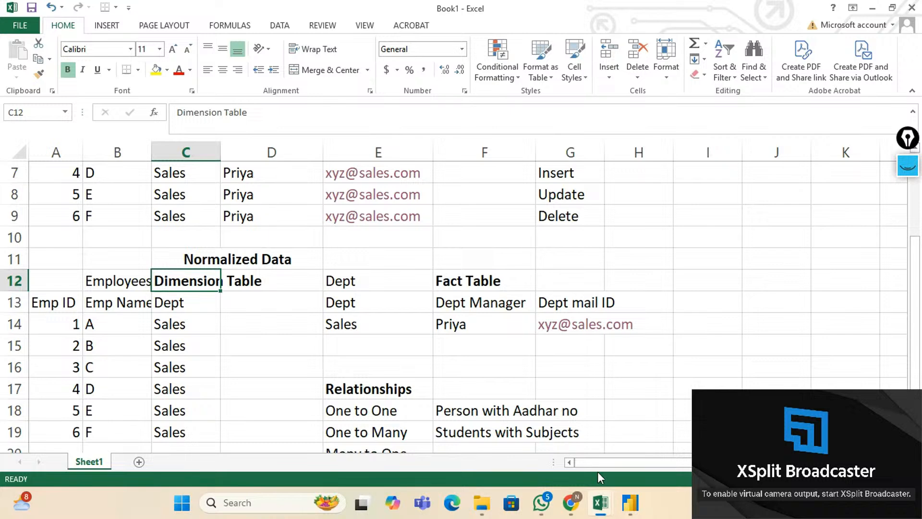
mouse_move(604, 502)
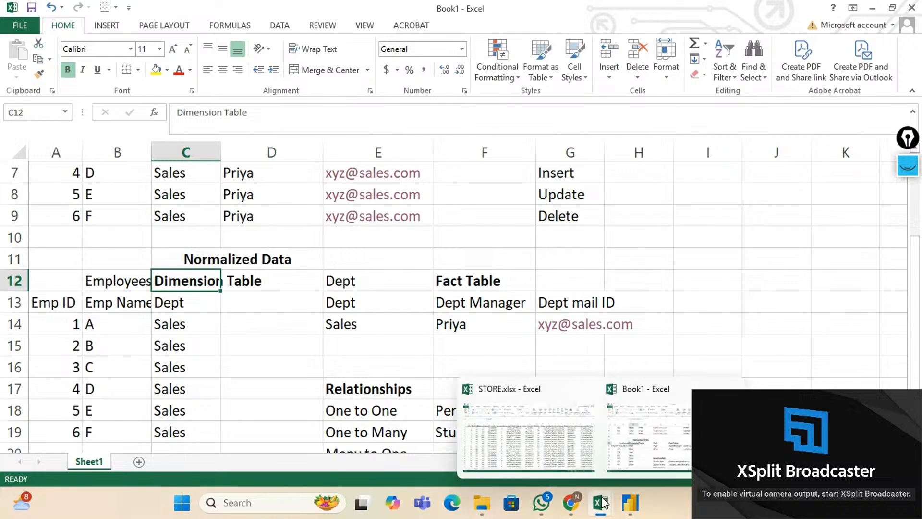
click(525, 439)
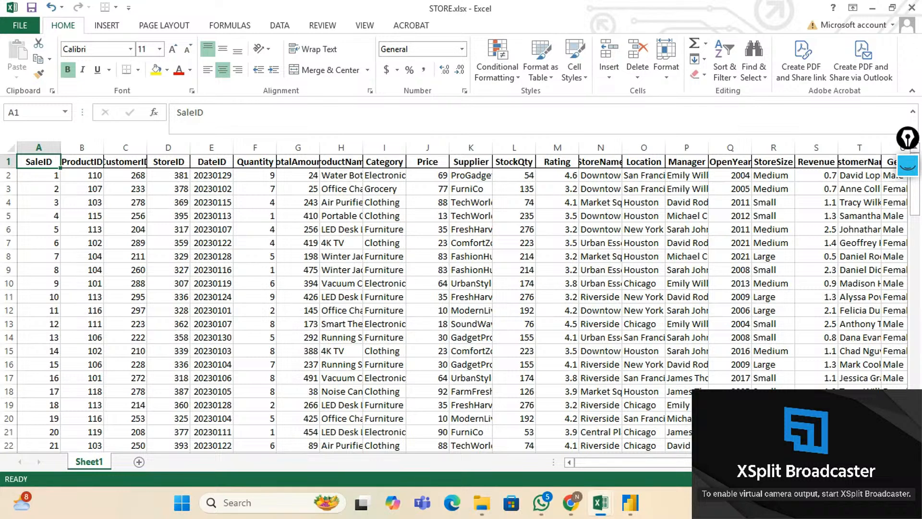
scroll(461, 298, right, 5)
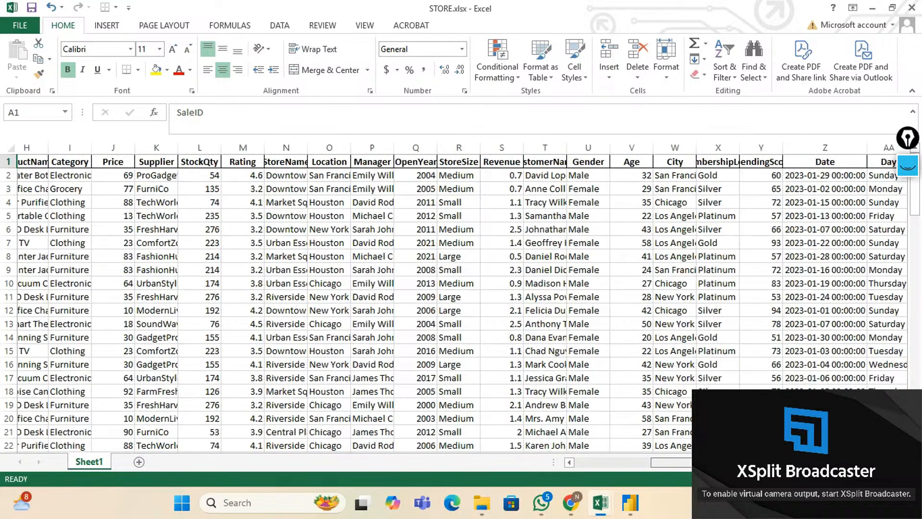
scroll(461, 297, right, 3)
scroll(461, 298, left, 6)
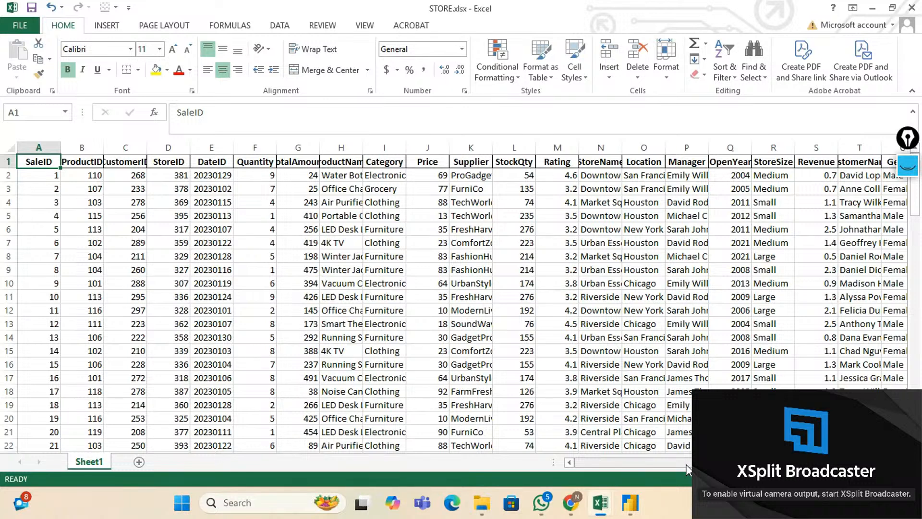
mouse_move(602, 508)
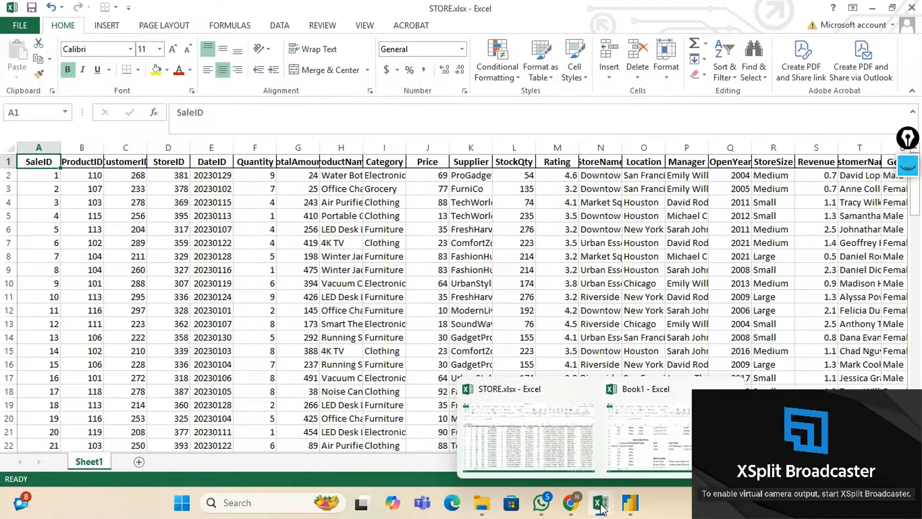
click(601, 435)
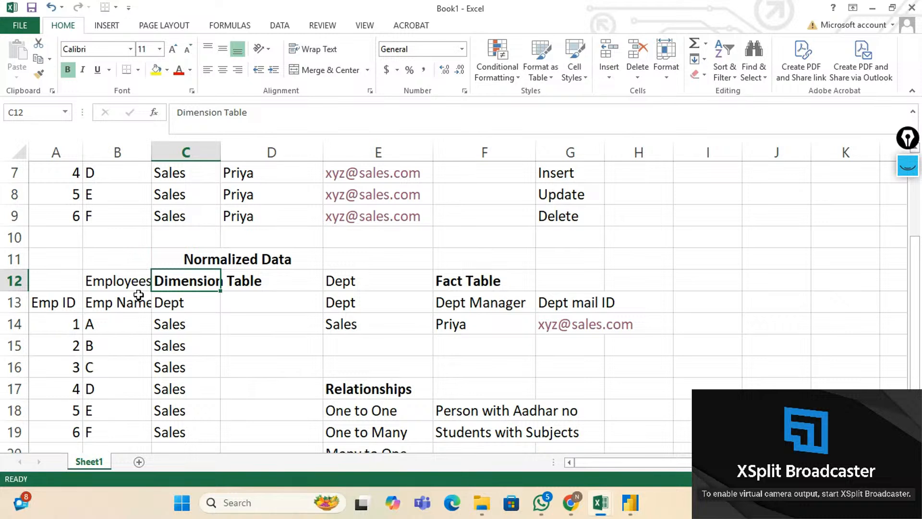
Point out the Fact Table and Dimension Table headings, then bring up the STORE.xlsx workbook.
click(462, 281)
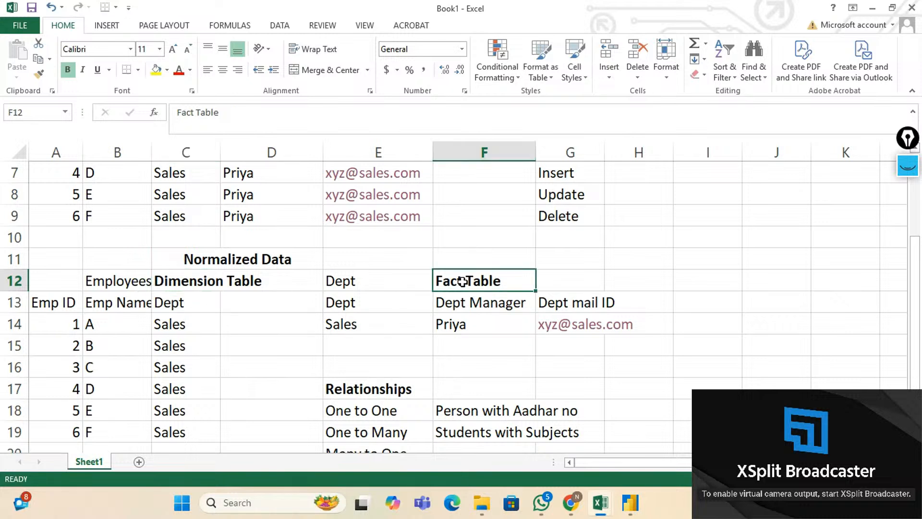
click(168, 283)
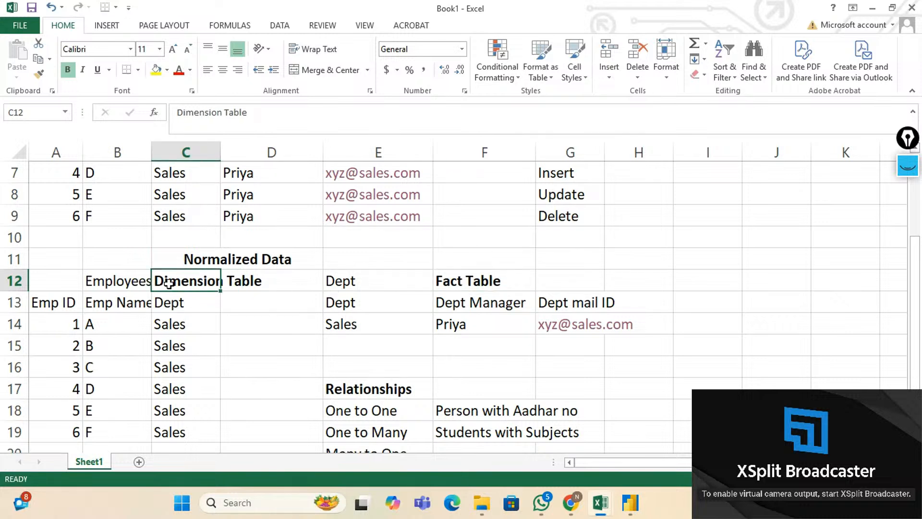
mouse_move(603, 508)
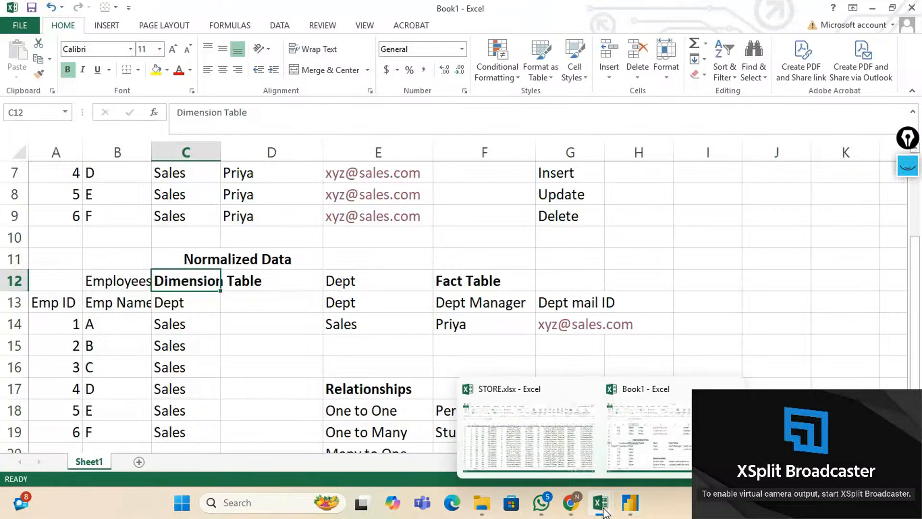
click(548, 456)
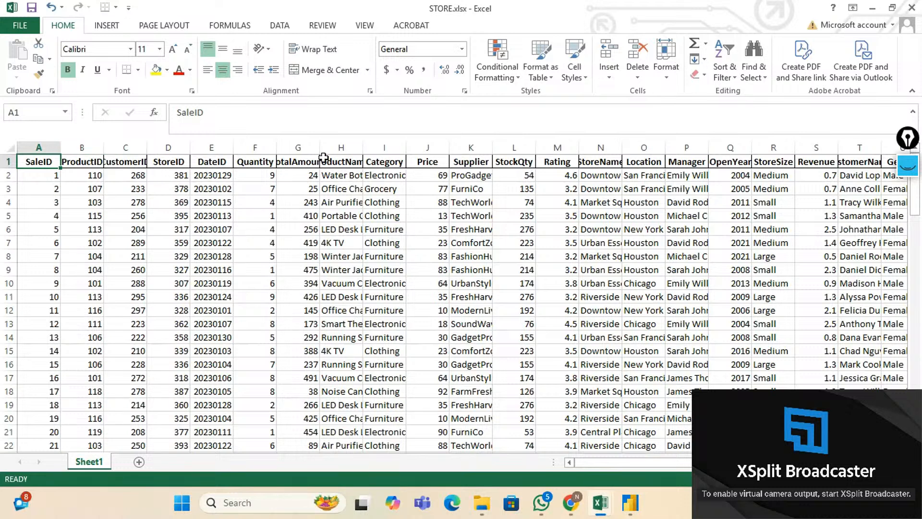
click(340, 148)
drag(339, 148, 341, 149)
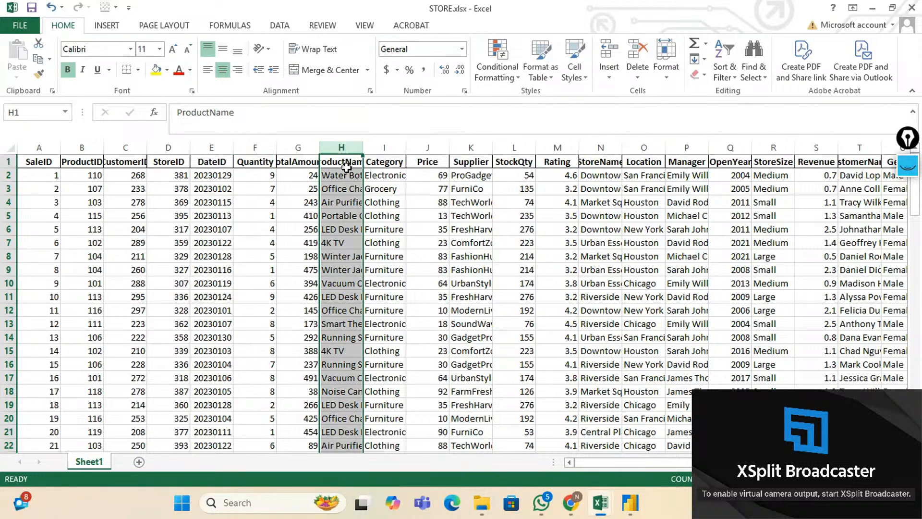
click(89, 141)
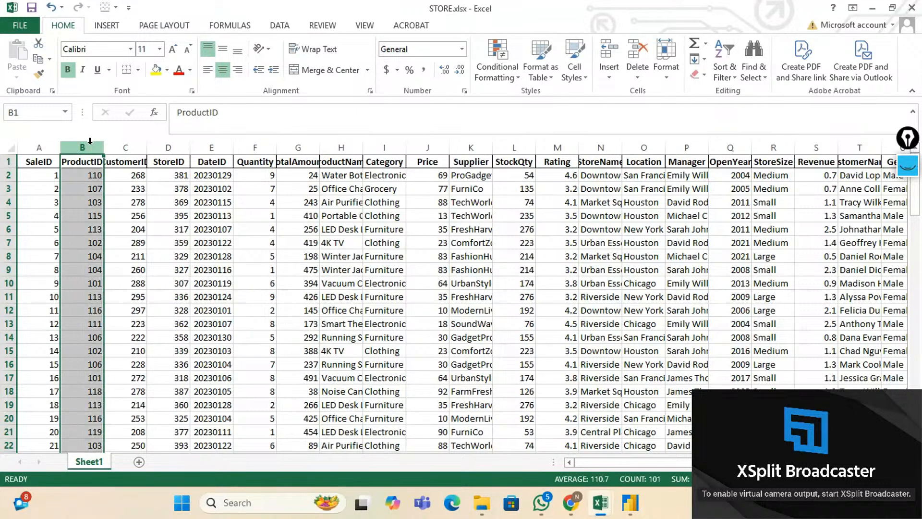
click(126, 146)
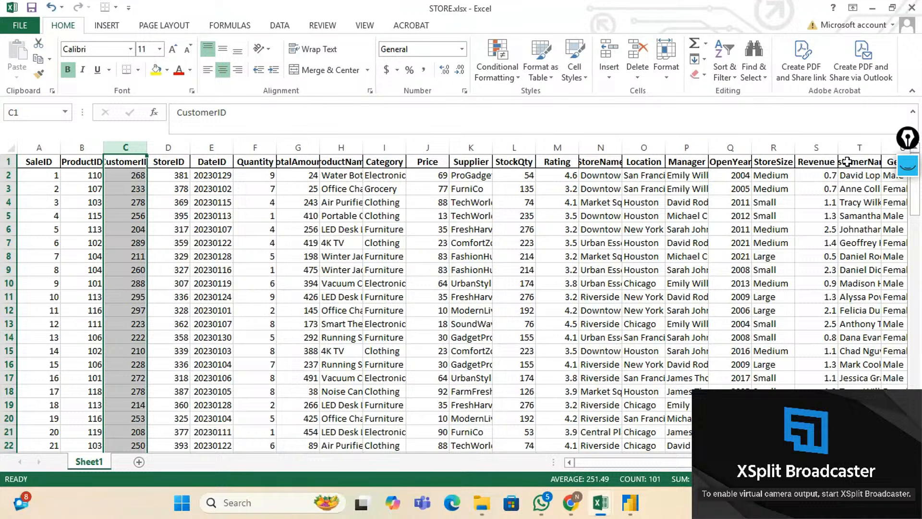
click(846, 162)
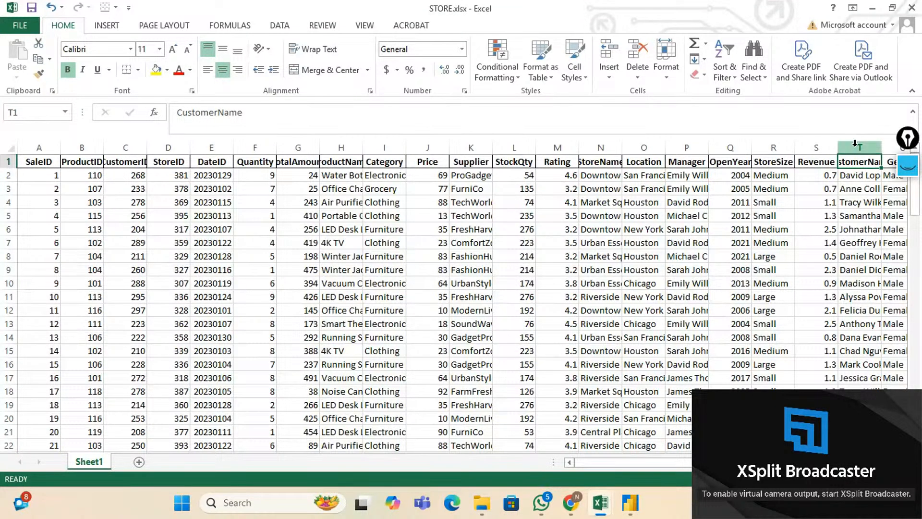
click(855, 147)
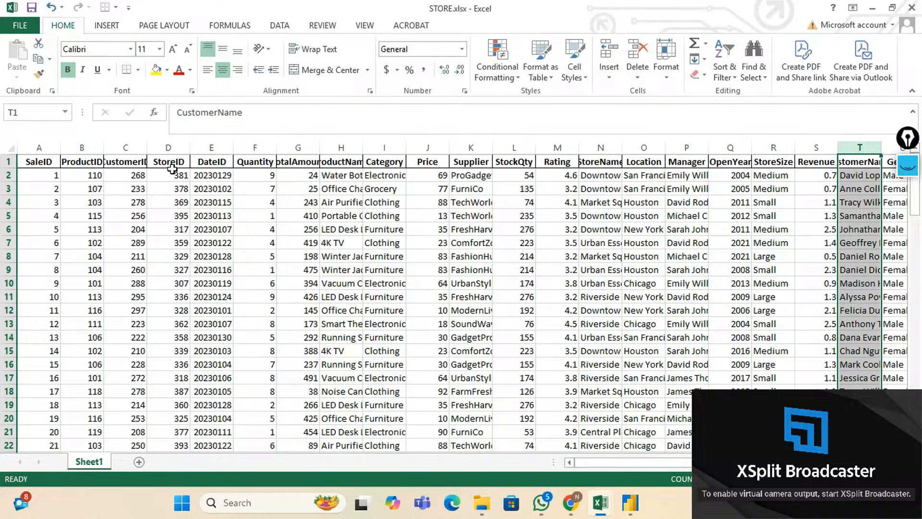
click(168, 147)
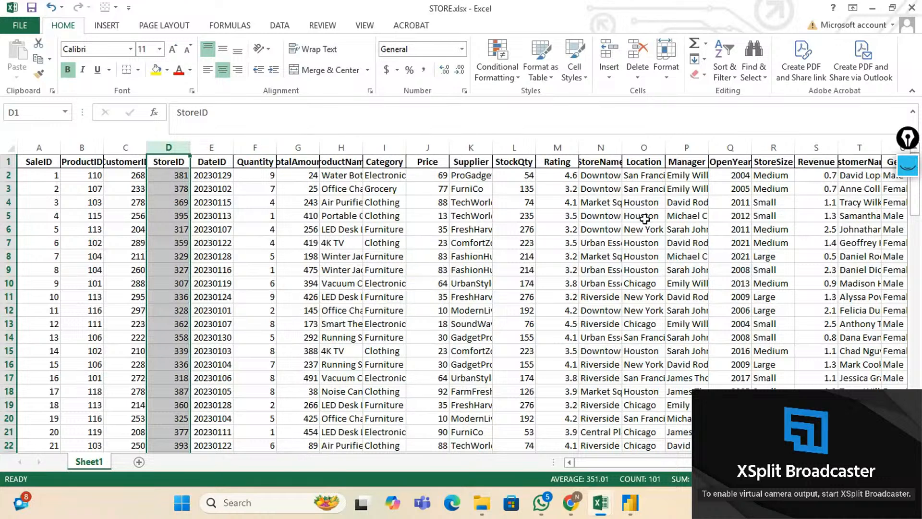
click(605, 164)
click(605, 189)
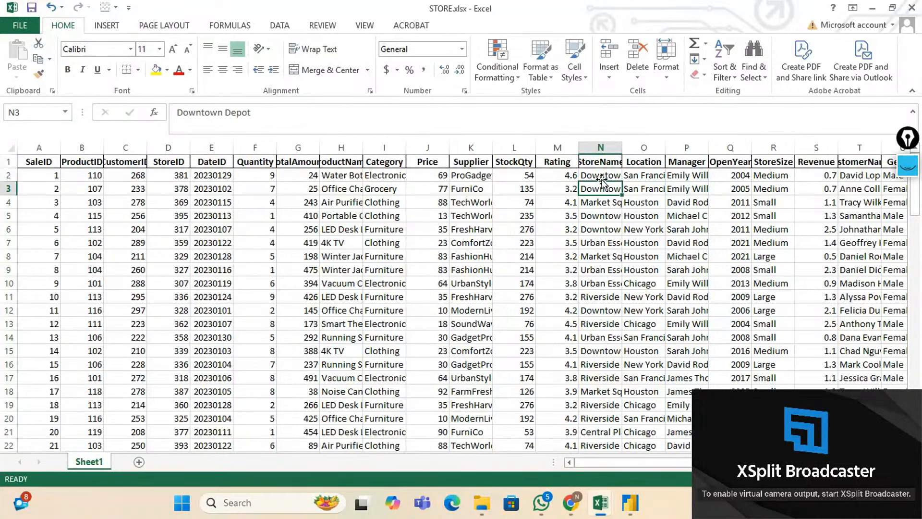
click(602, 179)
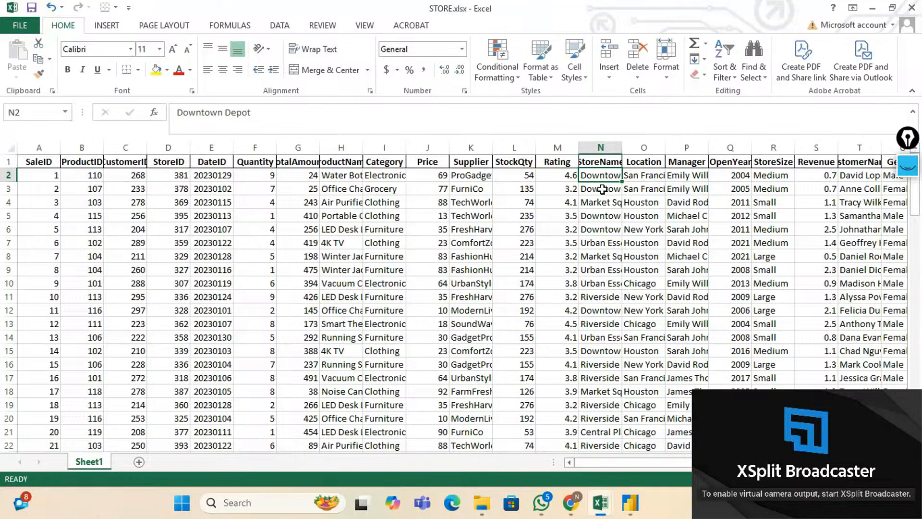
click(602, 189)
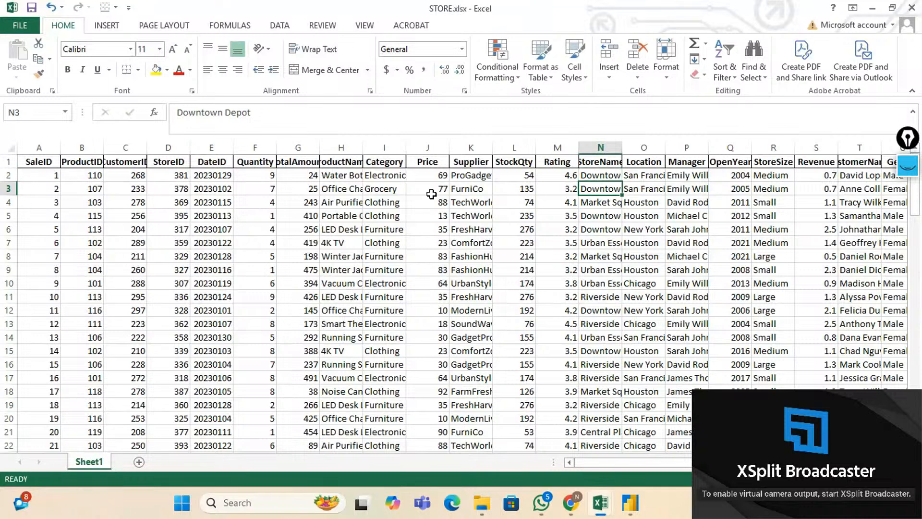
click(224, 166)
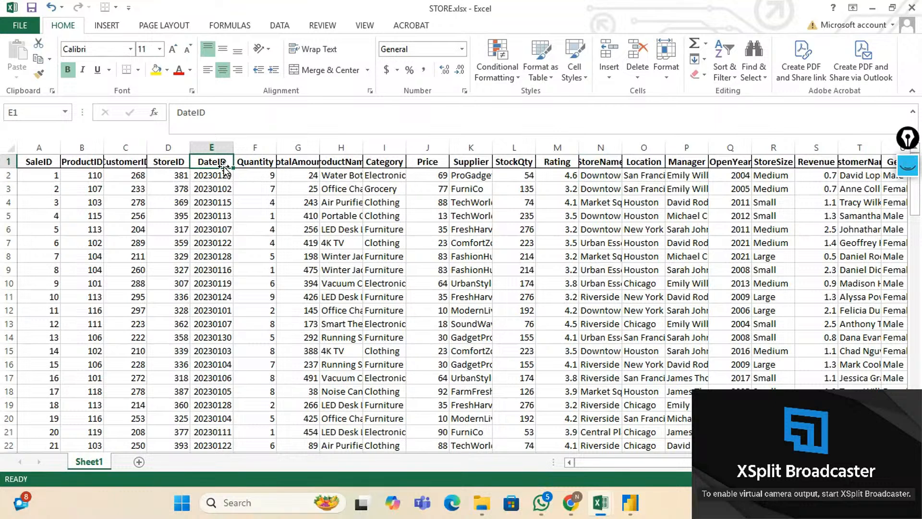
click(221, 176)
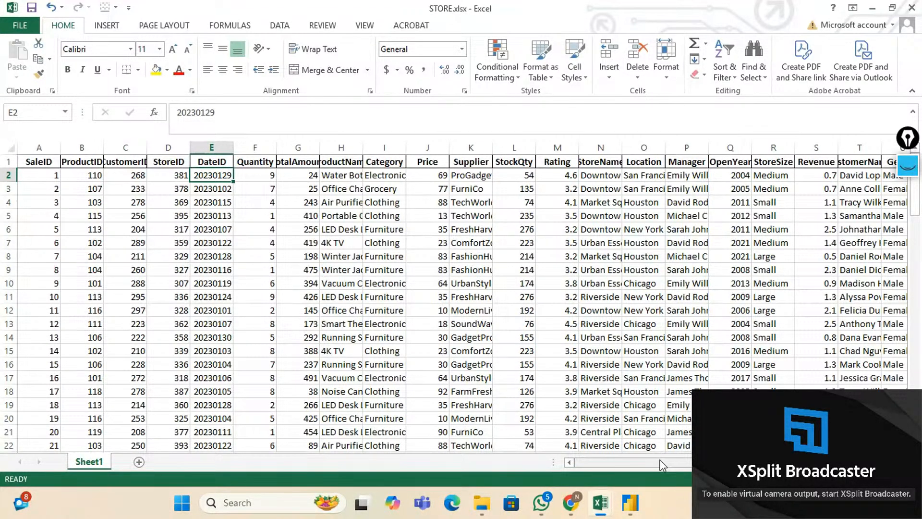
scroll(662, 465, right, 6)
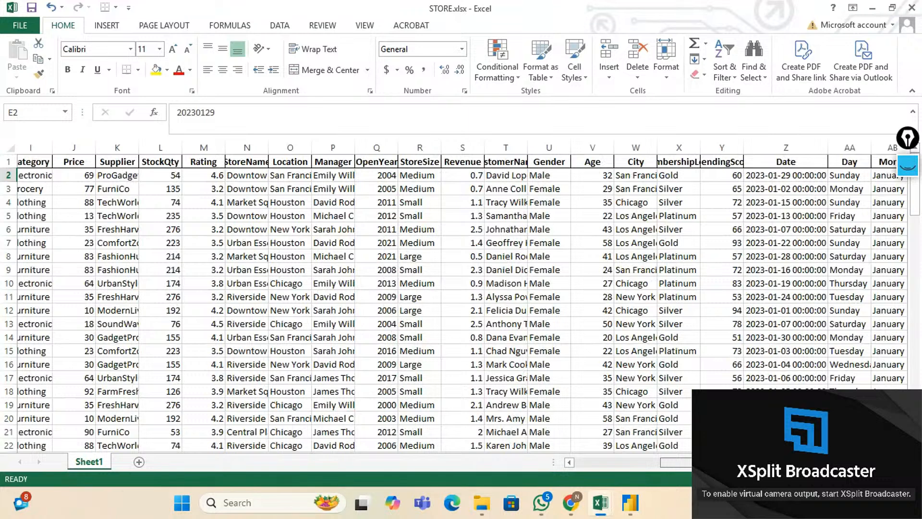
click(786, 148)
scroll(675, 462, right, 3)
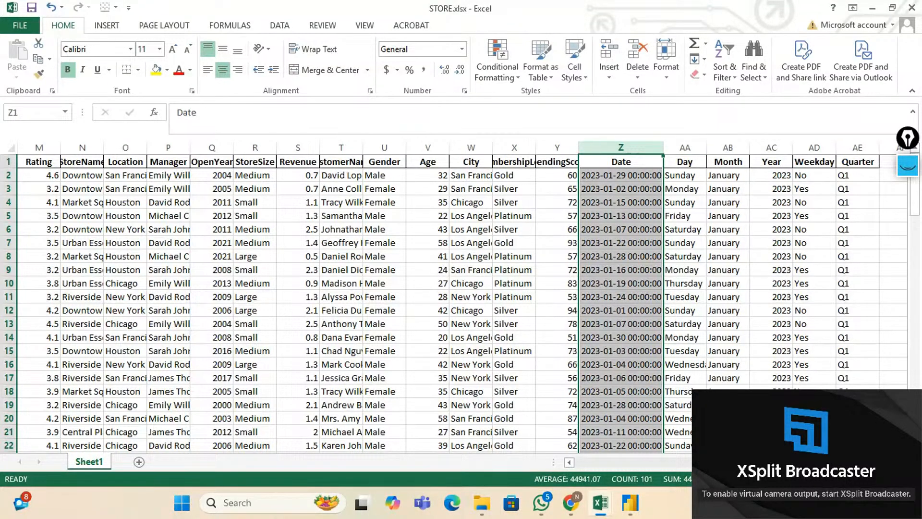
scroll(460, 298, left, 10)
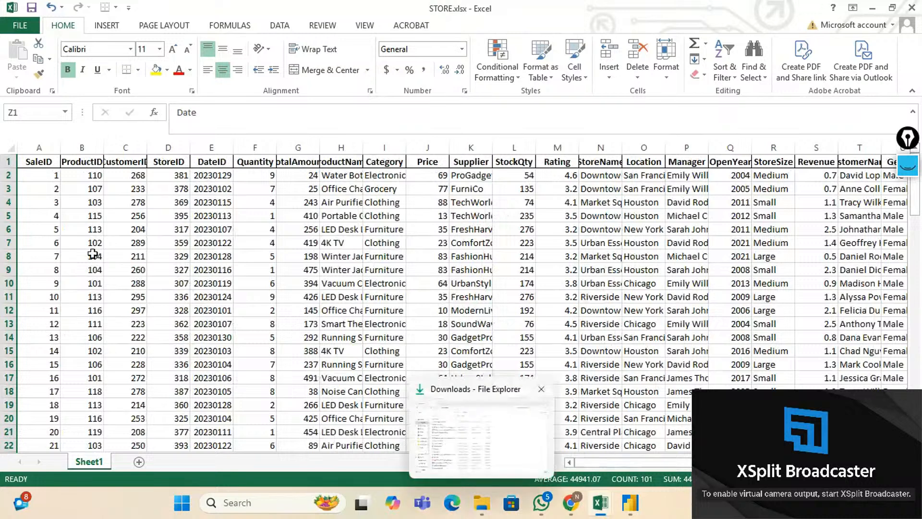
click(96, 242)
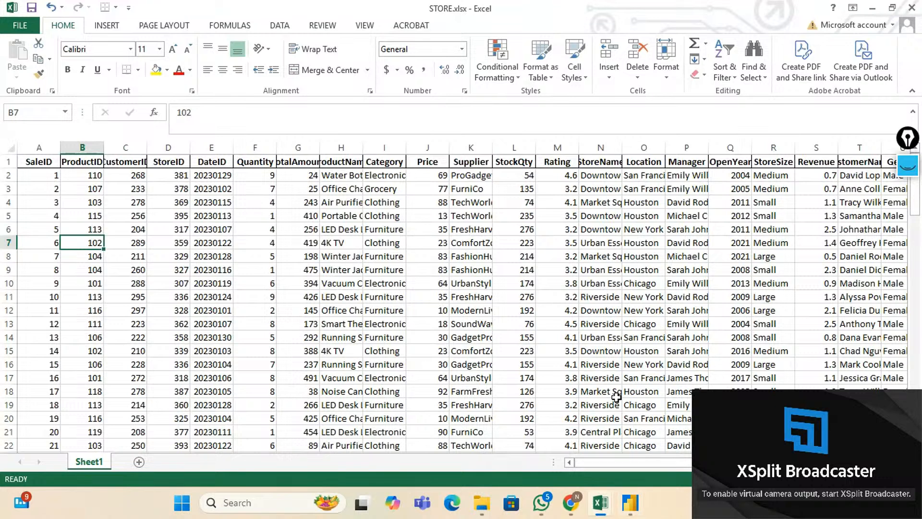
In Power BI Report view, import the Excel workbook STORE.xlsx from the 3. DATA MODELING folder.
click(630, 502)
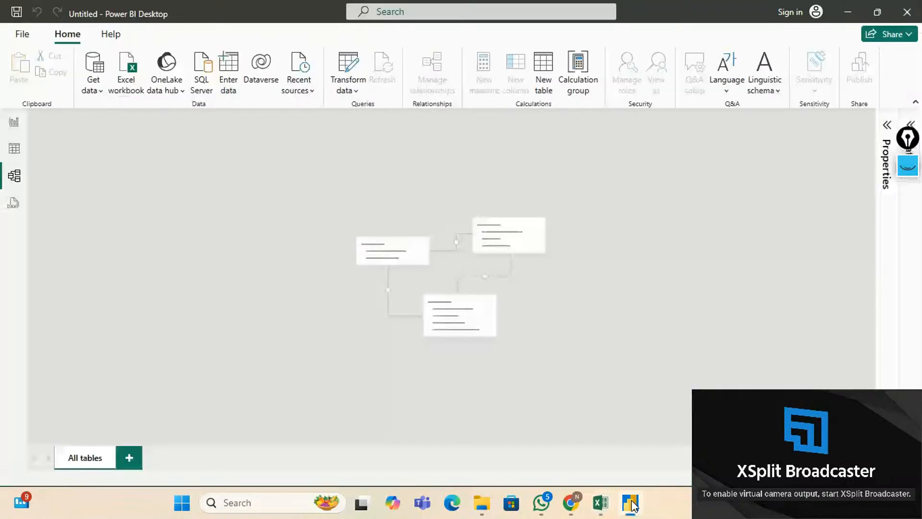
click(14, 123)
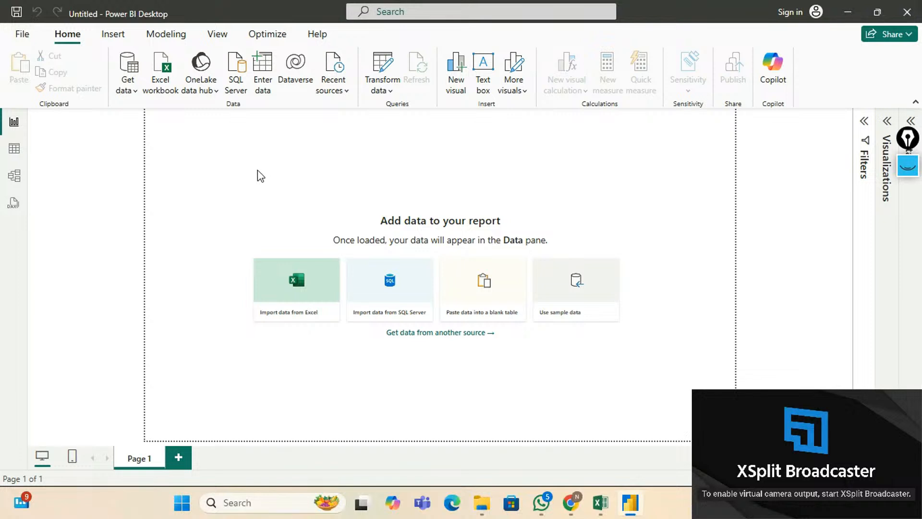
click(168, 86)
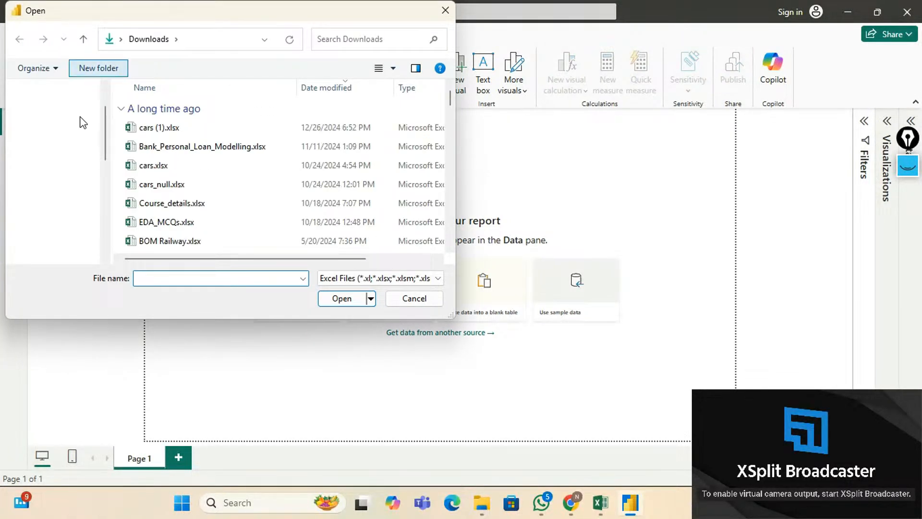
scroll(81, 140, down, 1)
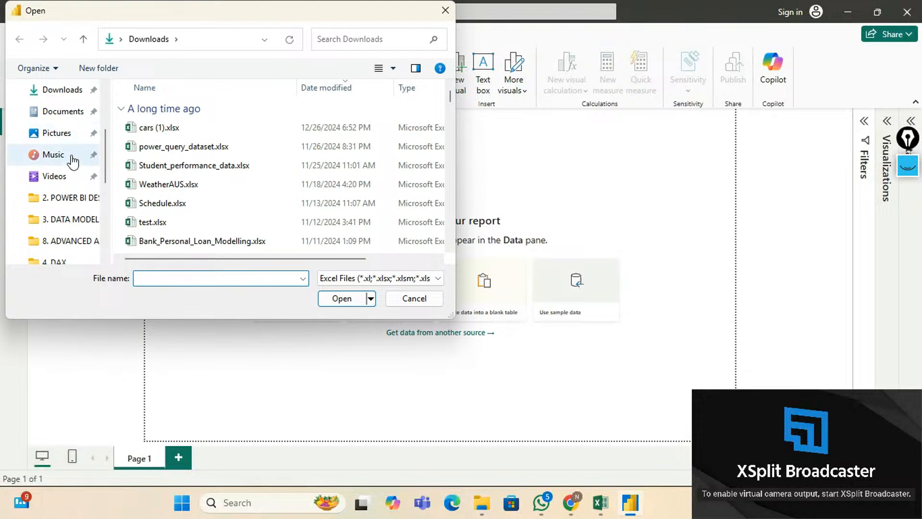
click(69, 221)
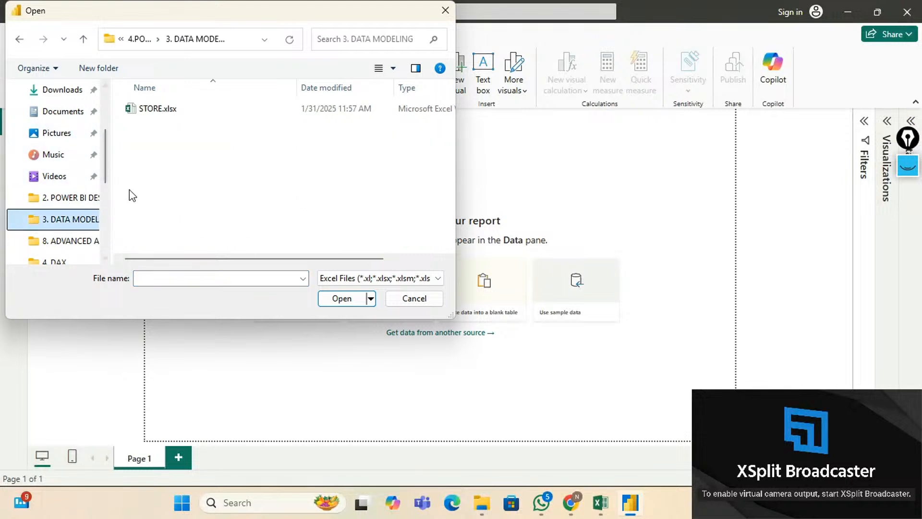
click(156, 111)
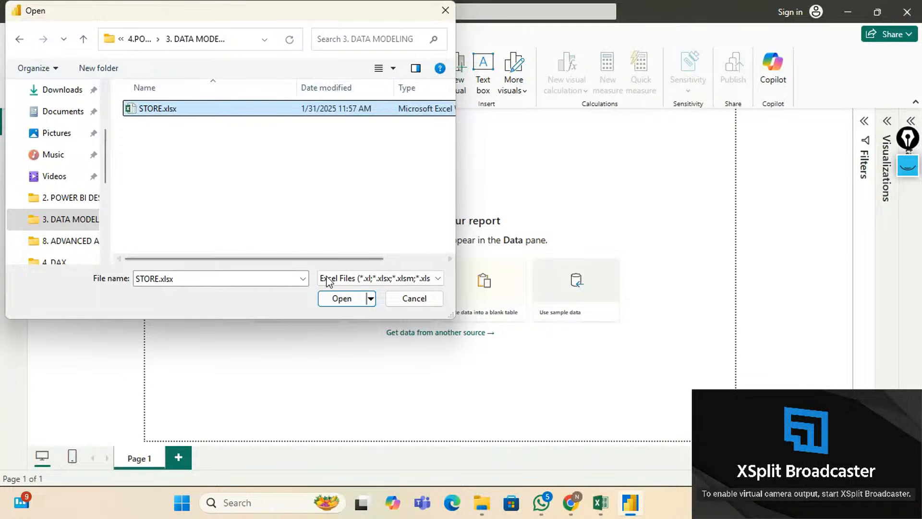
click(342, 298)
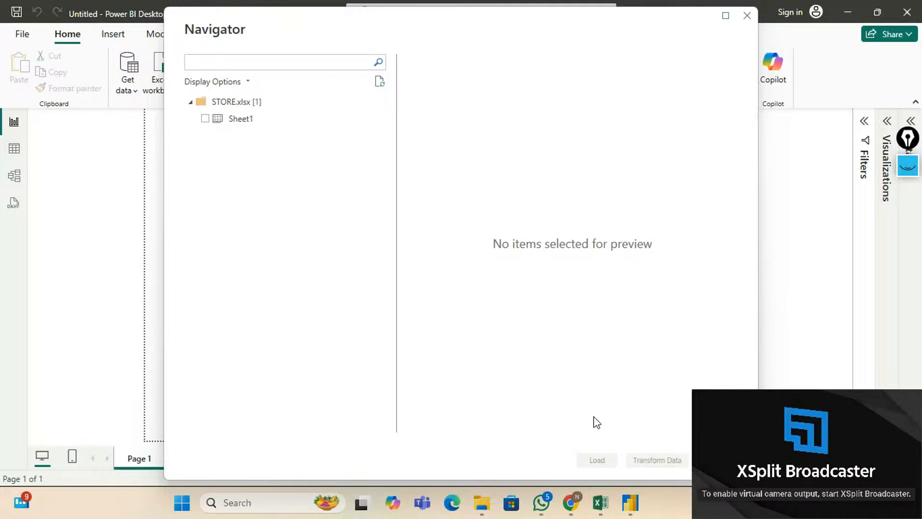
Tick Sheet1 in the Navigator and scroll its sales data preview.
click(205, 119)
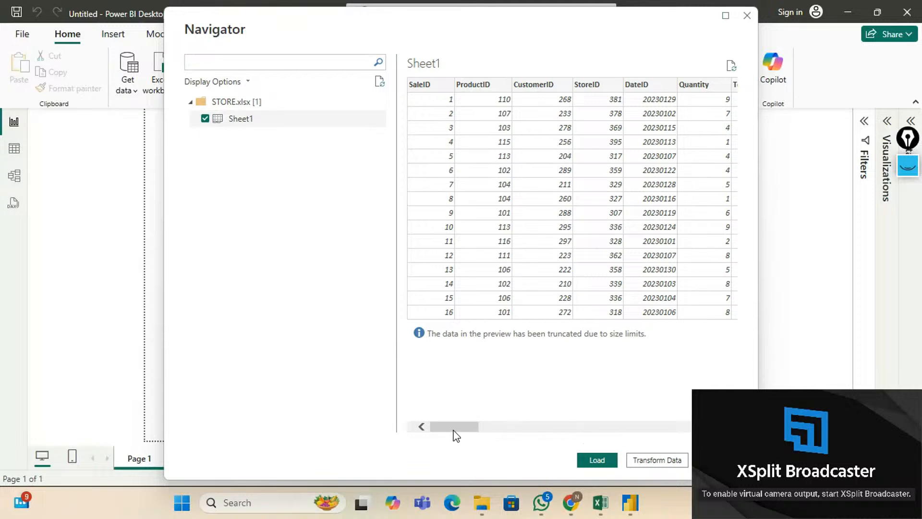
drag(455, 426, 432, 427)
Load Sheet1 into Power Query Editor and scroll across its 31 columns.
click(675, 459)
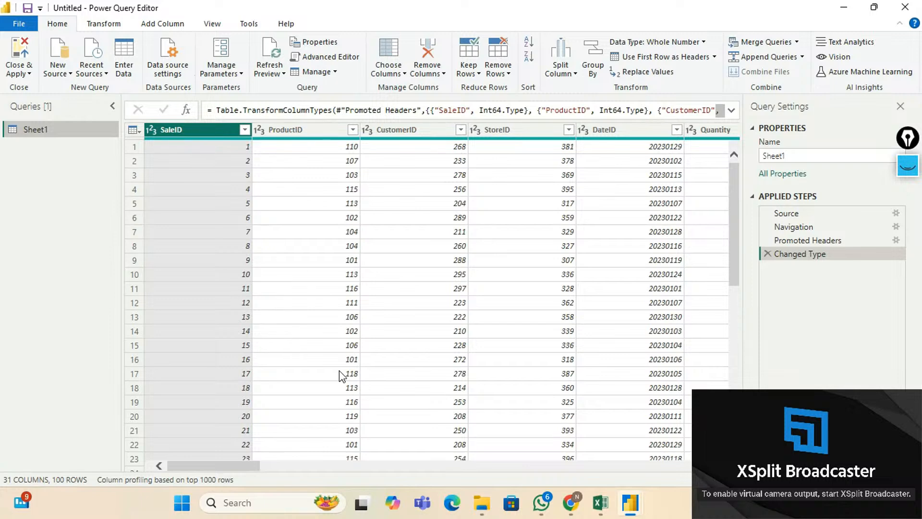
drag(246, 473, 210, 476)
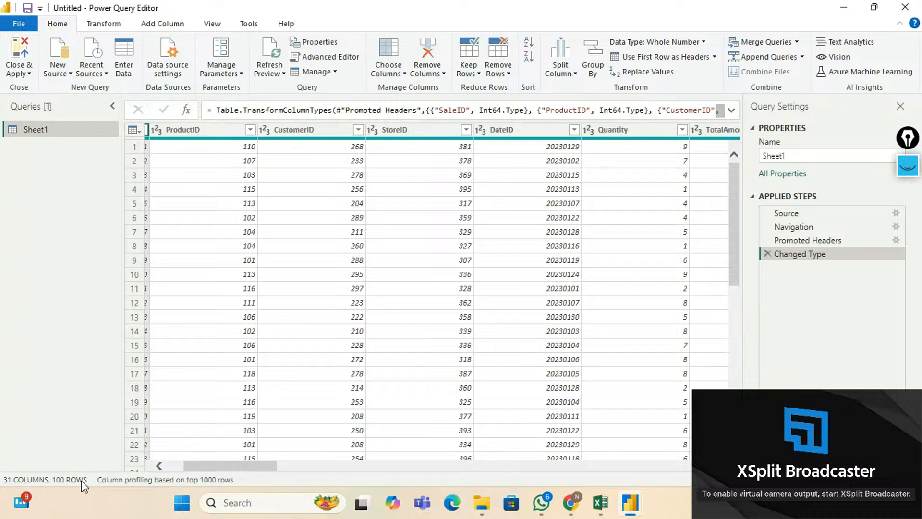
drag(221, 469, 156, 480)
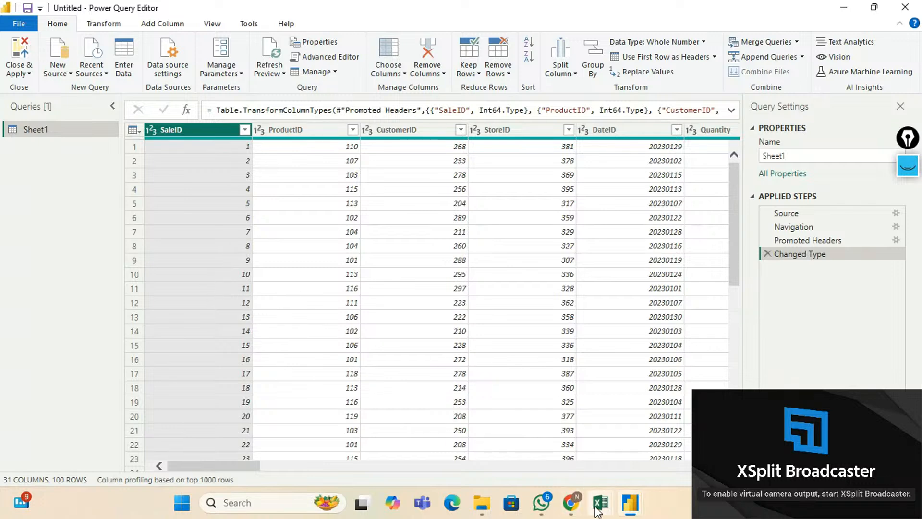
mouse_move(598, 512)
click(608, 461)
scroll(178, 296, up, 2)
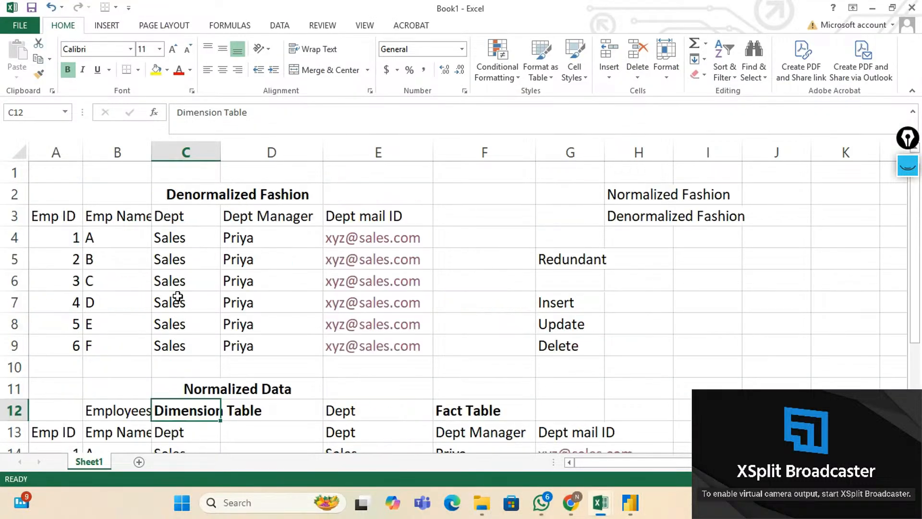
drag(54, 217, 360, 349)
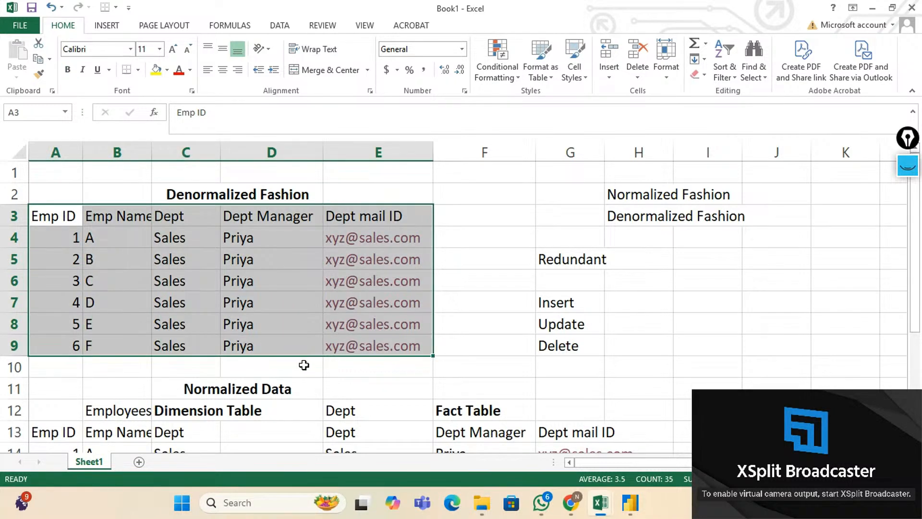
scroll(304, 365, down, 1)
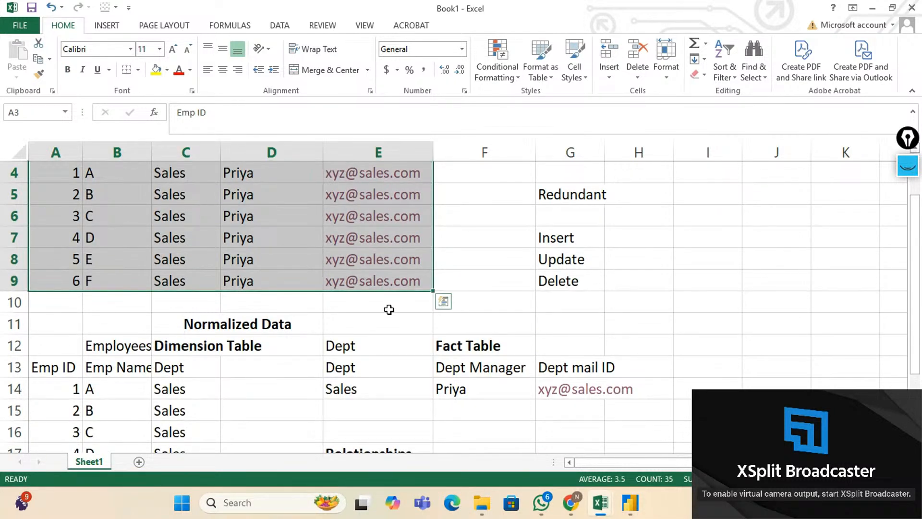
mouse_move(633, 508)
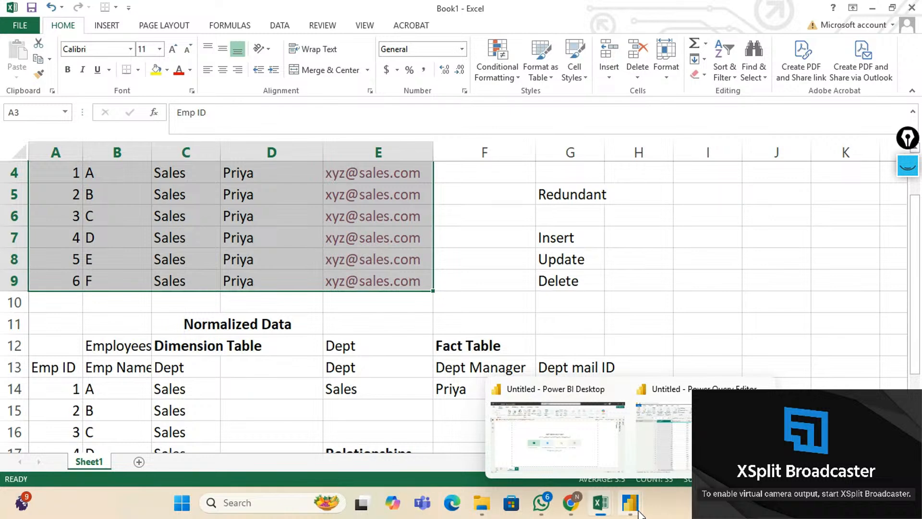
click(667, 445)
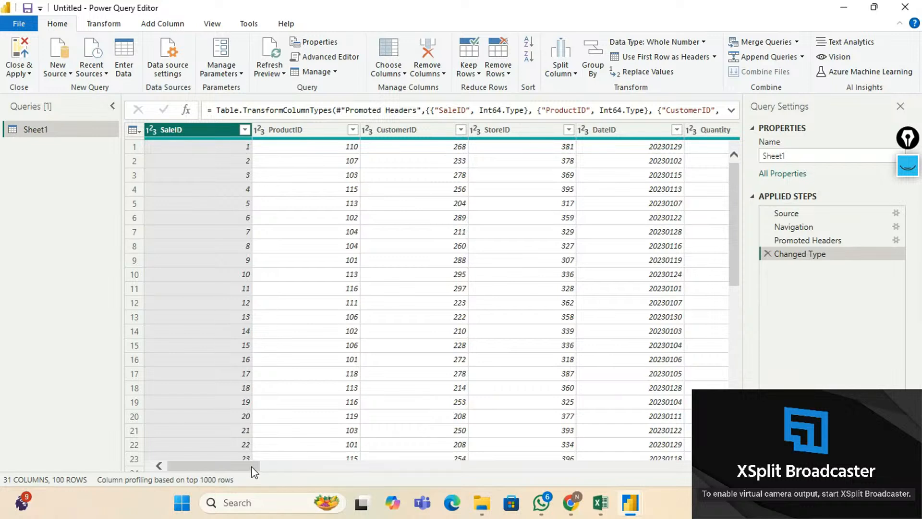
drag(254, 472, 265, 472)
click(230, 130)
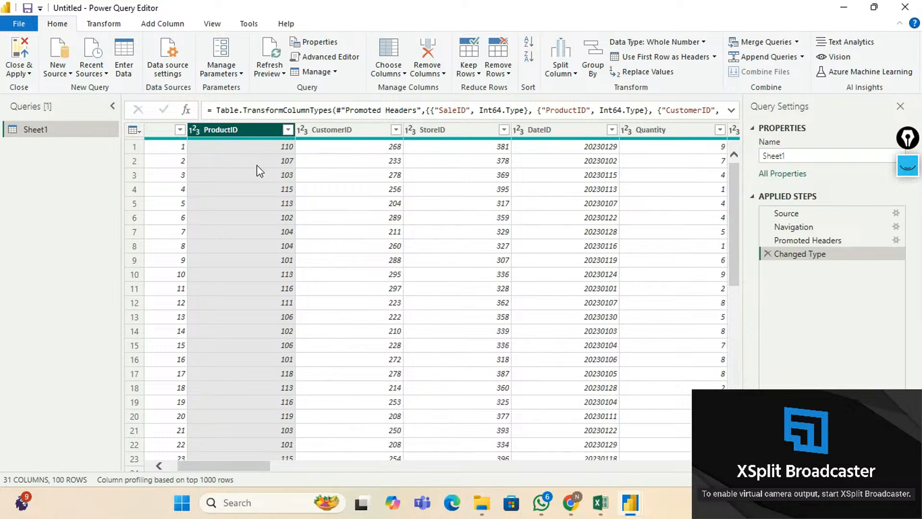
click(344, 130)
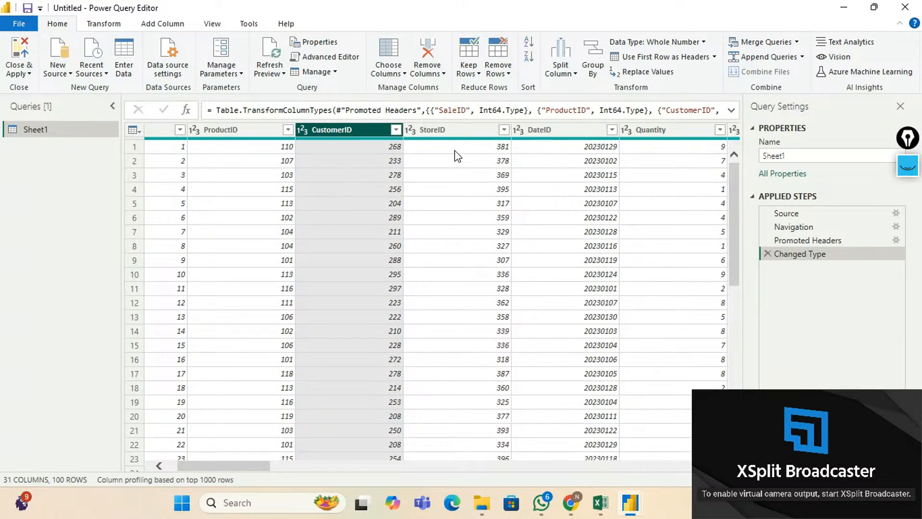
click(444, 125)
click(549, 129)
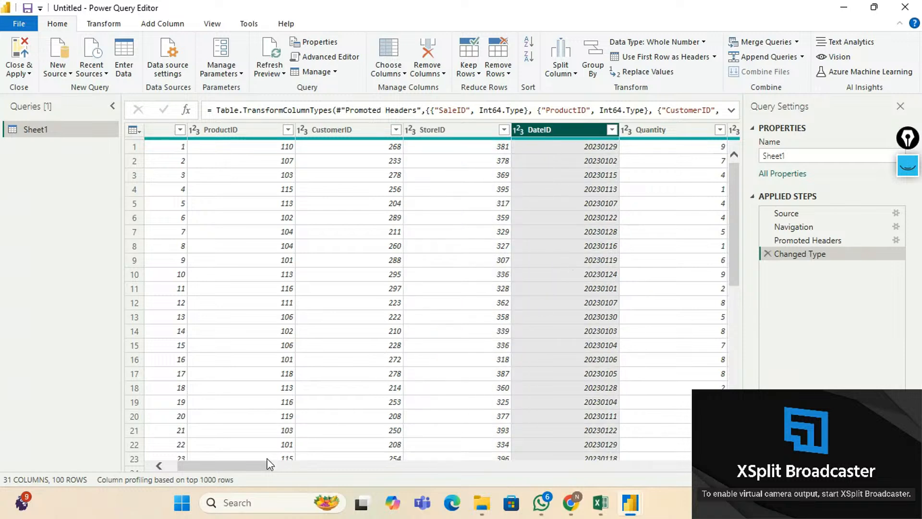
drag(251, 466, 299, 471)
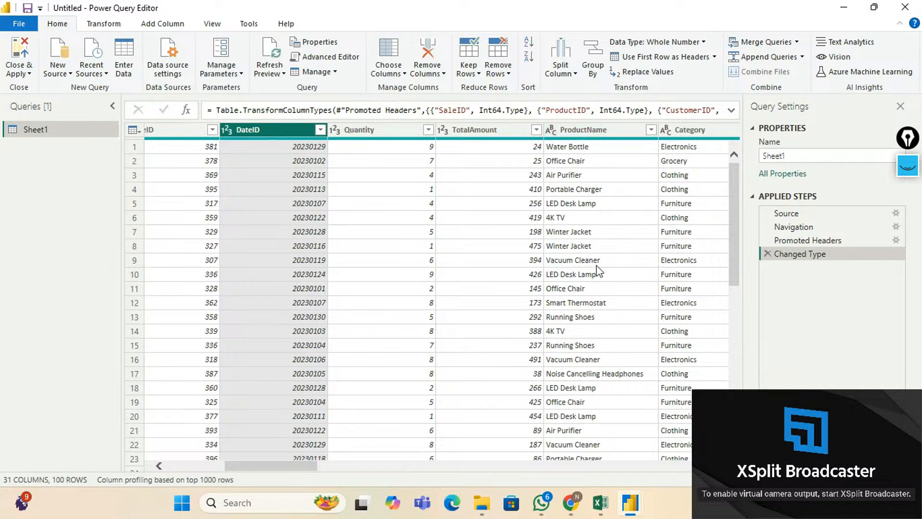
scroll(609, 393, down, 6)
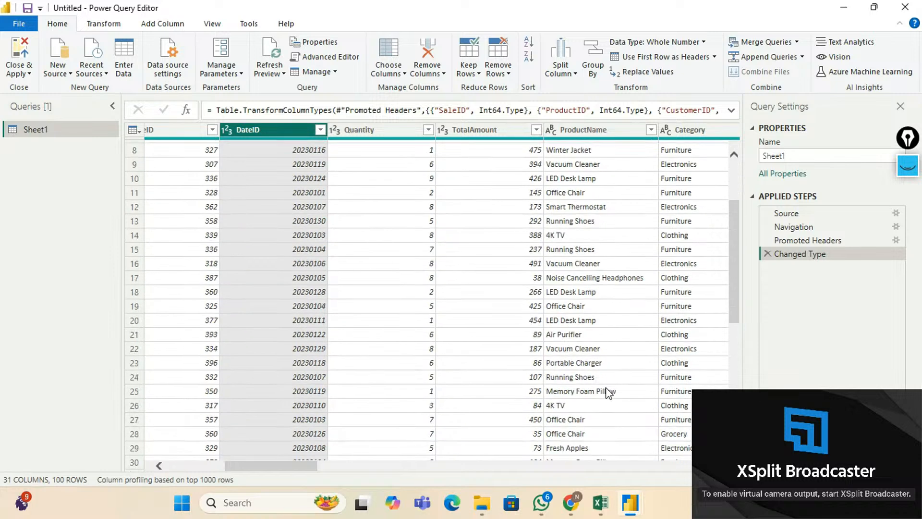
scroll(609, 393, down, 1)
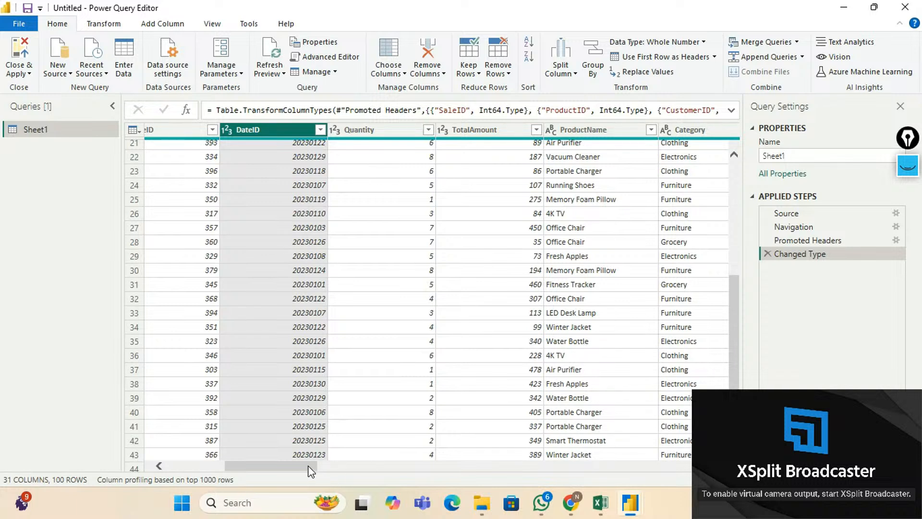
drag(310, 471, 252, 471)
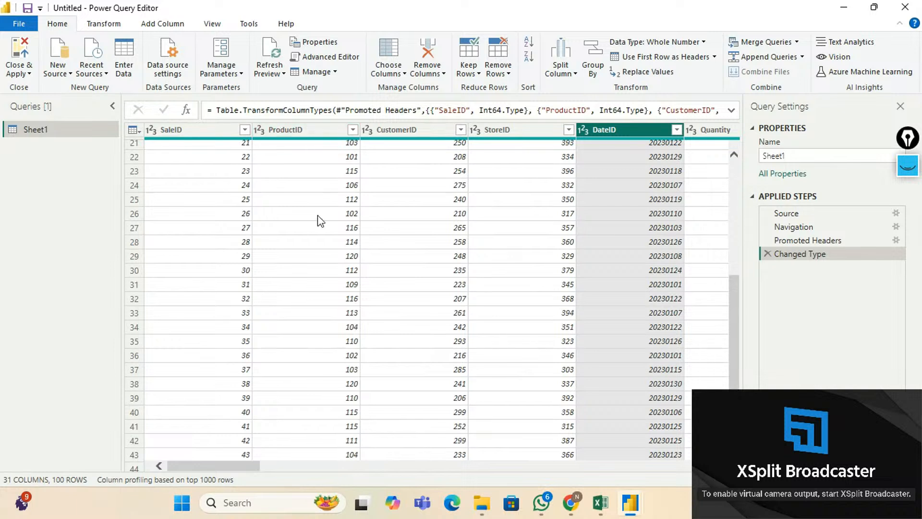
scroll(321, 218, up, 7)
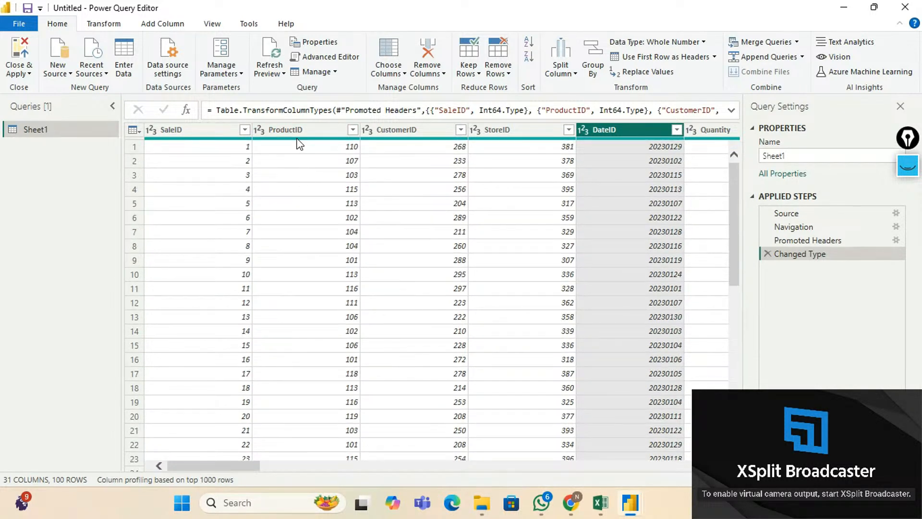
mouse_move(300, 143)
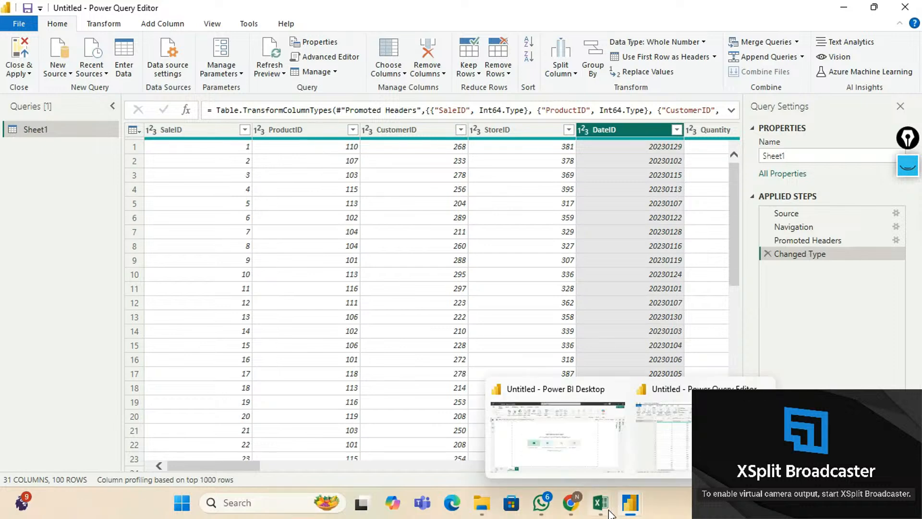
mouse_move(606, 499)
click(619, 432)
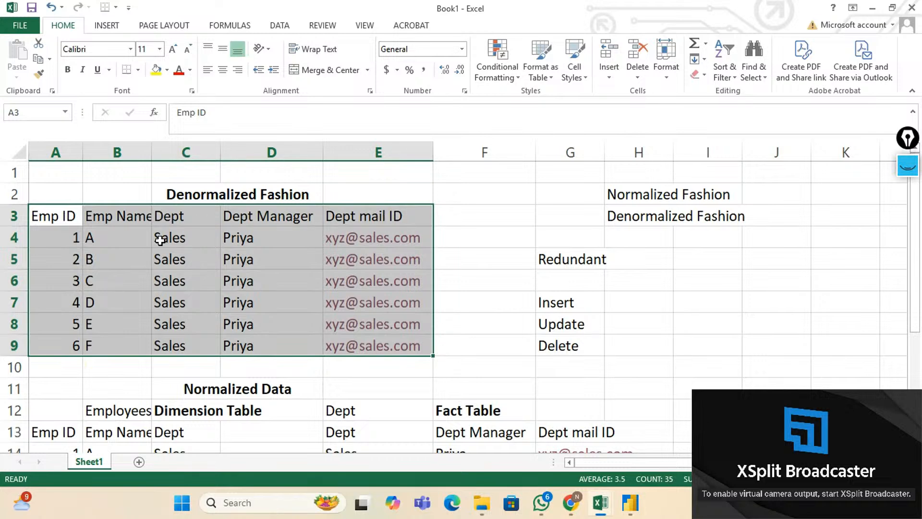
scroll(362, 290, down, 2)
click(343, 281)
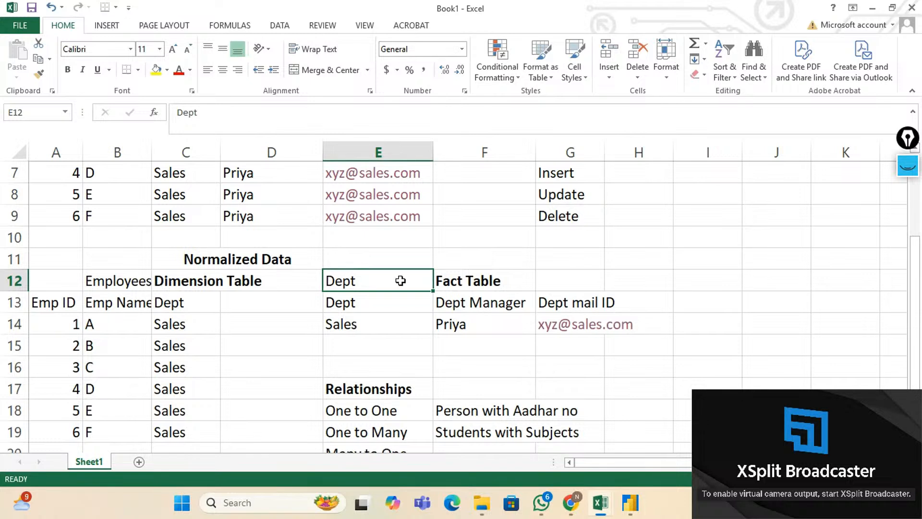
drag(336, 306, 546, 323)
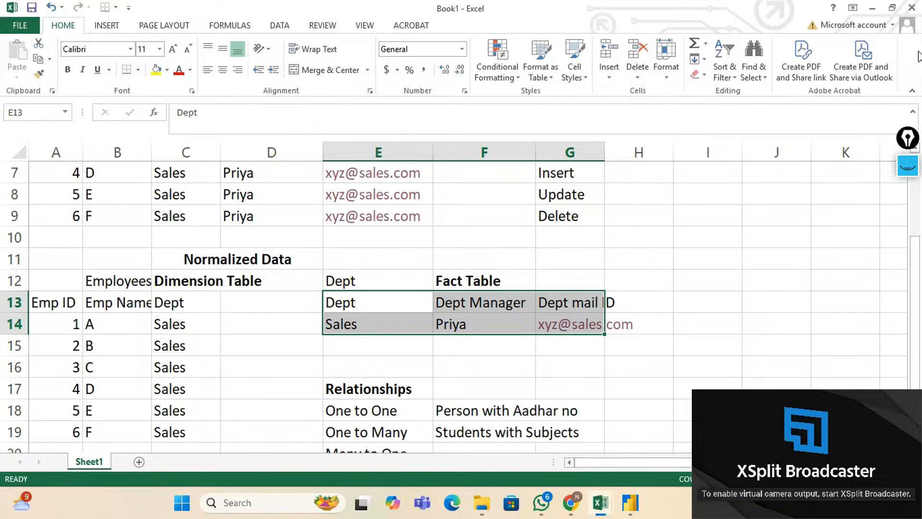
click(872, 7)
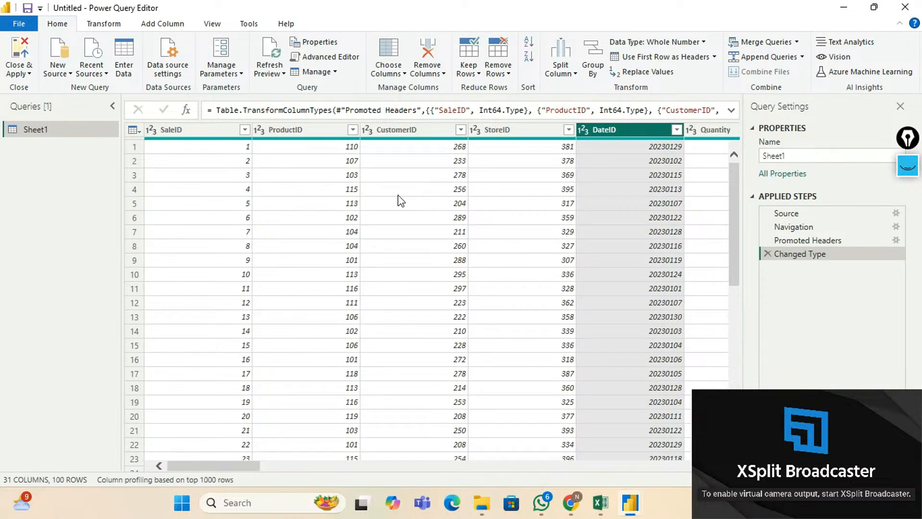
click(299, 134)
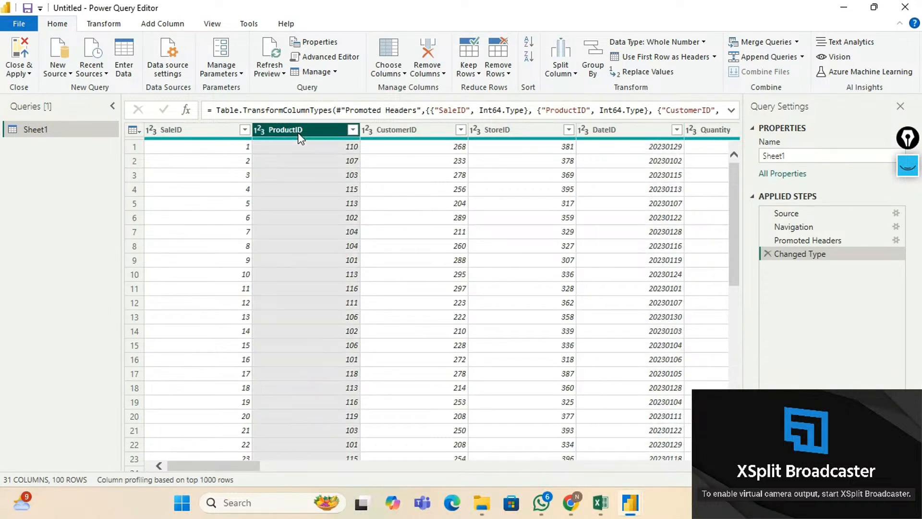
click(409, 129)
click(508, 135)
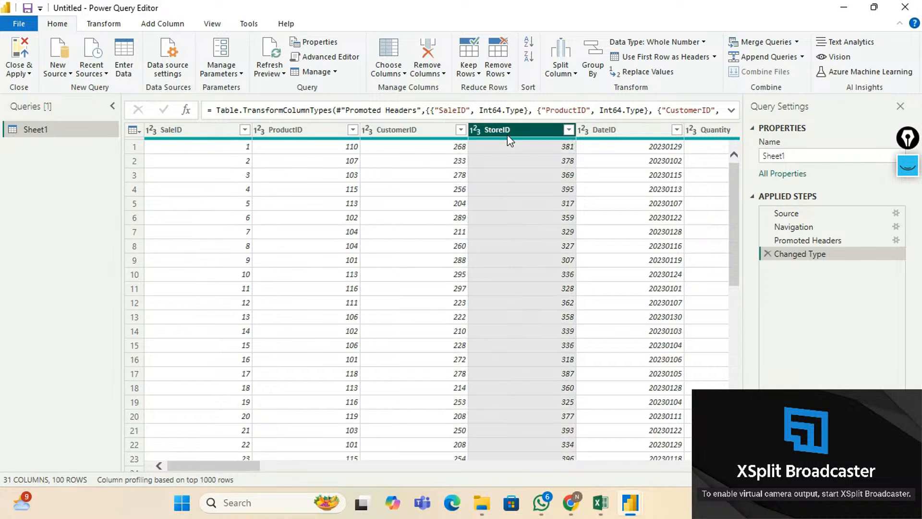
click(604, 137)
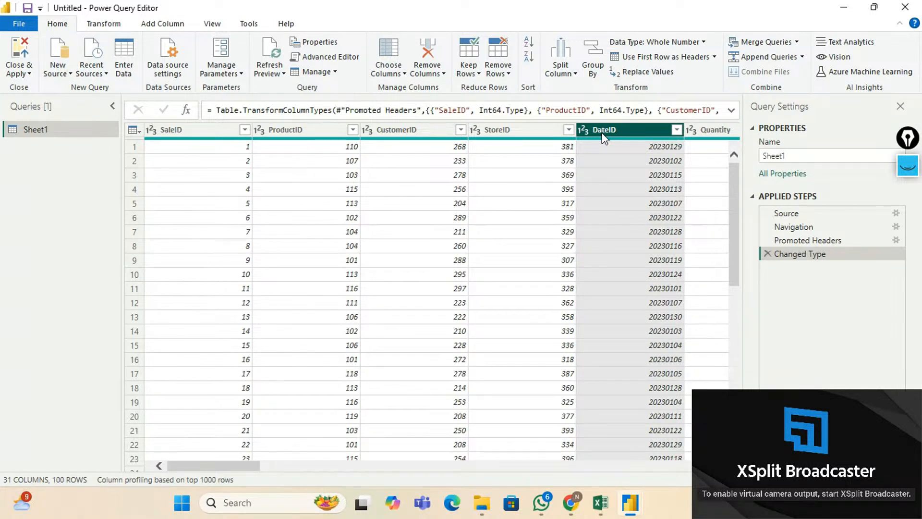
Duplicate the Sheet1 query from the Queries pane, creating Sheet1 (2).
right_click(53, 134)
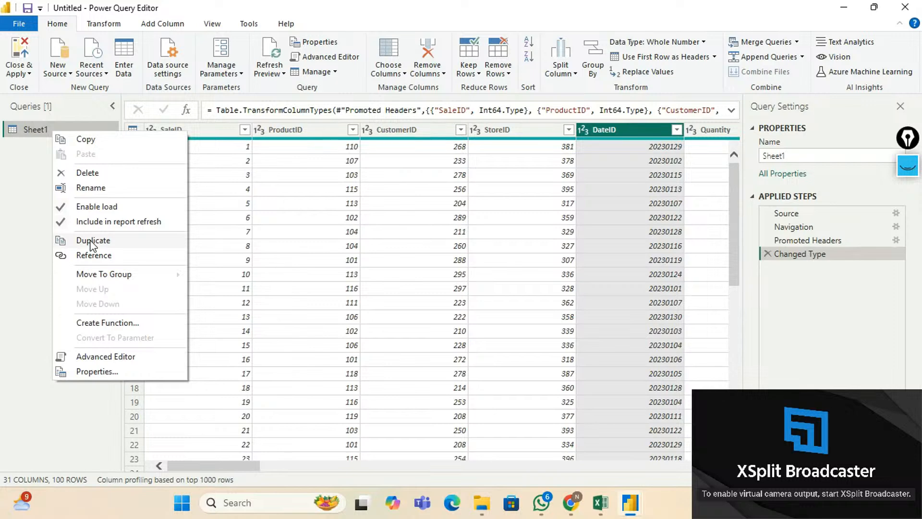
click(92, 244)
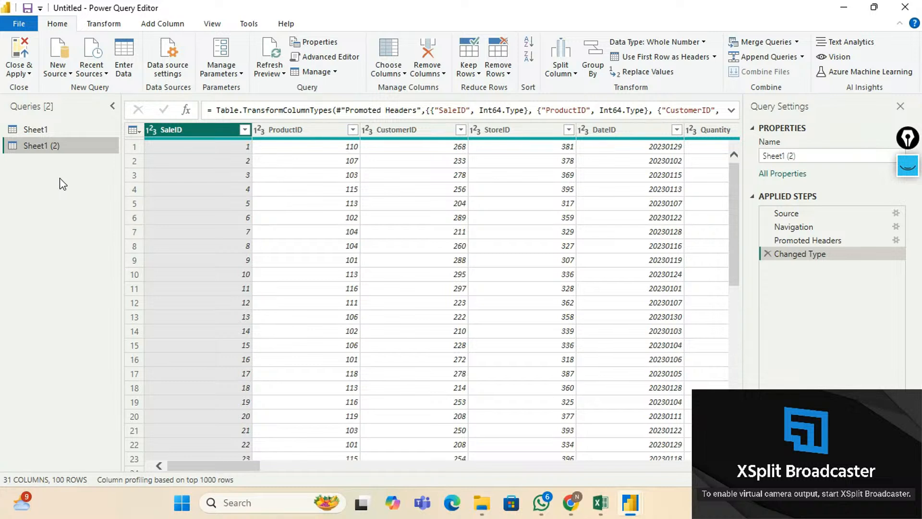
right_click(54, 152)
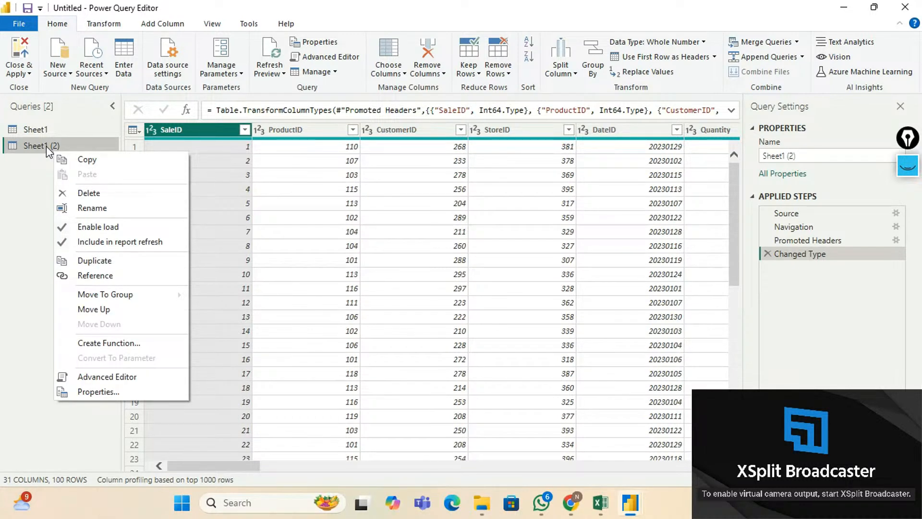
click(20, 172)
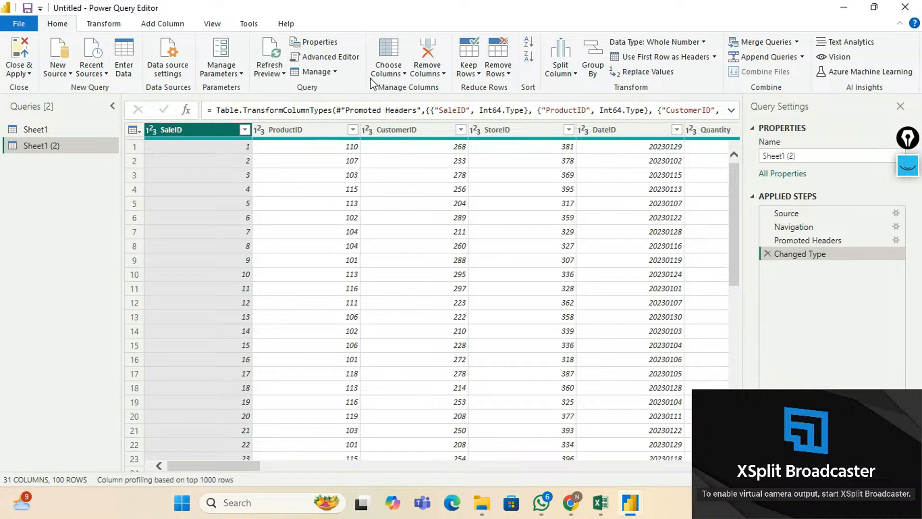
In Choose Columns for Sheet1 (2), clear all, then tick ProductID, ProductName, Category, Price, Supplier, StockQty, Rating.
click(402, 75)
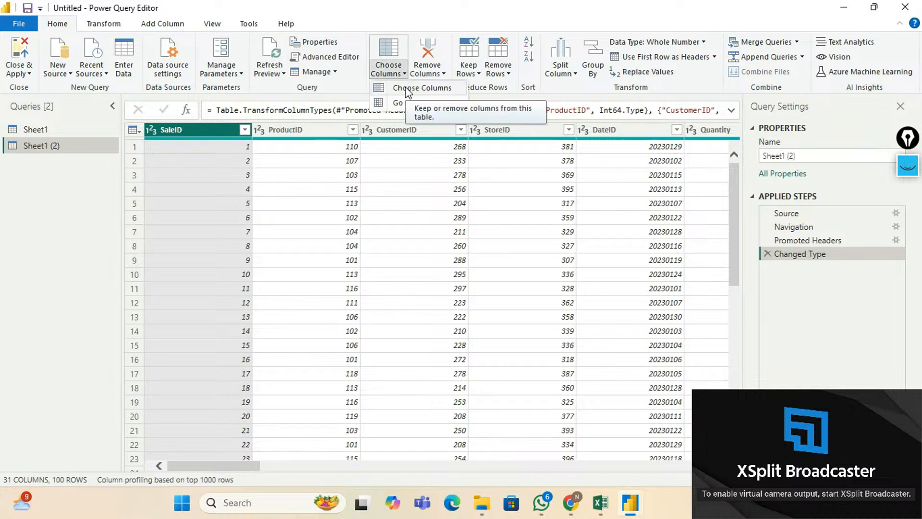
click(406, 90)
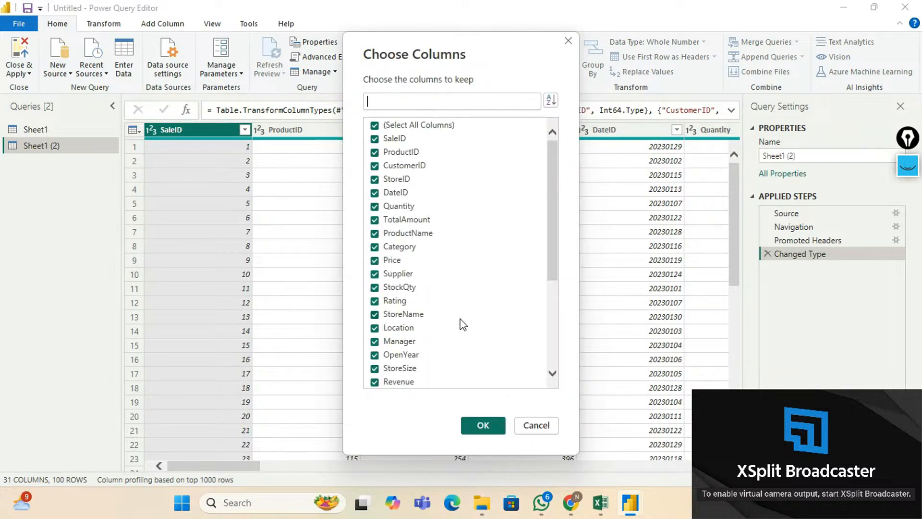
click(394, 126)
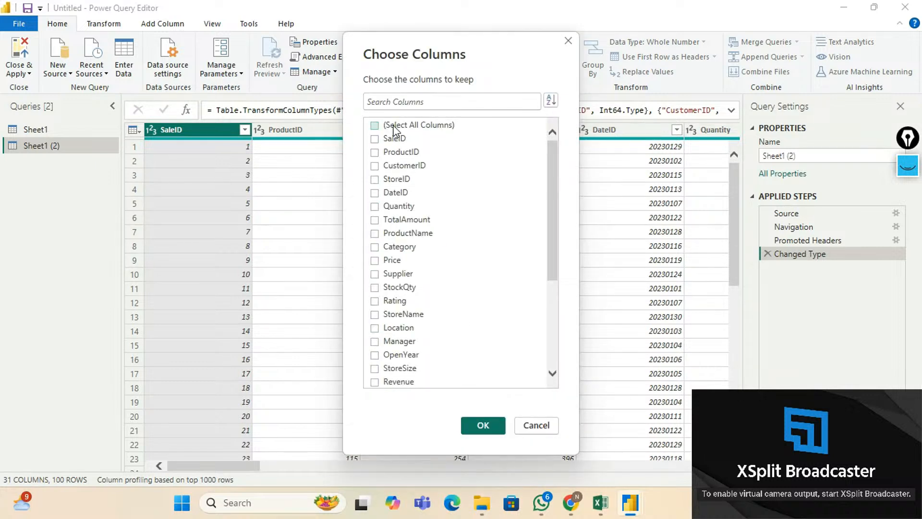
click(377, 154)
click(375, 234)
click(375, 247)
click(375, 261)
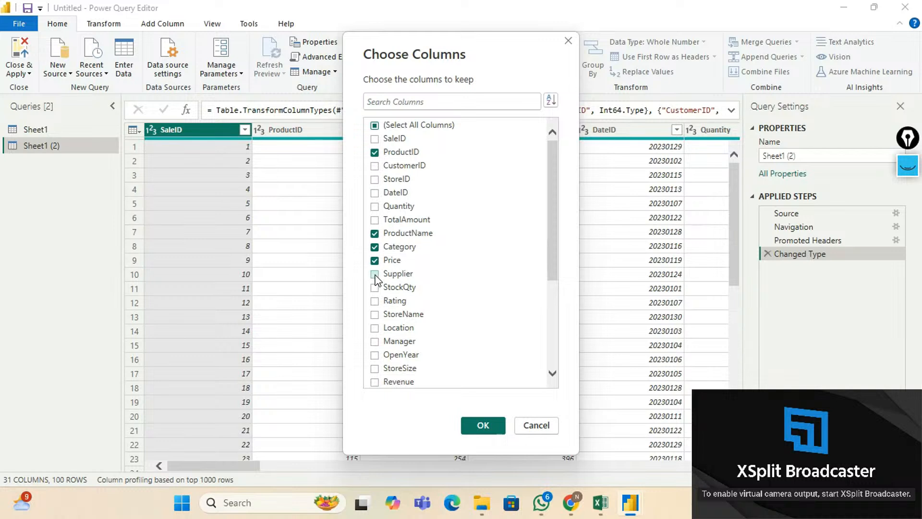
click(375, 273)
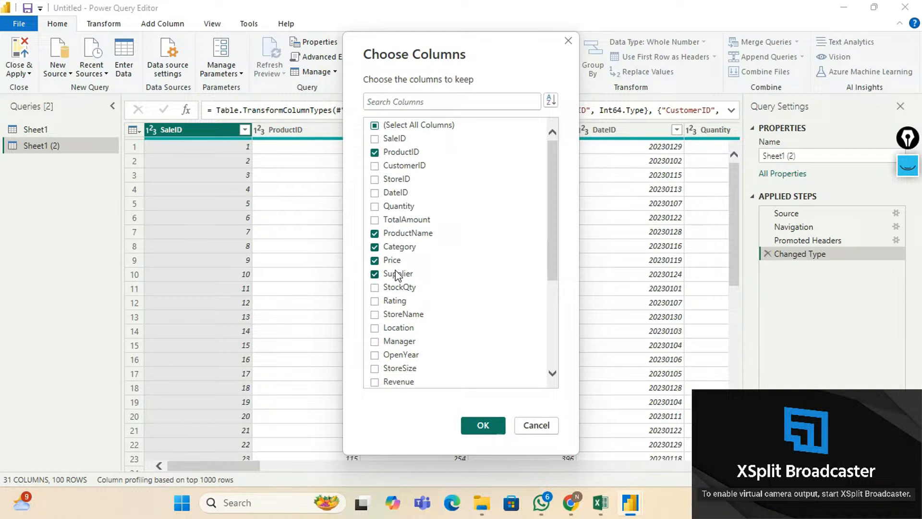
click(378, 290)
click(375, 301)
scroll(416, 340, down, 2)
scroll(416, 340, down, 2)
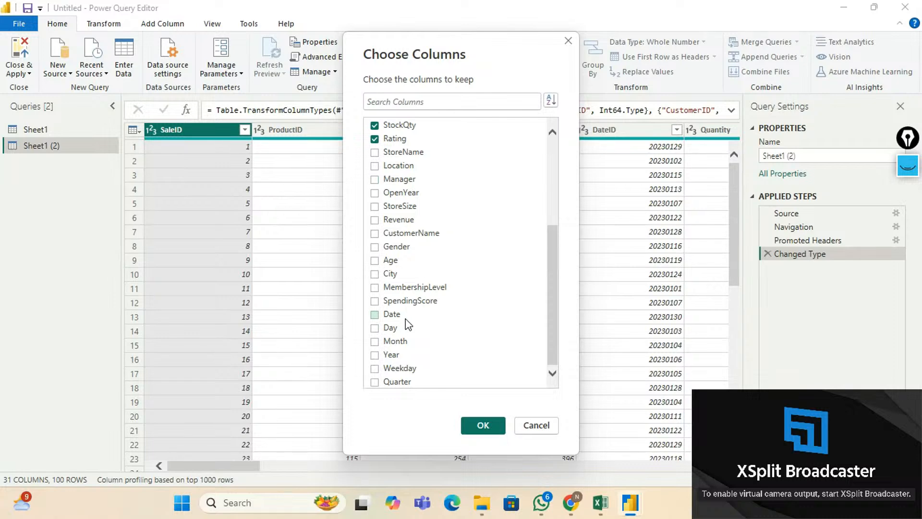
scroll(422, 307, up, 5)
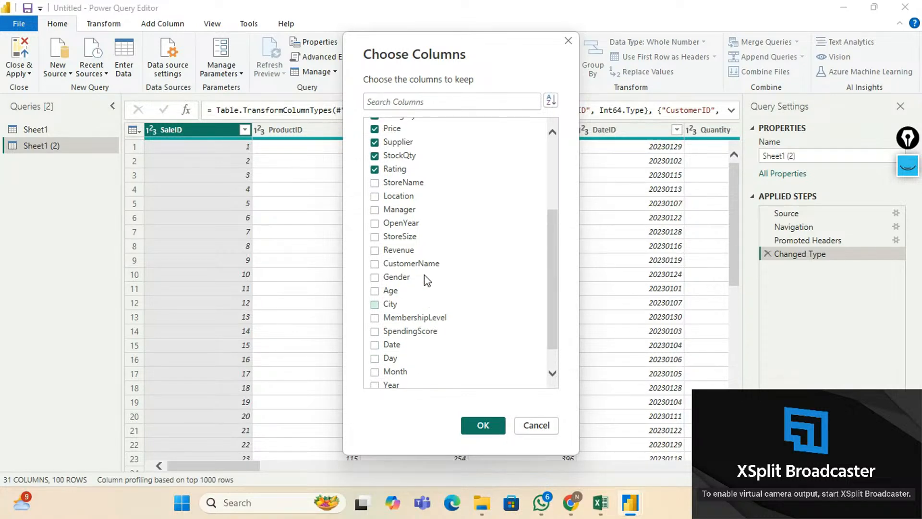
Apply the seven-column selection and sort Sheet1 (2) ascending by ProductID.
click(483, 426)
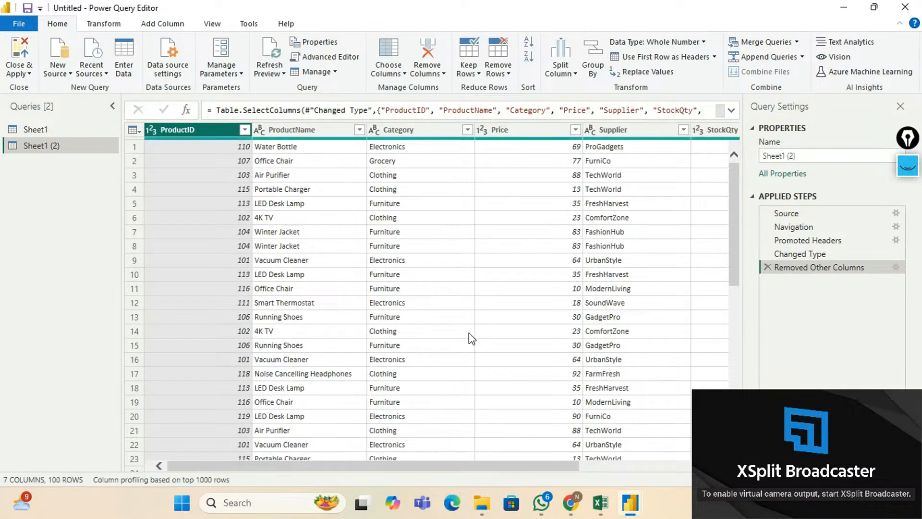
drag(339, 466, 312, 494)
click(245, 129)
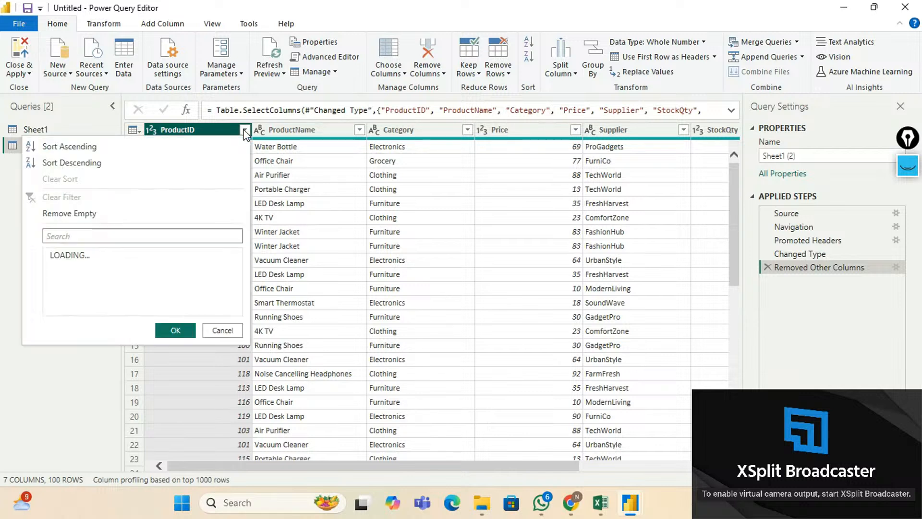
click(109, 145)
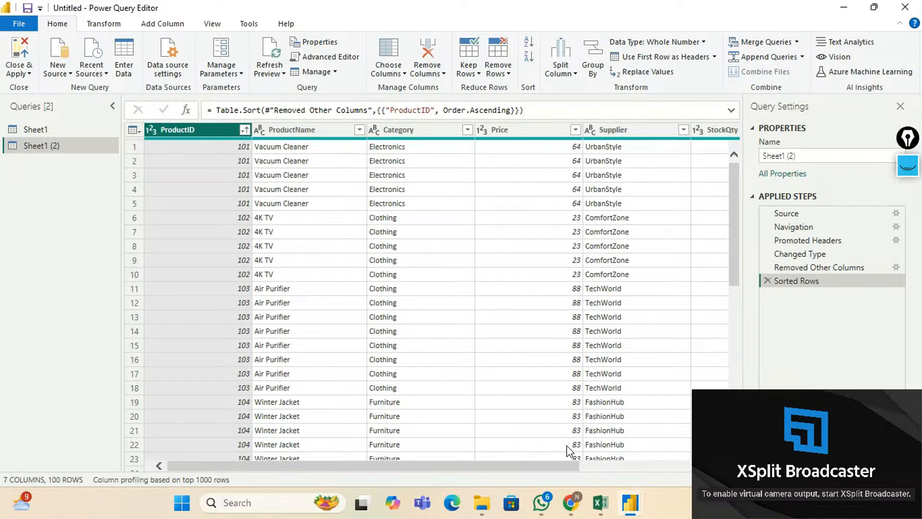
drag(562, 464, 697, 450)
Remove duplicate rows on ProductID, leaving 20 unique products.
click(441, 72)
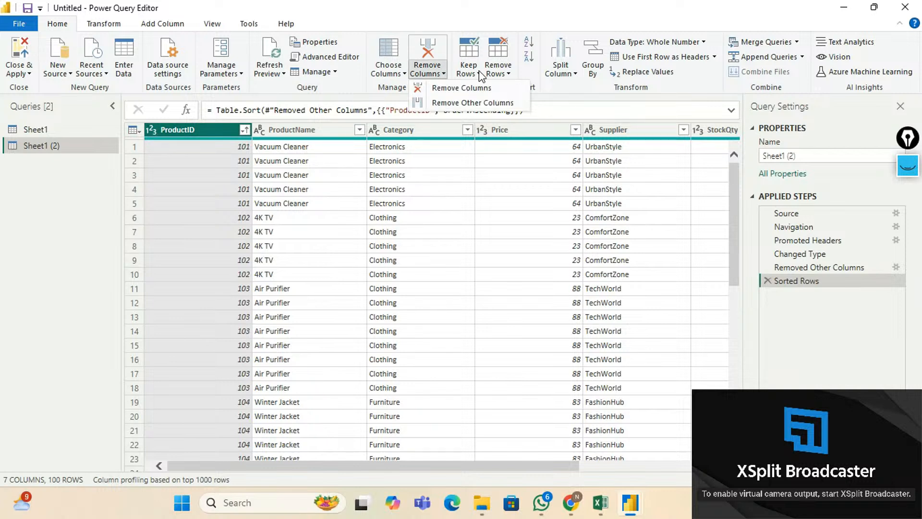
click(508, 73)
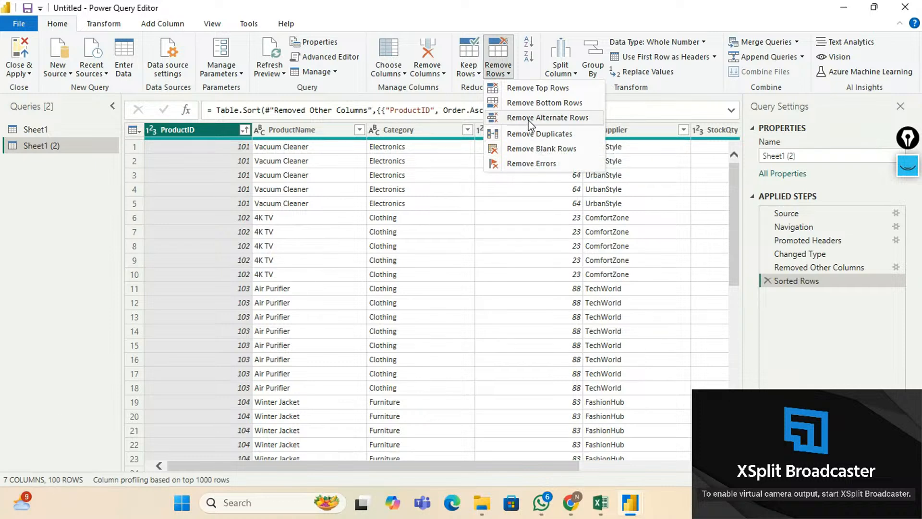
click(537, 140)
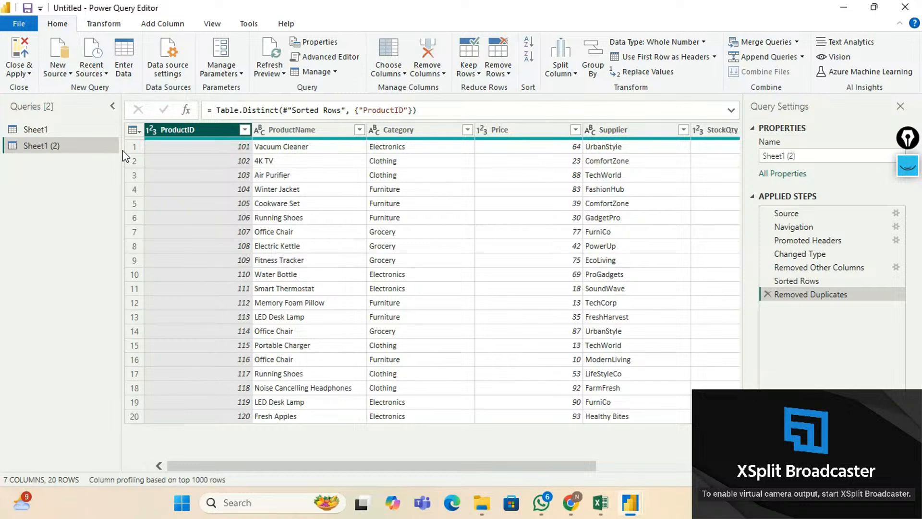
drag(342, 467, 298, 484)
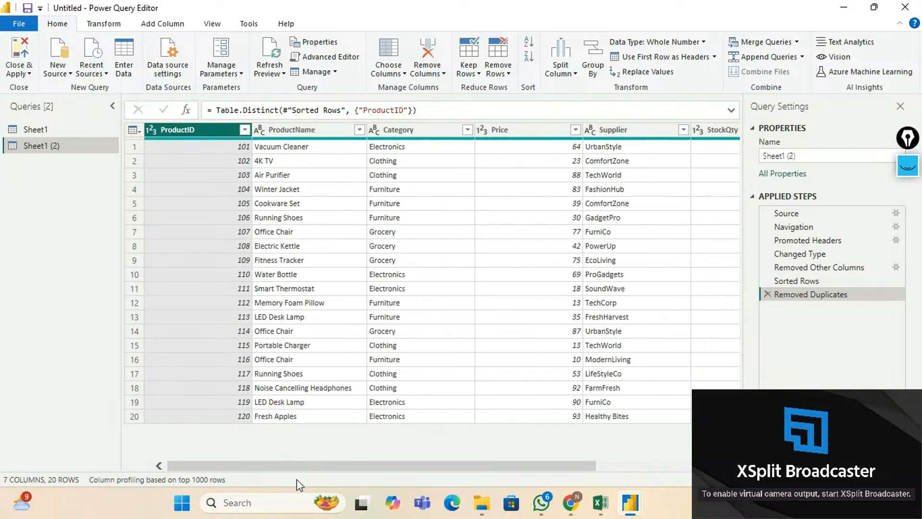
Rename the Sheet1 (2) query to 'Product Table', then go back to the Sheet1 query.
double_click(51, 146)
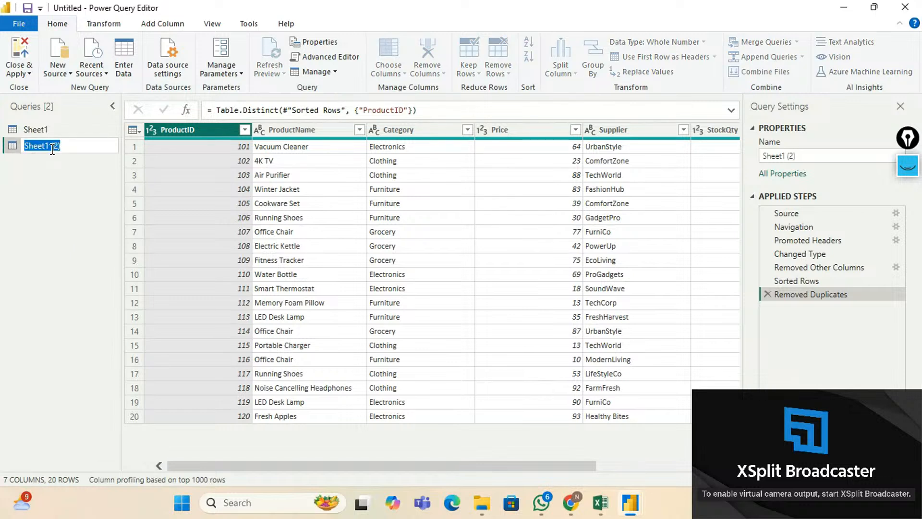
text(Product Table)
key(Return)
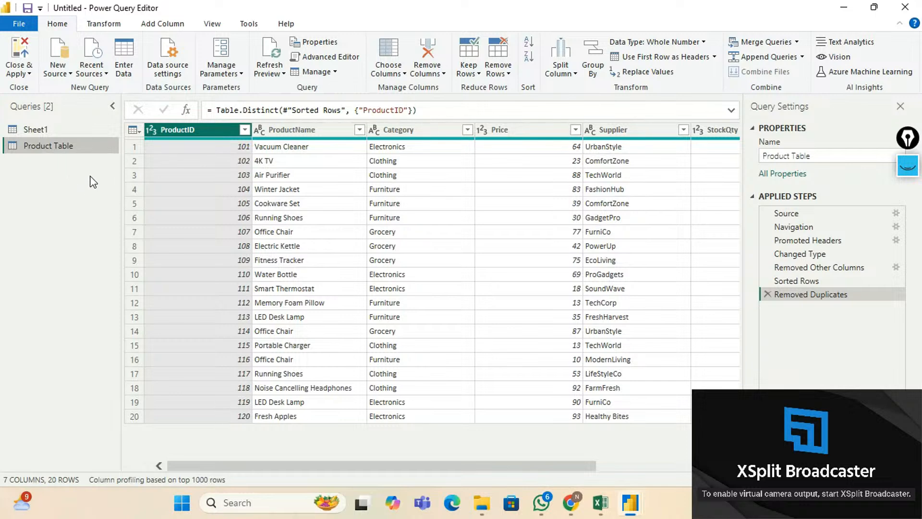
click(43, 134)
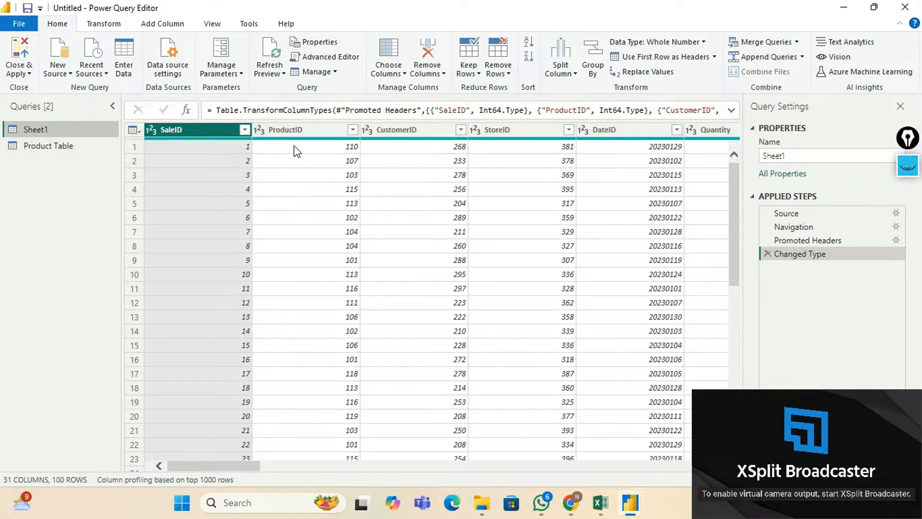
Duplicate Sheet1 and, in the copy, keep only CustomerID and CustomerName so far.
right_click(46, 128)
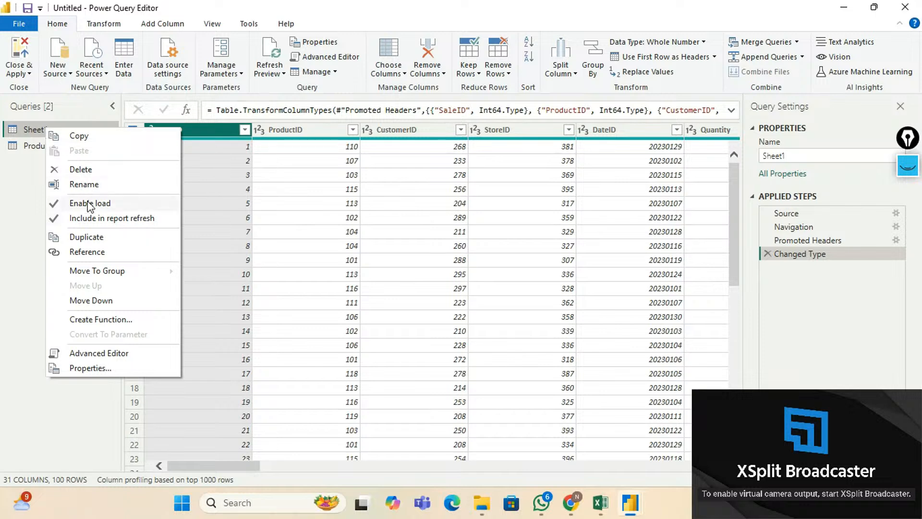
click(94, 237)
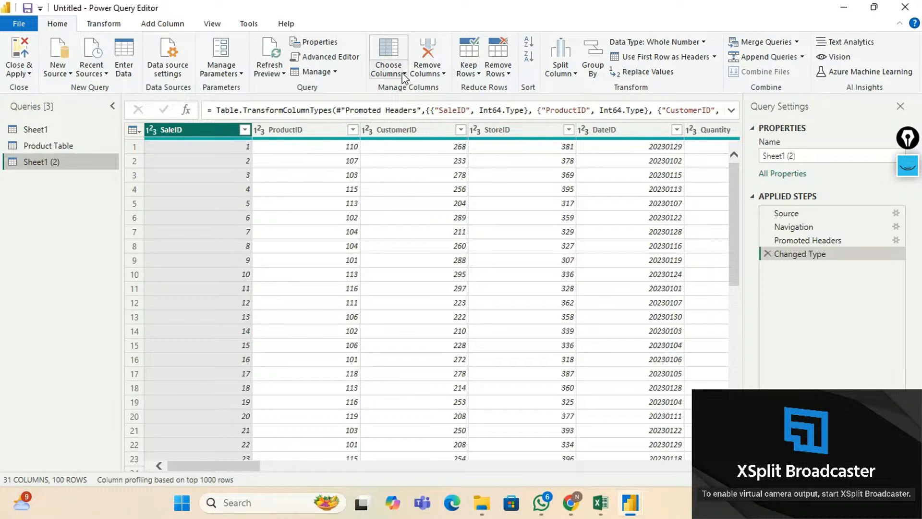
click(389, 71)
click(416, 88)
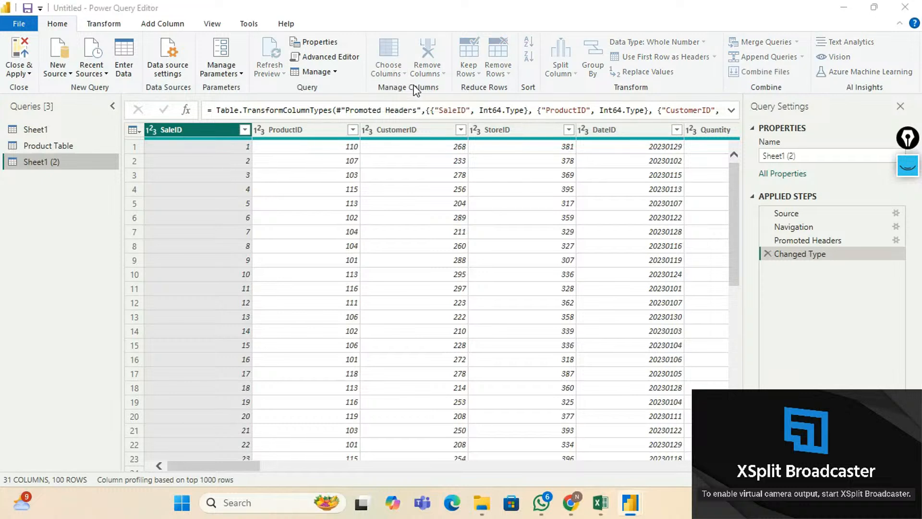
click(377, 125)
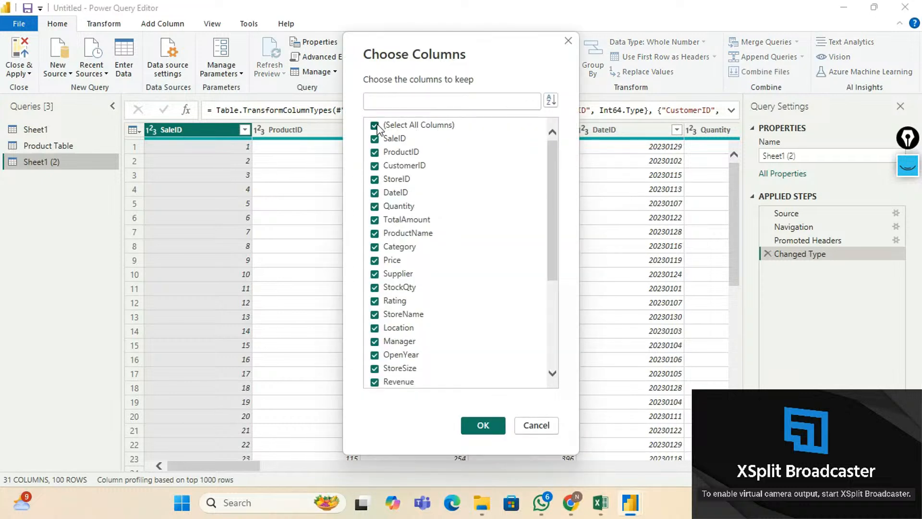
click(388, 167)
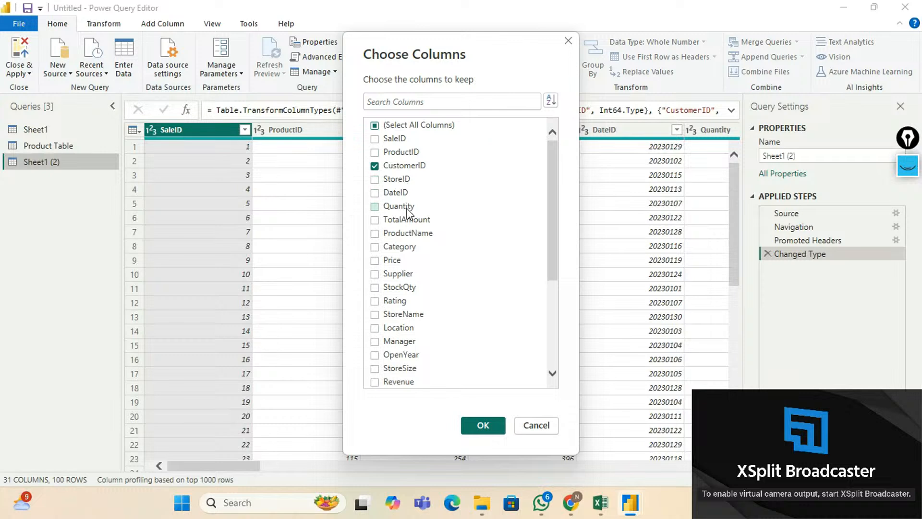
scroll(405, 235, down, 1)
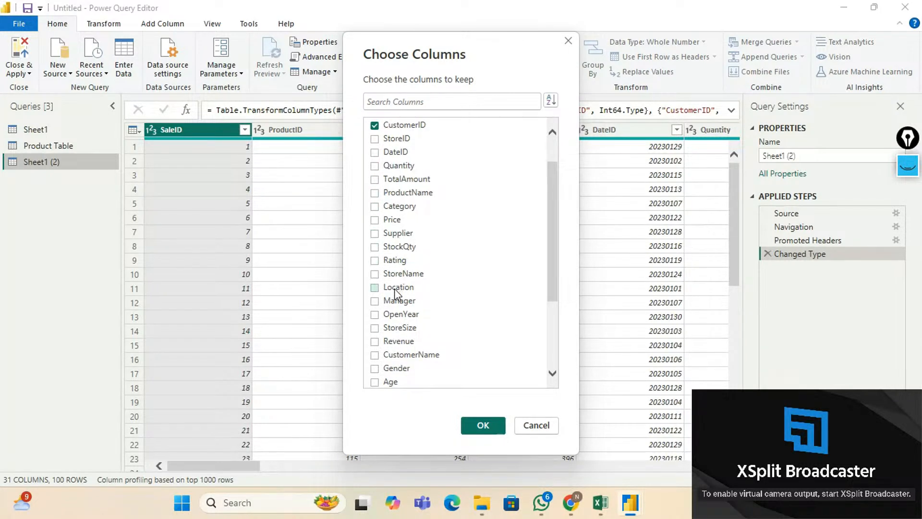
click(376, 358)
Also keep Gender, Age, City, MembershipLevel and SpendingScore, and apply the column choice.
scroll(426, 245, down, 3)
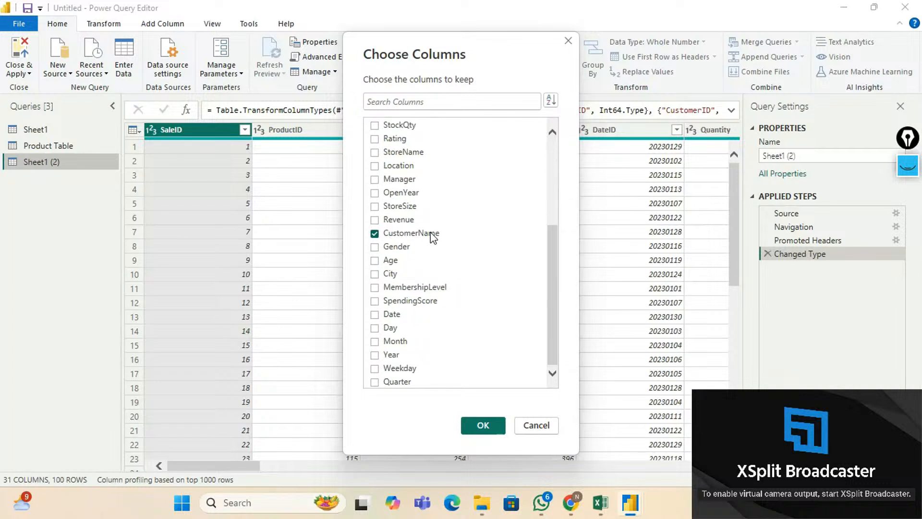
click(375, 250)
click(374, 260)
click(375, 275)
click(375, 288)
click(375, 302)
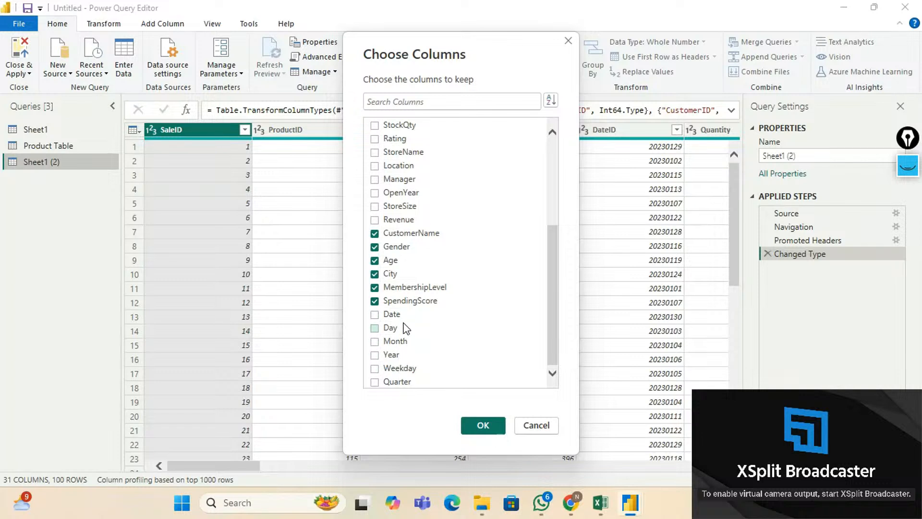
scroll(406, 327, up, 4)
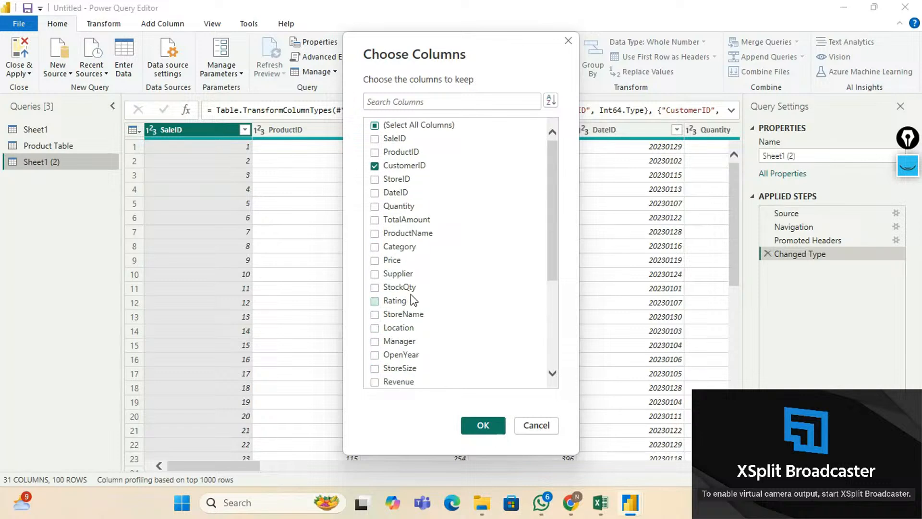
click(483, 426)
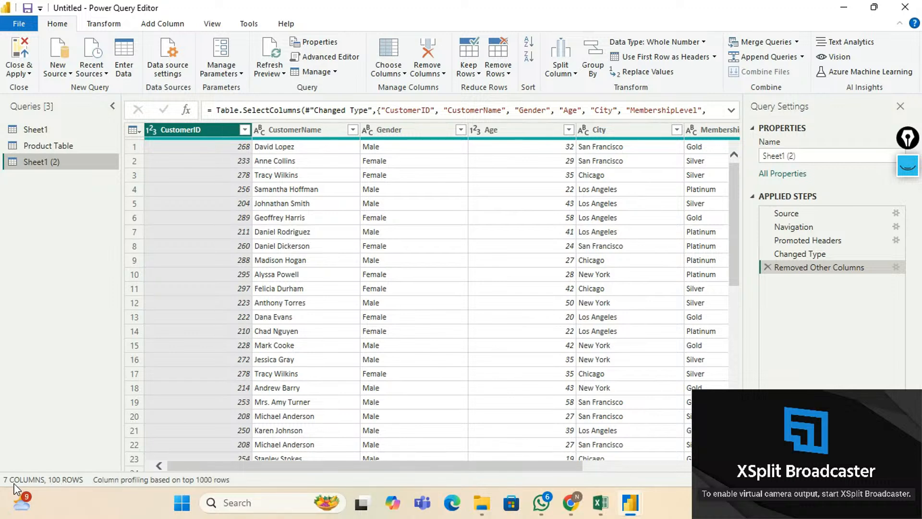
Sort the customer query's rows by CustomerID in ascending order.
drag(401, 466, 306, 468)
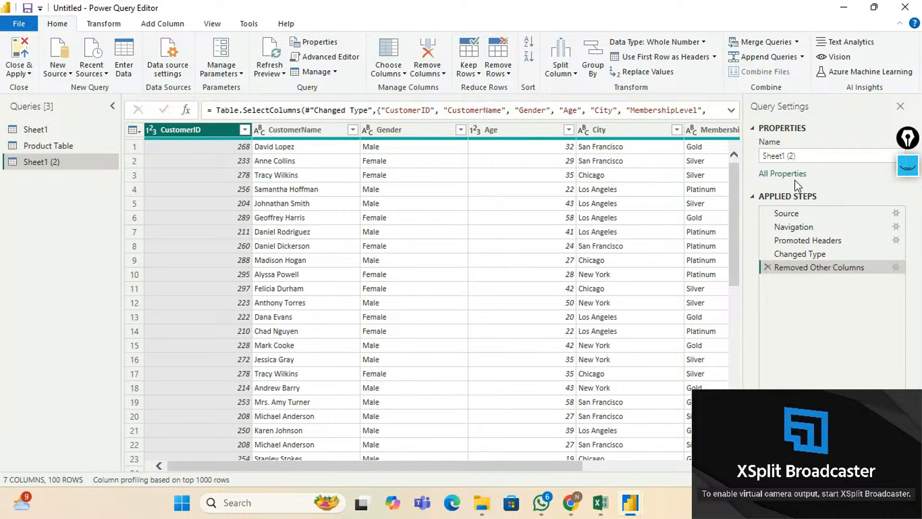
drag(502, 469, 462, 473)
right_click(228, 137)
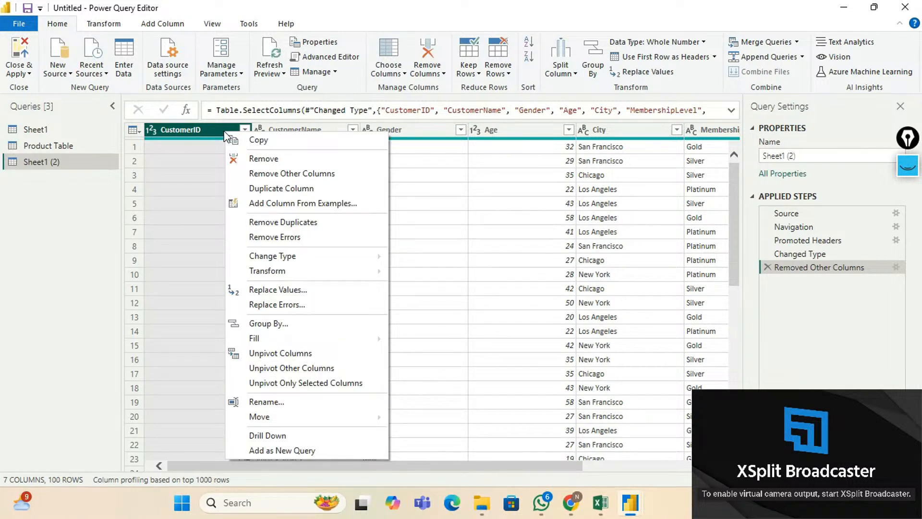
click(215, 130)
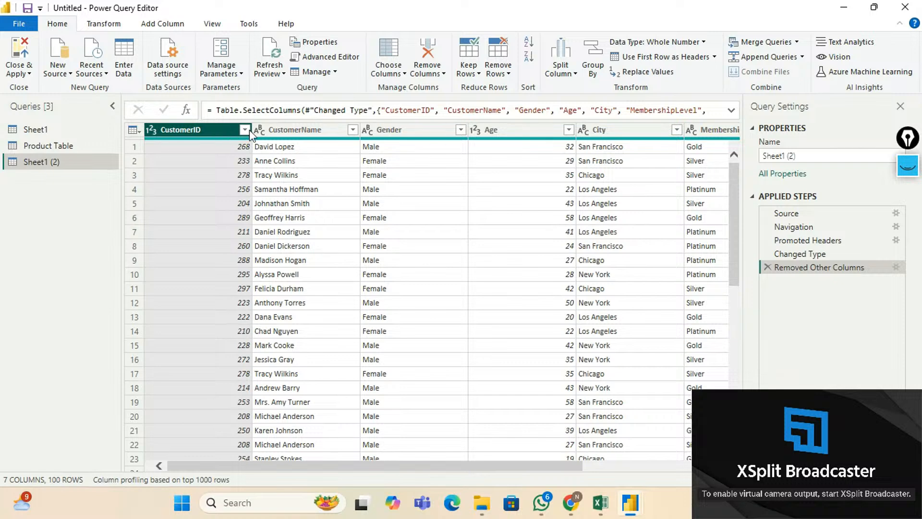
click(245, 130)
click(205, 144)
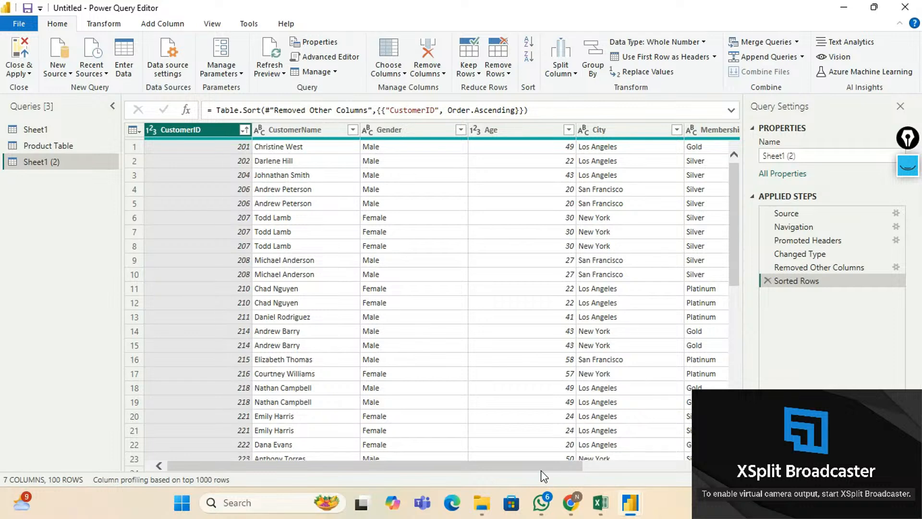
Remove duplicate CustomerID rows, leaving 68 unique customers.
drag(542, 466, 565, 470)
click(505, 74)
click(533, 133)
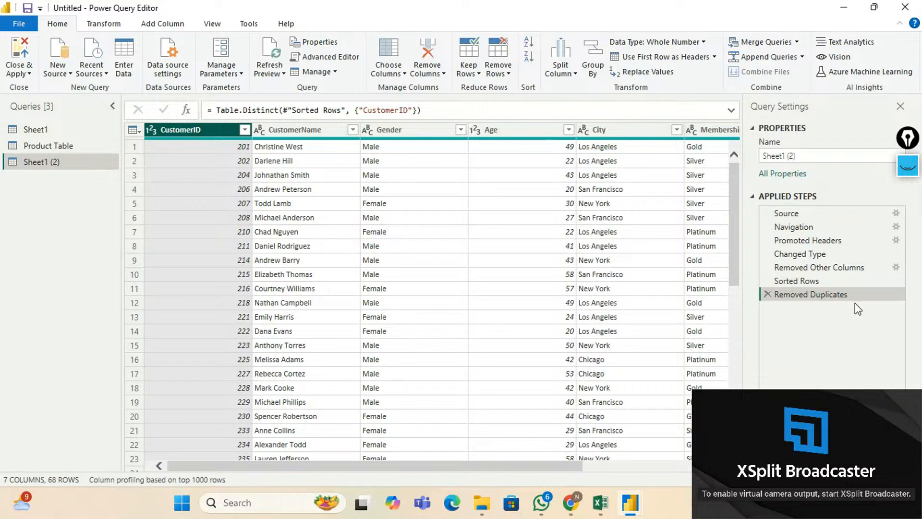
Rename the Sheet1 (2) query to 'Customer Table'.
double_click(46, 162)
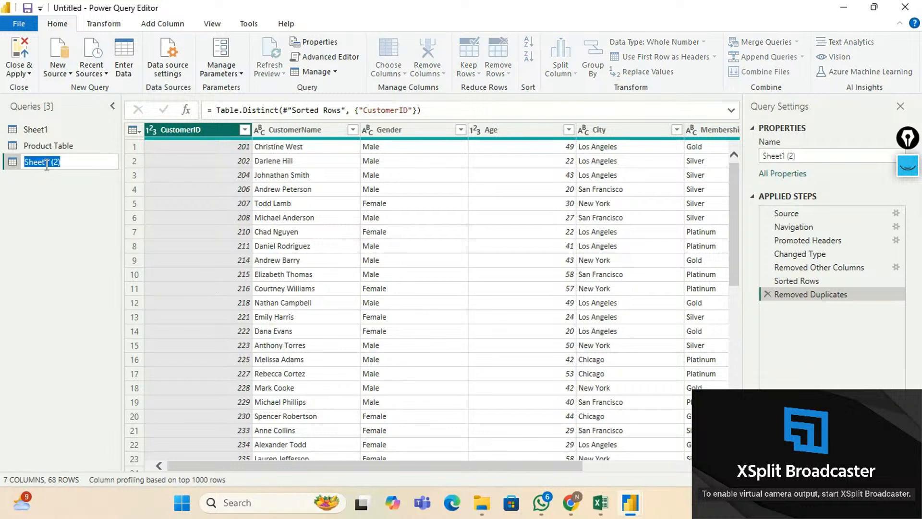
text(Customer Table)
key(Return)
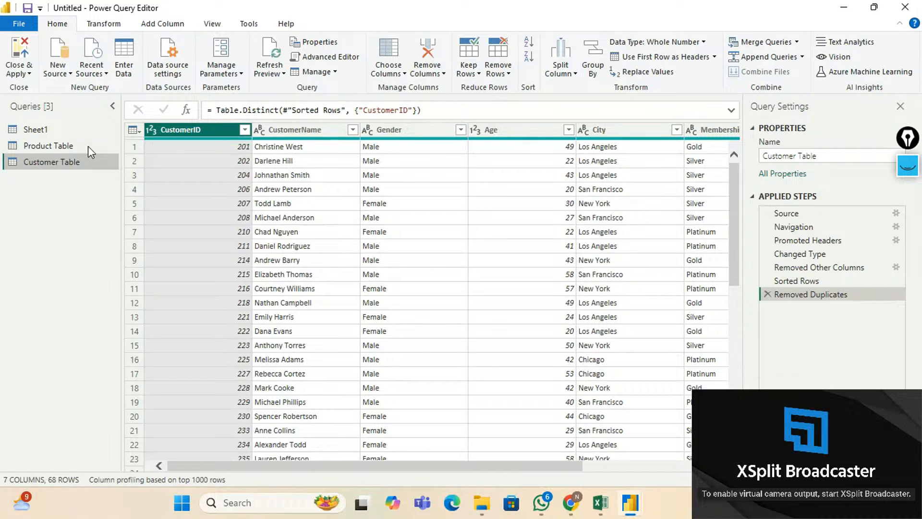
Duplicate Sheet1 again and, in the copy, keep only StoreID and StoreName so far.
right_click(40, 132)
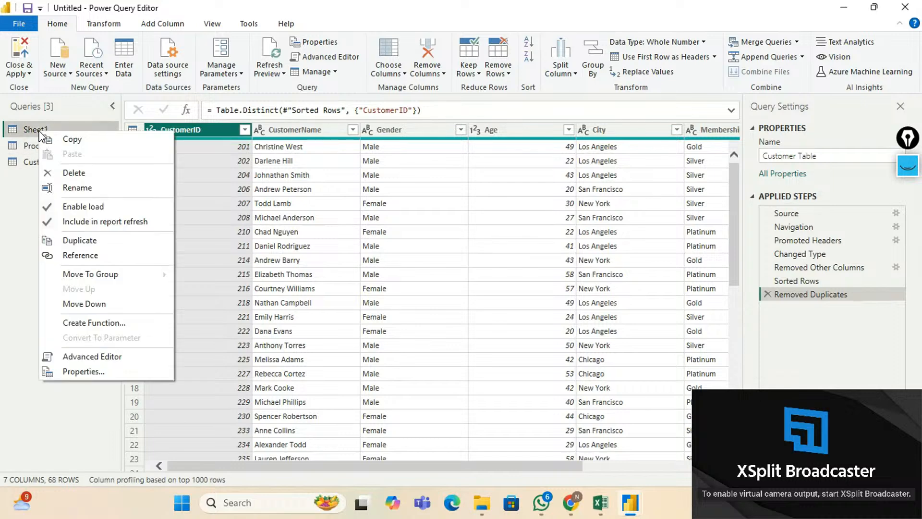
click(72, 239)
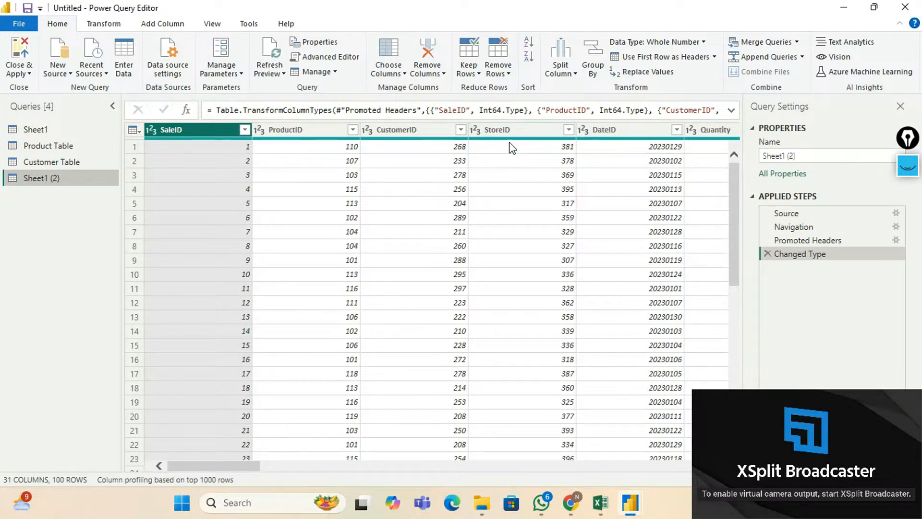
click(395, 74)
click(410, 88)
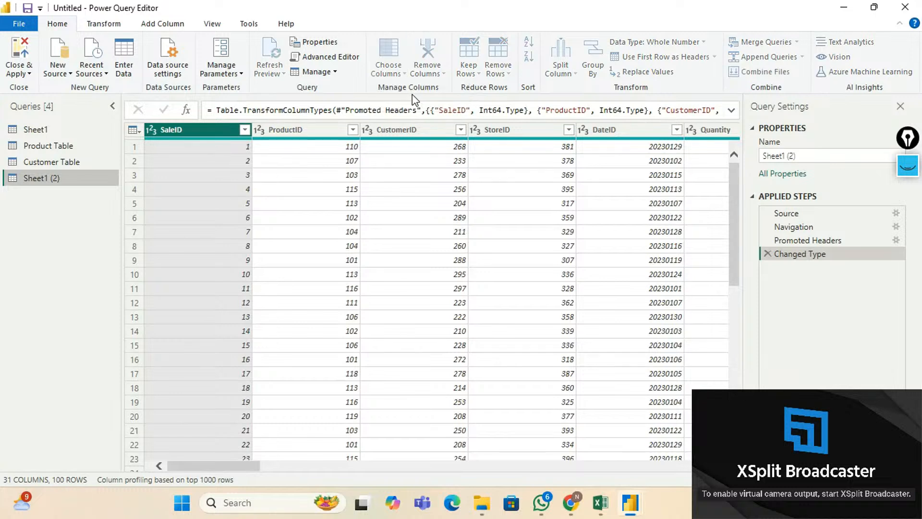
click(375, 126)
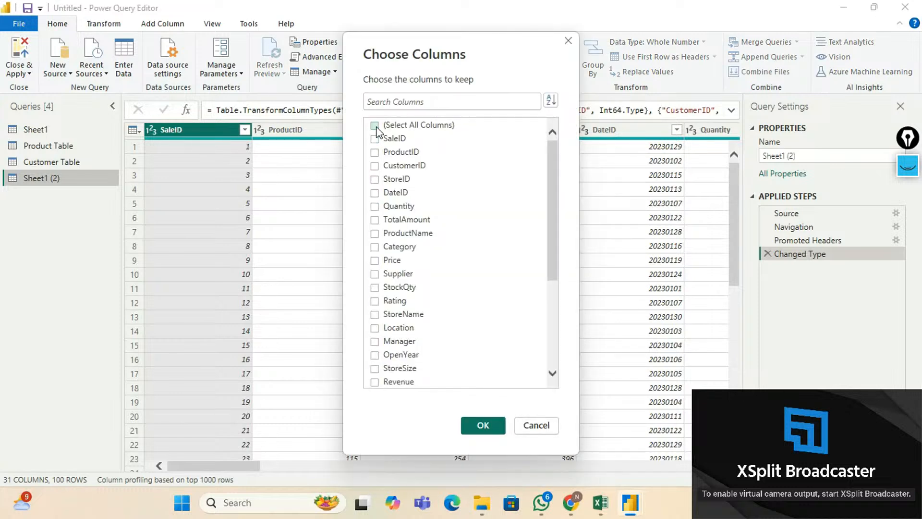
click(375, 179)
click(374, 314)
Also keep Location, Manager, OpenYear, StoreSize and Revenue, and apply the column choice.
scroll(427, 262, down, 1)
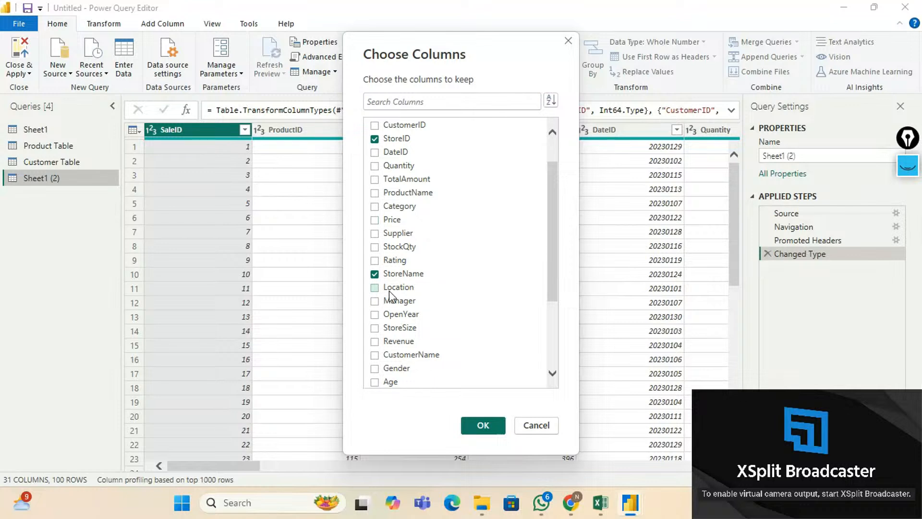
click(374, 290)
click(375, 303)
click(375, 316)
click(375, 329)
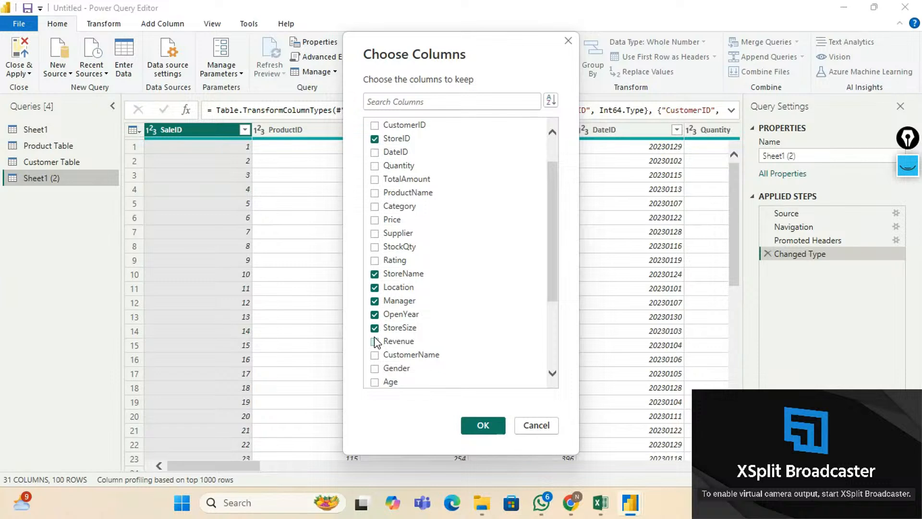
click(375, 342)
scroll(406, 361, down, 3)
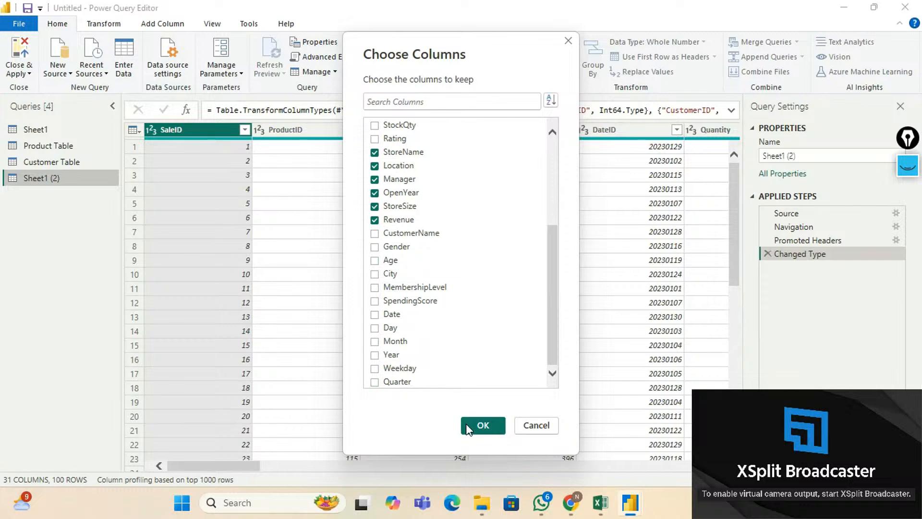
click(481, 425)
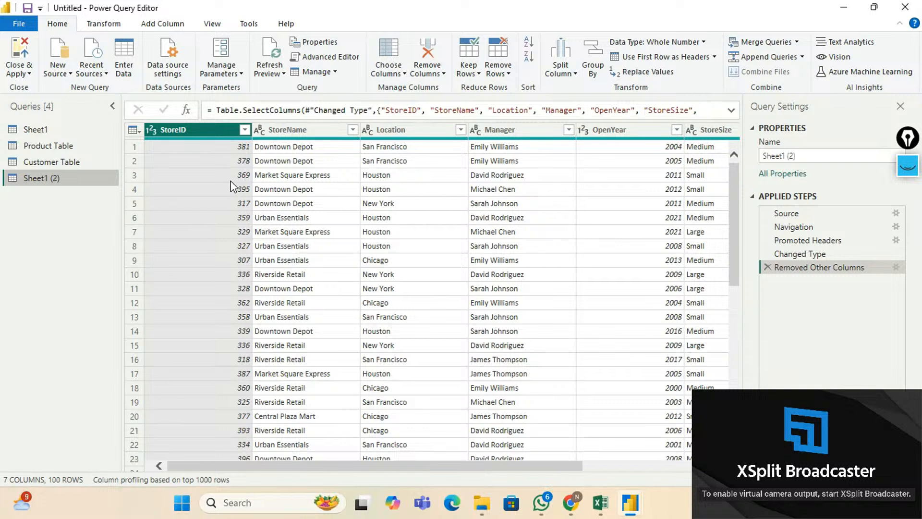
Remove duplicate StoreID rows, leaving 69, and rename the query 'Store Table'.
click(498, 70)
click(534, 134)
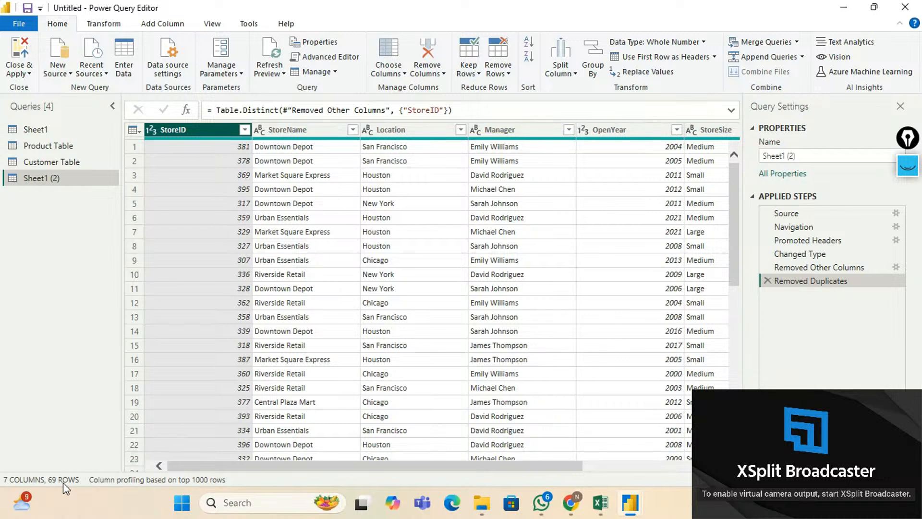
double_click(53, 179)
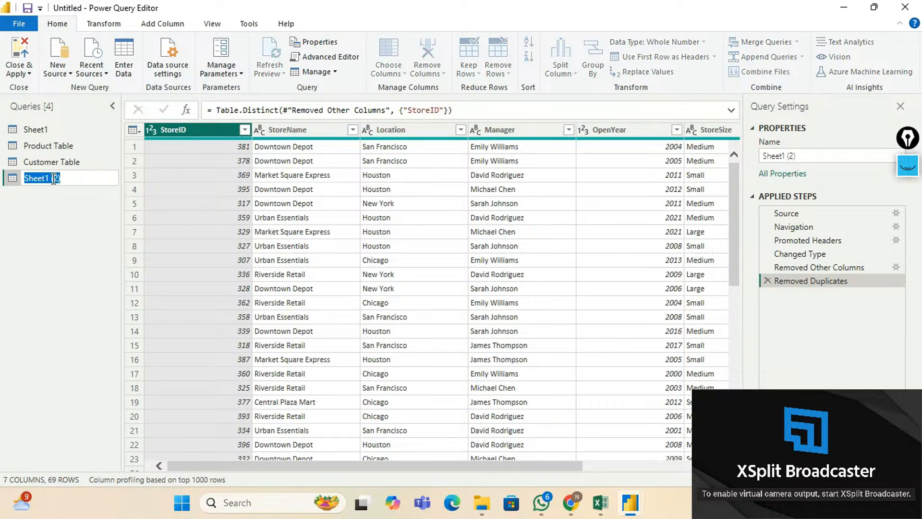
text(Store Table)
key(Return)
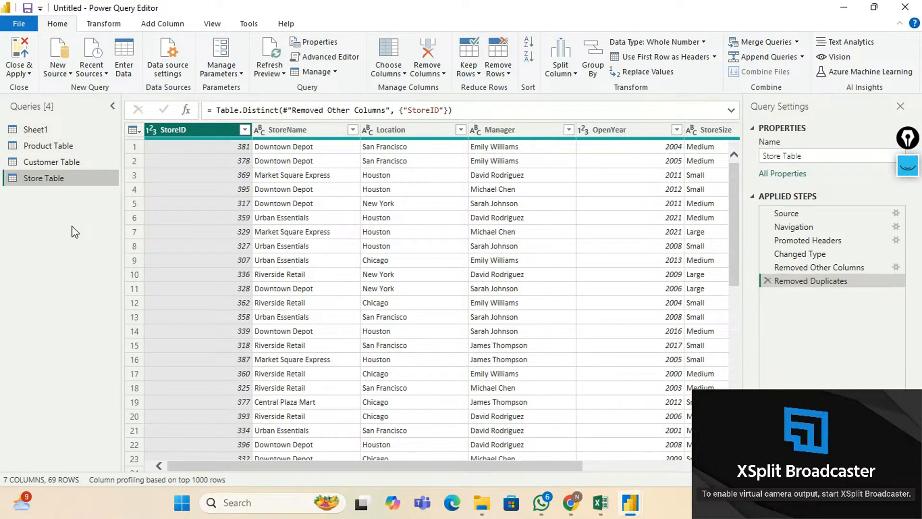
Duplicate Sheet1 once more and, in the copy, keep only the DateID column so far.
right_click(43, 129)
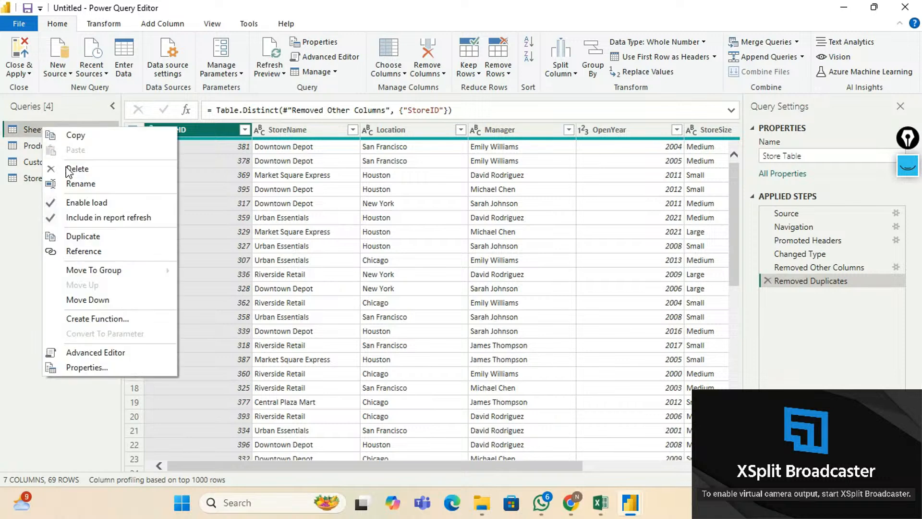
click(84, 237)
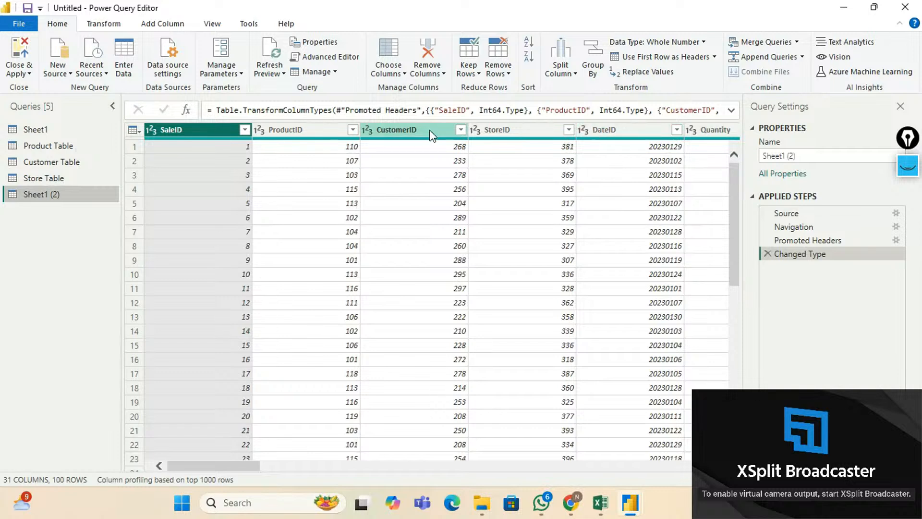
click(405, 75)
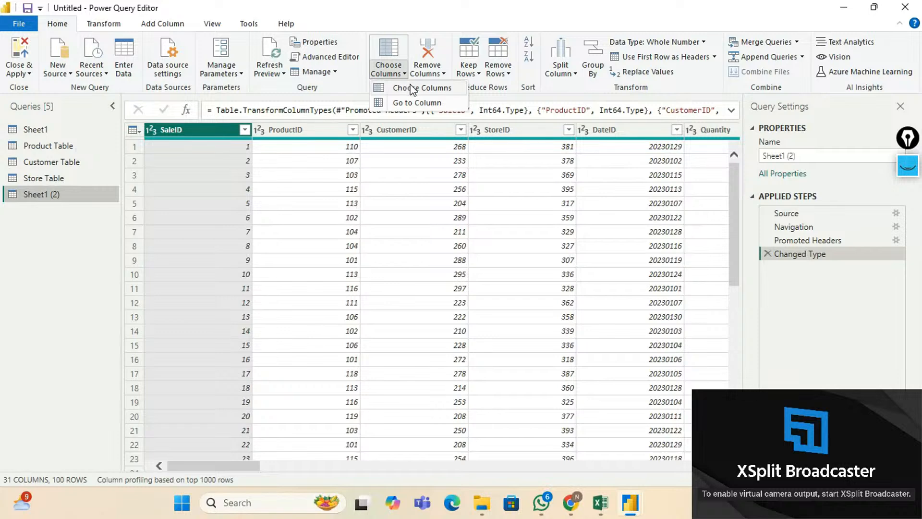
click(414, 88)
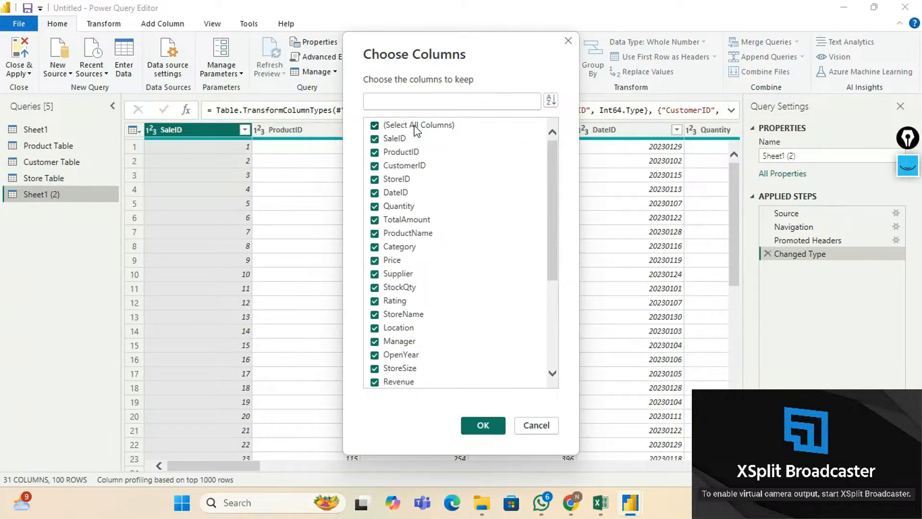
click(417, 126)
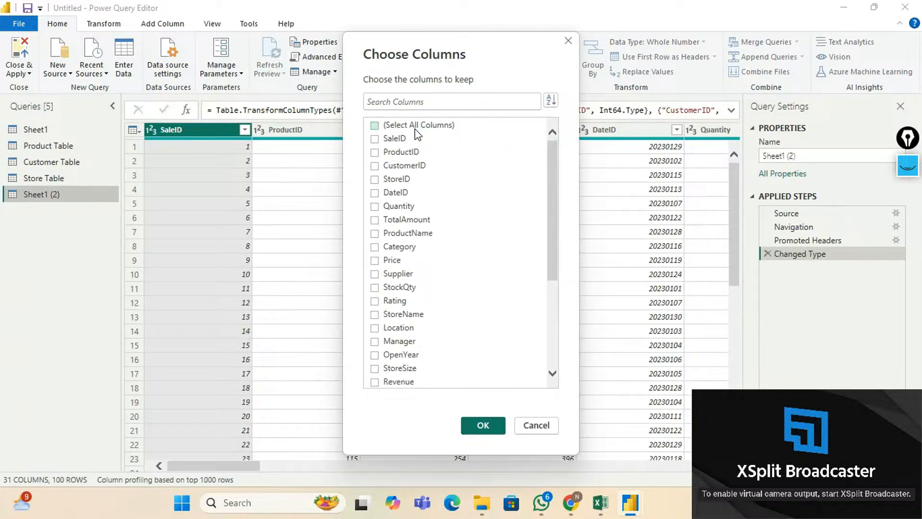
click(374, 192)
Also keep Date, Day, Month, Year, Weekday and Quarter, and apply the selection.
scroll(428, 206, down, 3)
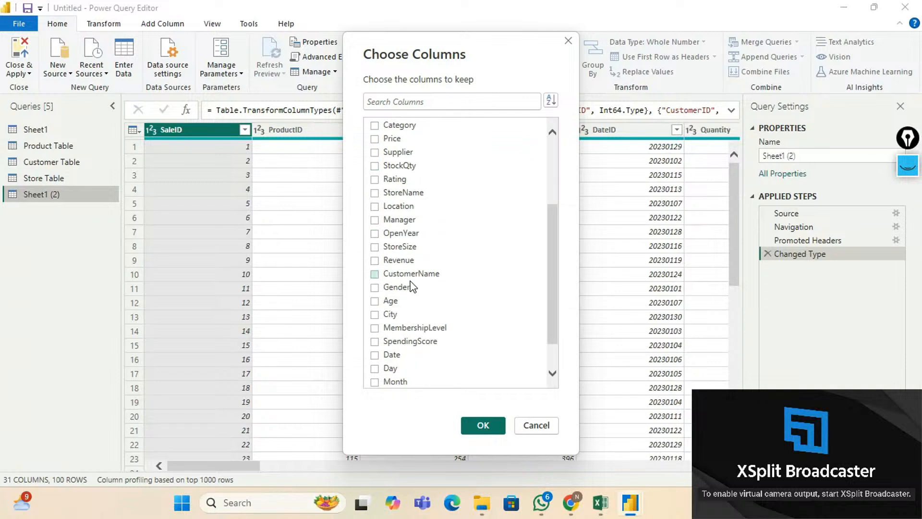
scroll(389, 317, down, 1)
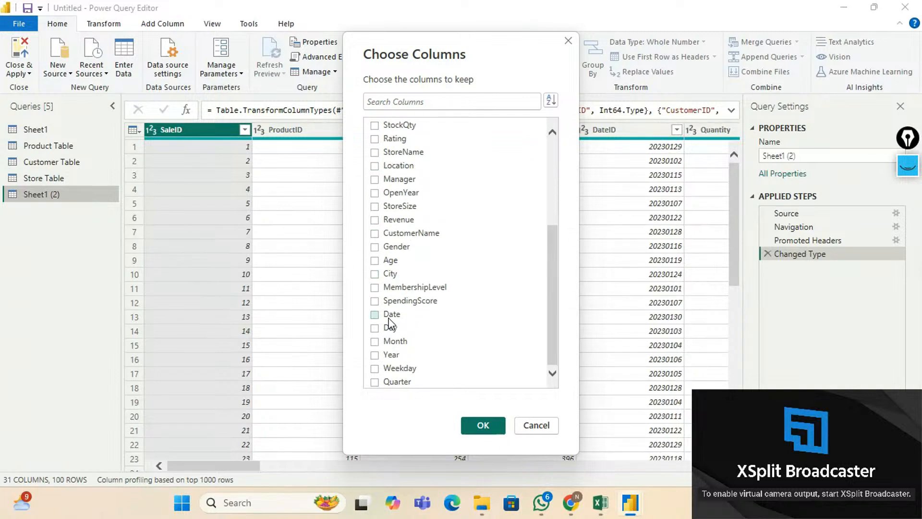
click(379, 316)
click(375, 329)
click(375, 342)
click(375, 355)
click(376, 369)
click(375, 382)
scroll(430, 271, up, 5)
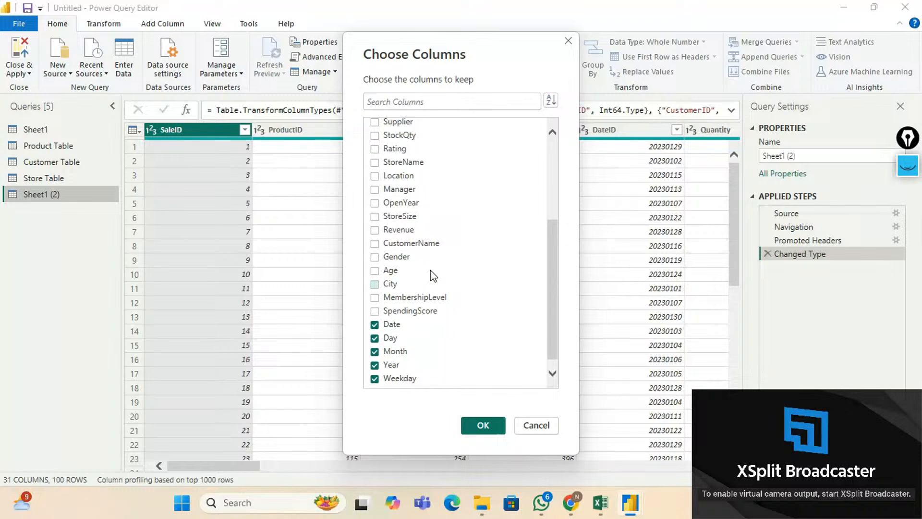
click(483, 425)
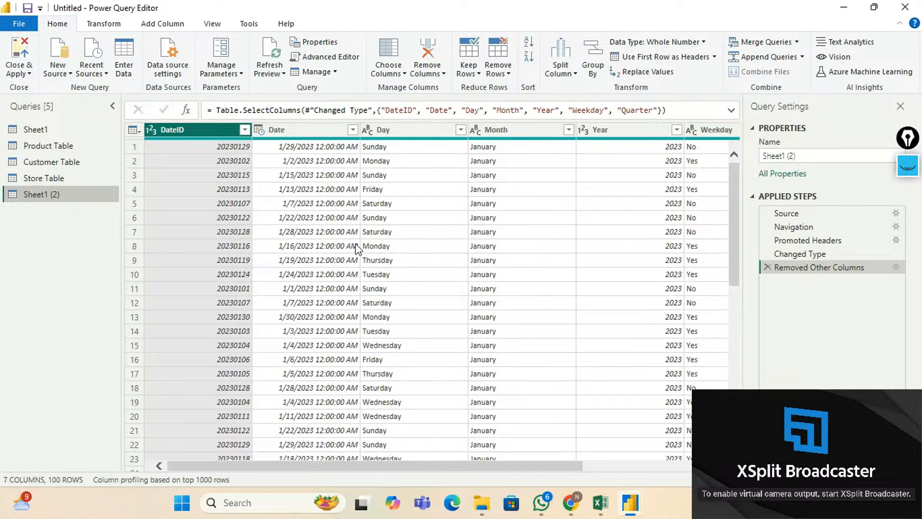
Remove duplicate DateID rows from the date query, leaving 30 rows.
click(497, 72)
click(529, 132)
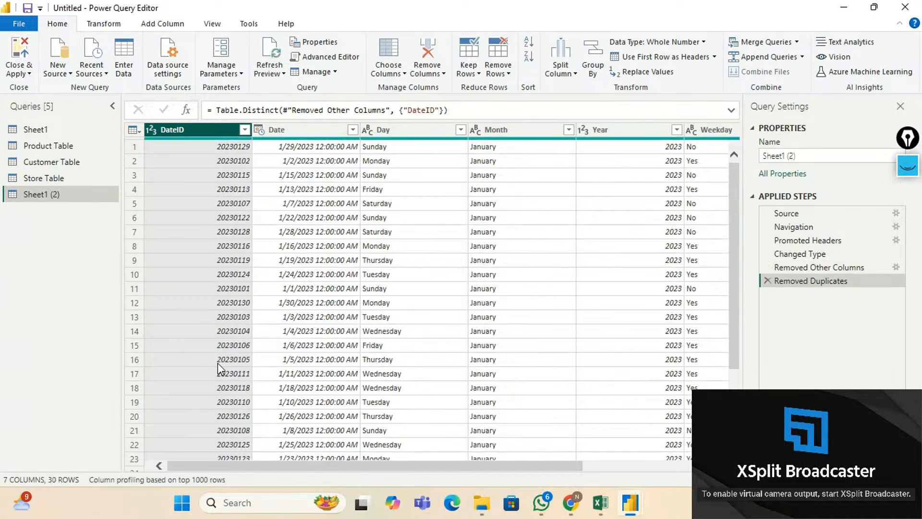
scroll(218, 363, down, 3)
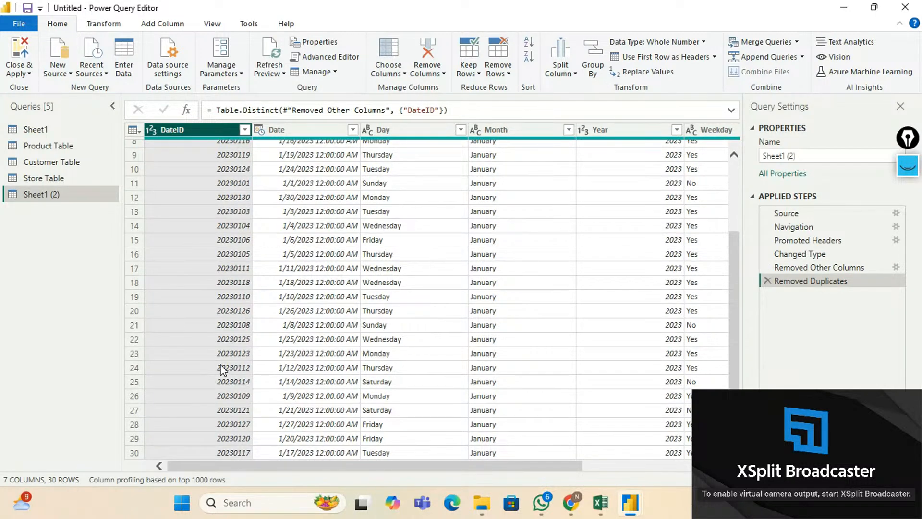
scroll(221, 363, up, 3)
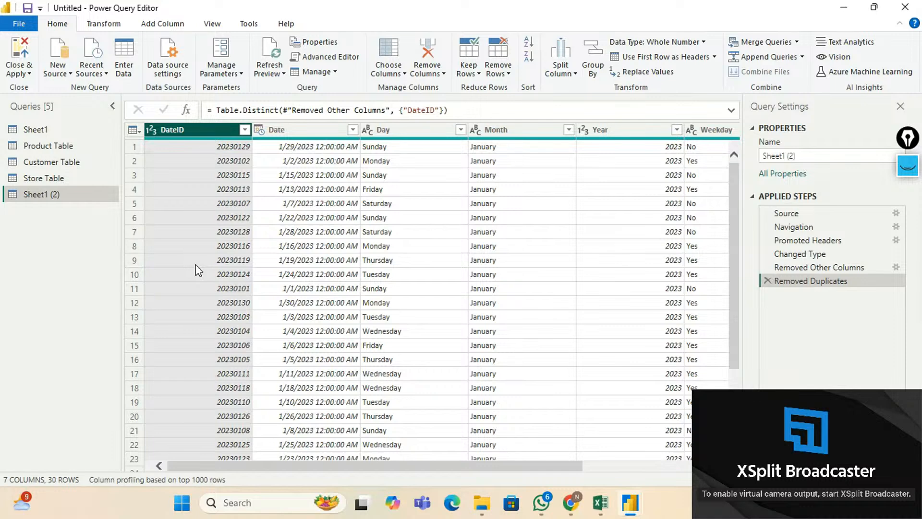
mouse_move(469, 460)
mouse_down()
mouse_move(651, 471)
mouse_move(469, 471)
mouse_up()
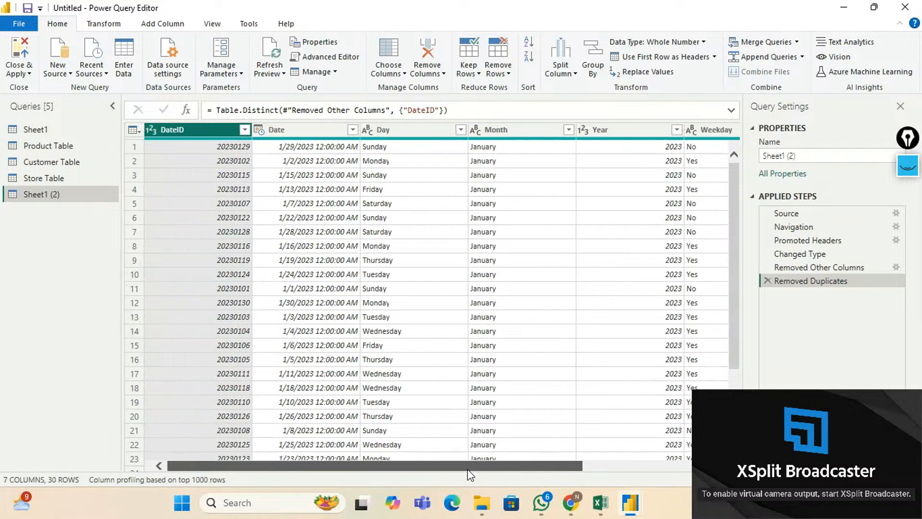
Rename the Sheet1 (2) query to 'Dates Table', then go back to Sheet1.
double_click(54, 195)
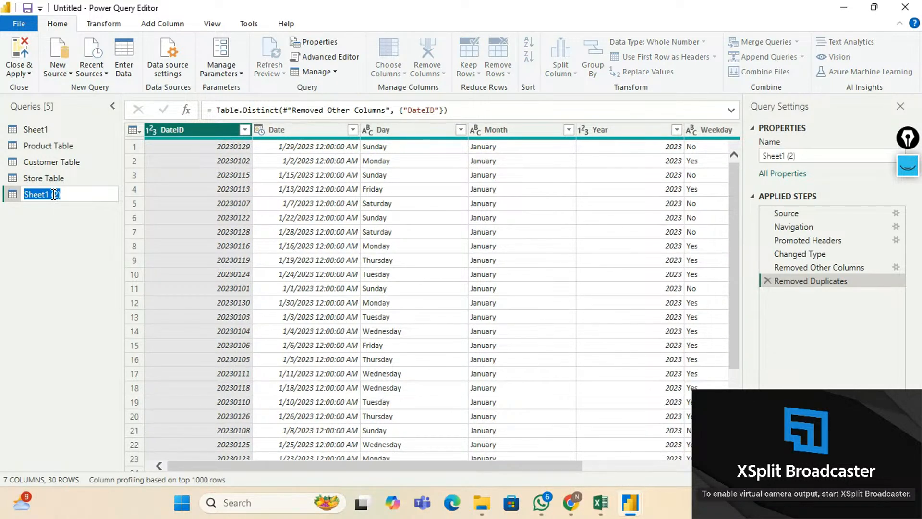
text(Dates Table)
key(Return)
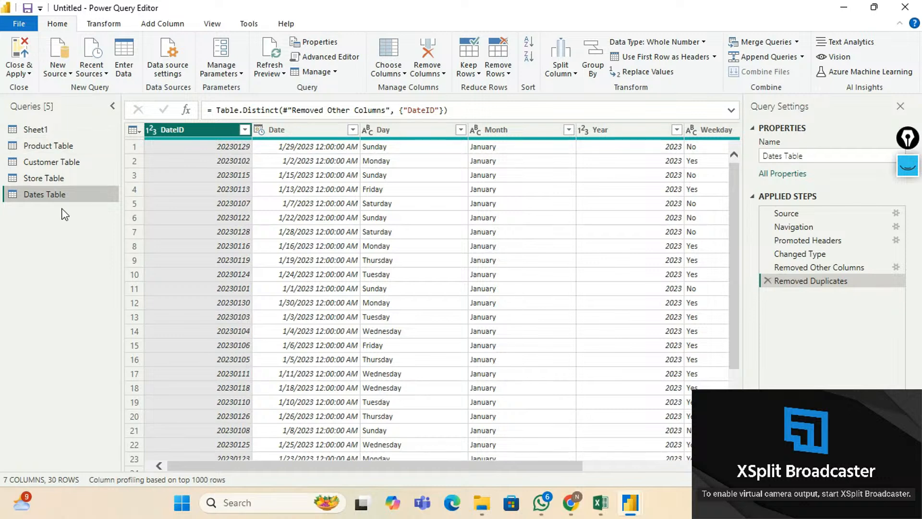
click(38, 129)
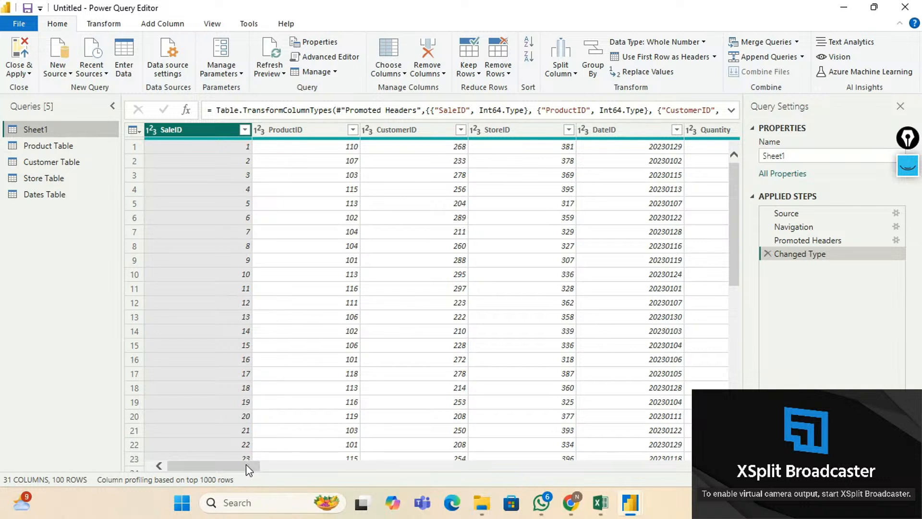
drag(244, 465, 269, 463)
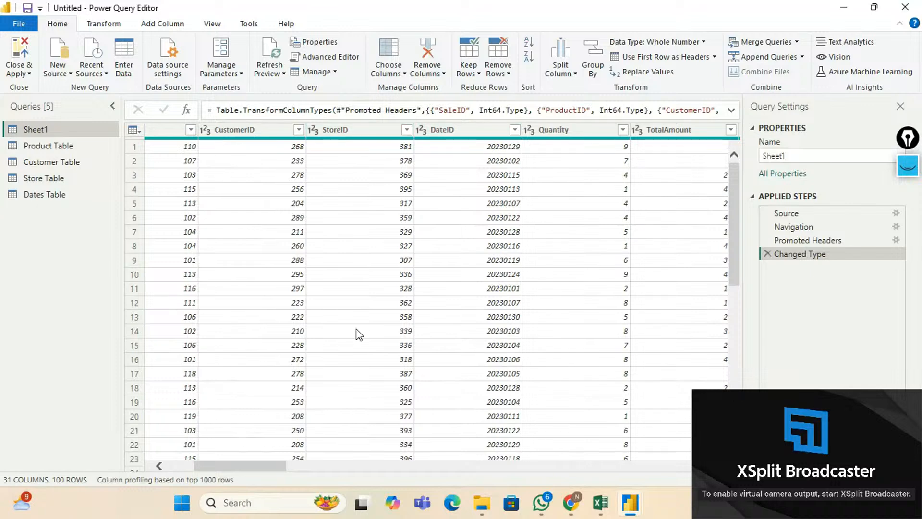
drag(273, 474, 246, 475)
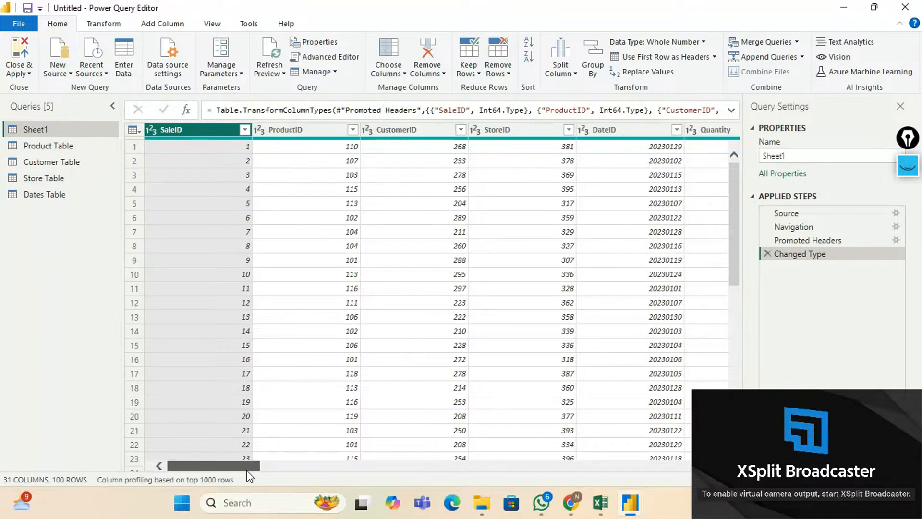
drag(248, 471, 313, 468)
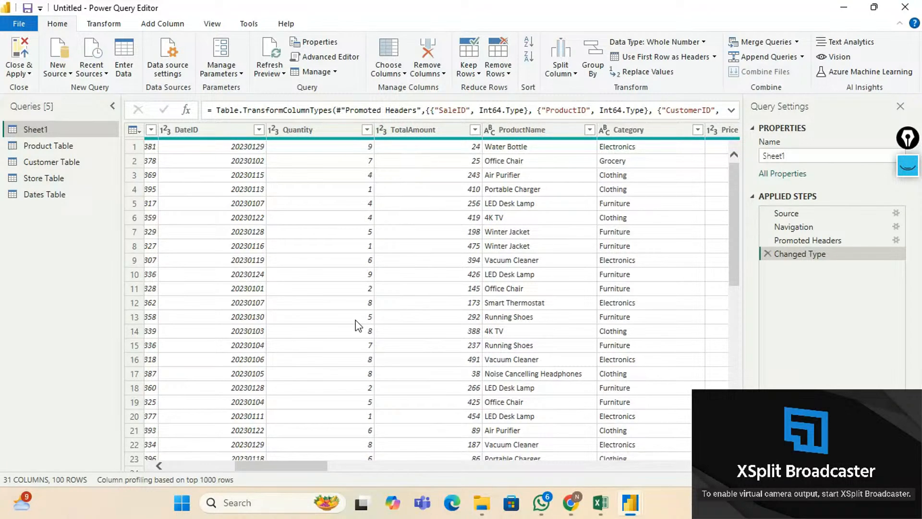
drag(306, 464, 238, 465)
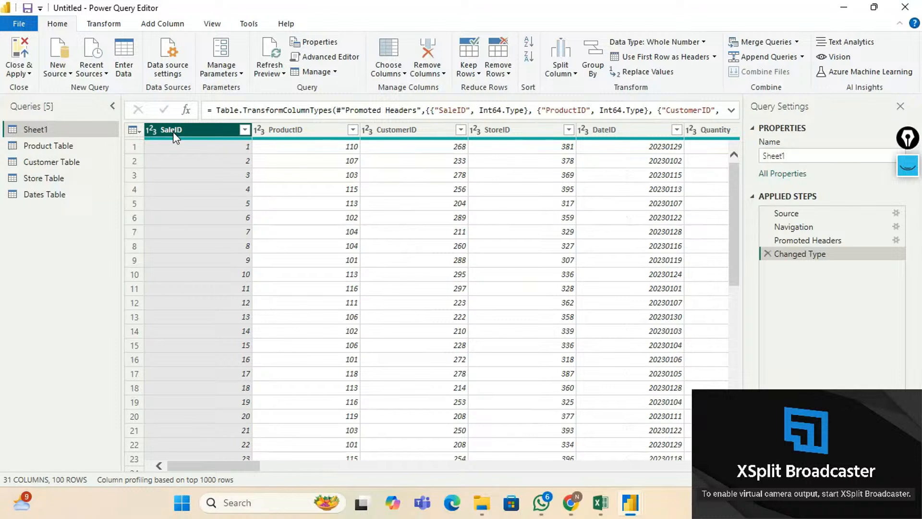
Reduce Sheet1 to SaleID, ProductID, CustomerID, StoreID, DateID, Quantity and TotalAmount.
click(403, 75)
click(407, 84)
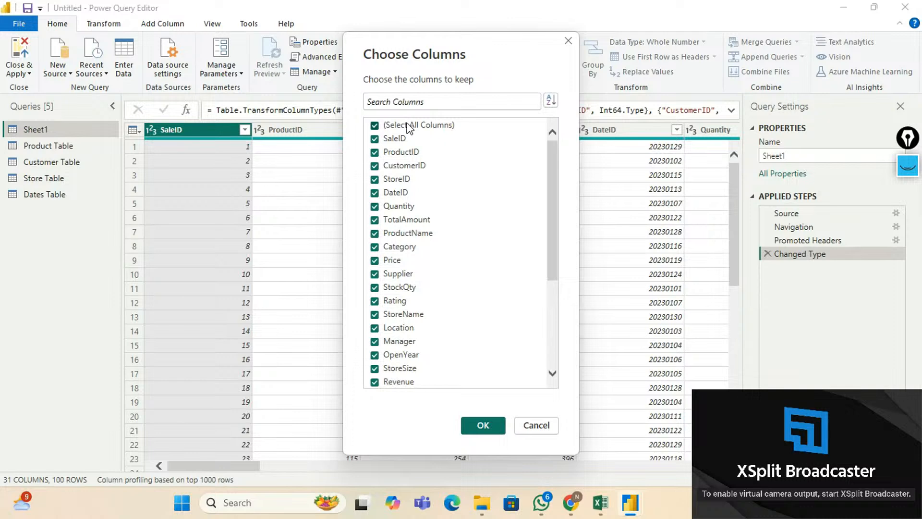
click(408, 127)
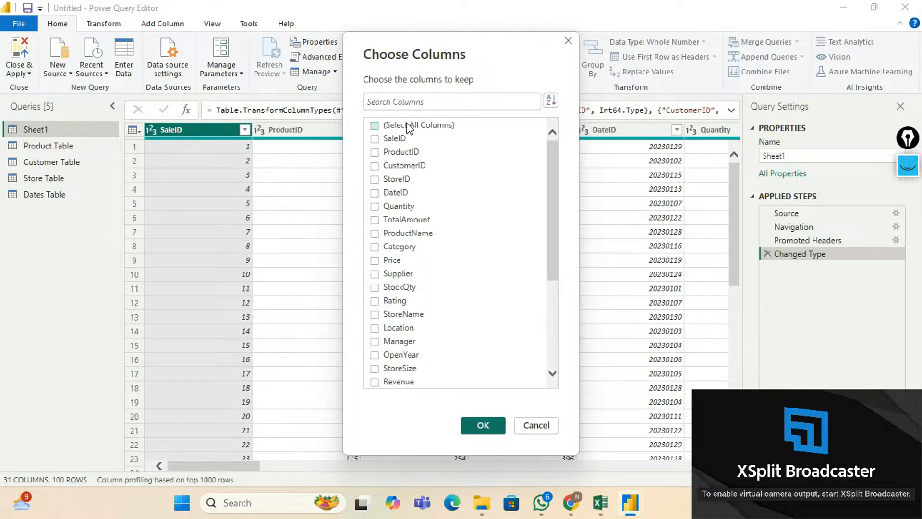
click(375, 138)
click(375, 166)
click(375, 193)
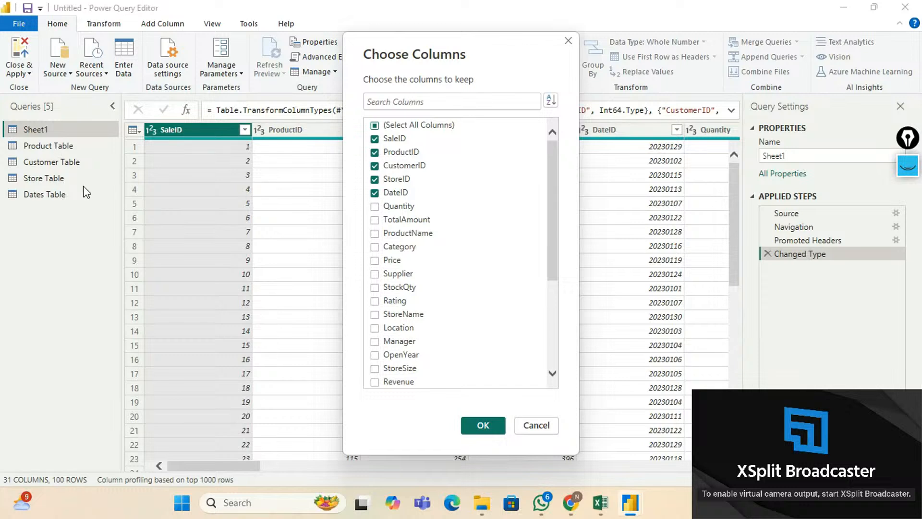
click(374, 206)
click(374, 222)
scroll(409, 236, down, 4)
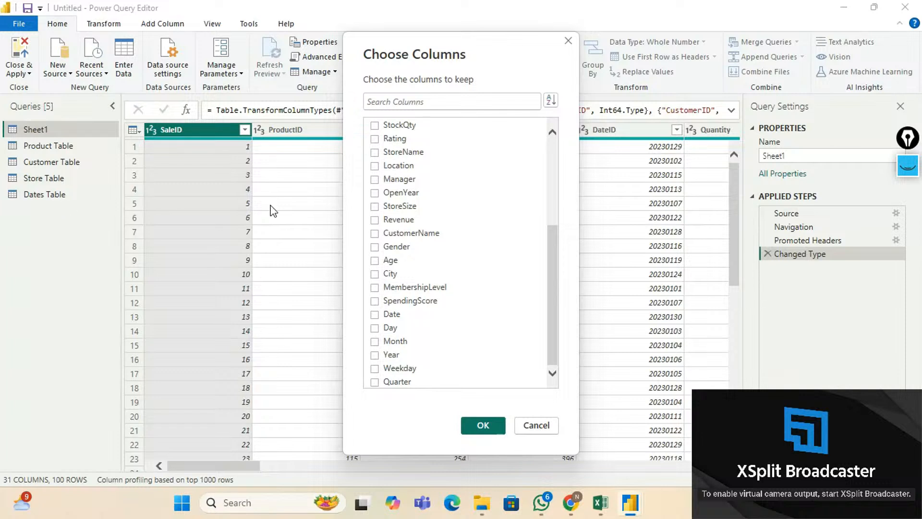
scroll(427, 220, up, 4)
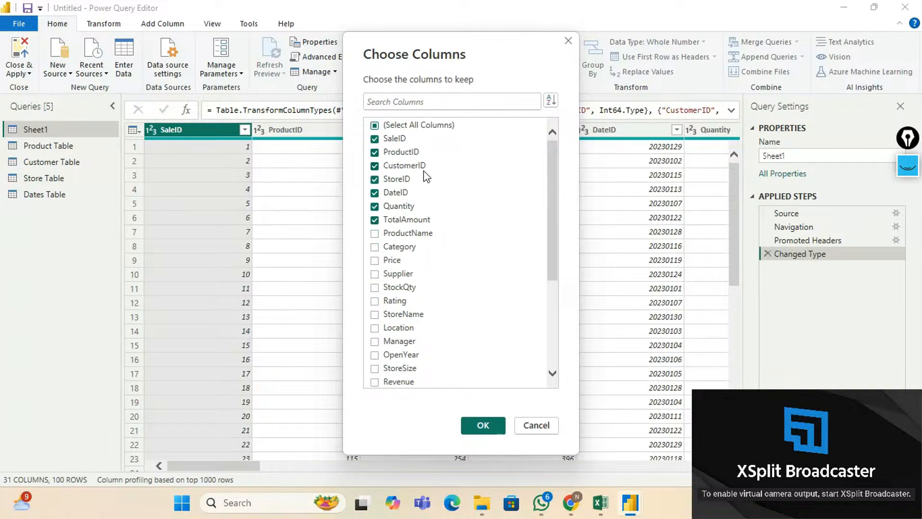
click(484, 425)
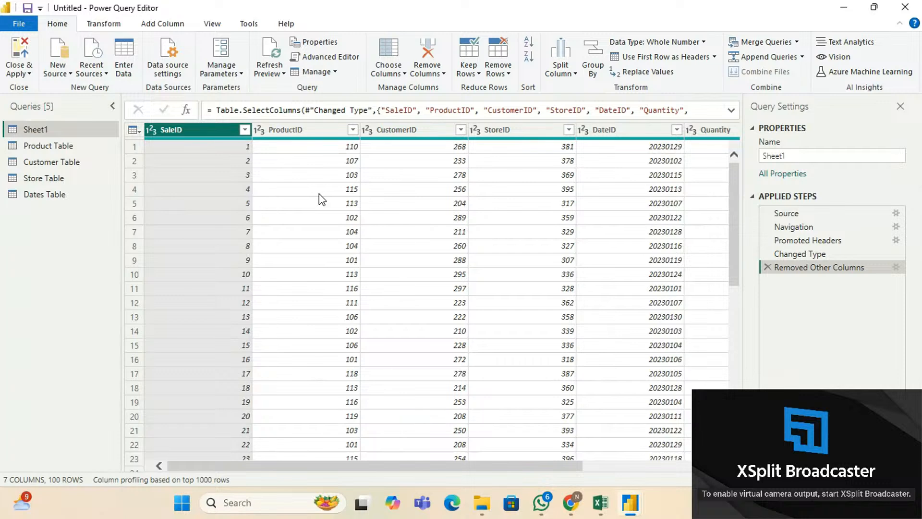
drag(527, 469, 347, 485)
Remove duplicate SaleID rows from the sales query, keeping all 100 rows.
click(497, 70)
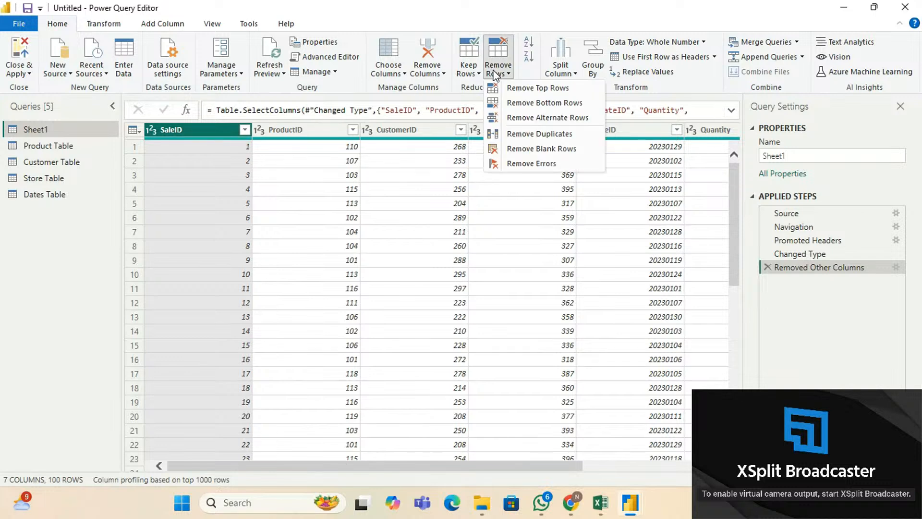
click(530, 137)
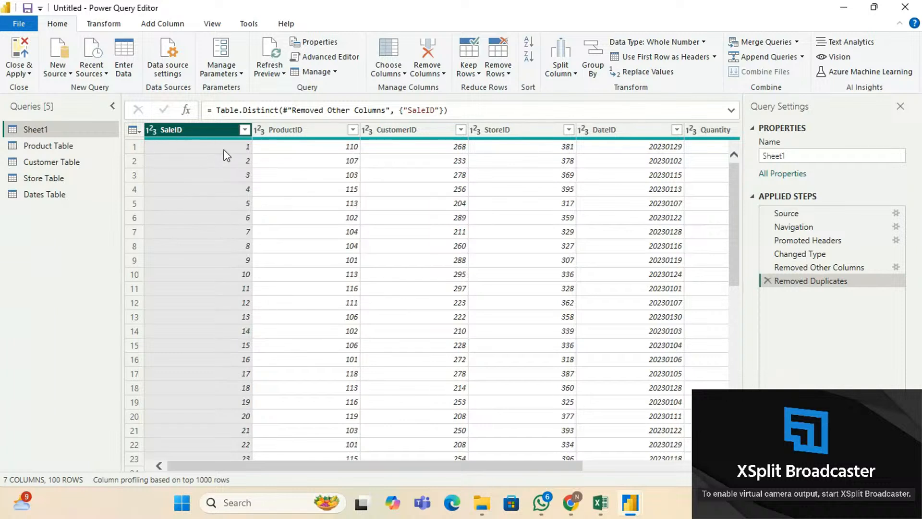
scroll(231, 192, down, 9)
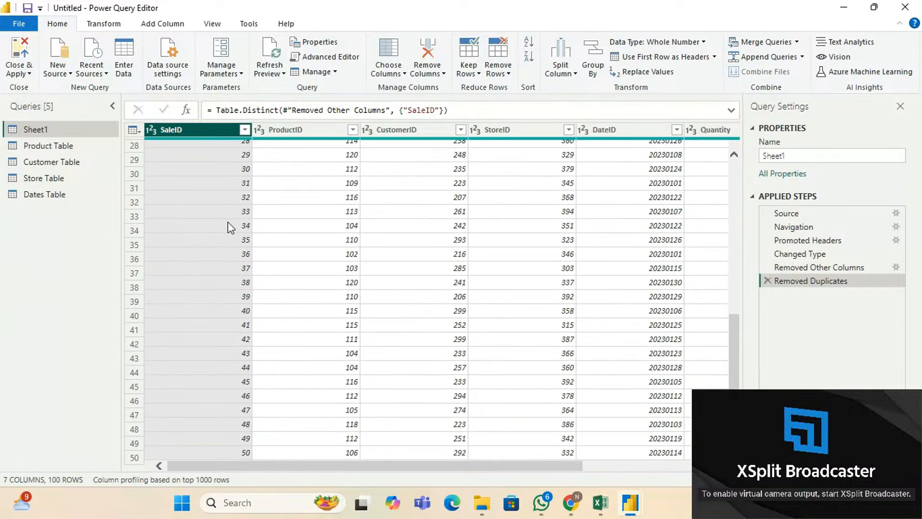
scroll(229, 231, down, 17)
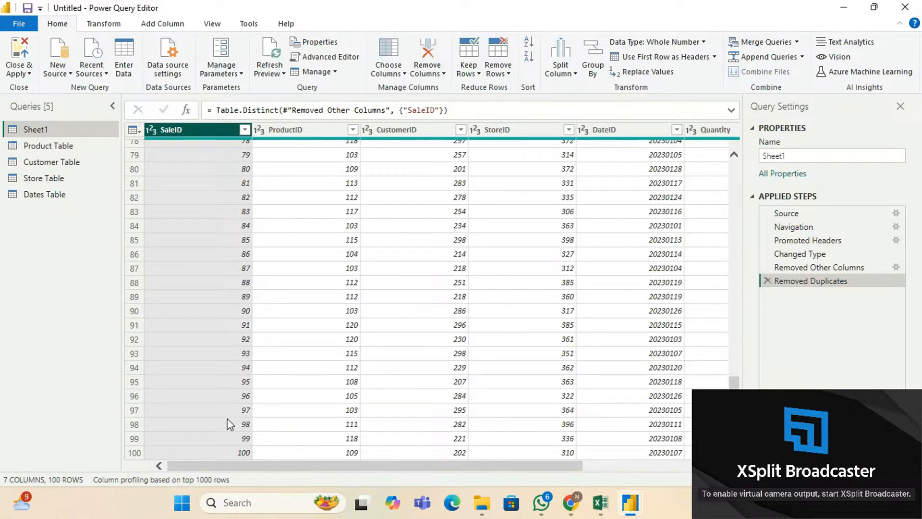
scroll(216, 355, up, 20)
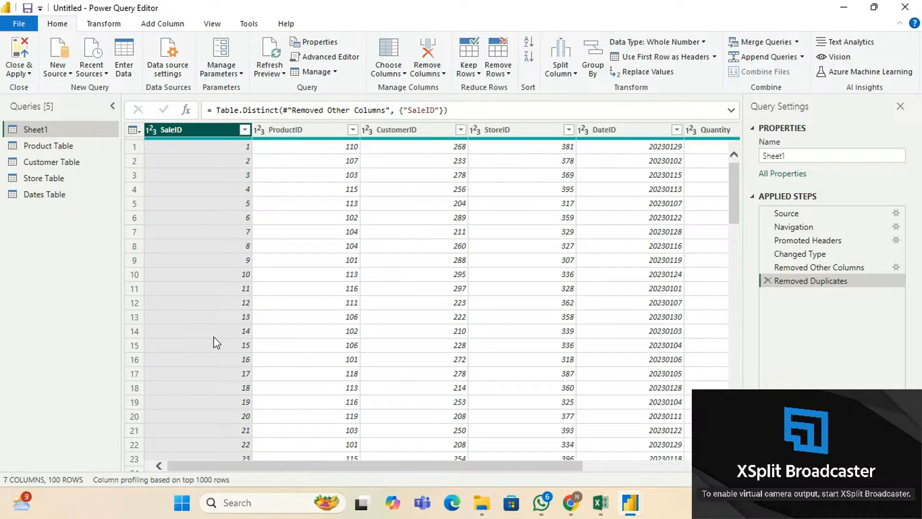
Rename the Sheet1 query to 'Fact Table'.
double_click(46, 131)
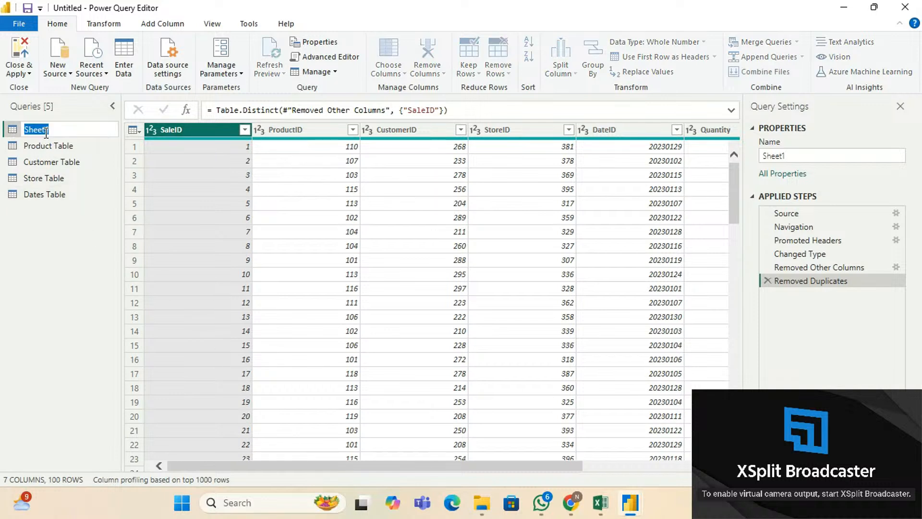
text(Sal)
key(ctrl+a)
text(F)
key(Return)
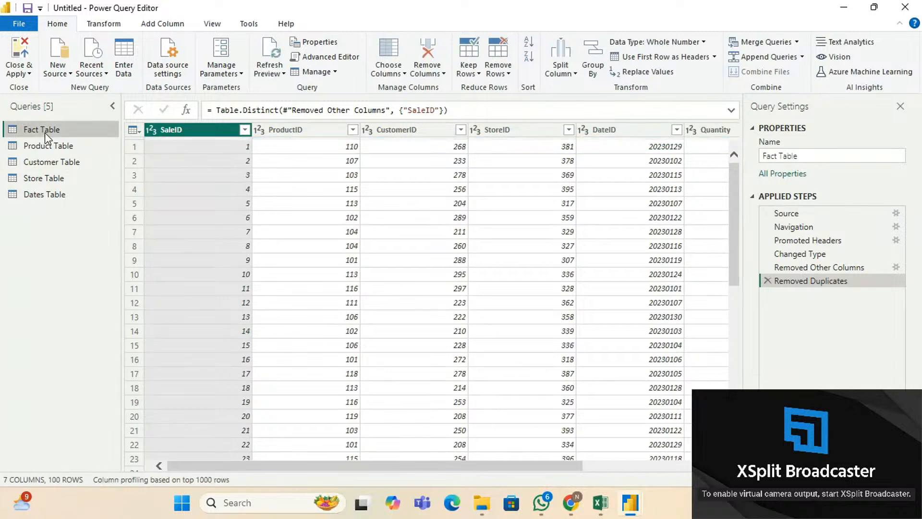
click(601, 503)
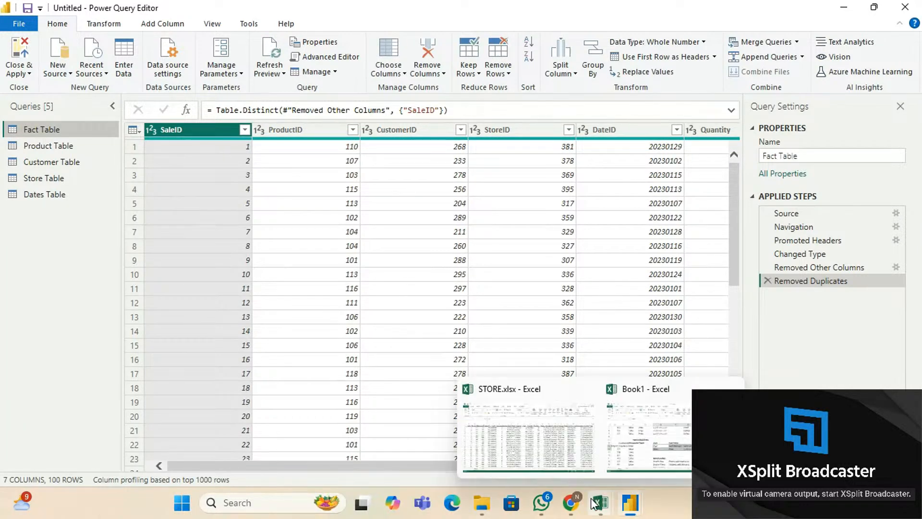
click(572, 454)
click(82, 243)
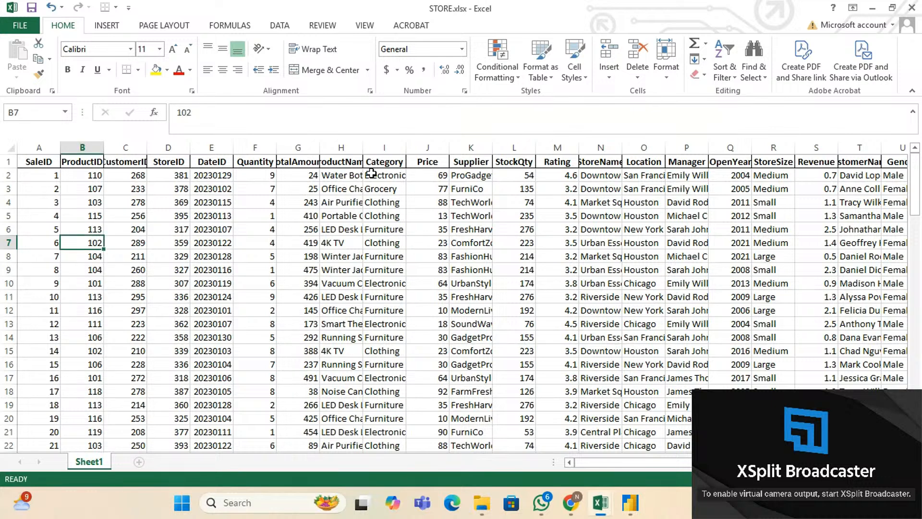
click(393, 203)
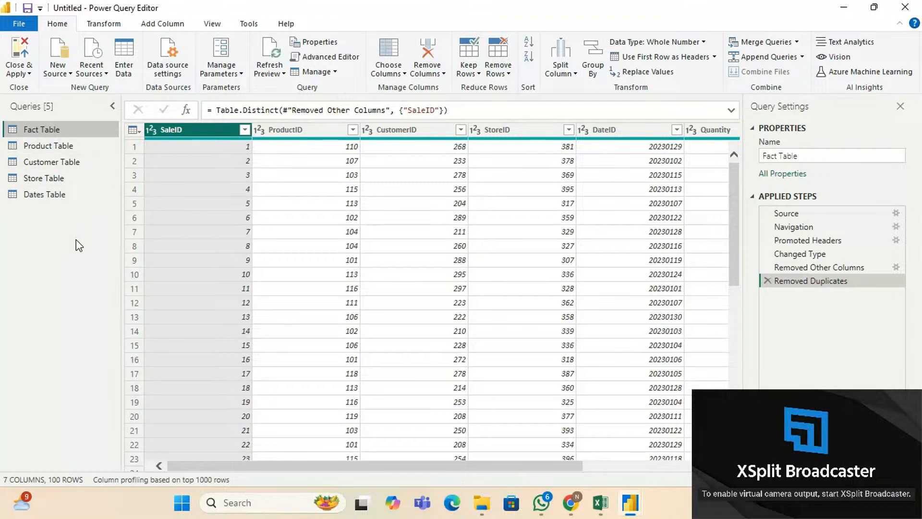
Close and apply the query changes, loading Customer, Dates, Fact, Product and Store into the report.
mouse_move(636, 516)
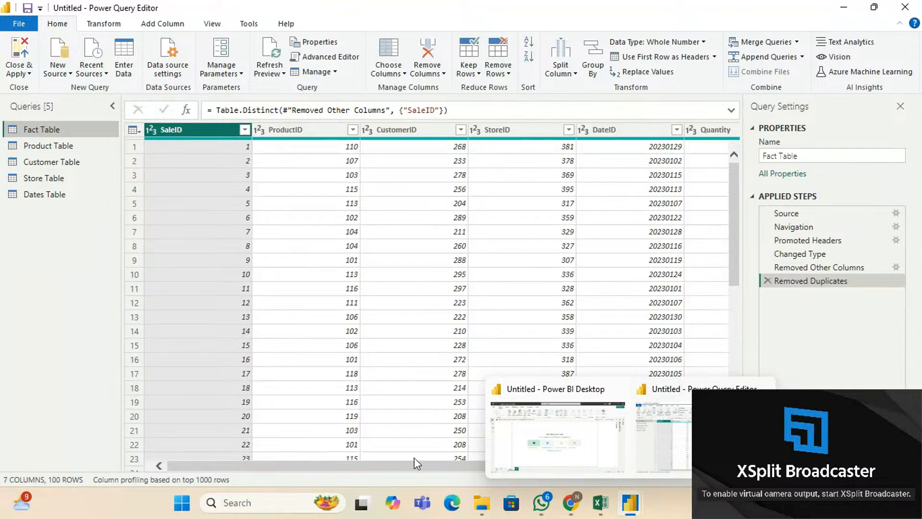
drag(481, 467, 344, 472)
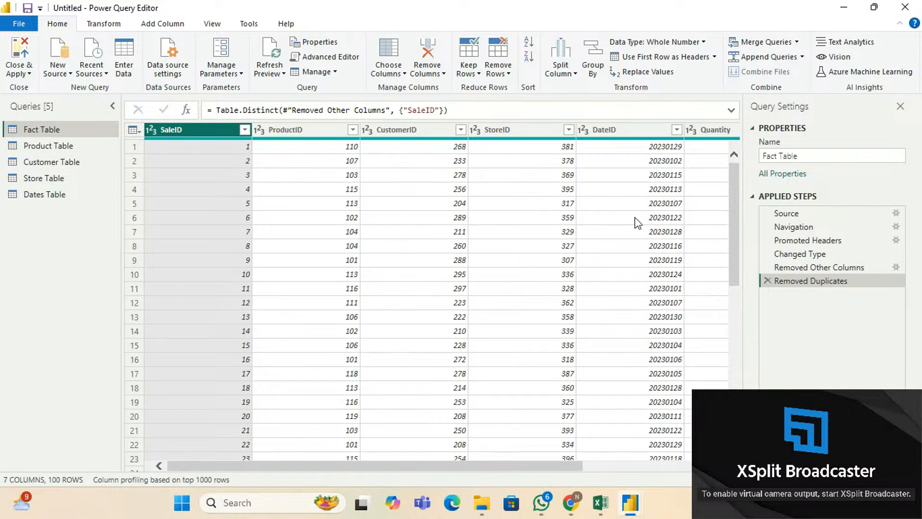
click(27, 75)
click(18, 117)
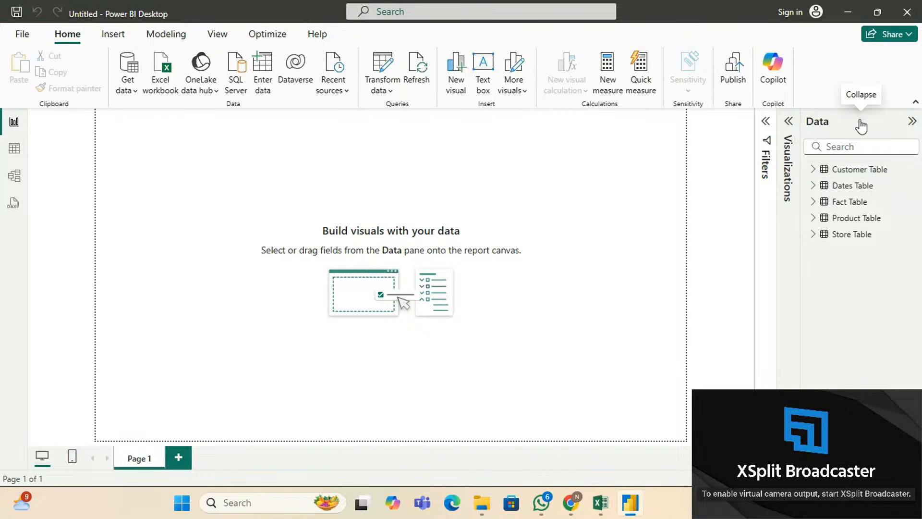
In Model view, move the Dates Table right of the Fact Table and centre the Fact Table.
click(8, 178)
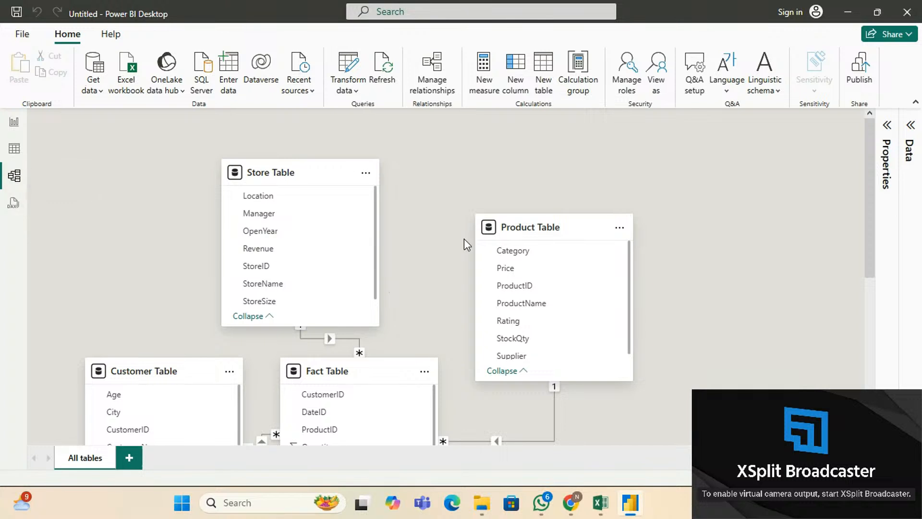
scroll(795, 199, down, 3)
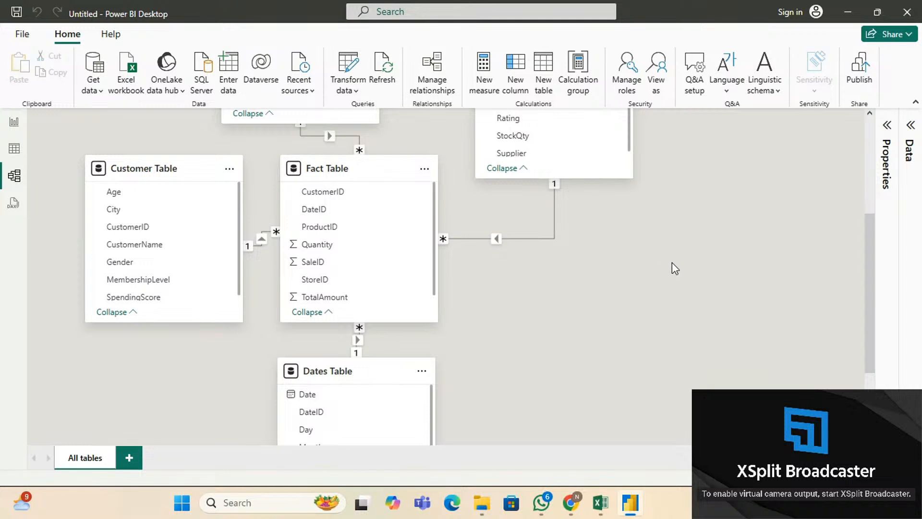
scroll(539, 290, up, 2)
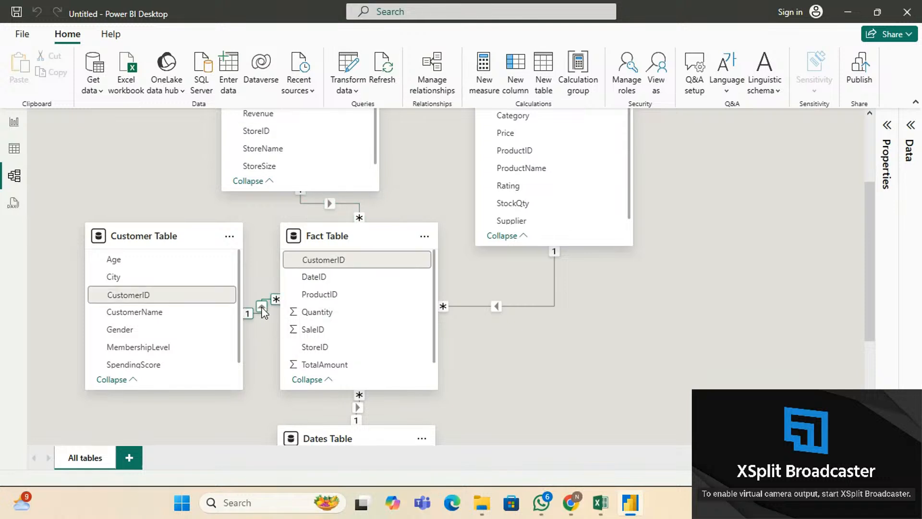
scroll(481, 365, down, 3)
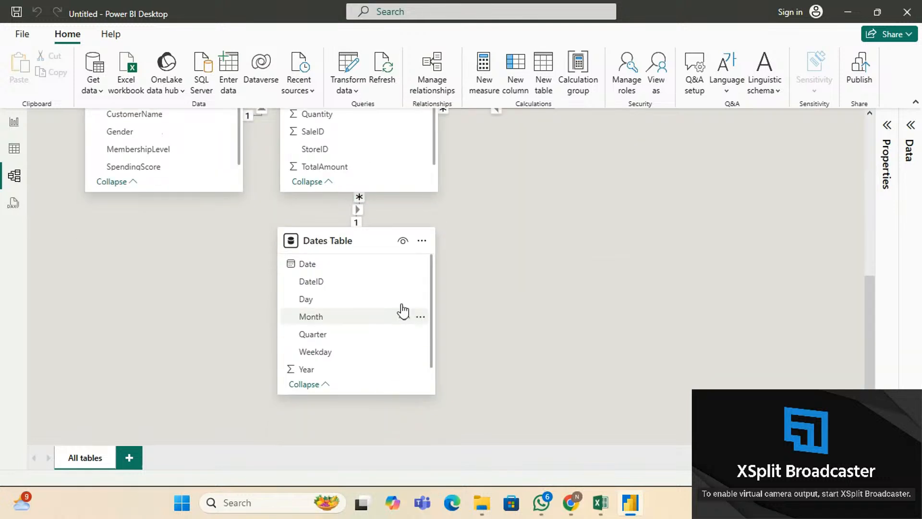
scroll(505, 265, up, 2)
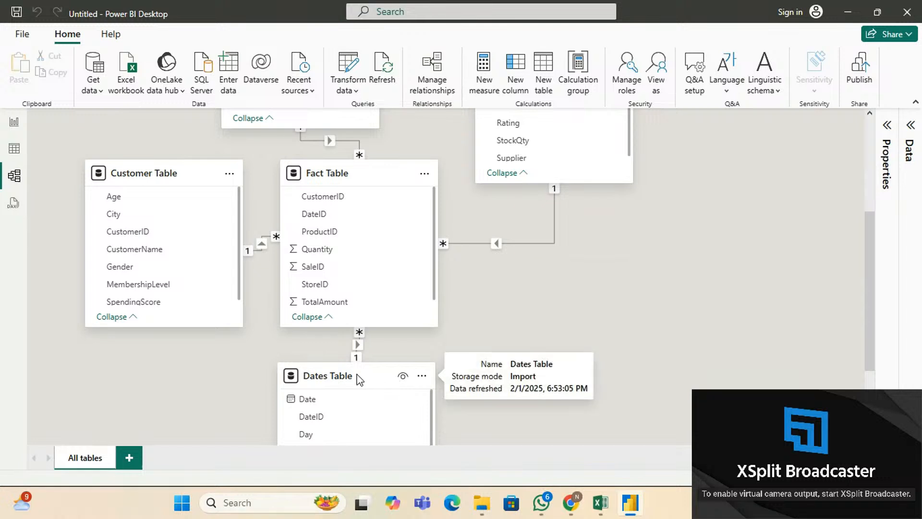
drag(383, 378, 709, 344)
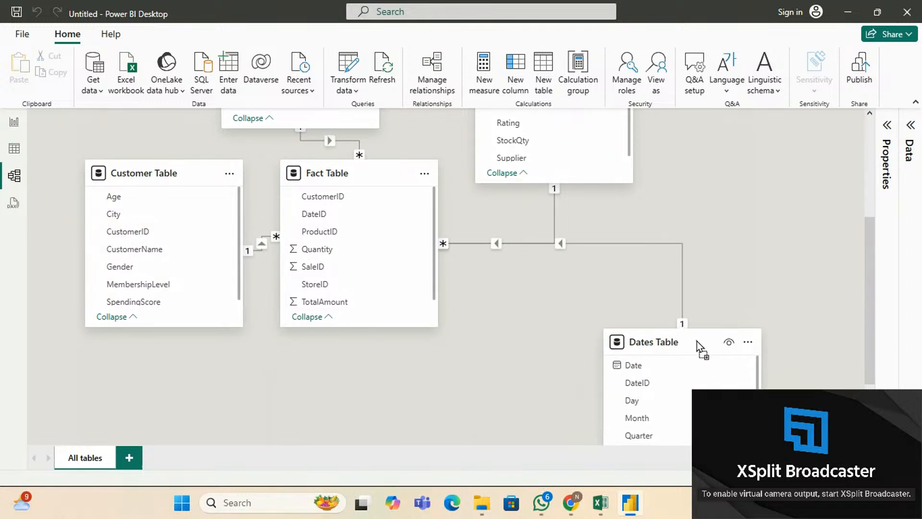
mouse_move(373, 181)
drag(373, 180, 455, 222)
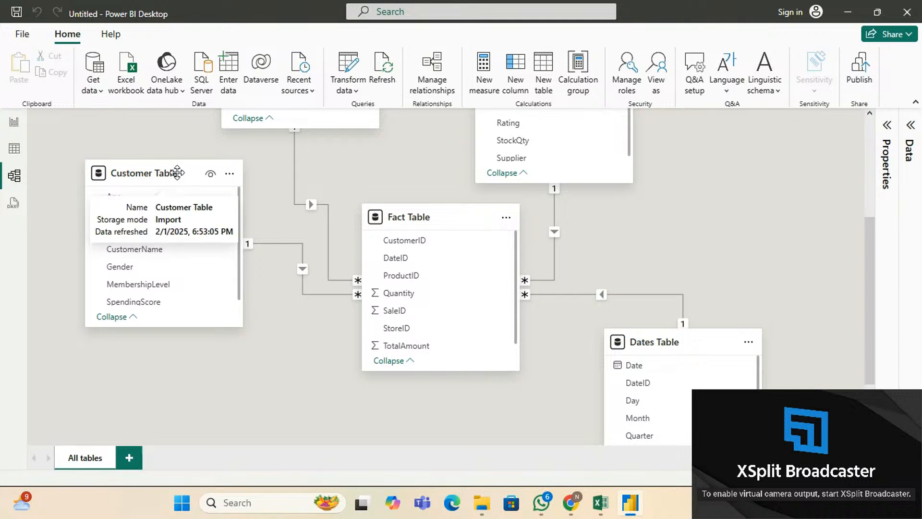
Move Customer Table lower, Store Table upper left, Product Table upper right, then return to Report view.
drag(179, 174, 235, 346)
scroll(238, 202, up, 4)
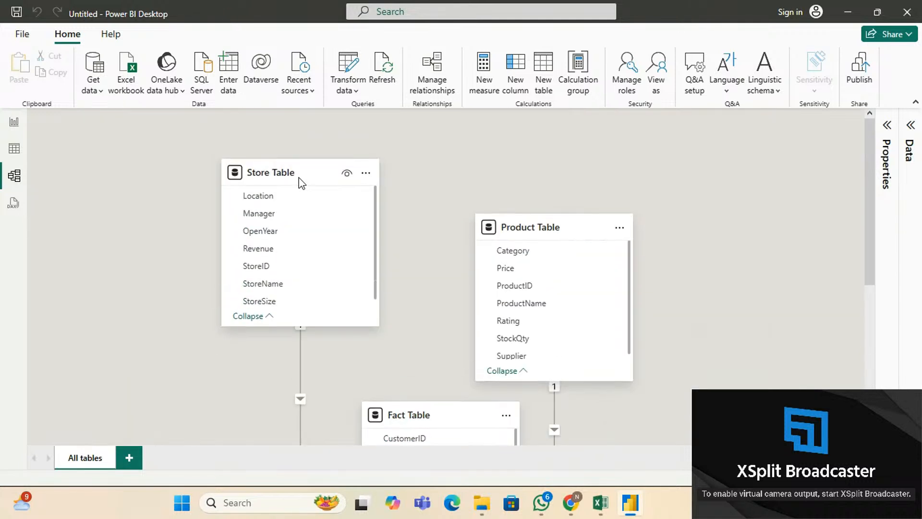
drag(303, 175, 205, 288)
drag(564, 226, 682, 281)
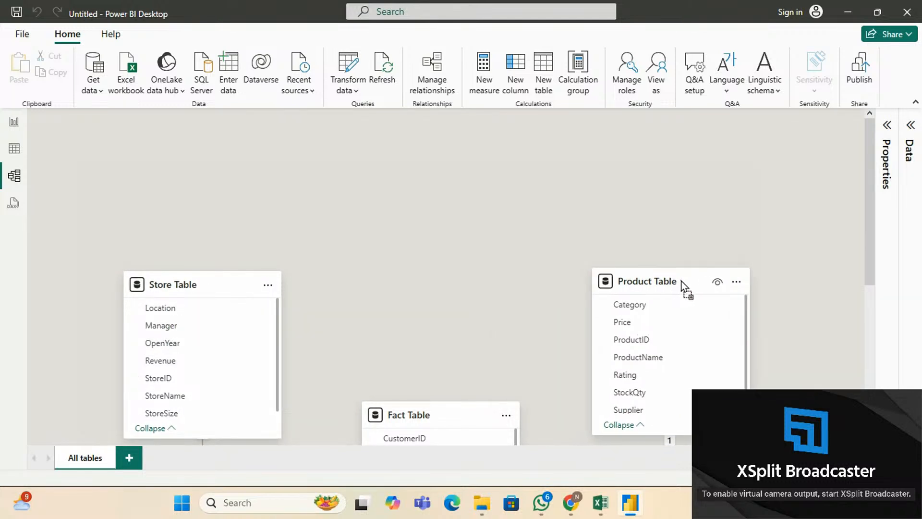
scroll(494, 261, down, 5)
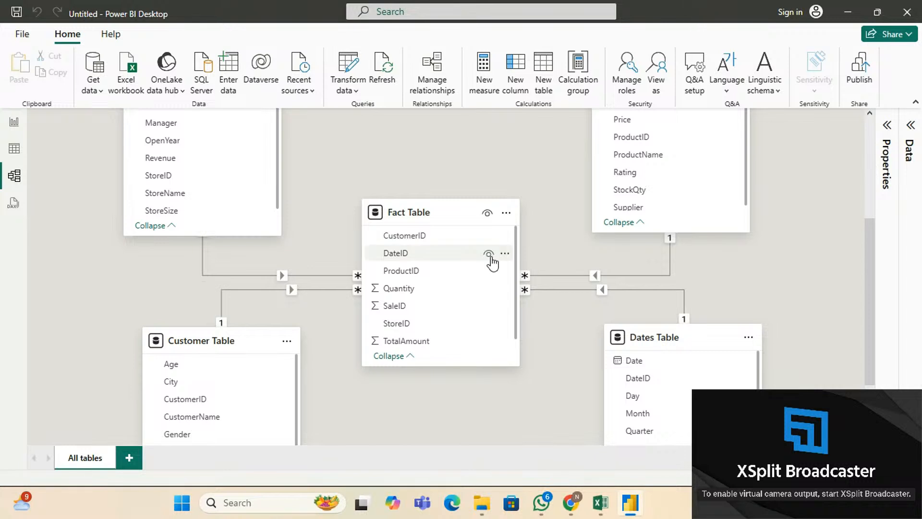
scroll(446, 277, down, 2)
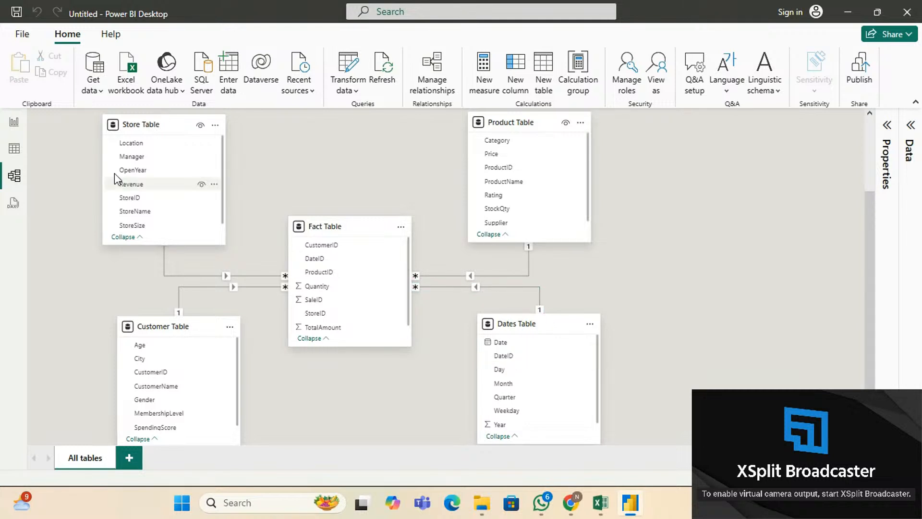
click(13, 123)
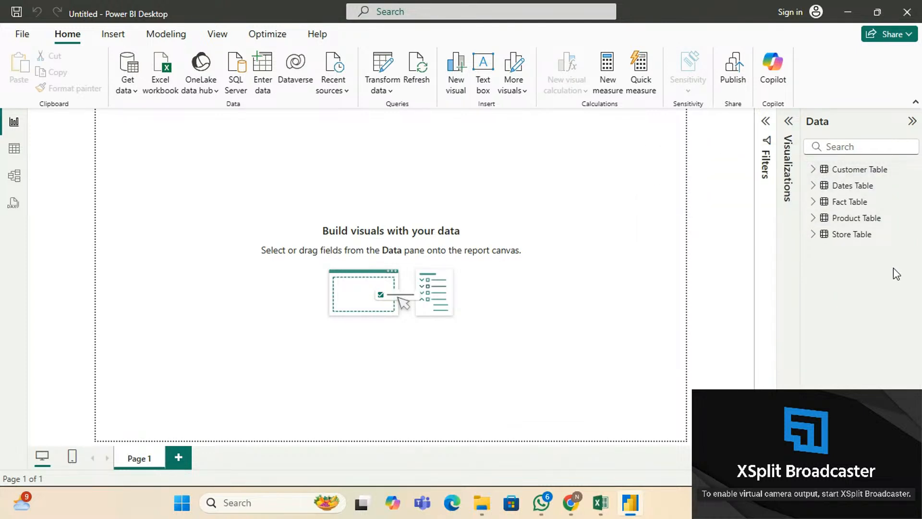
Back in the model diagram, nudge the Store Table and Product Table cards slightly.
click(14, 177)
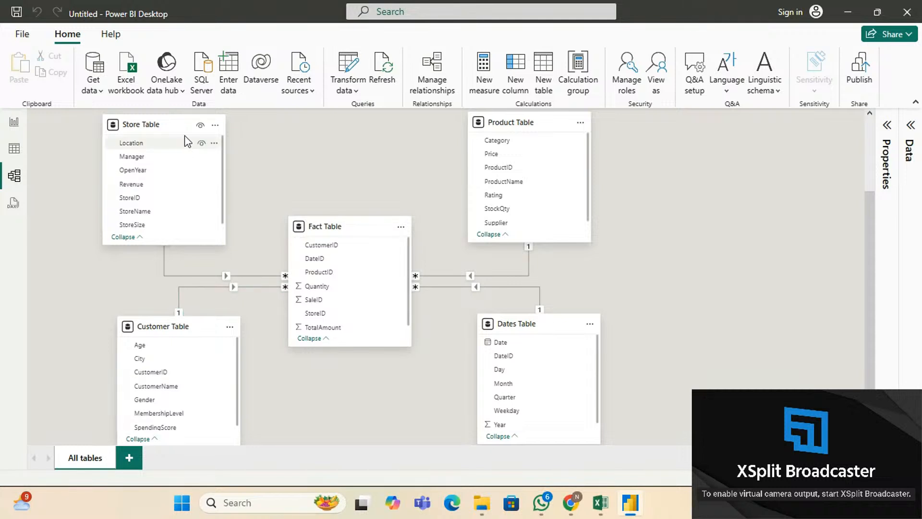
mouse_move(171, 123)
mouse_down()
mouse_move(188, 125)
mouse_move(184, 133)
mouse_up()
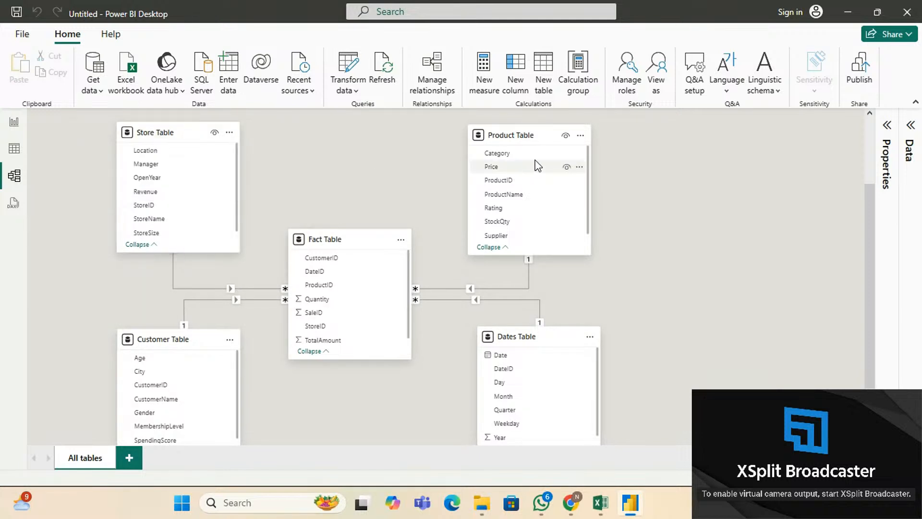
drag(532, 140, 543, 141)
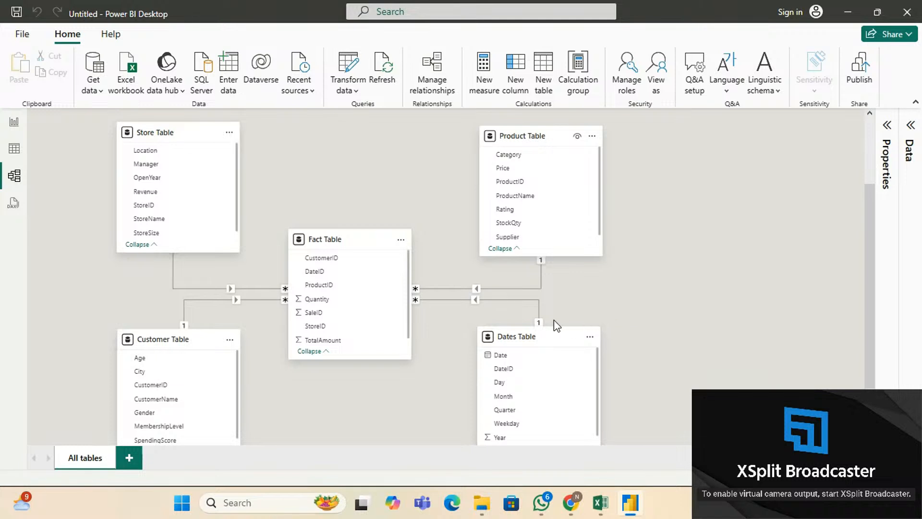
click(439, 89)
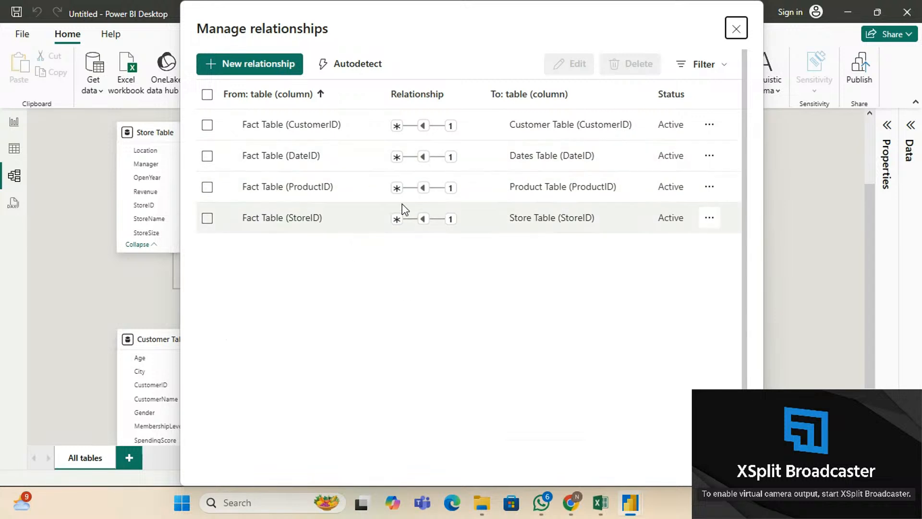
click(267, 71)
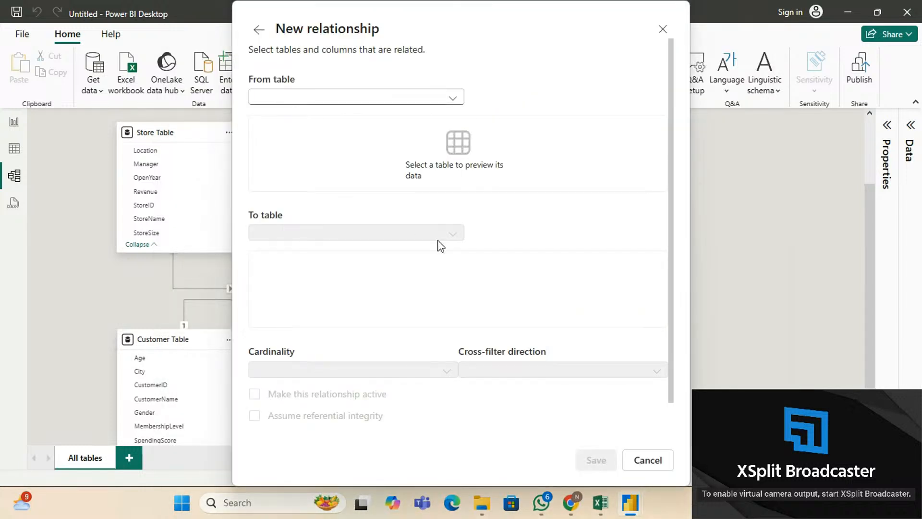
click(342, 99)
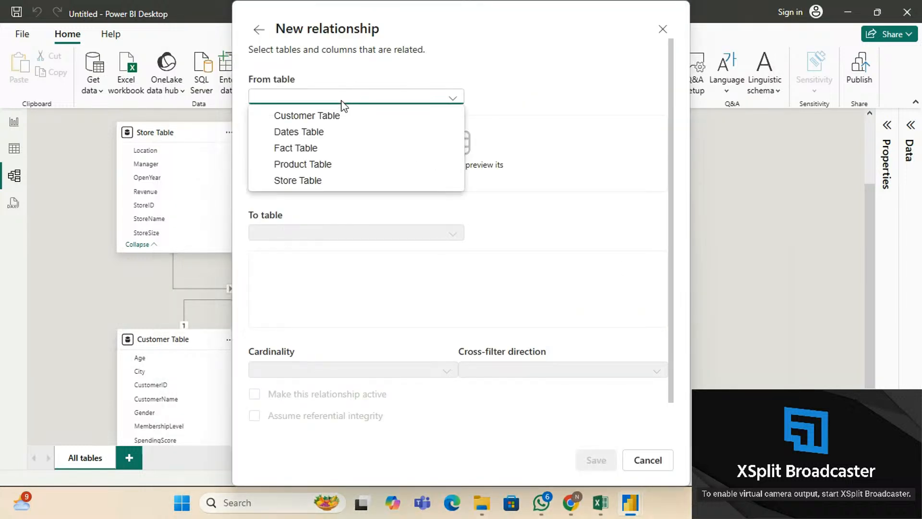
click(330, 149)
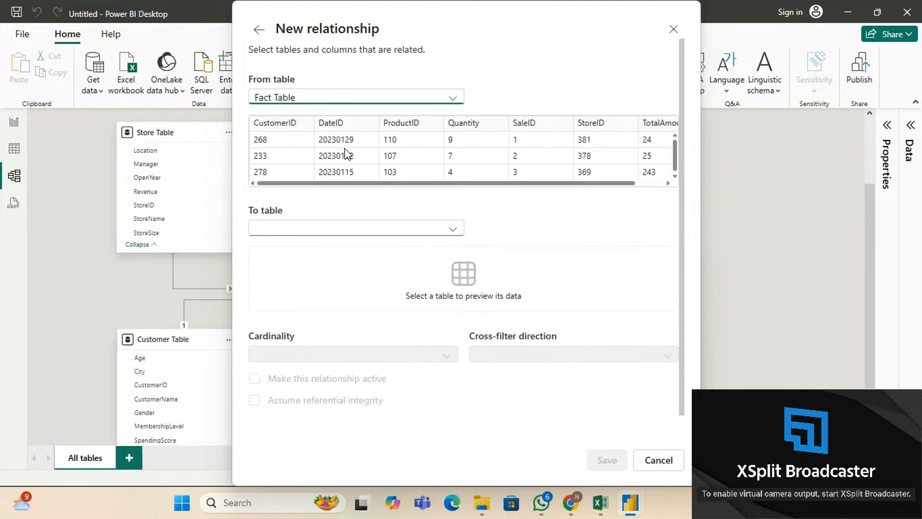
click(415, 230)
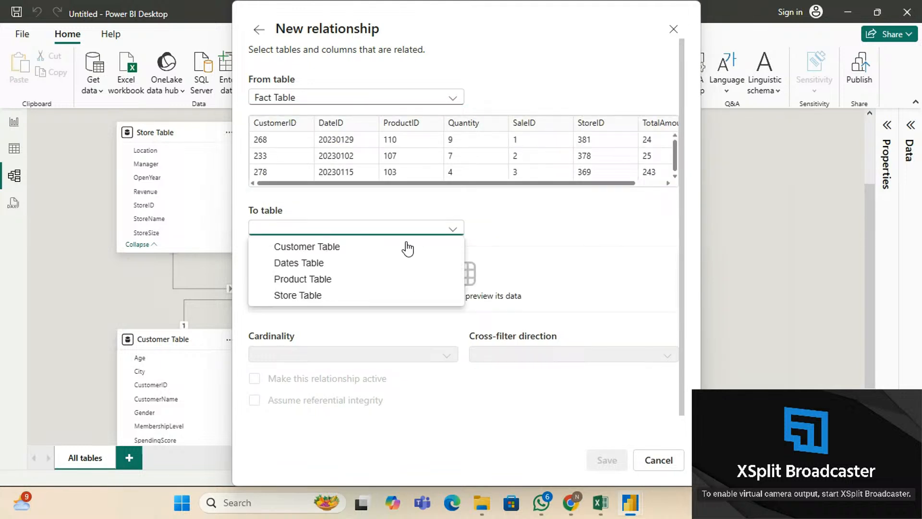
click(358, 264)
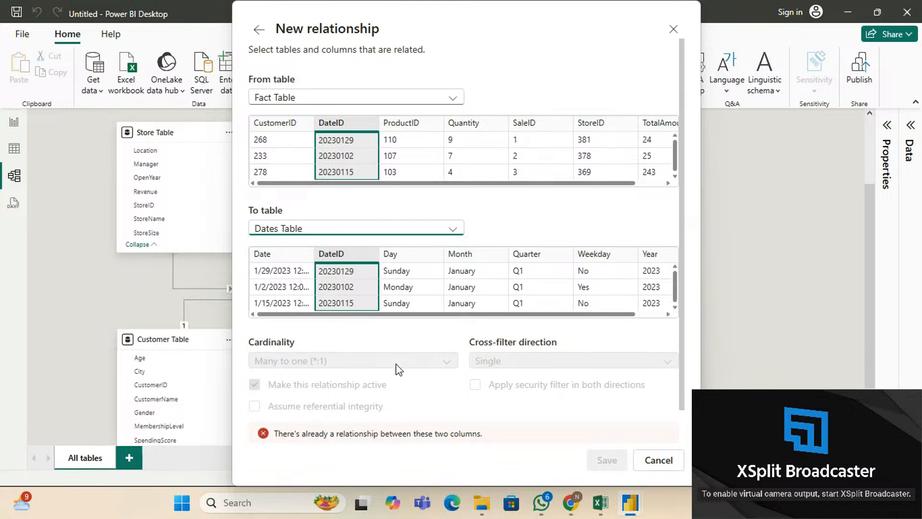
click(657, 460)
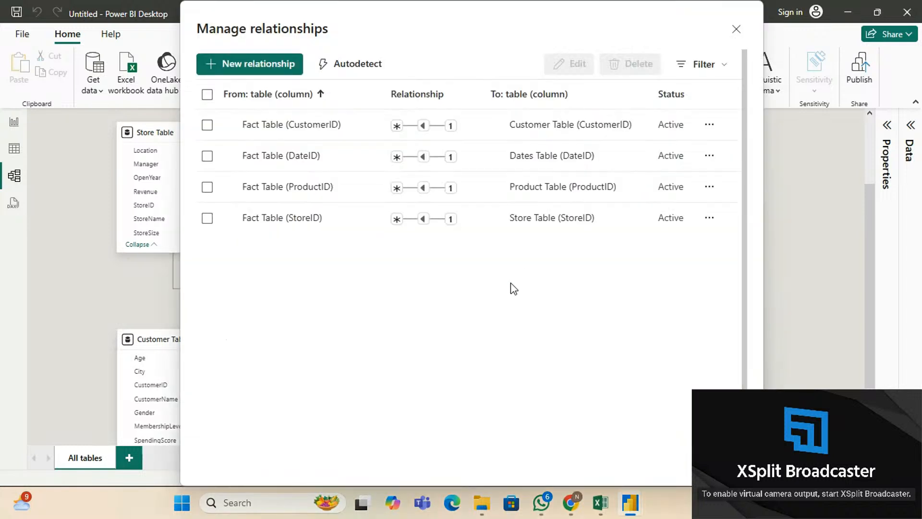
click(719, 461)
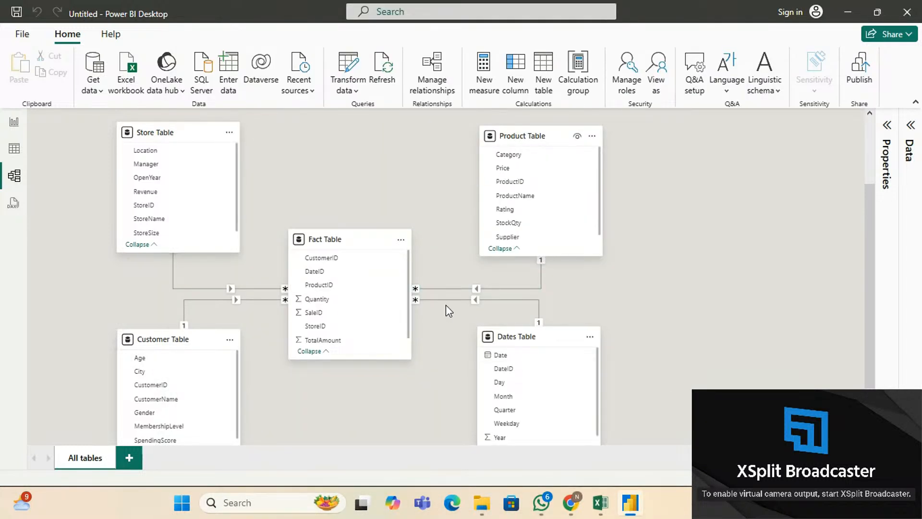
right_click(231, 293)
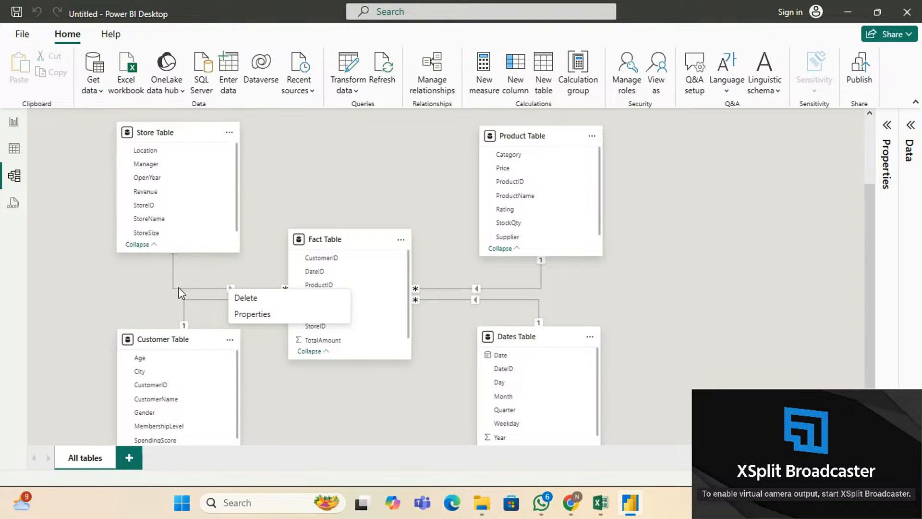
click(245, 315)
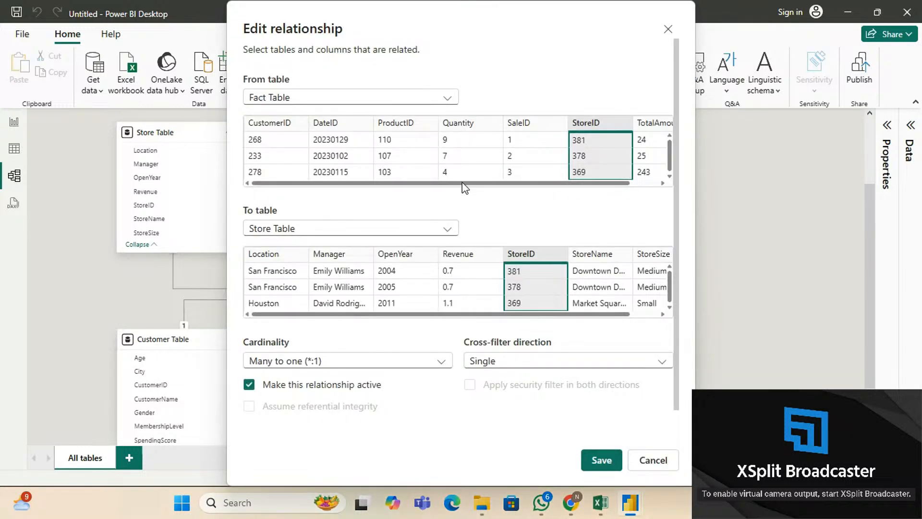
click(639, 459)
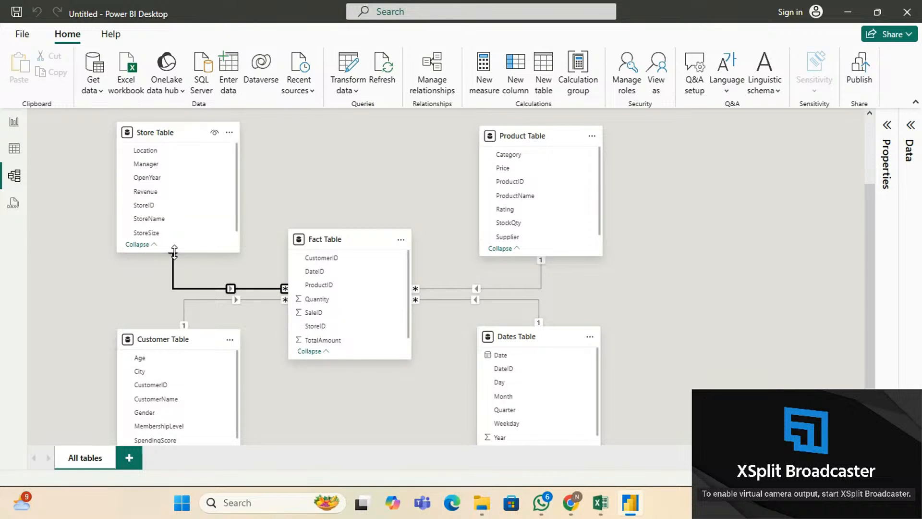
drag(174, 133, 175, 123)
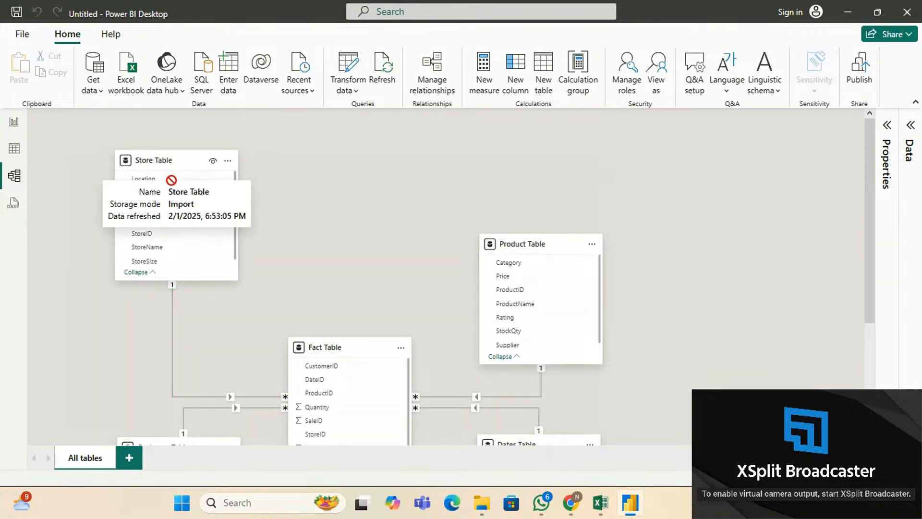
drag(171, 180, 182, 238)
scroll(426, 237, down, 5)
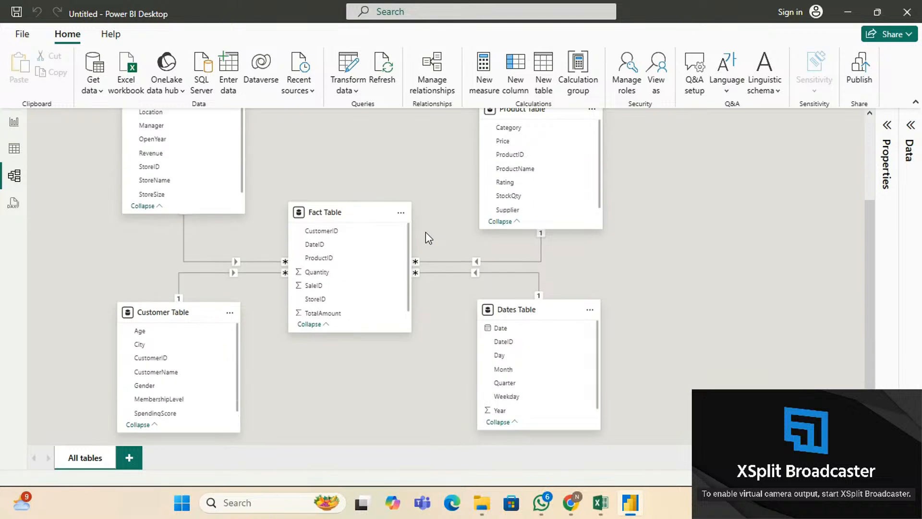
scroll(426, 232, up, 3)
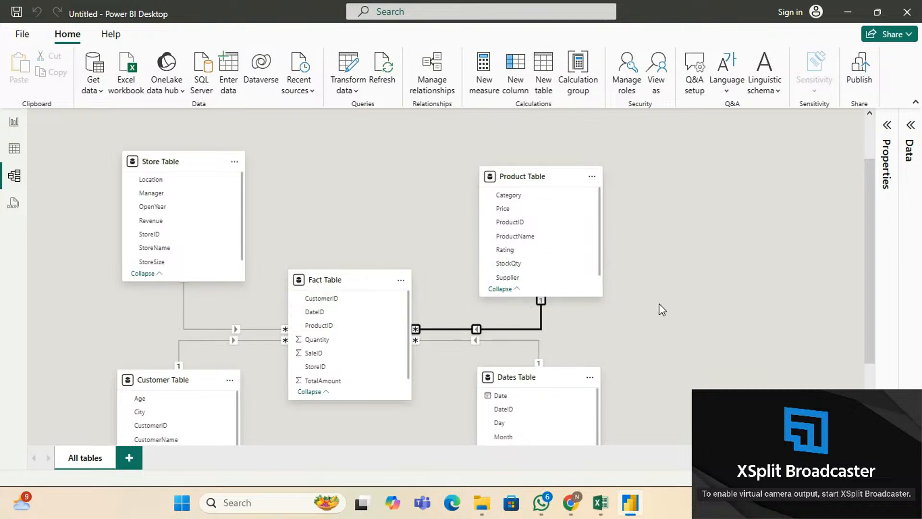
scroll(659, 304, down, 3)
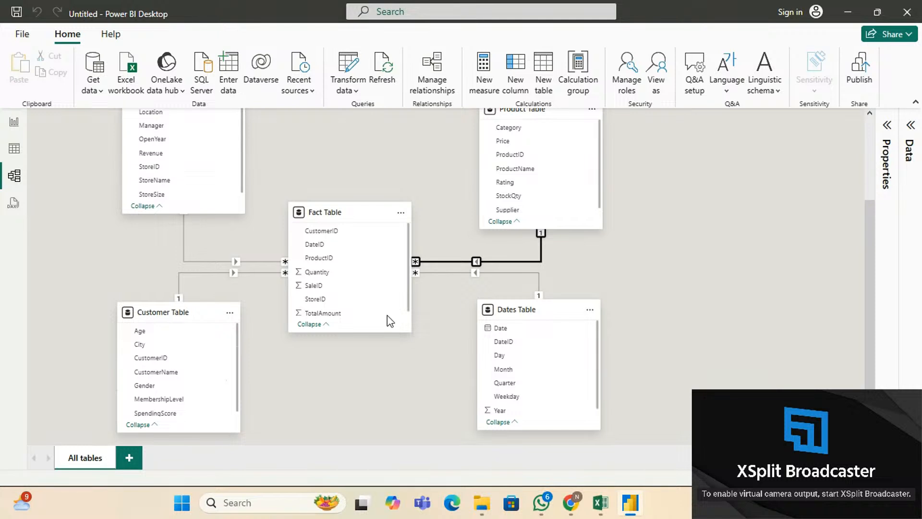
scroll(552, 258, up, 3)
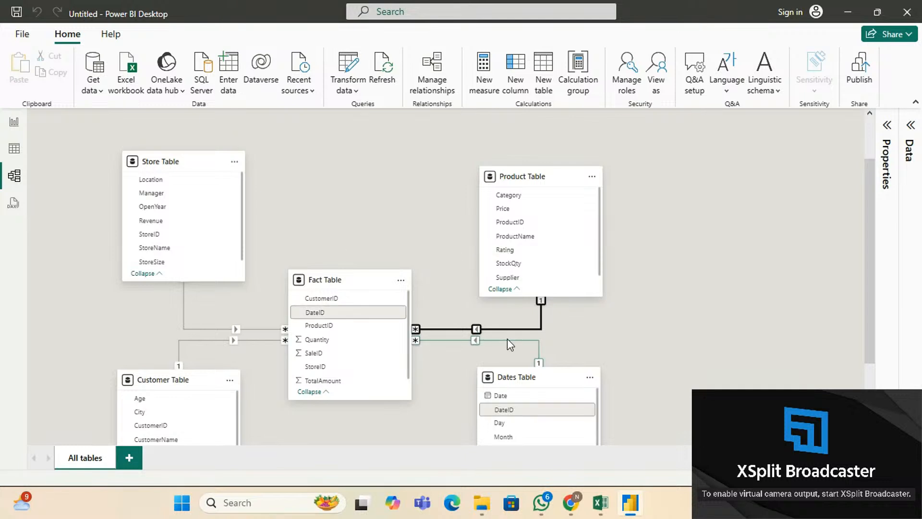
Build a table visual of Product Table's ProductID and ProductName on the report page.
click(15, 123)
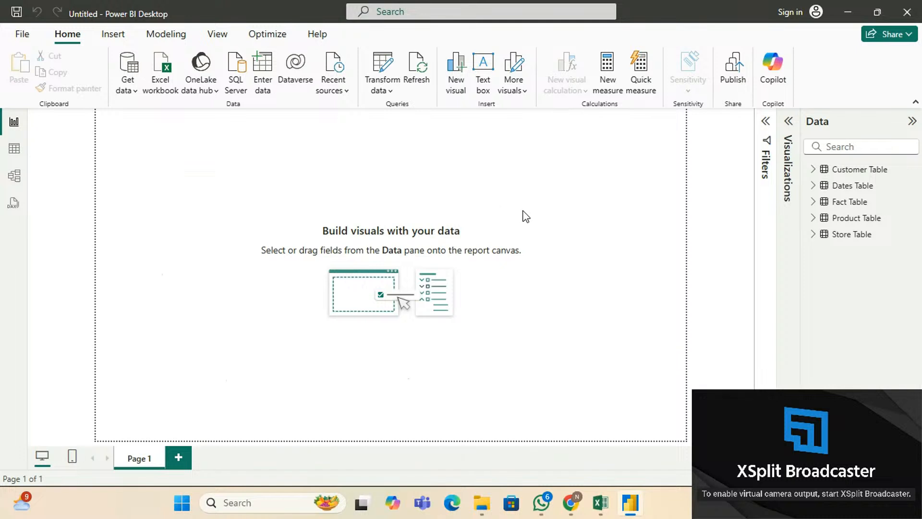
click(813, 218)
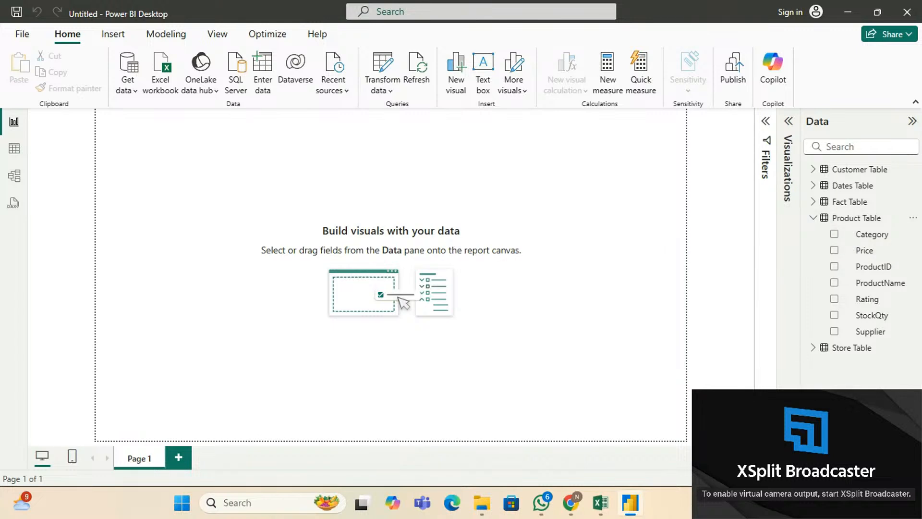
click(836, 479)
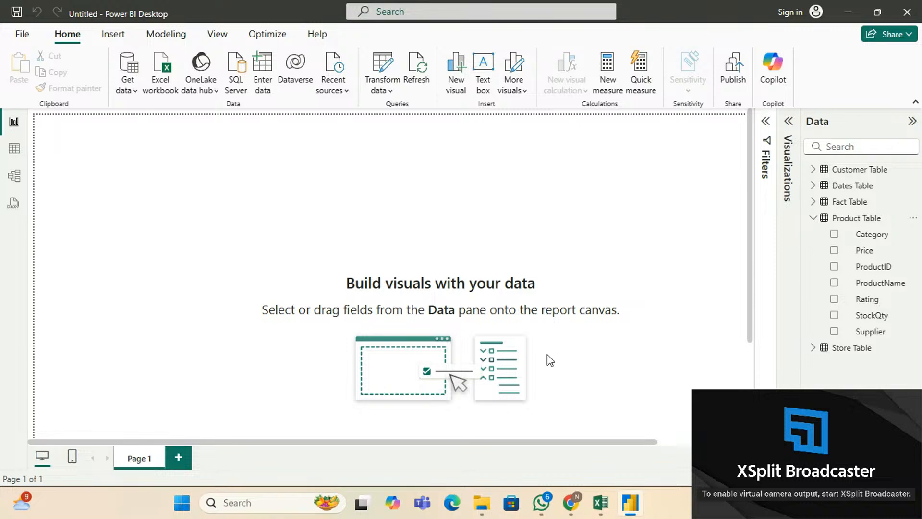
click(835, 267)
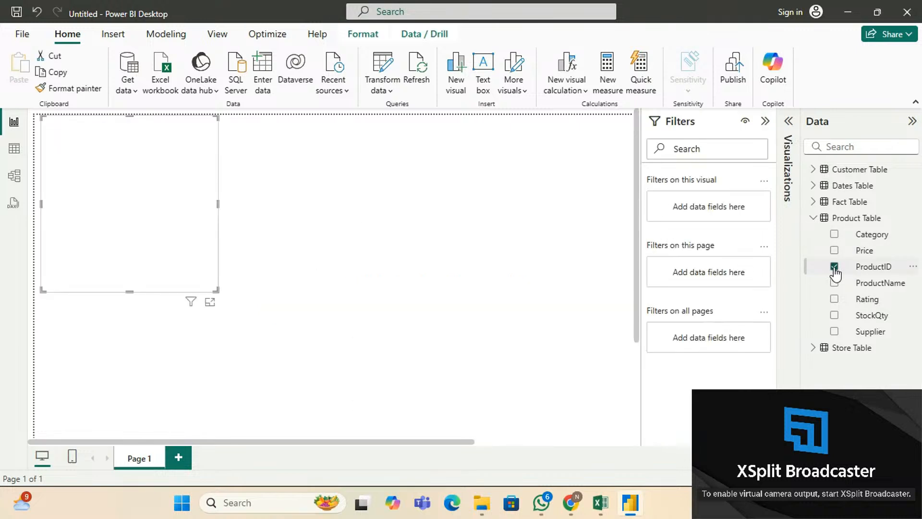
click(765, 122)
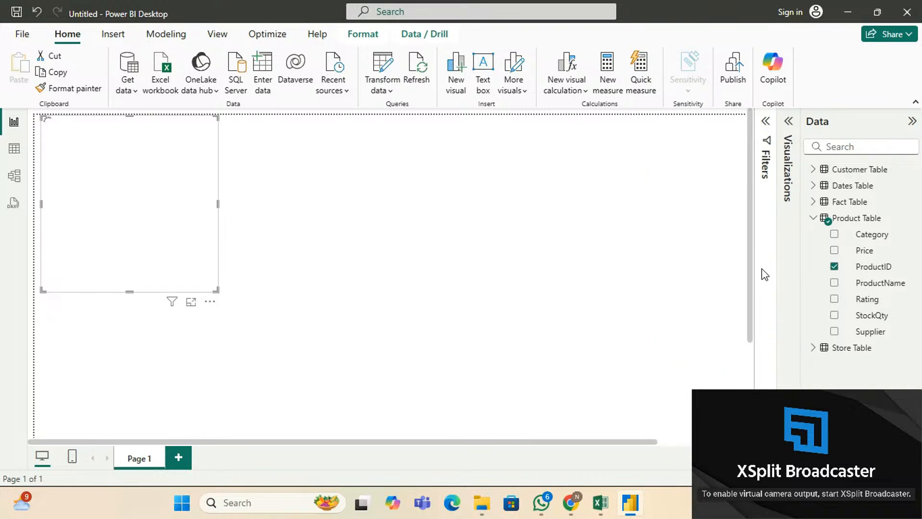
click(836, 284)
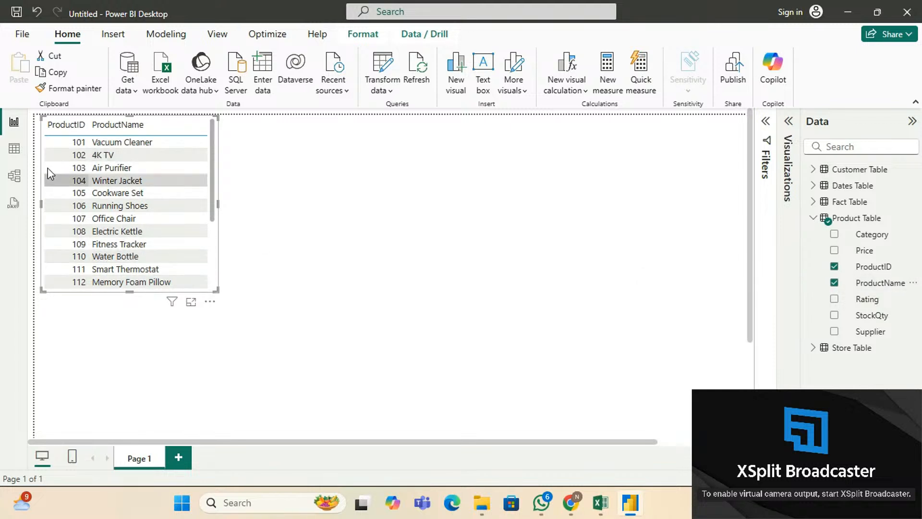
click(788, 125)
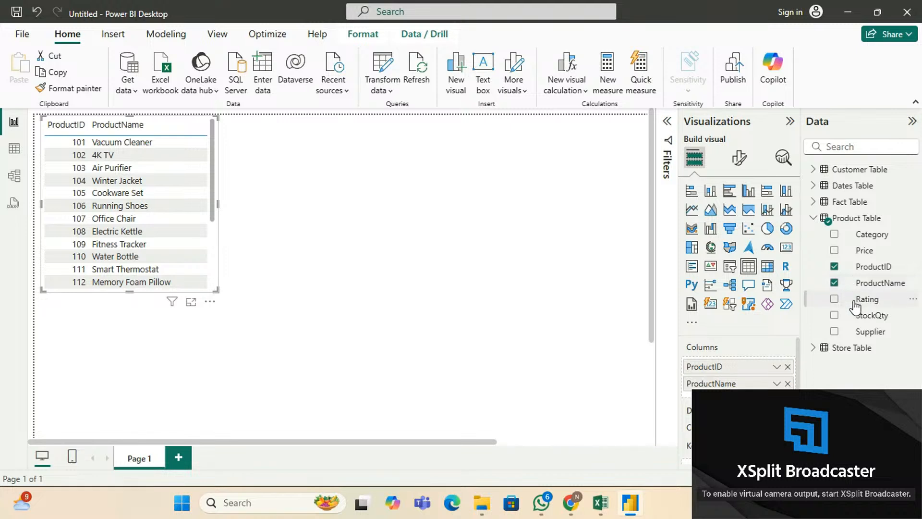
Add Price to the product table and widen it.
click(835, 249)
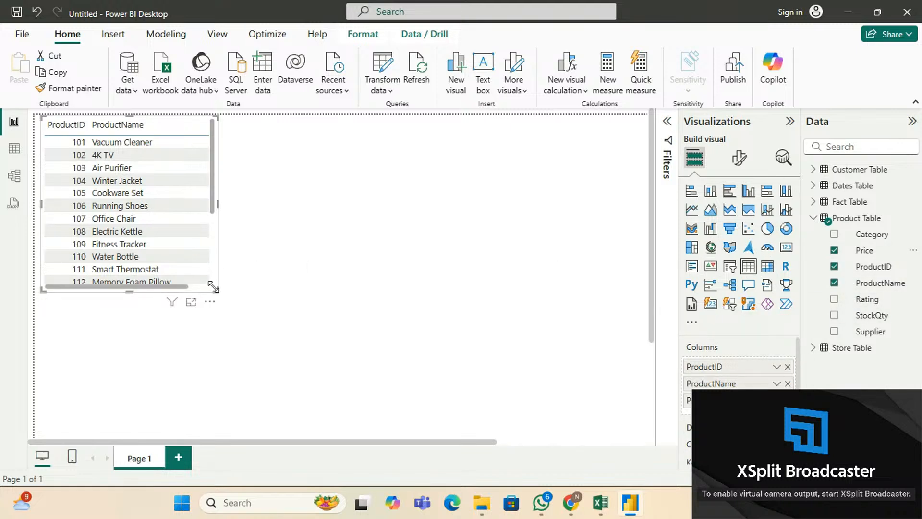
drag(217, 204, 257, 207)
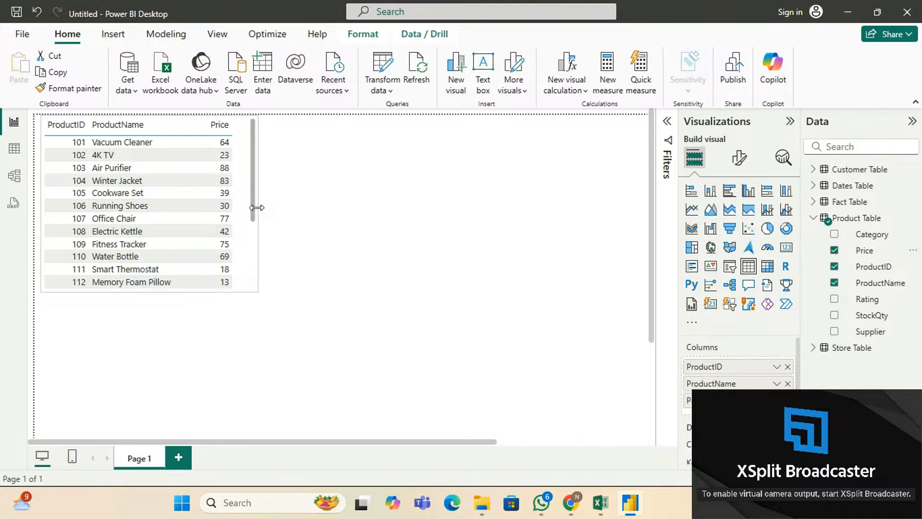
scroll(125, 199, down, 3)
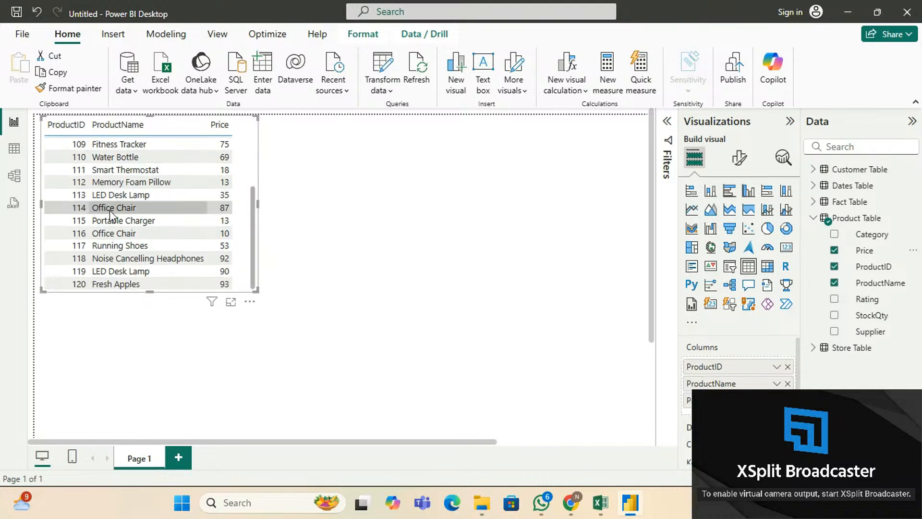
scroll(111, 213, up, 3)
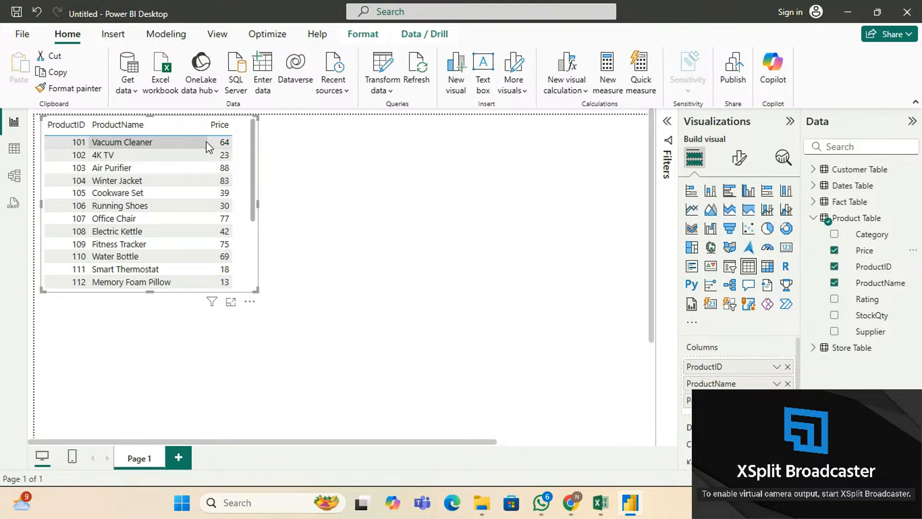
Create a second table beside it showing Fact ProductID with Sum of TotalAmount, totalling 25711.
click(366, 178)
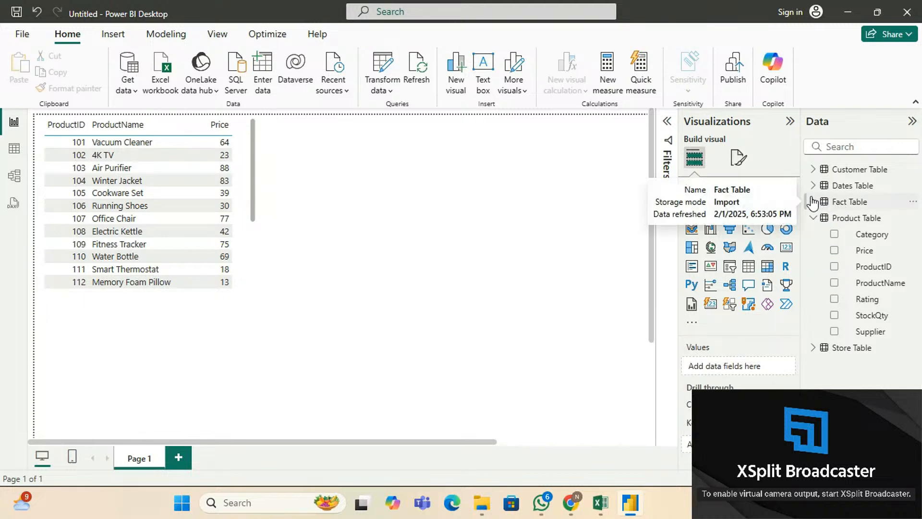
click(832, 204)
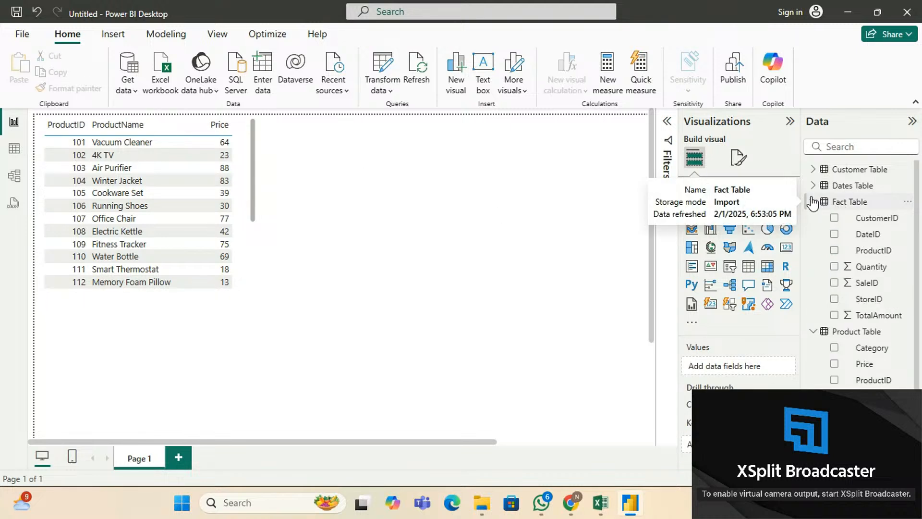
click(834, 251)
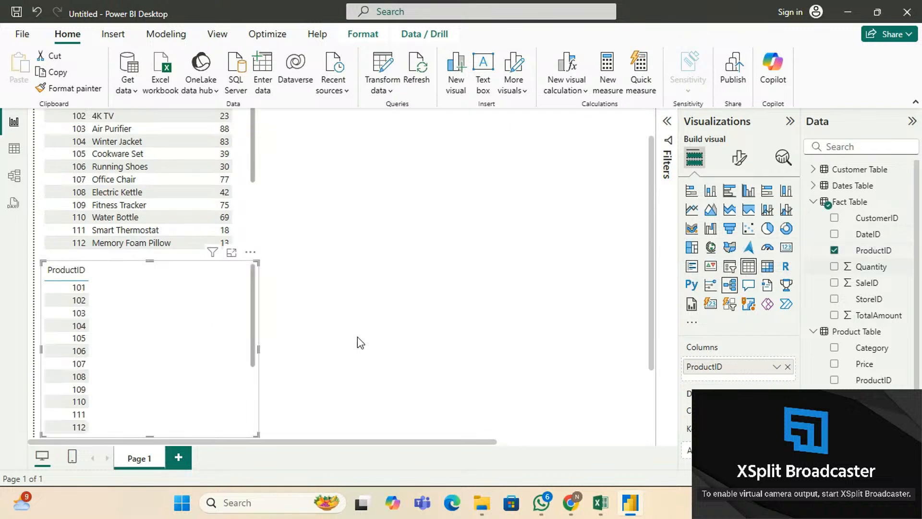
drag(171, 295, 397, 126)
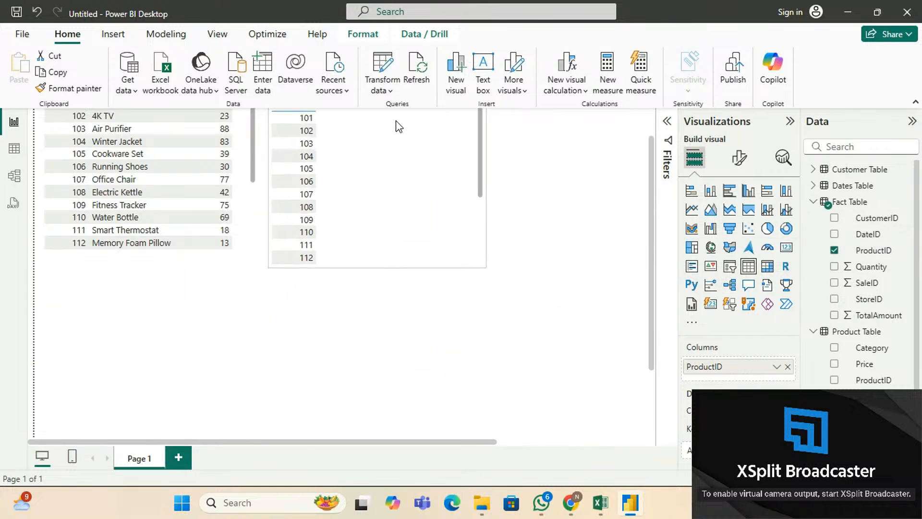
drag(352, 192, 341, 161)
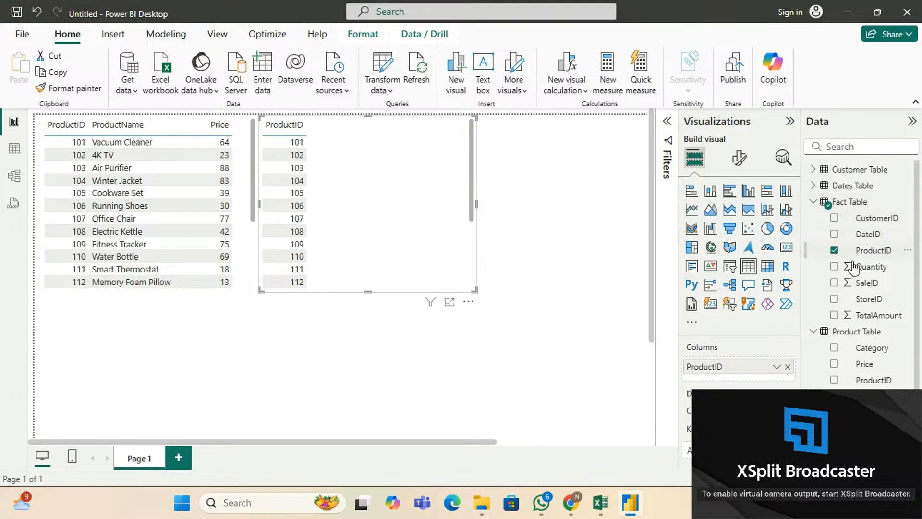
click(835, 315)
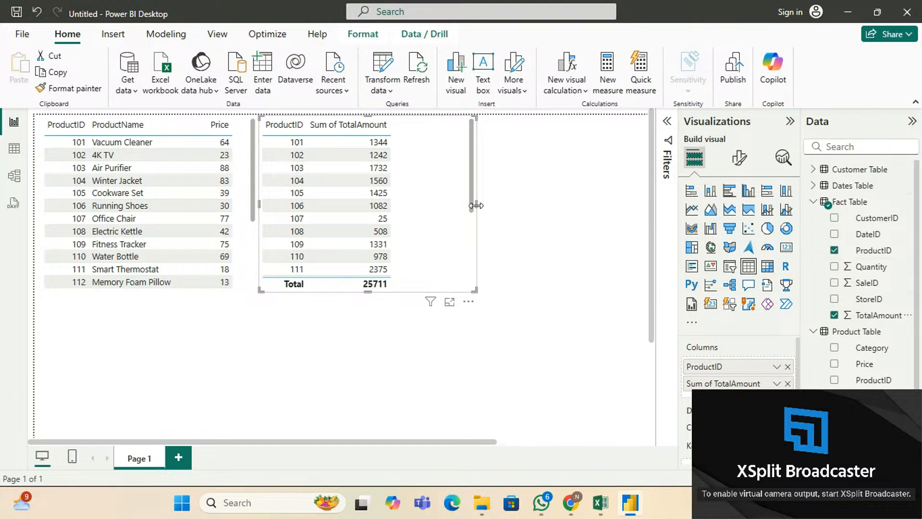
drag(476, 206, 406, 199)
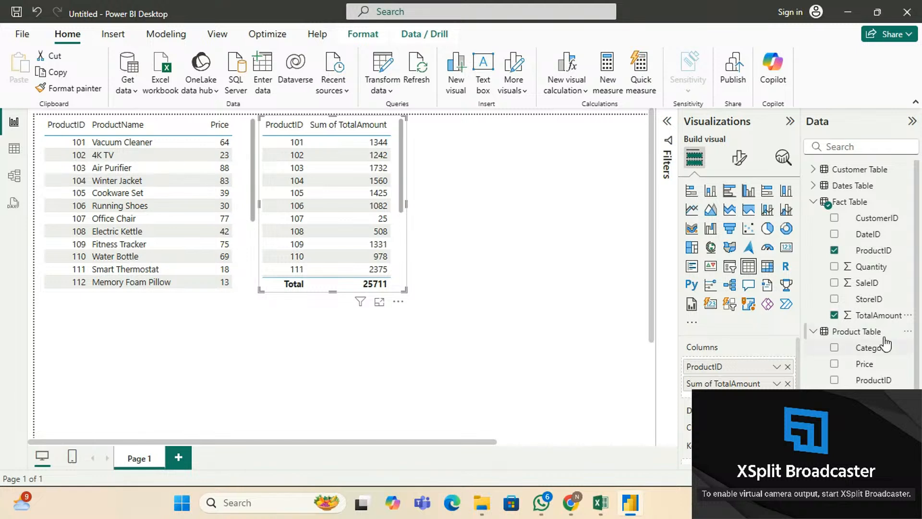
scroll(880, 342, down, 1)
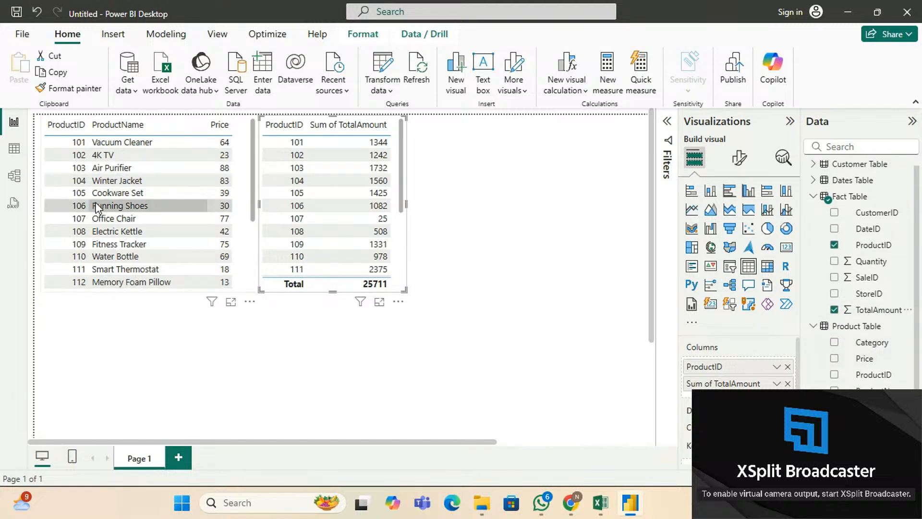
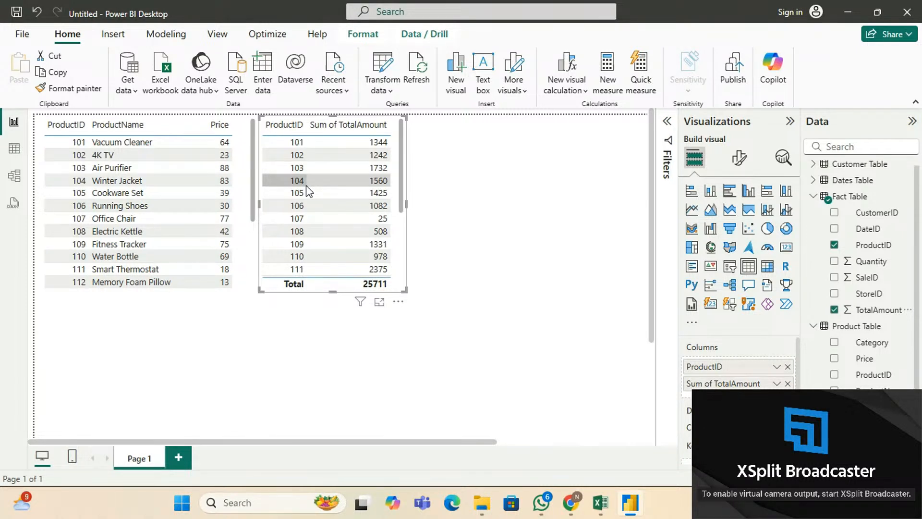
Click rows for product 110, Running Shoes and product 106 to confirm products filter sales one way only.
click(300, 260)
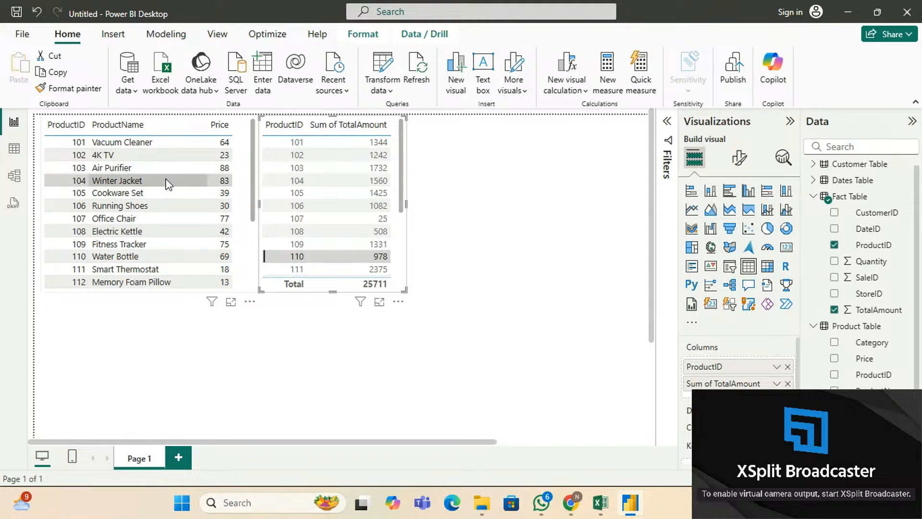
click(93, 260)
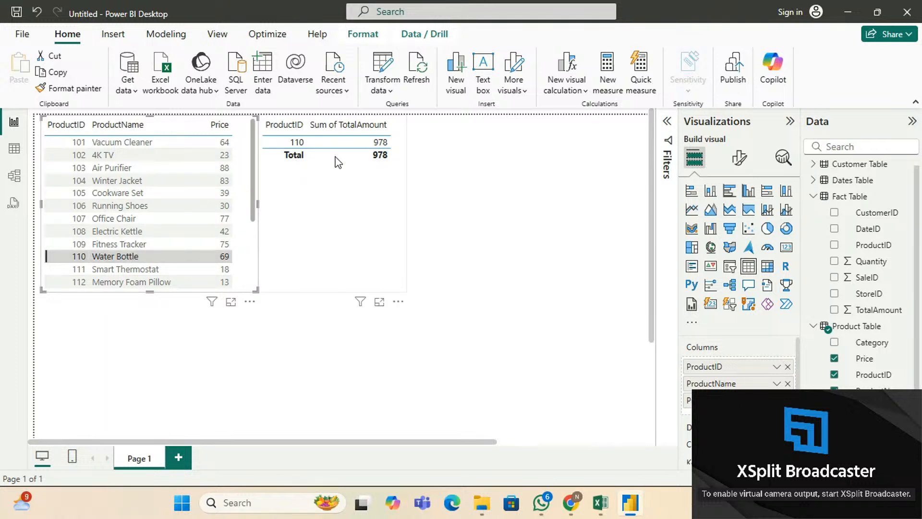
click(98, 255)
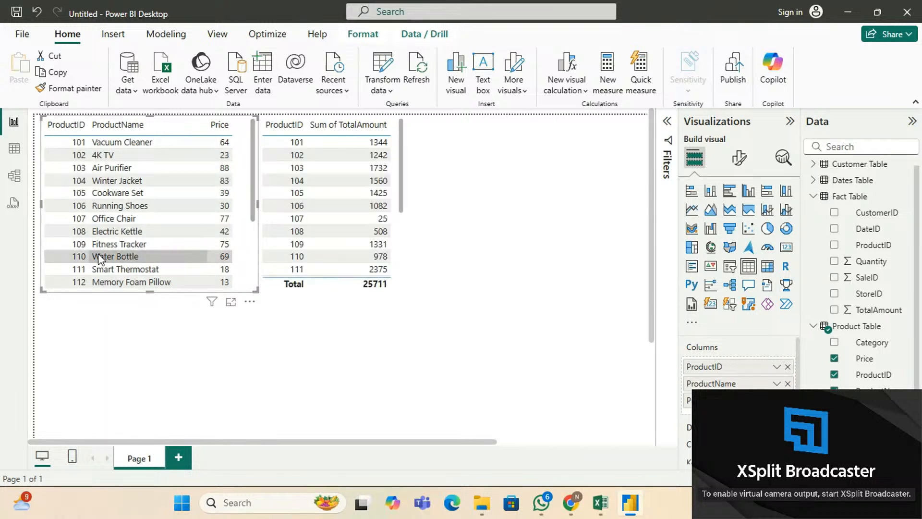
click(109, 207)
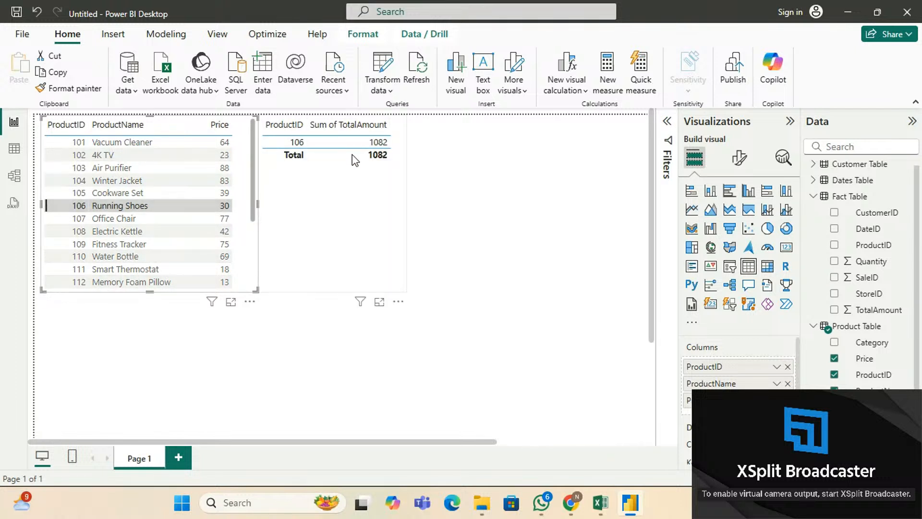
click(134, 206)
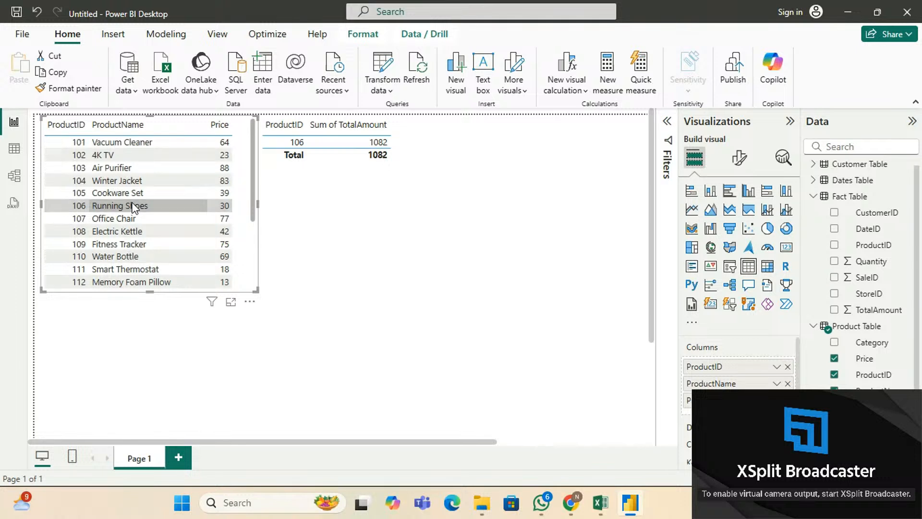
click(315, 204)
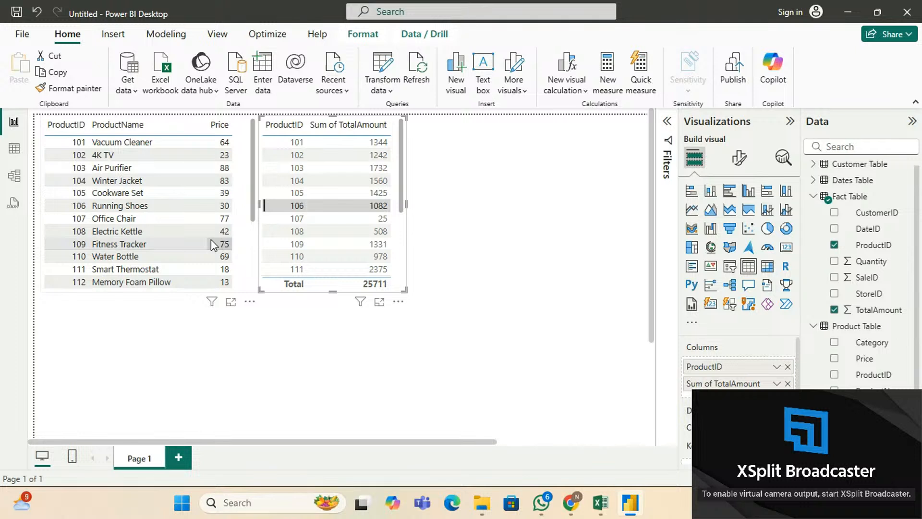
Inspect the Fact–Product relationship in the model diagram, then go back to the report page.
click(14, 175)
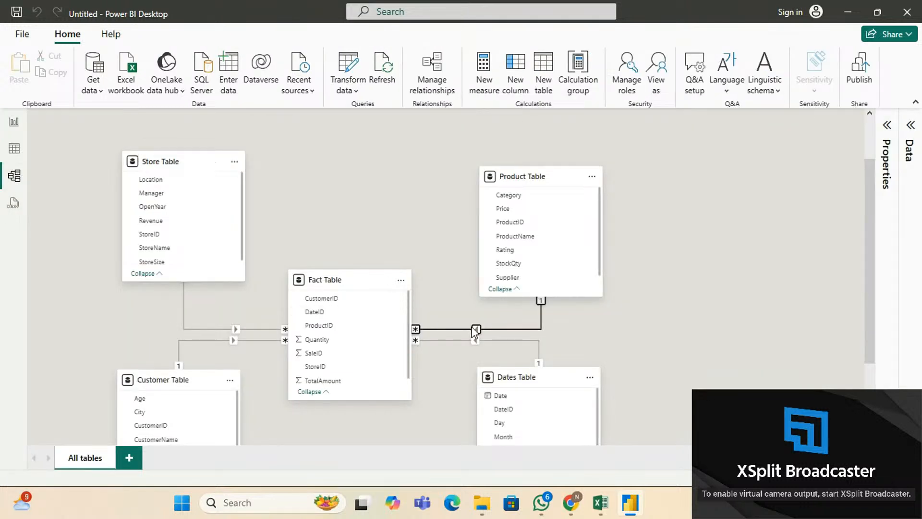
click(477, 329)
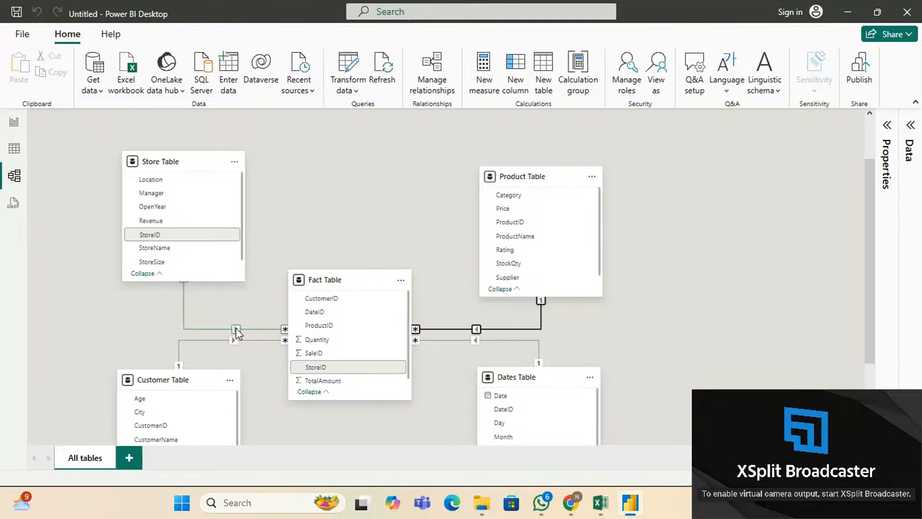
click(14, 122)
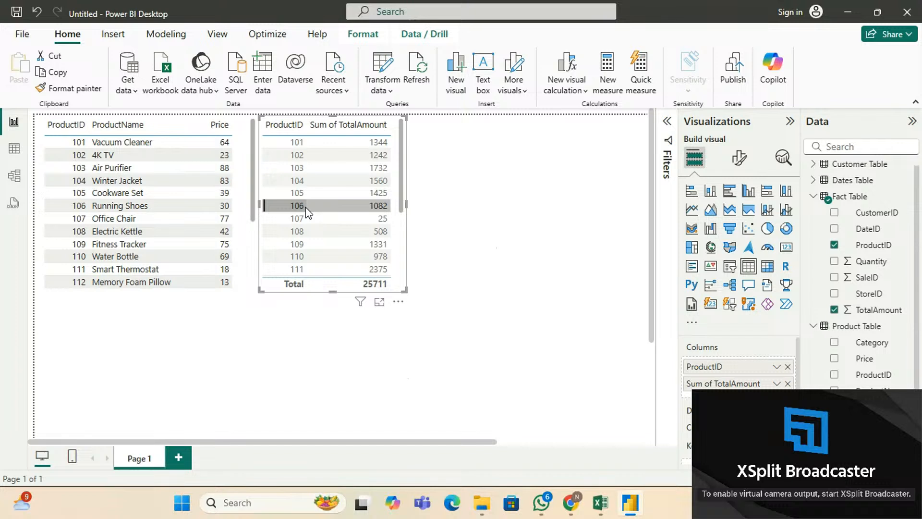
Retest filtering with Electric Kettle and product 108, then return to the model diagram.
click(109, 233)
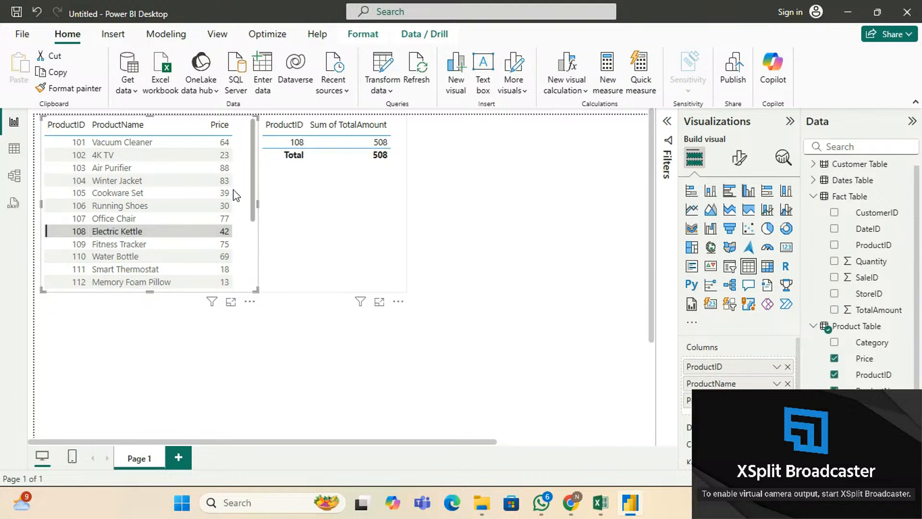
click(147, 233)
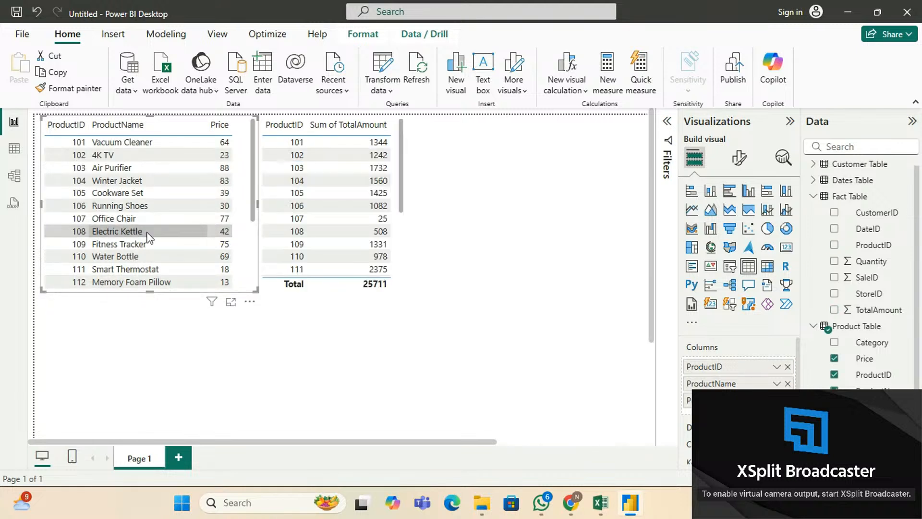
click(297, 233)
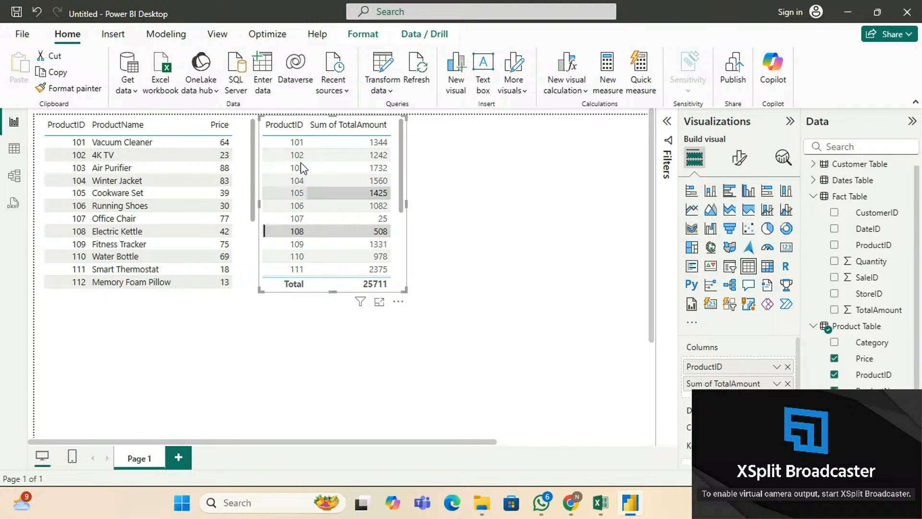
click(13, 174)
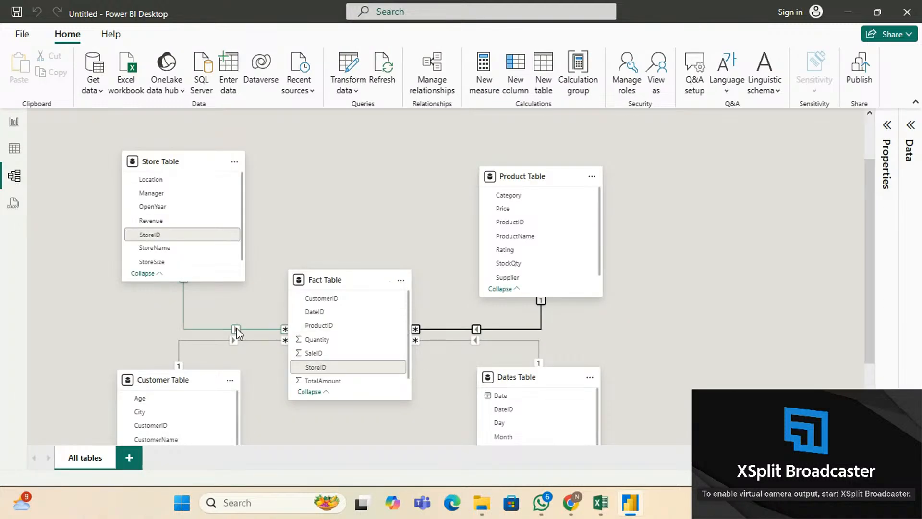
Set the Fact–Store relationship's cross-filter direction to Both.
right_click(236, 330)
click(269, 357)
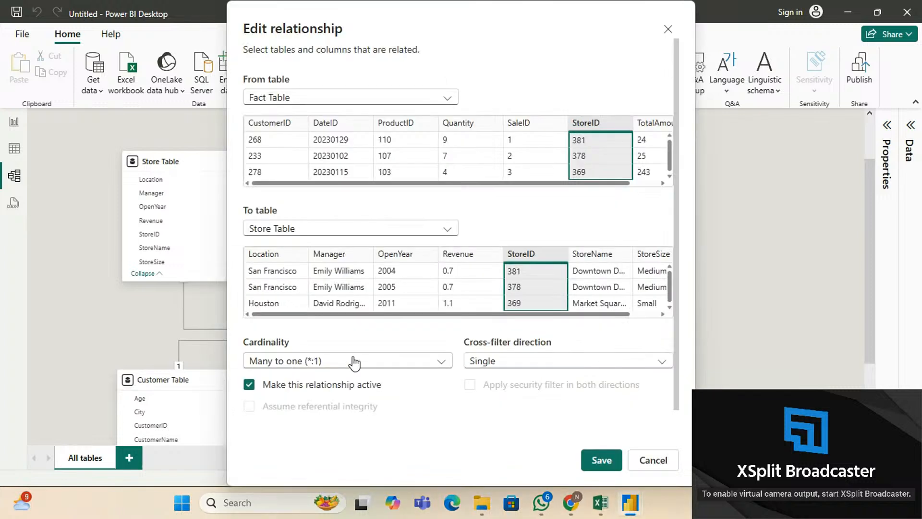
click(564, 364)
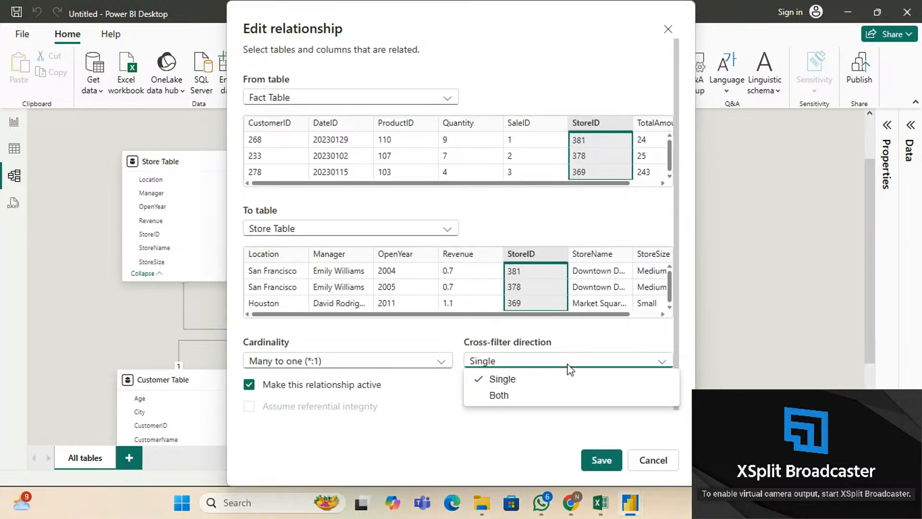
click(543, 395)
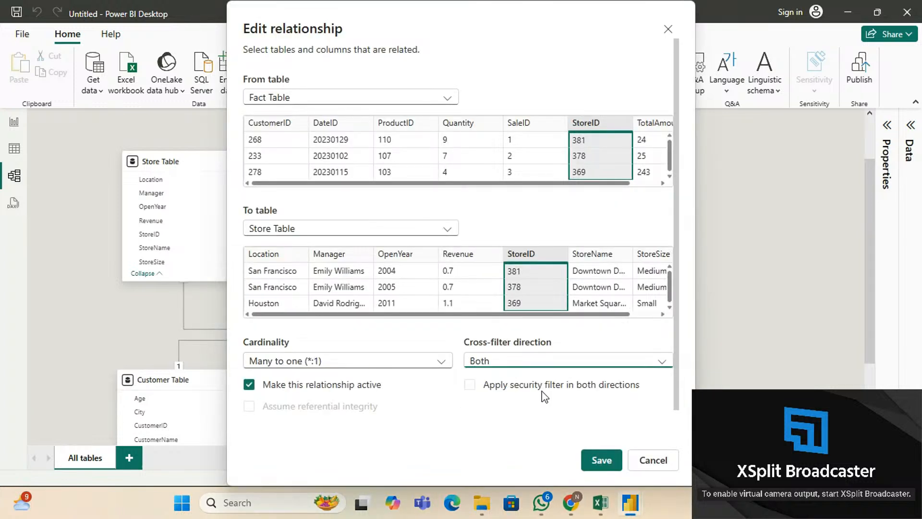
click(603, 462)
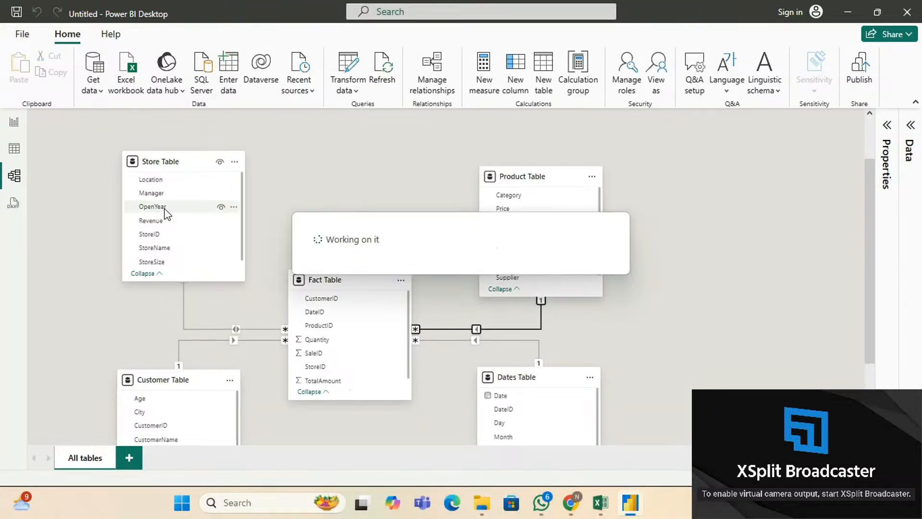
Set the Fact–Product relationship's cross-filter direction to Both as well.
right_click(478, 329)
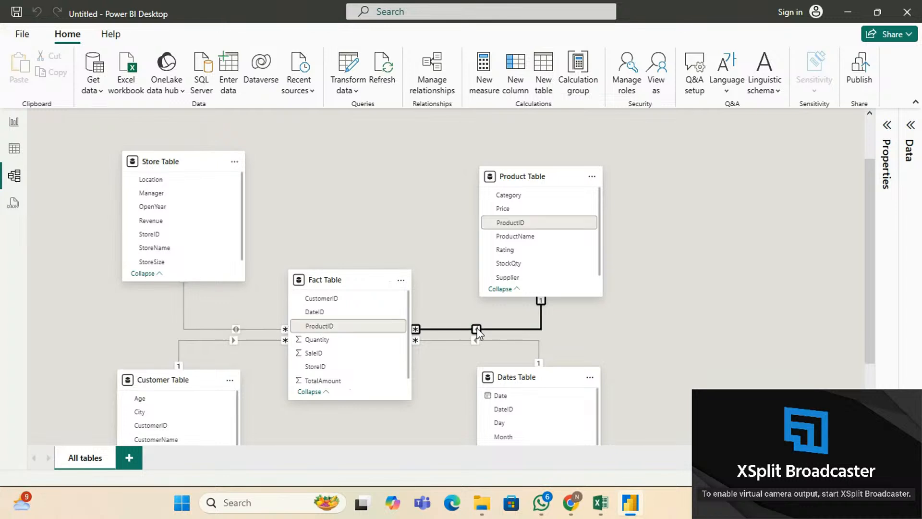
click(498, 353)
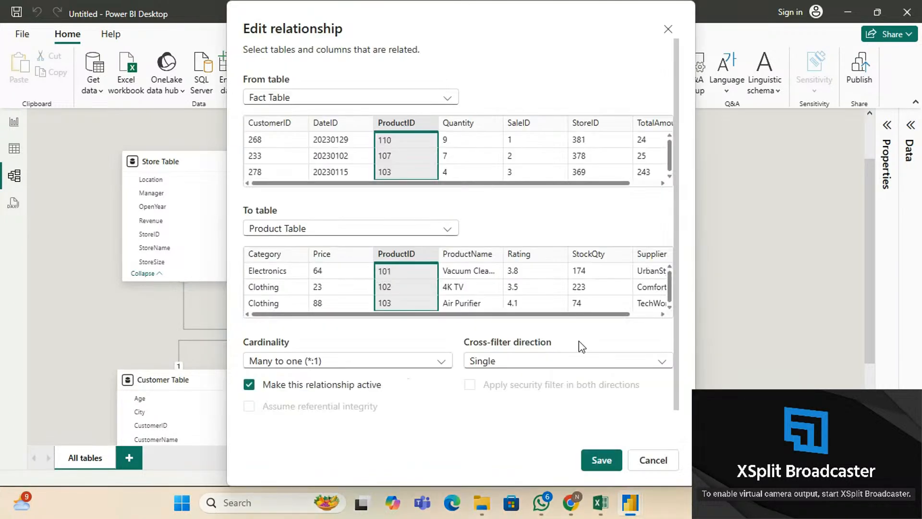
click(568, 363)
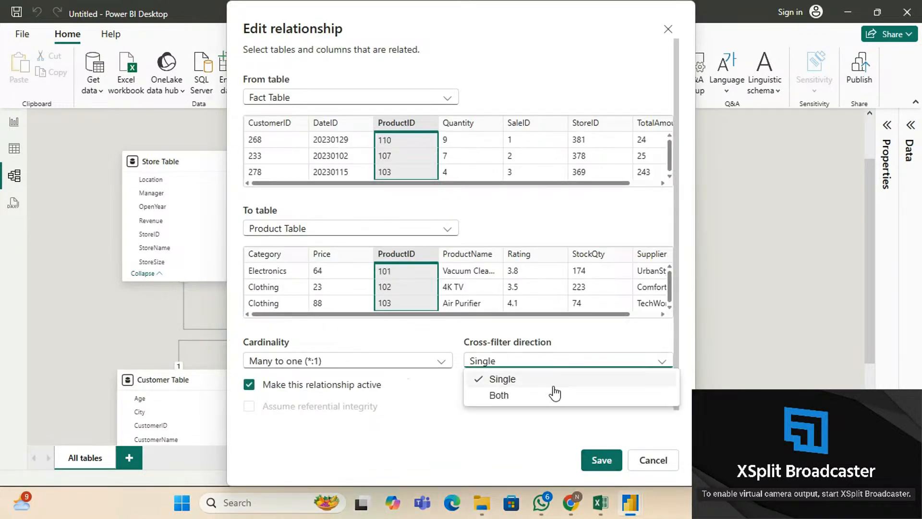
click(552, 391)
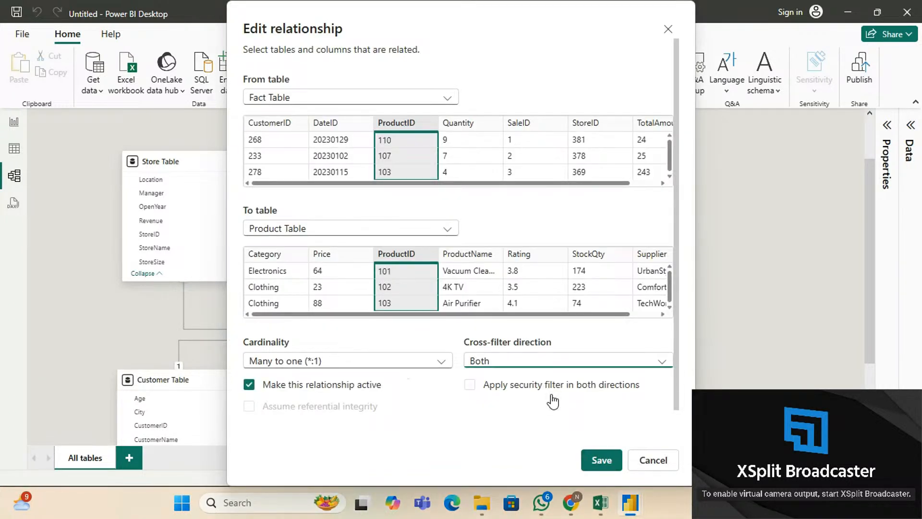
click(606, 460)
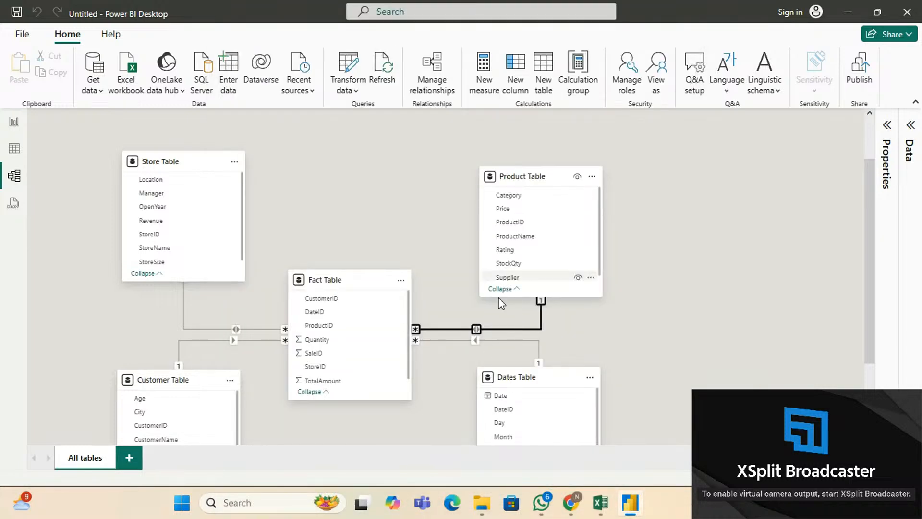
click(12, 123)
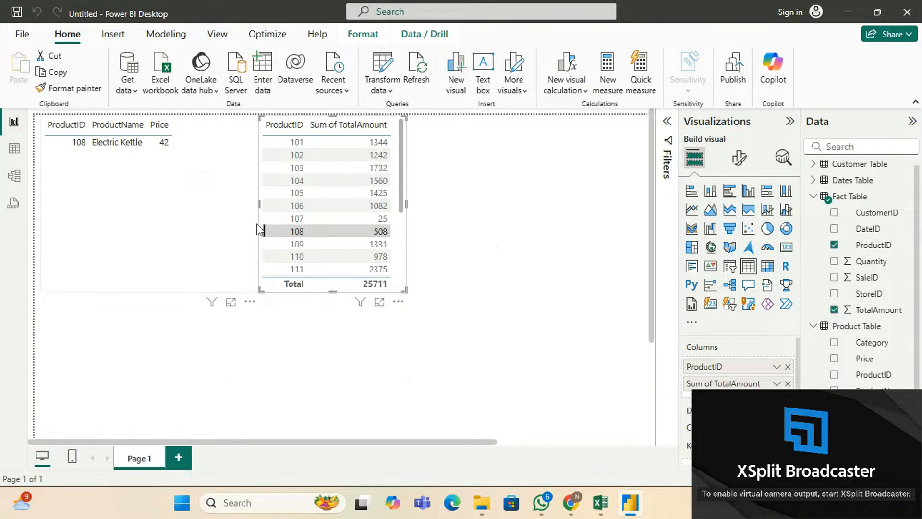
click(304, 232)
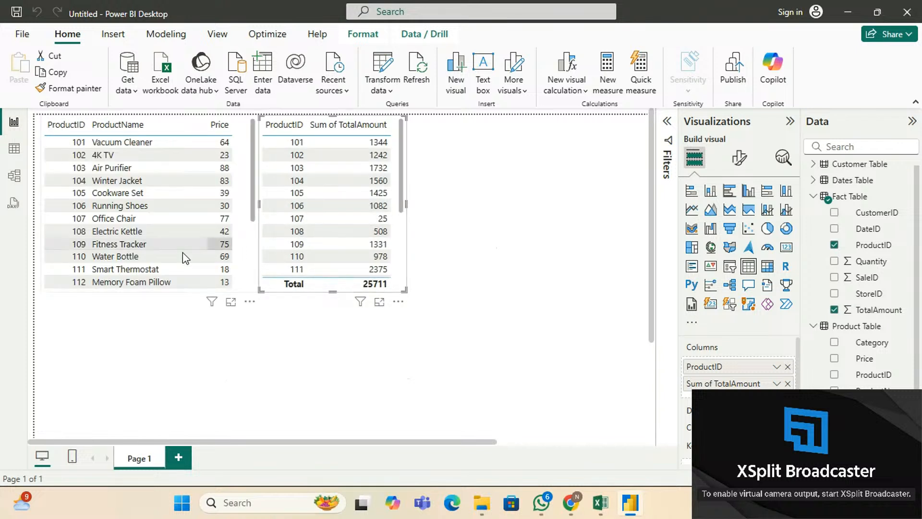
click(117, 243)
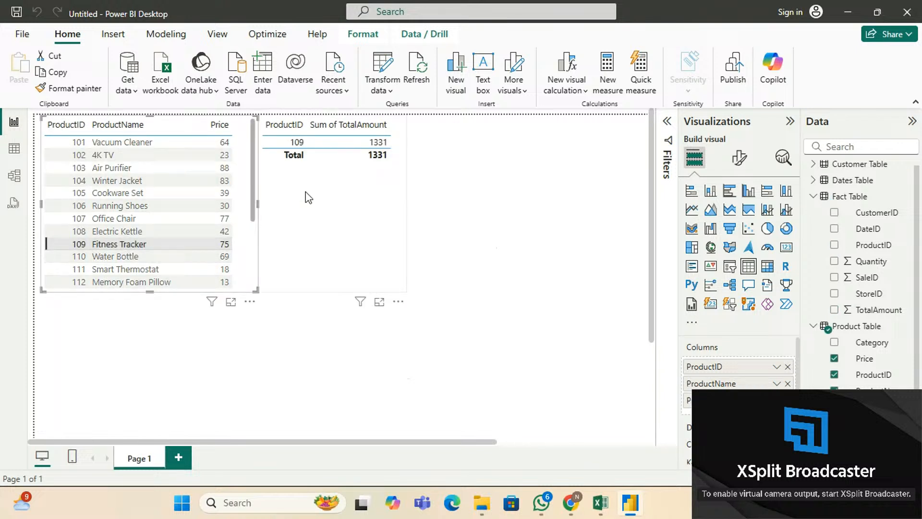
click(142, 241)
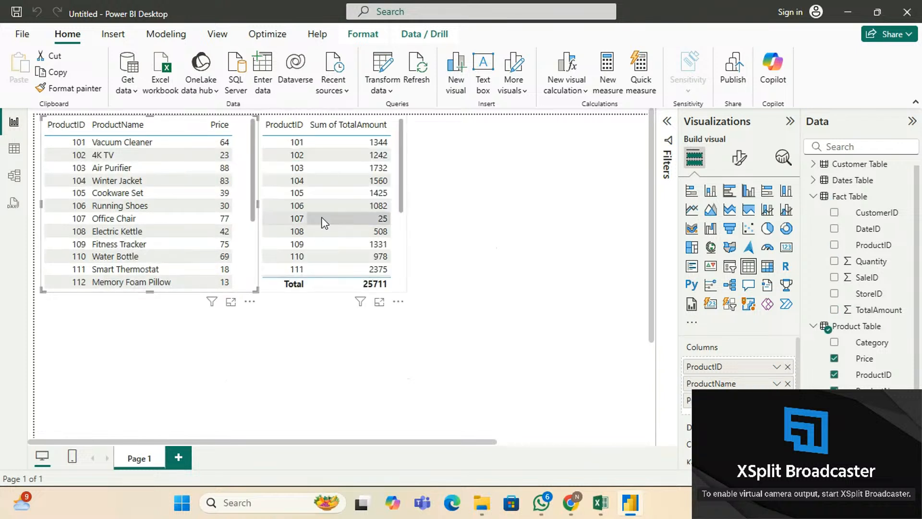
click(298, 208)
click(299, 208)
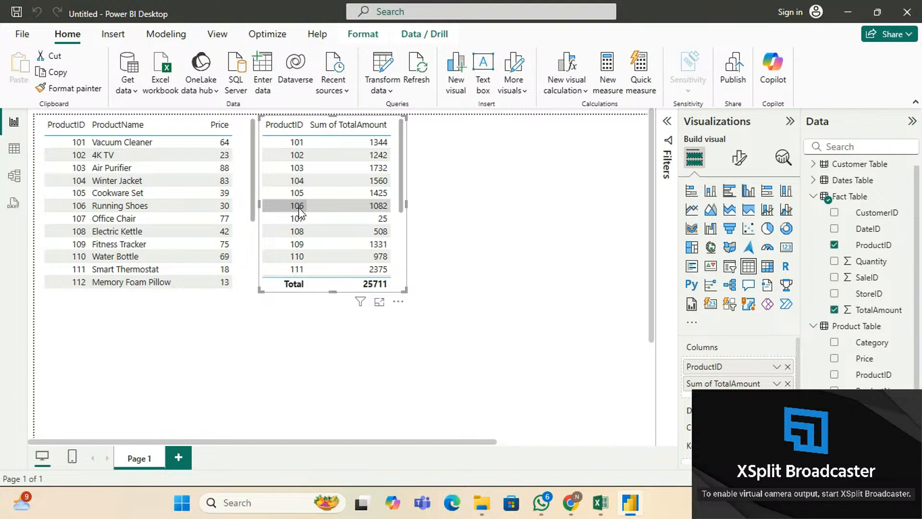
click(298, 209)
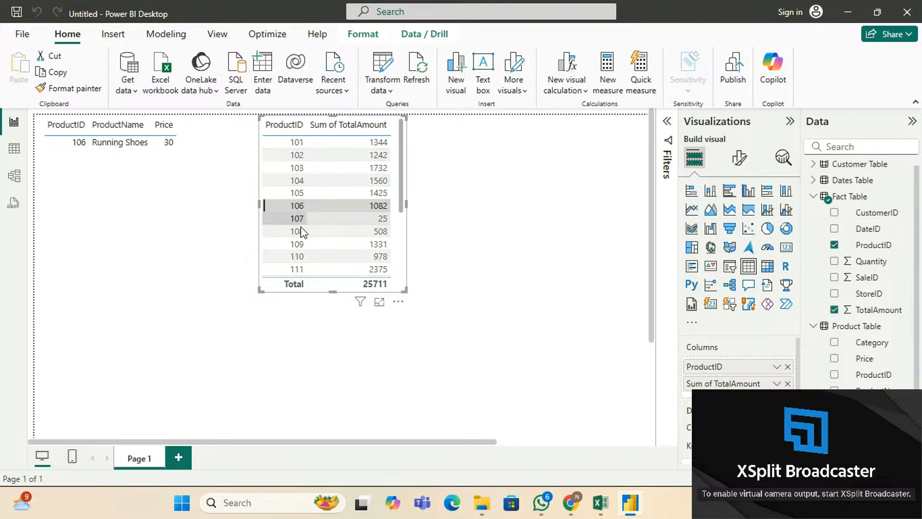
click(298, 209)
click(309, 245)
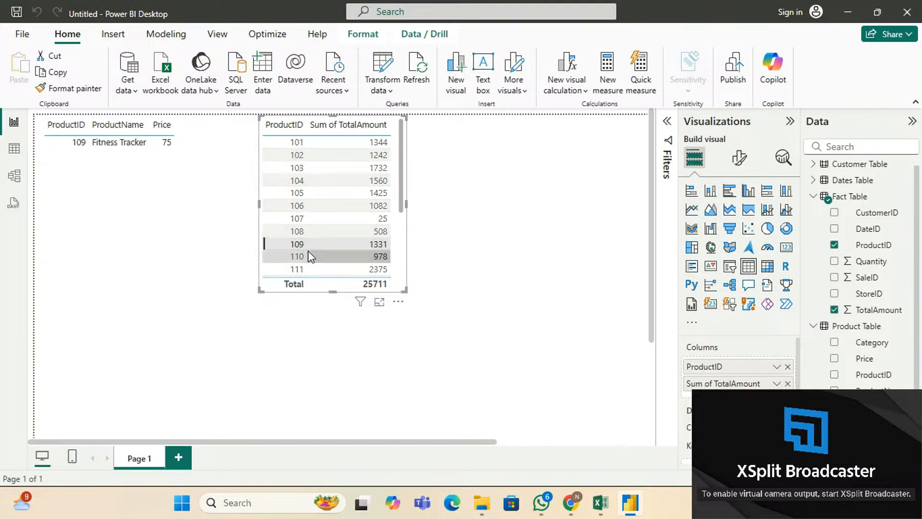
click(307, 256)
click(304, 270)
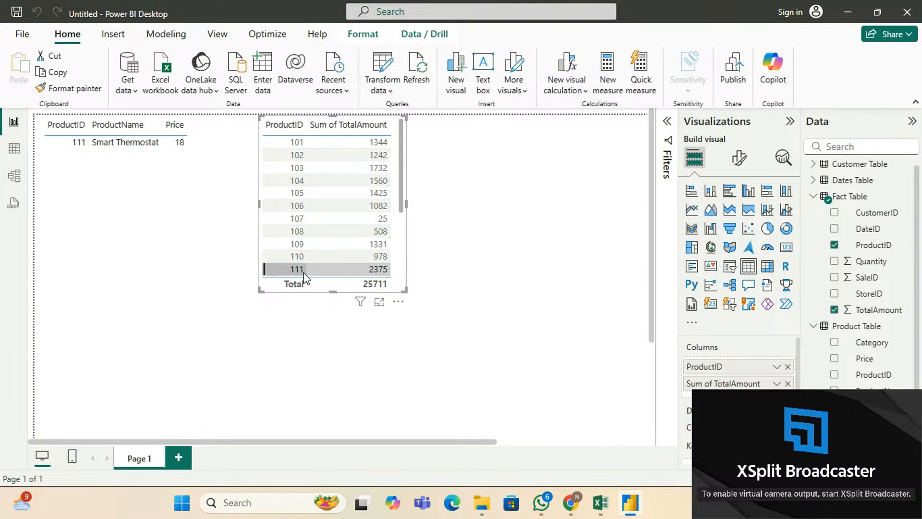
click(303, 271)
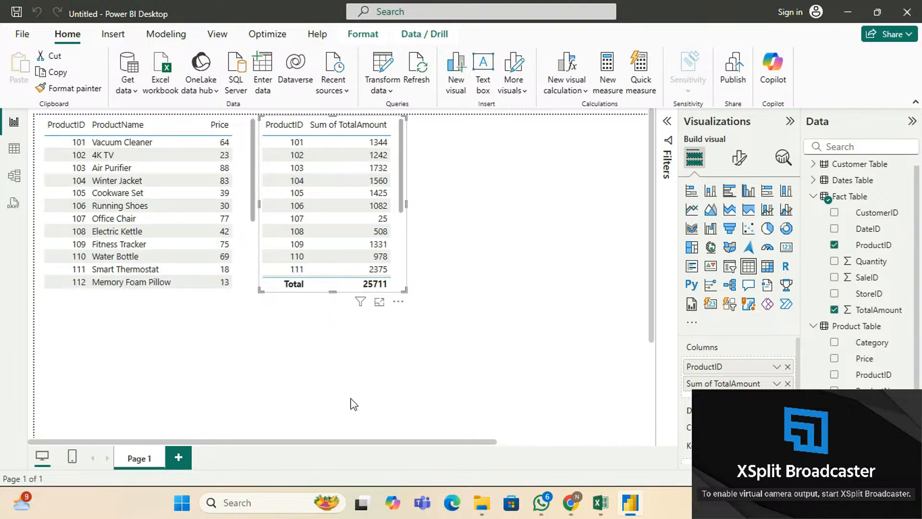
scroll(330, 230, down, 5)
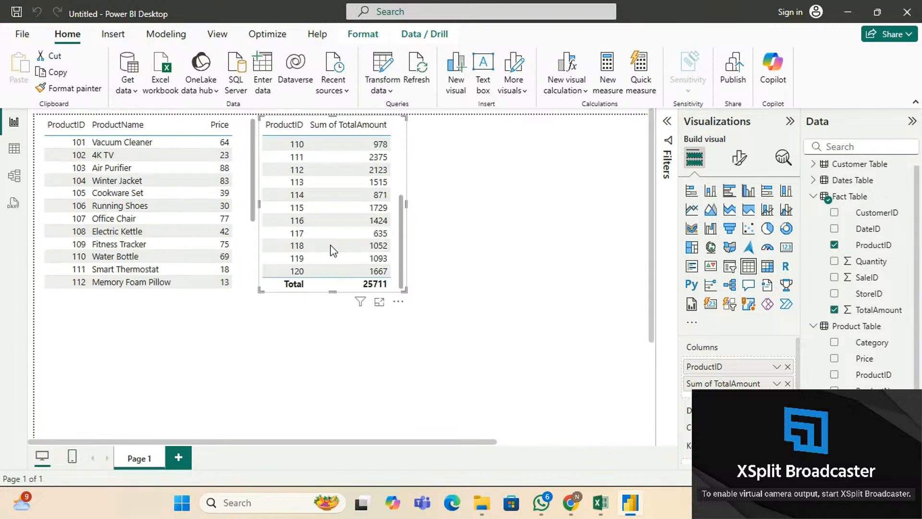
scroll(144, 238, down, 8)
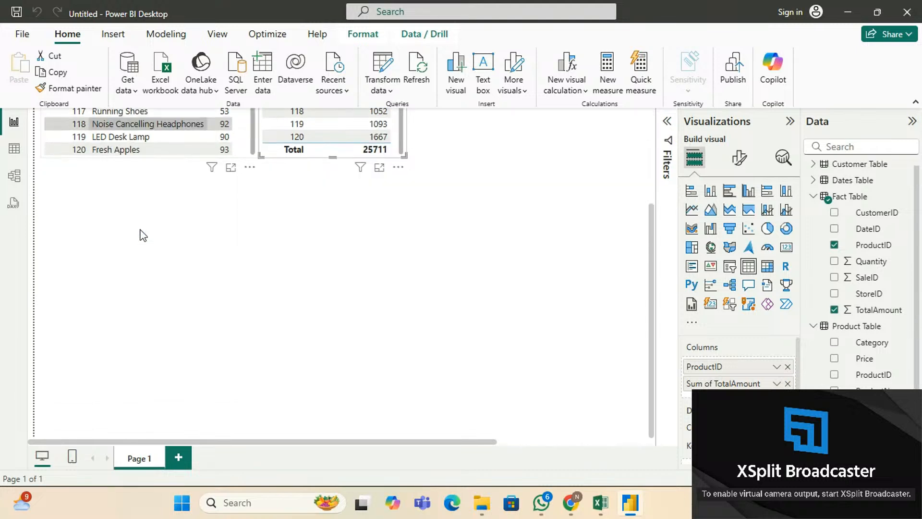
scroll(142, 235, up, 3)
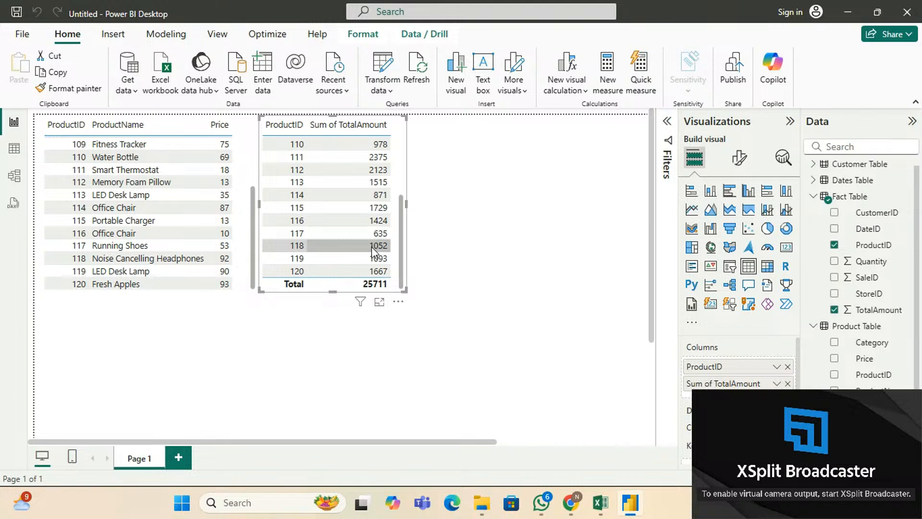
click(14, 175)
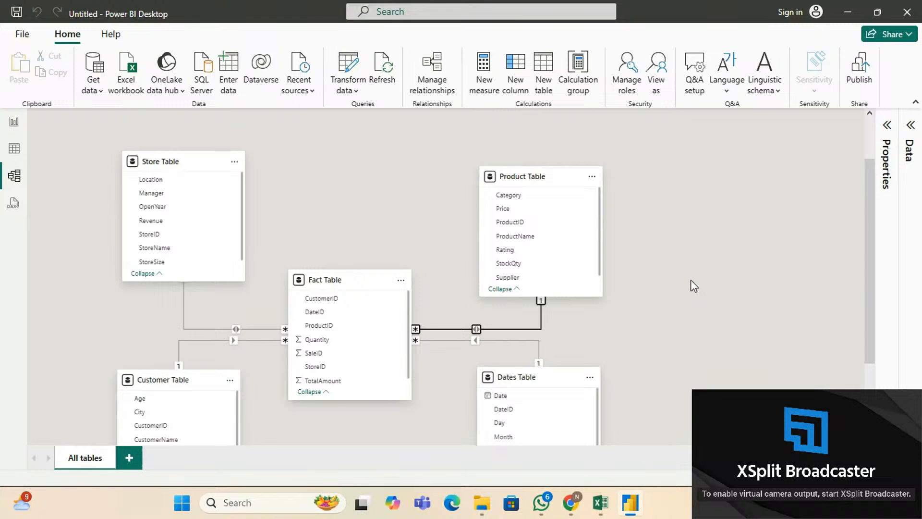
Check the STORE.xlsx workbook in Excel, then return to the Power BI model diagram.
scroll(690, 280, down, 3)
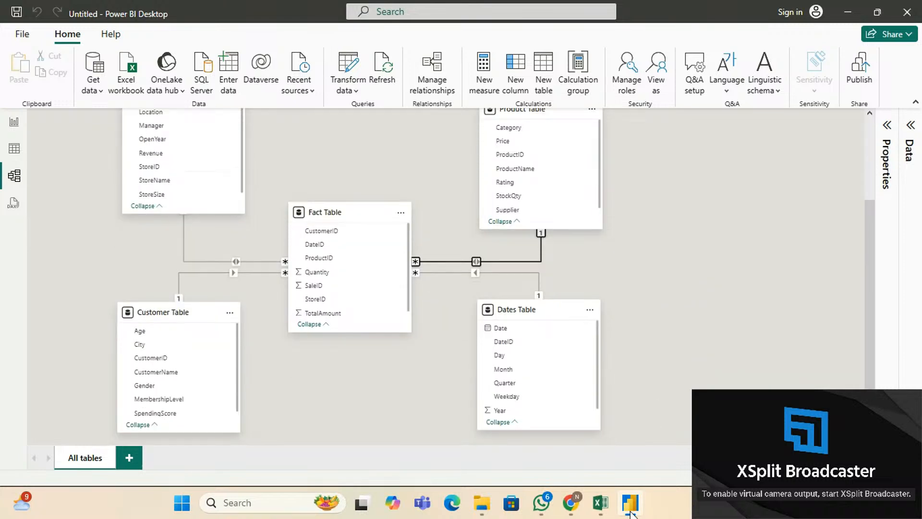
click(568, 475)
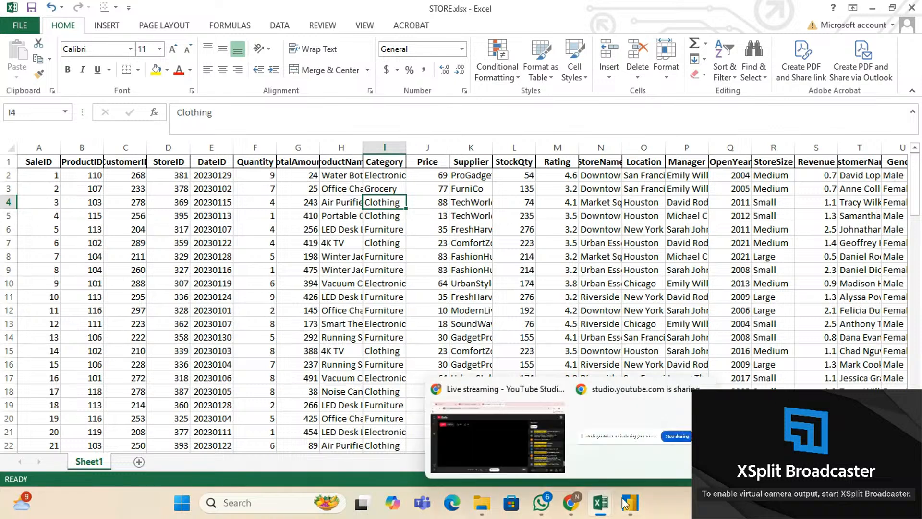
click(627, 502)
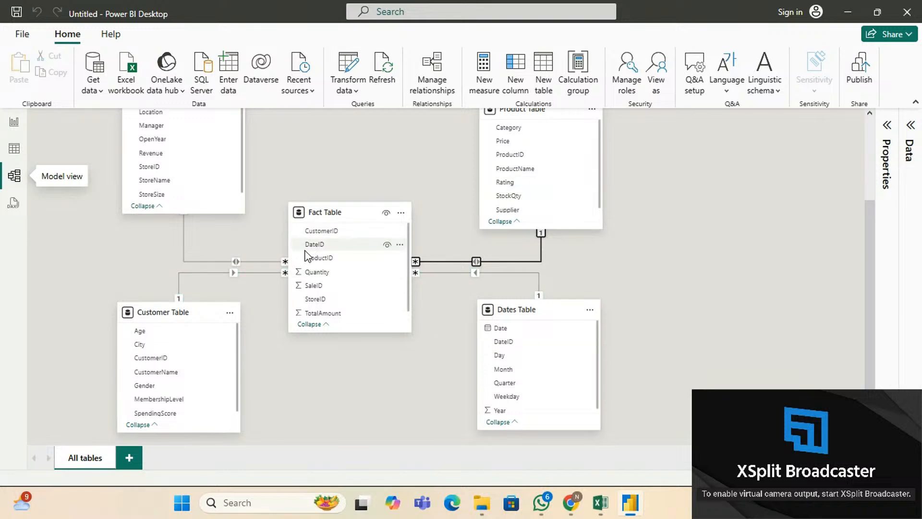
Return to the report page, then bring the YouTube Studio live-stream window forward.
click(14, 124)
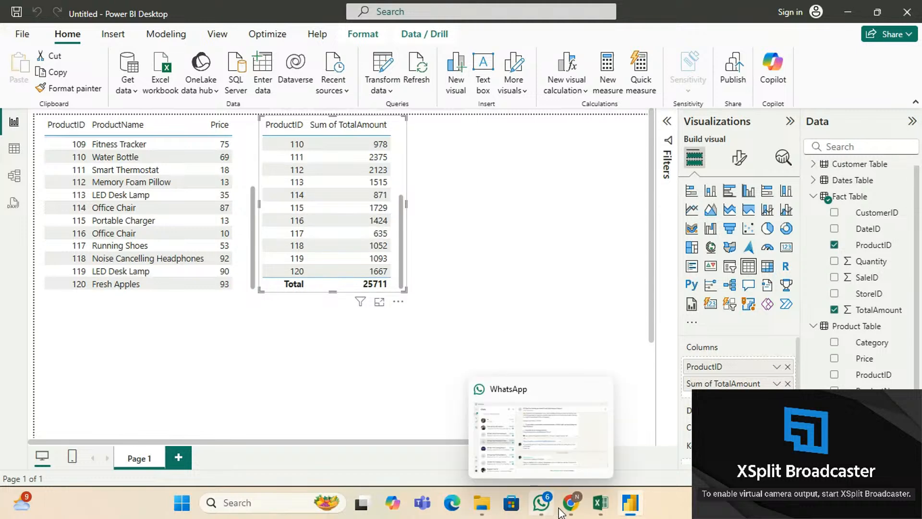
mouse_move(570, 504)
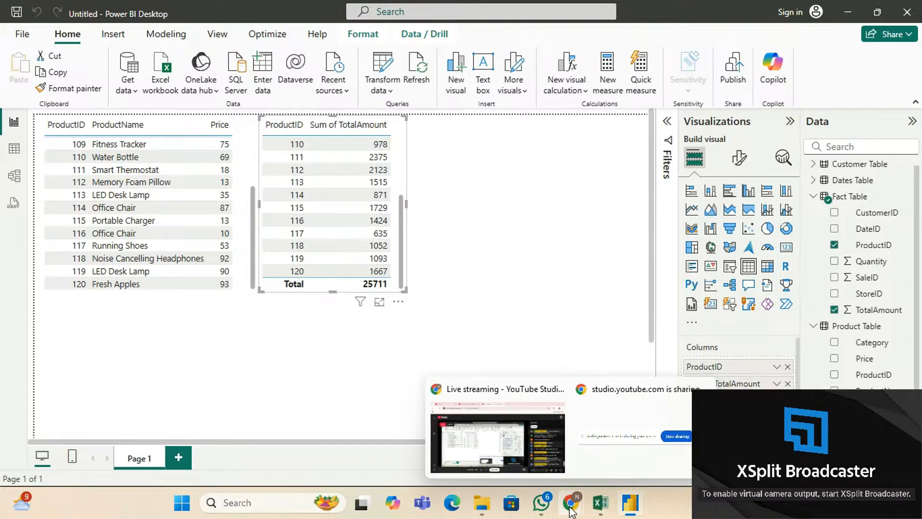
click(510, 411)
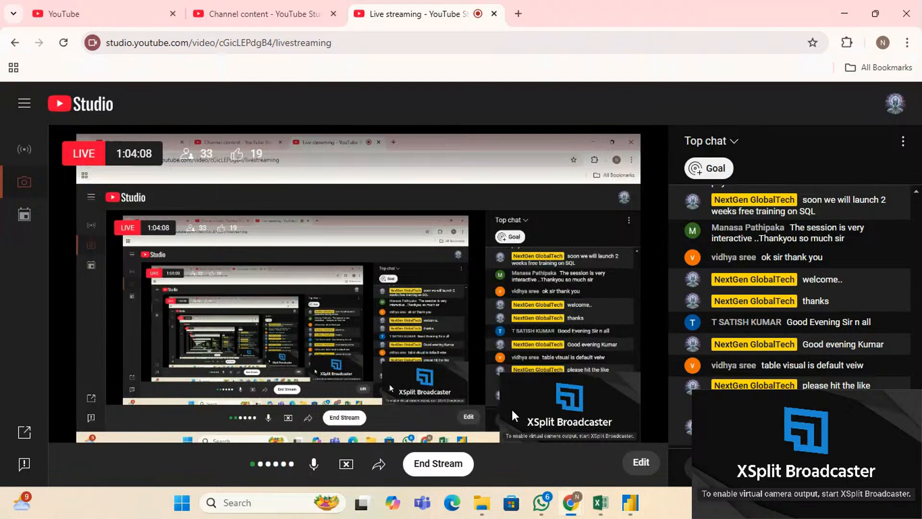